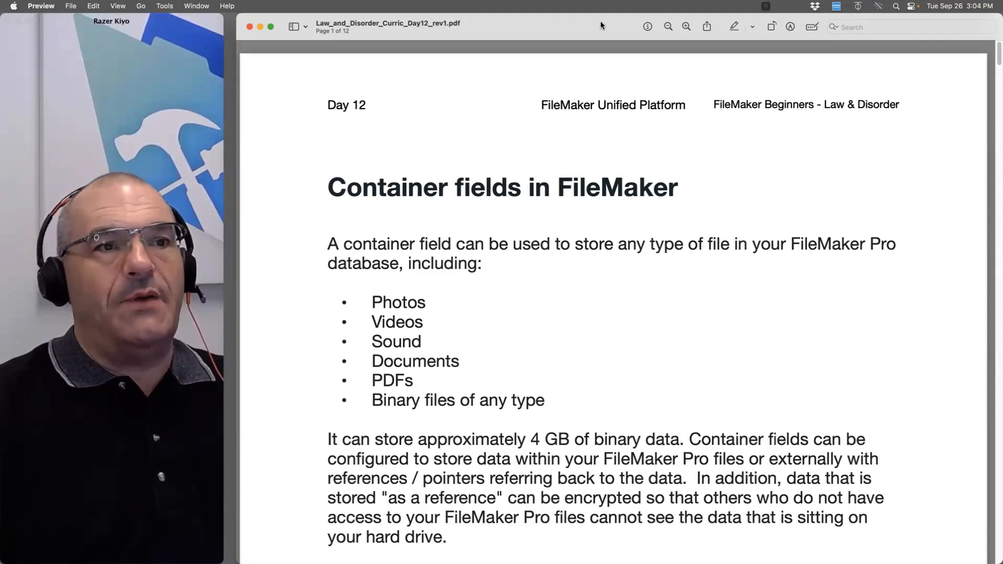
Move Preview aside, open Untitled.fmp12 from the desktop, and resize its window
drag(600, 20, 571, 437)
click(816, 225)
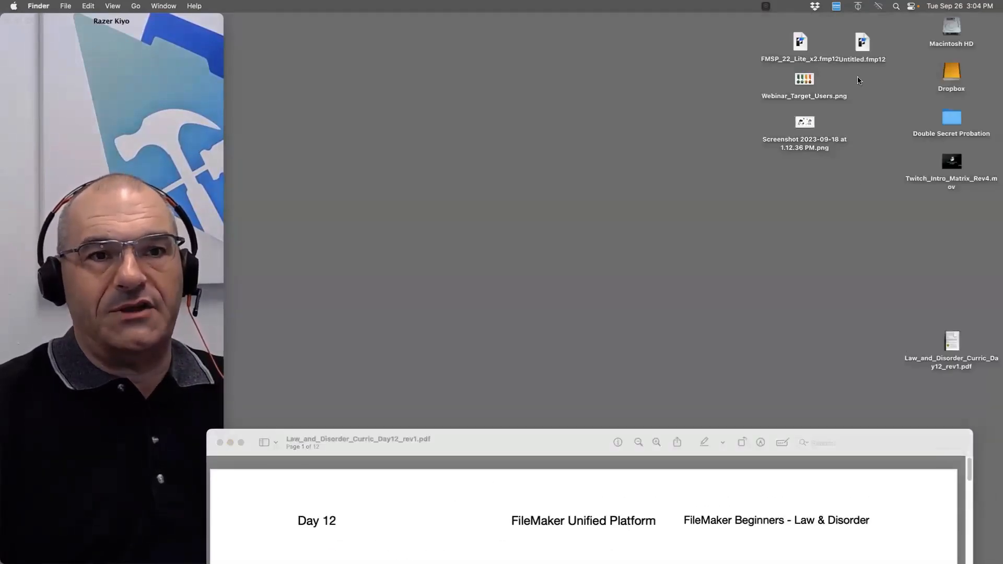
double_click(863, 45)
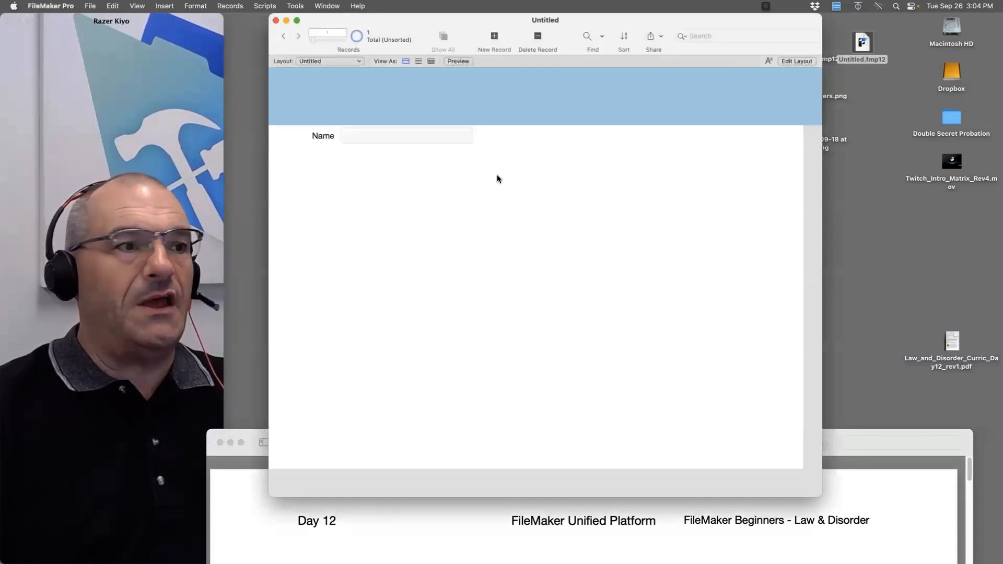
drag(358, 21, 322, 21)
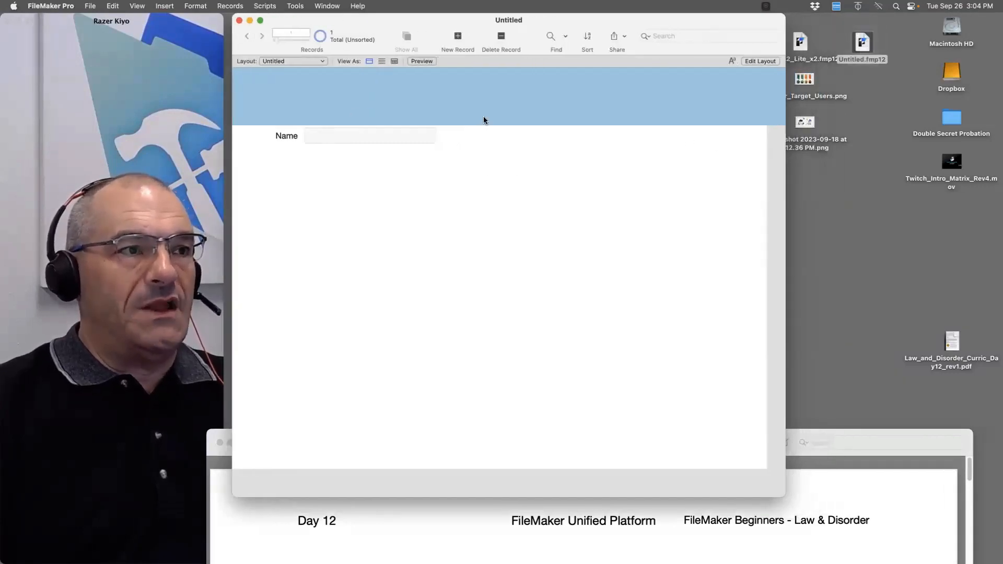
drag(768, 503, 740, 524)
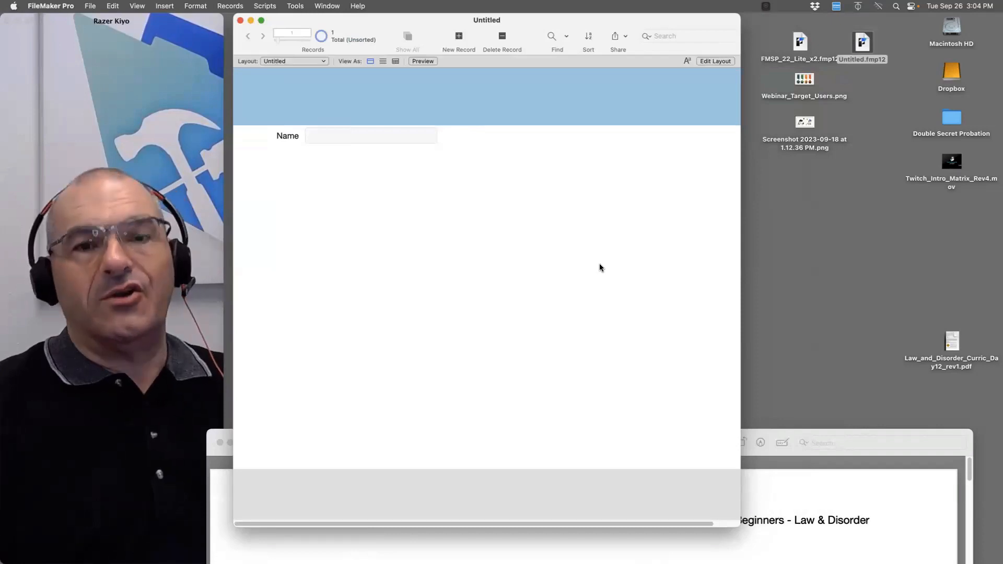
Put the Untitled file into Layout mode
key(super+l)
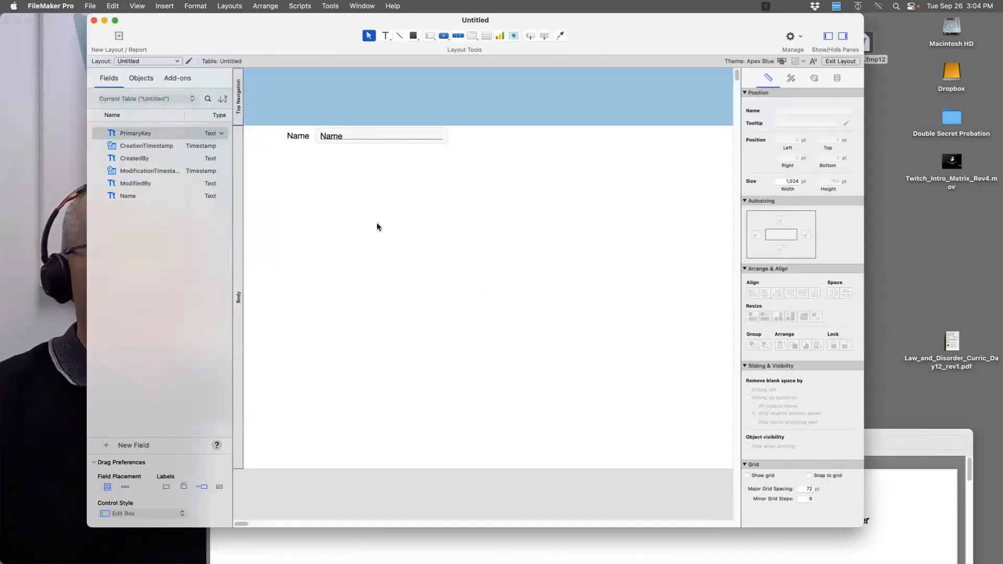
key(super+b)
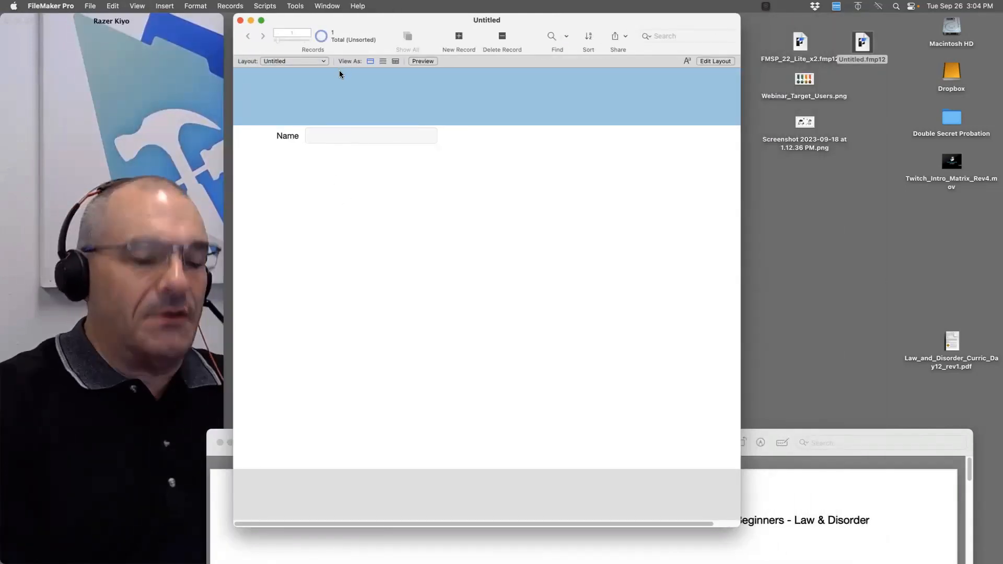
key(super+l)
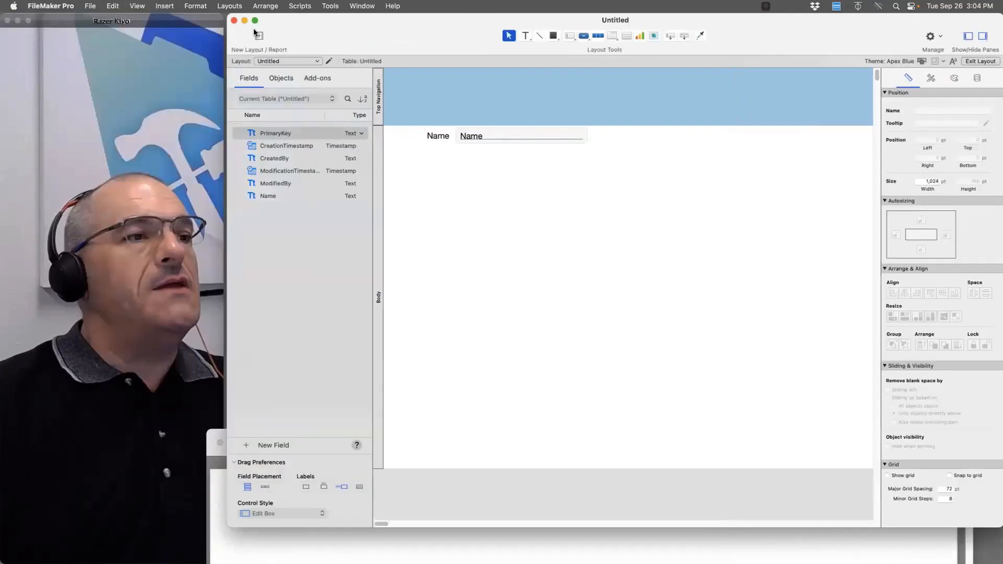
In File > Manage > Database, define a new Container field named 'Digital Document'
click(92, 6)
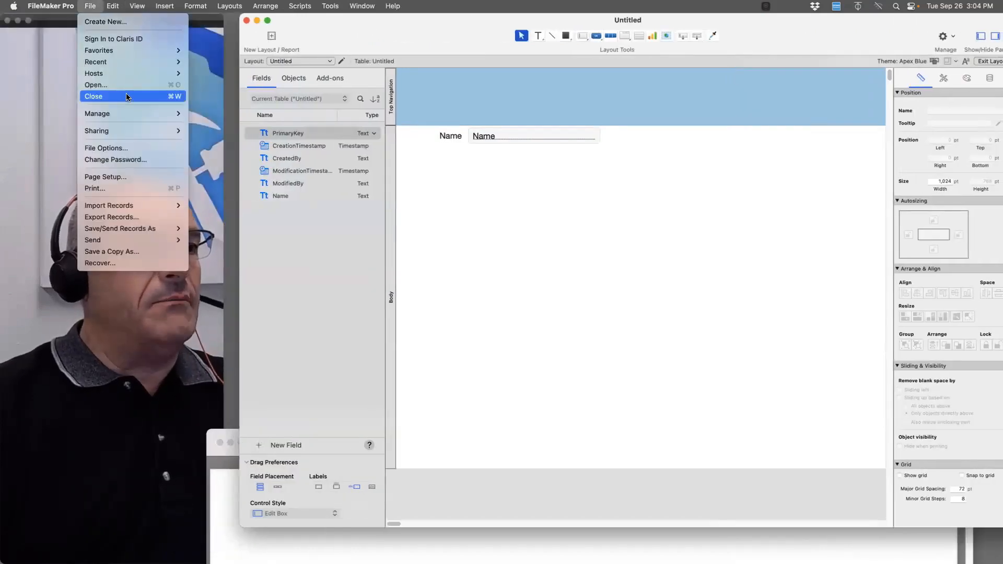
mouse_move(183, 113)
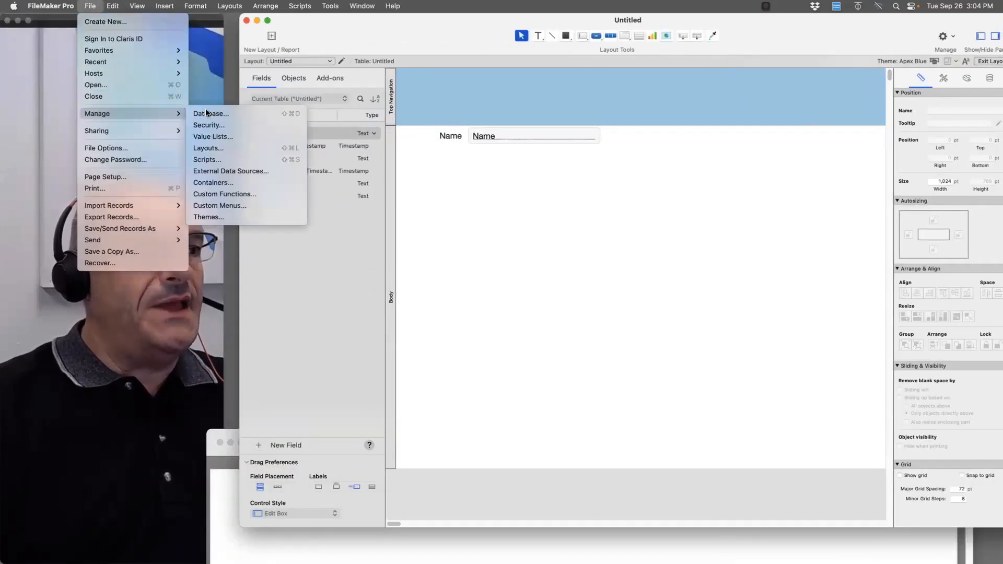
click(219, 111)
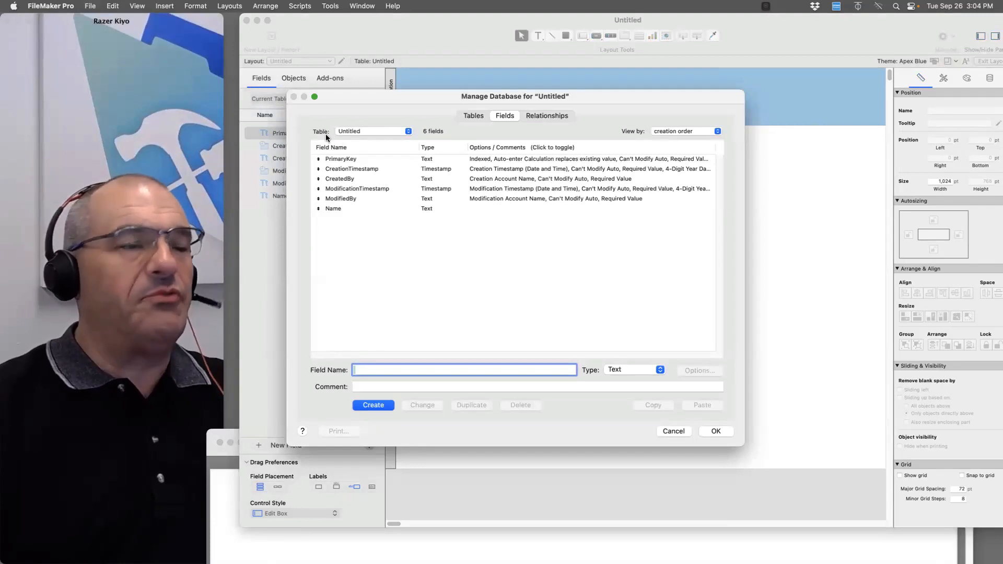
click(372, 208)
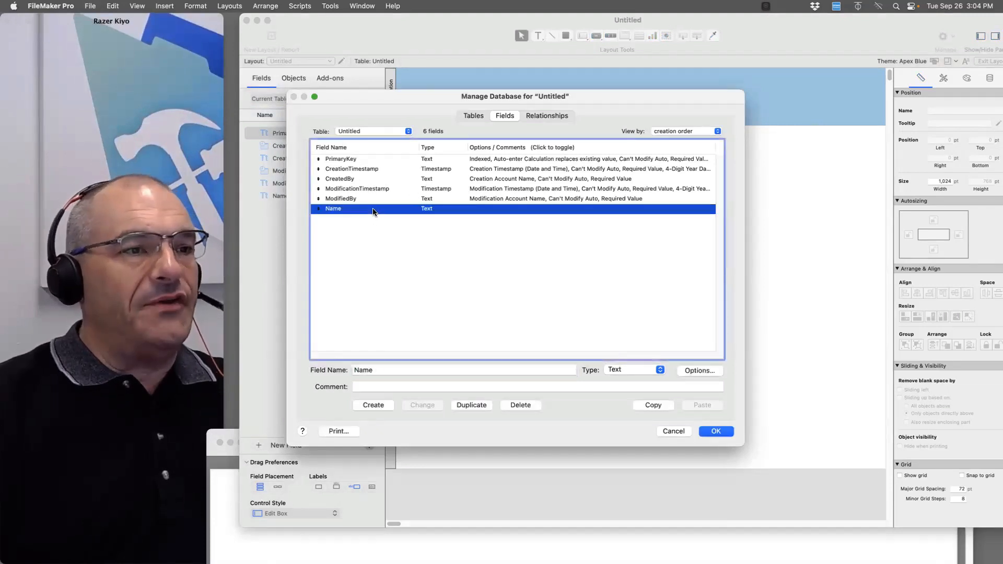
click(381, 369)
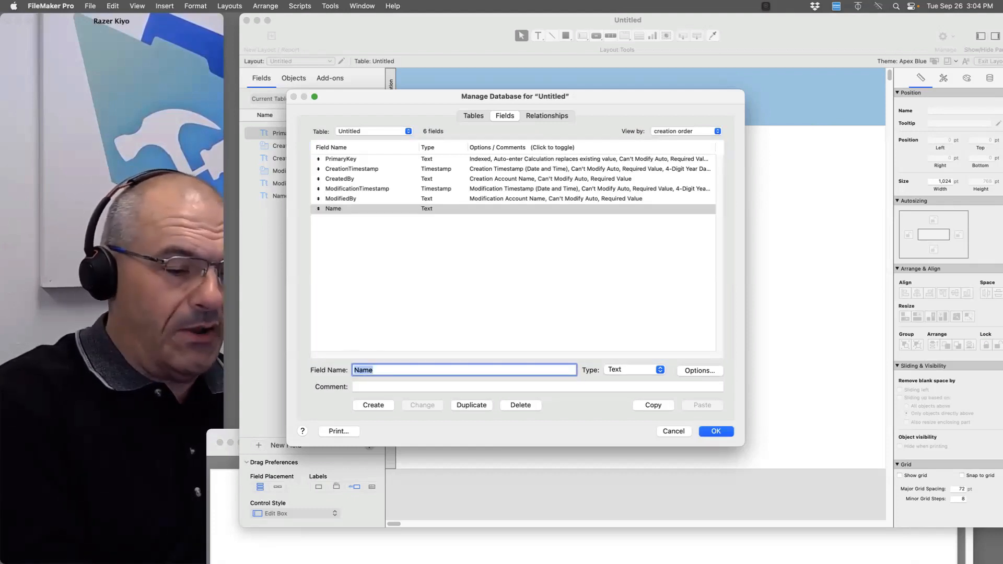
text(Digital Document)
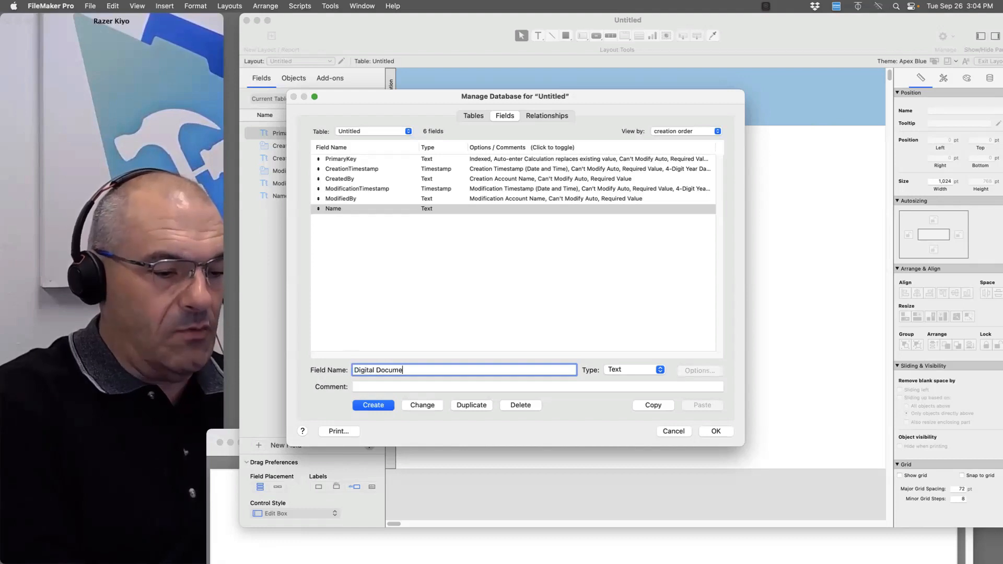
click(622, 371)
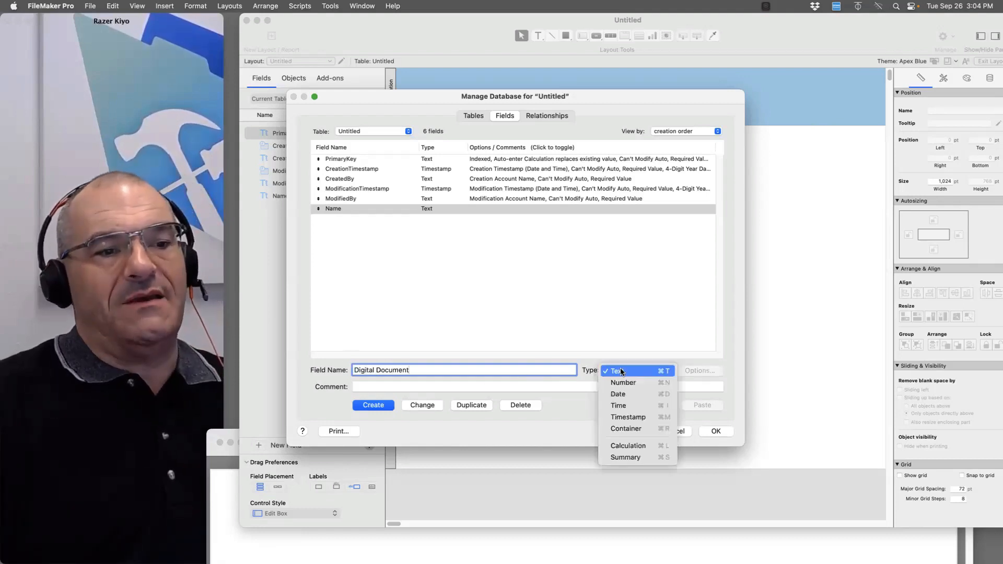
click(638, 429)
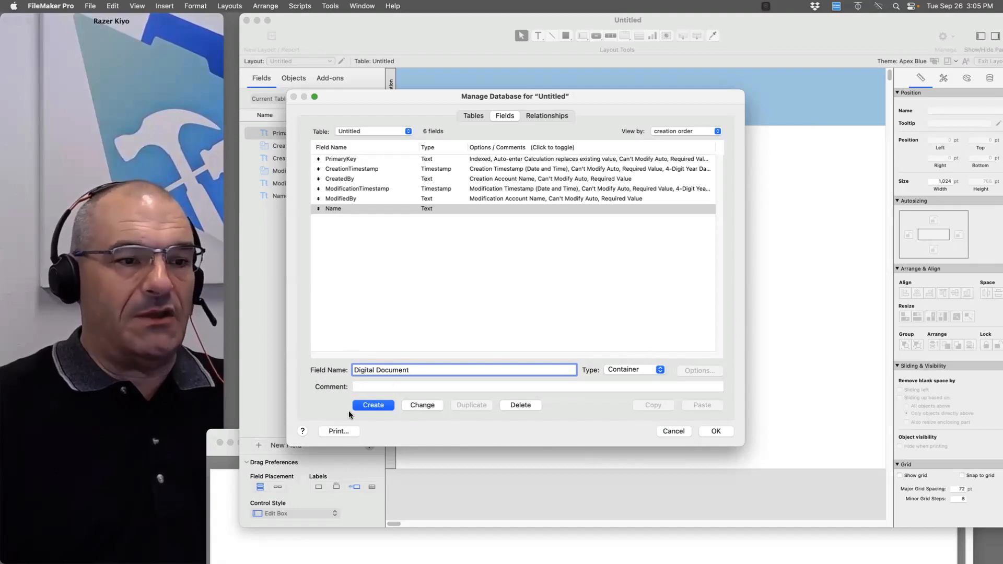
click(363, 407)
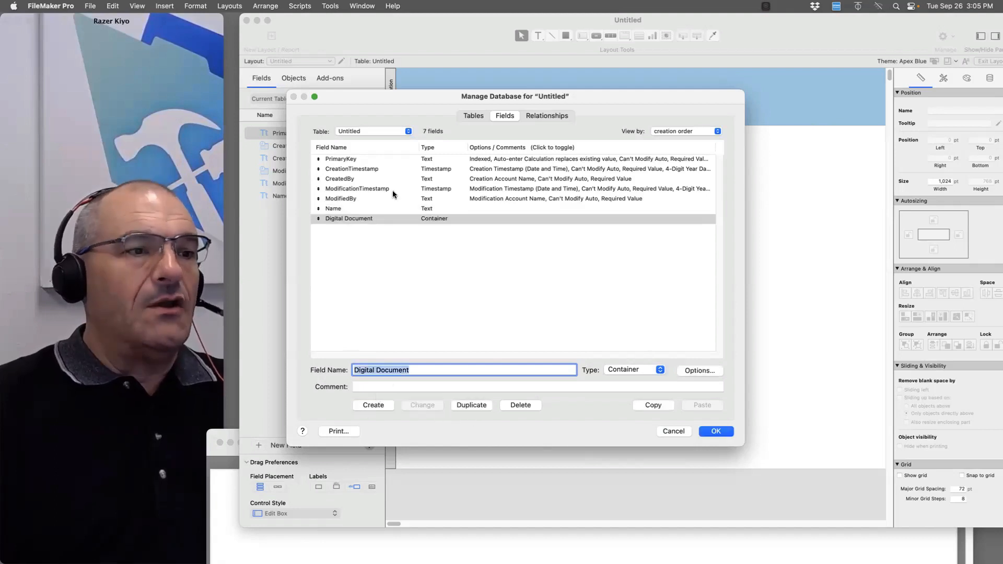
Review Digital Document's Auto-Enter and Validation options unchanged, then confirm Manage Database with OK
click(693, 370)
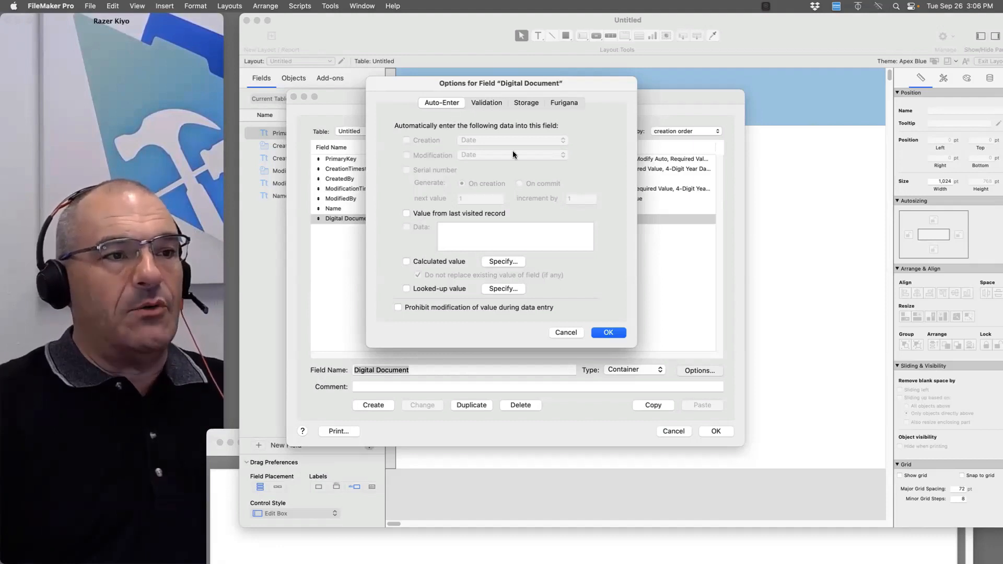
click(484, 101)
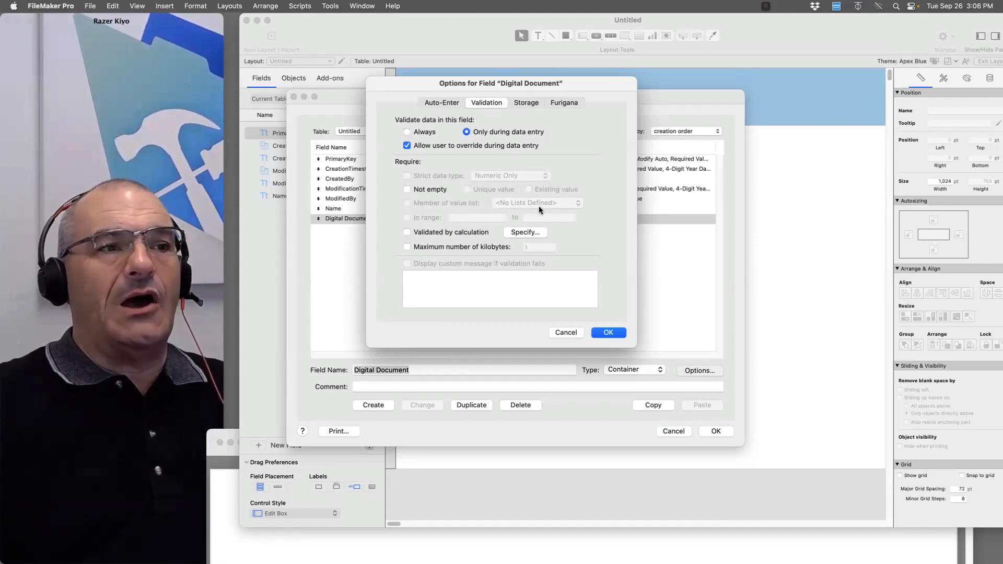
click(564, 333)
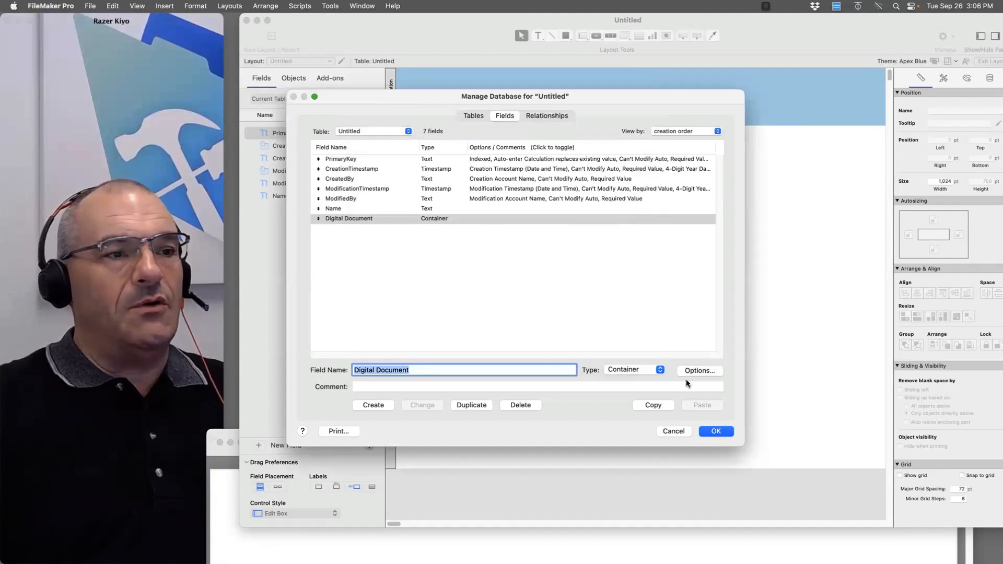
click(716, 430)
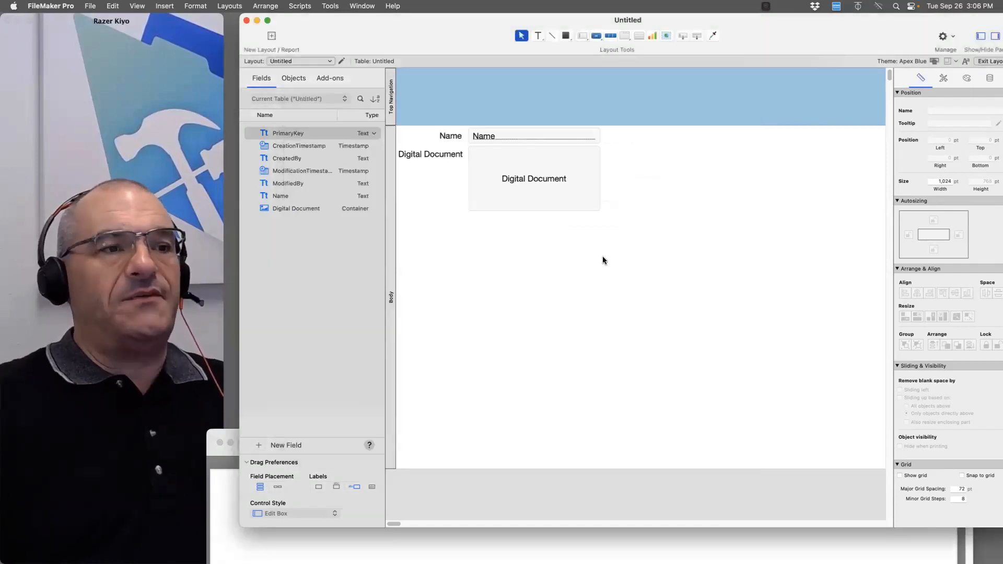
Return to Browse mode, open IMG_1288.MOV, screenshot the face region, then close the video
key(super+b)
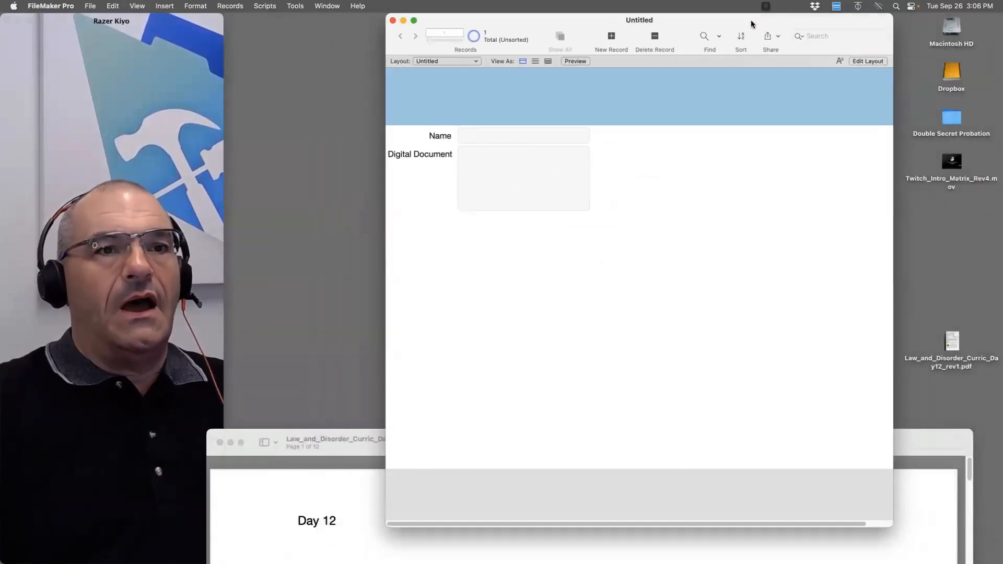
drag(751, 20, 615, 19)
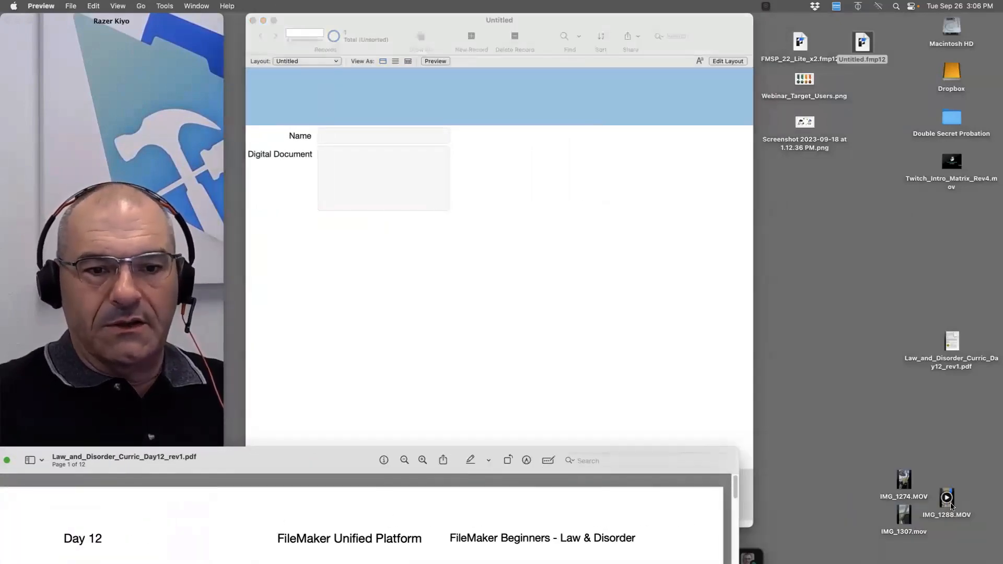
click(942, 511)
double_click(948, 504)
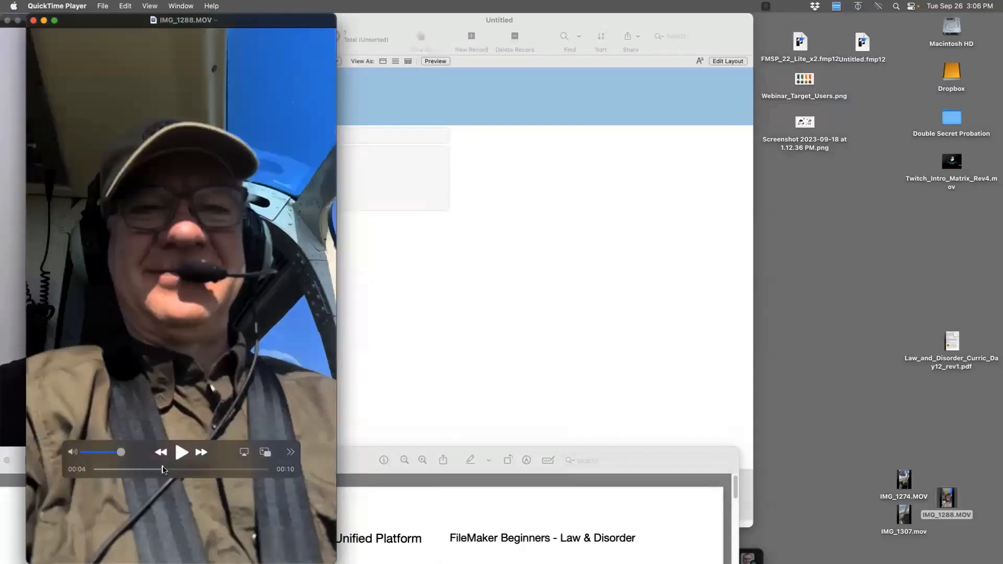
key(super+shift+5)
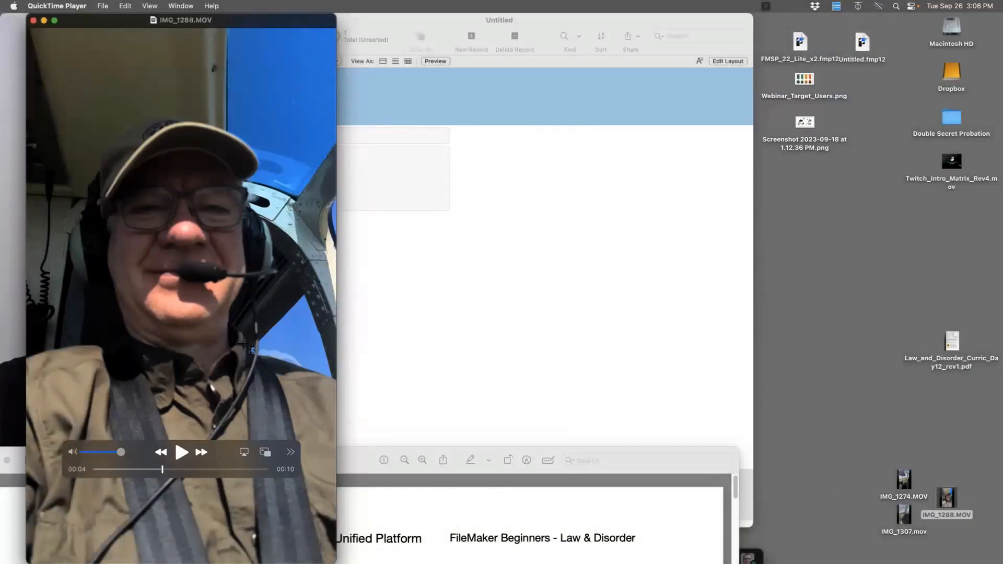
drag(53, 110, 288, 352)
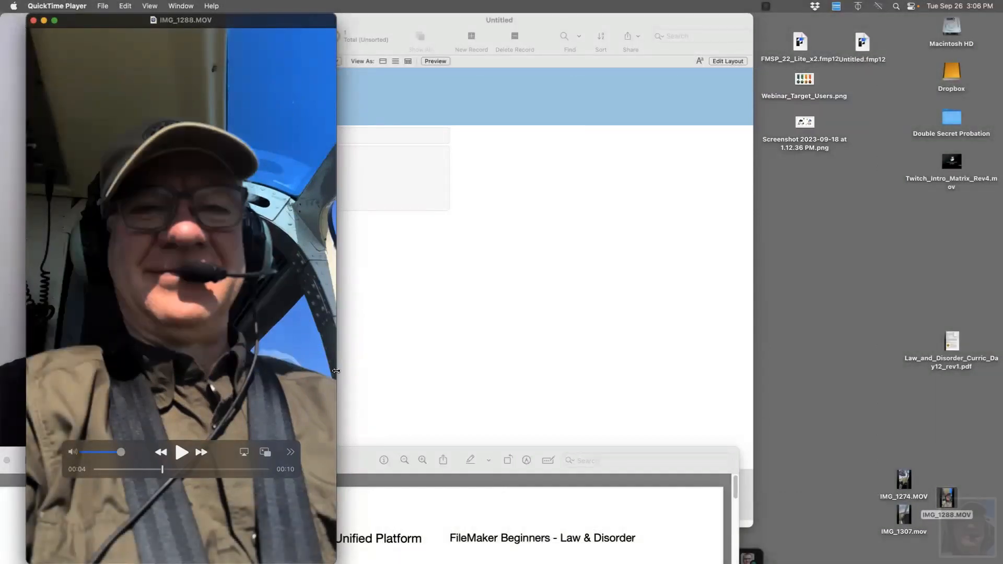
click(32, 21)
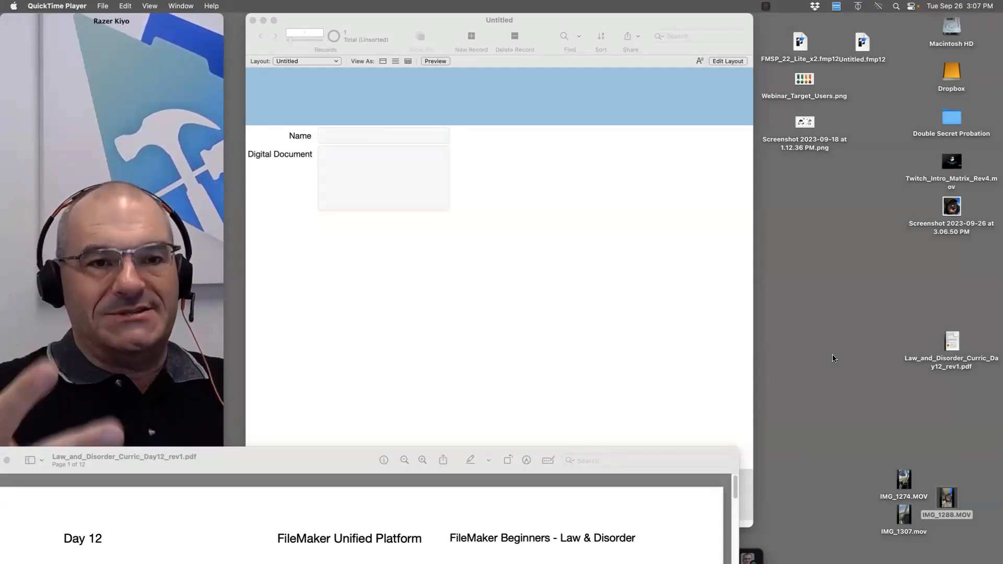
Drop the face screenshot into Digital Document and enter the person's name in Name
drag(958, 215, 398, 190)
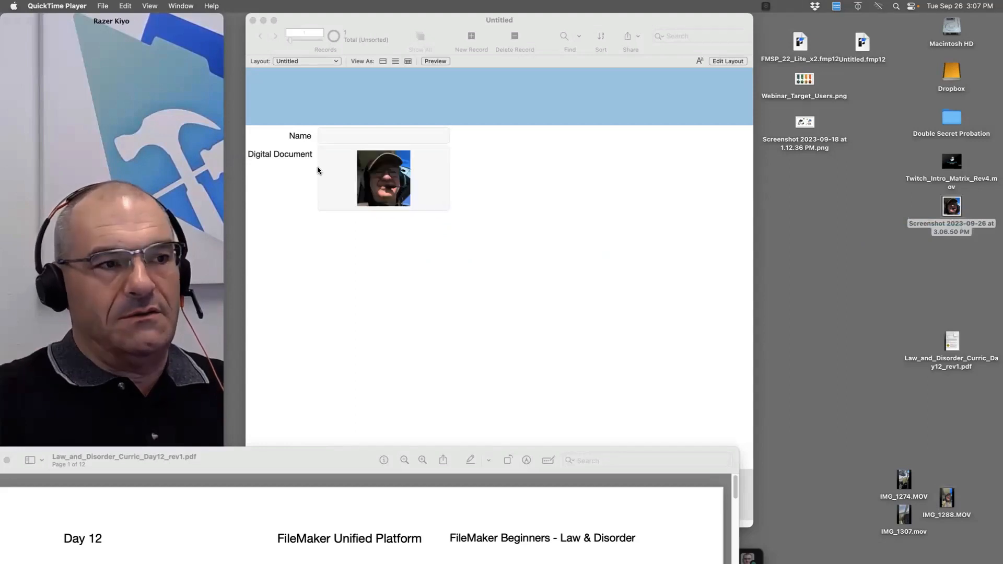
click(344, 137)
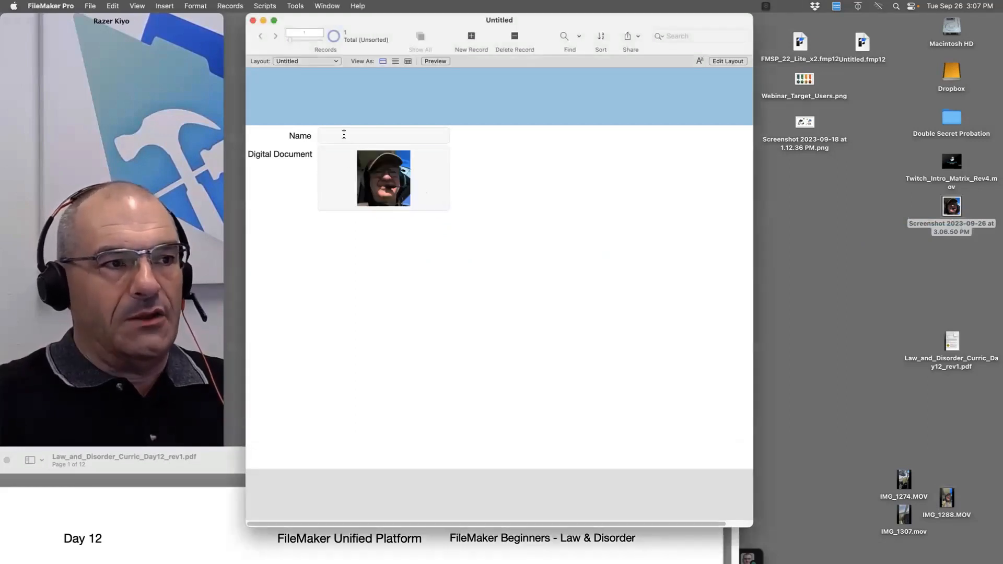
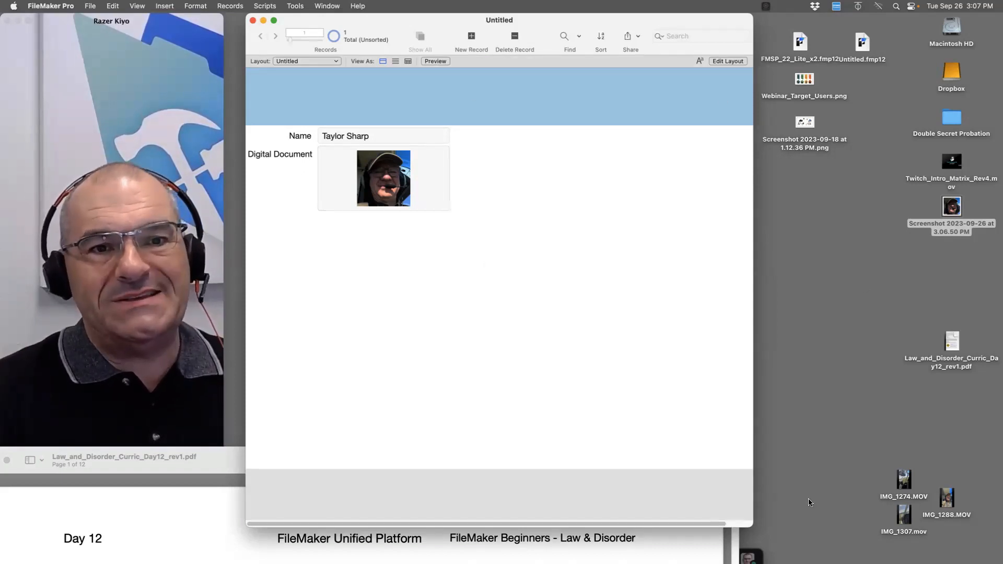
drag(859, 42, 799, 202)
click(680, 209)
Close the database and view Untitled.fmp12's file info, showing its 1.3 MB size
key(super+w)
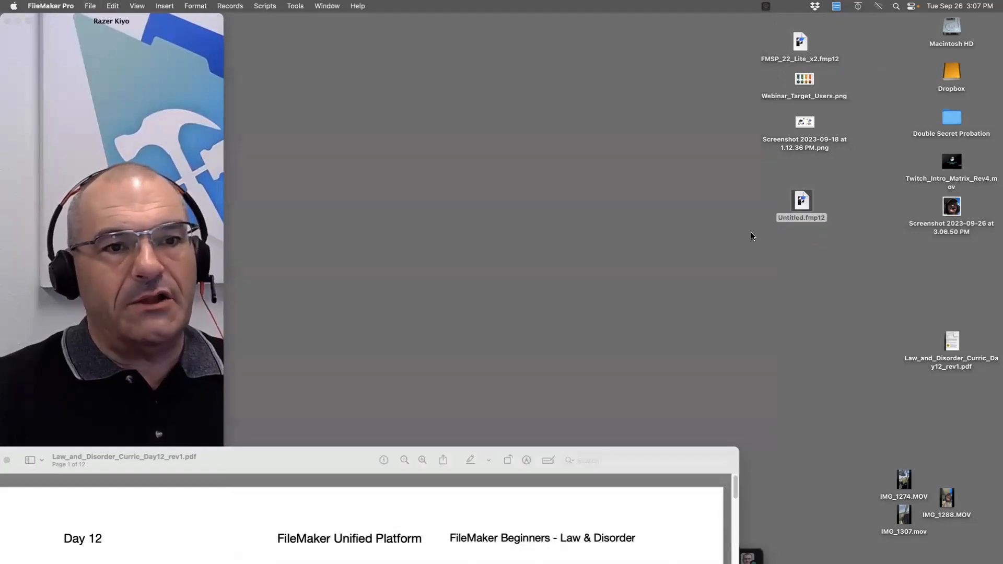
click(786, 210)
click(799, 201)
key(super+i)
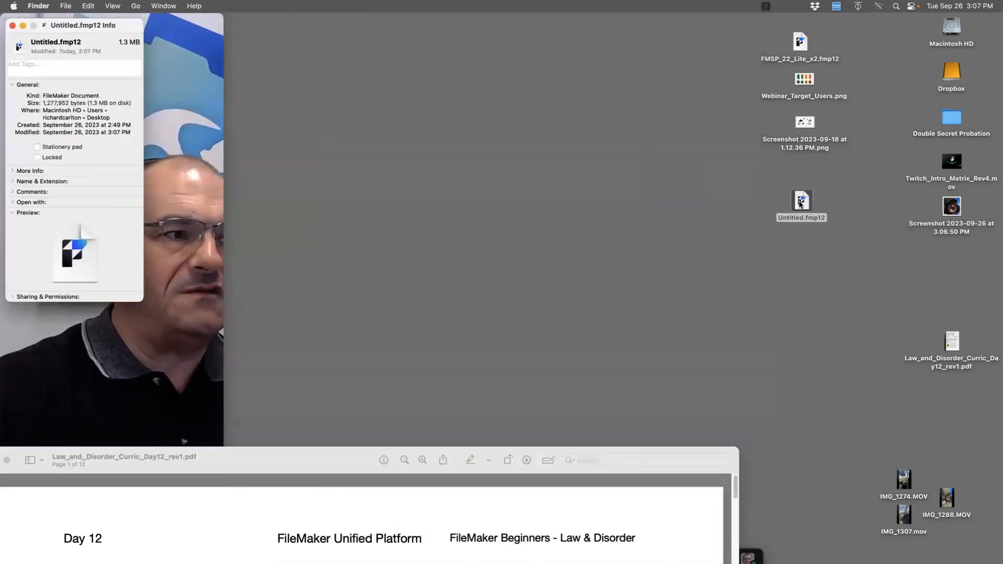
drag(126, 28, 384, 14)
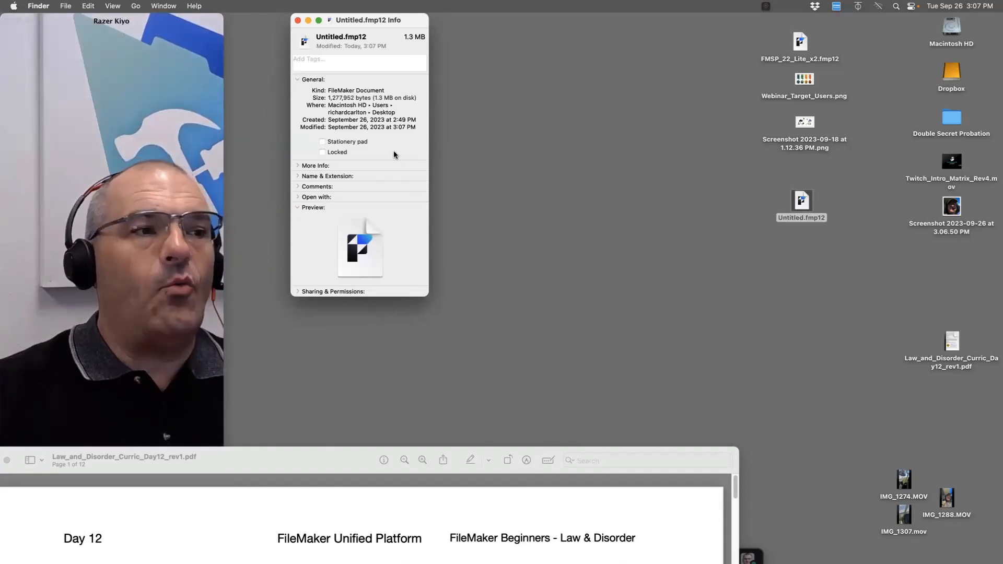
key(super+w)
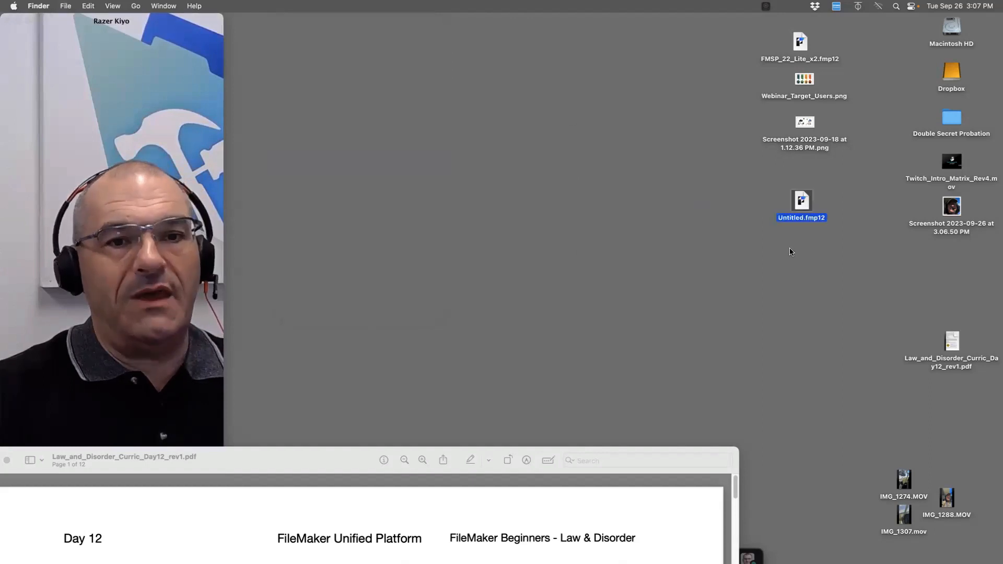
View the screenshot file's info, then reopen Untitled.fmp12 in FileMaker Pro
click(954, 210)
key(super+i)
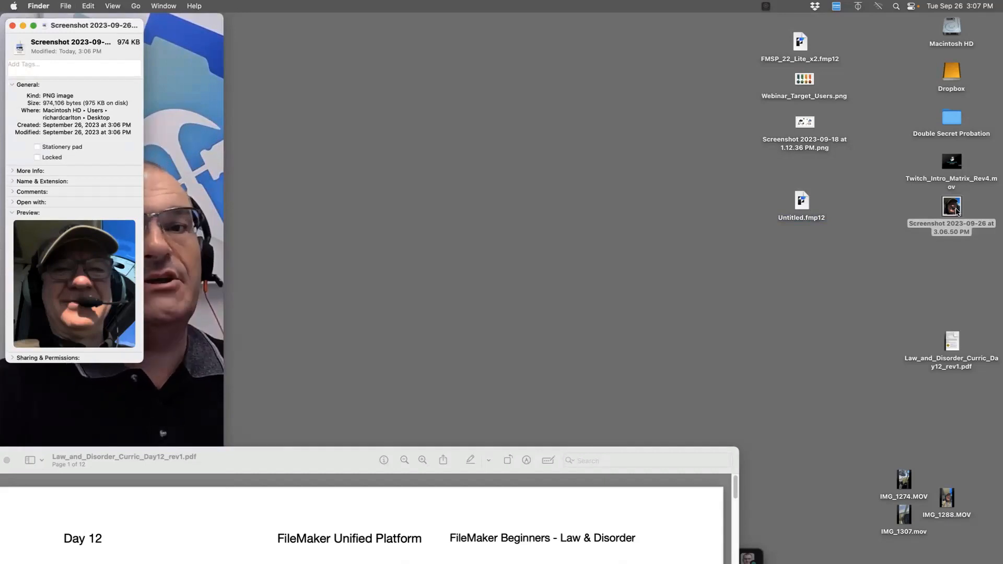
key(super+w)
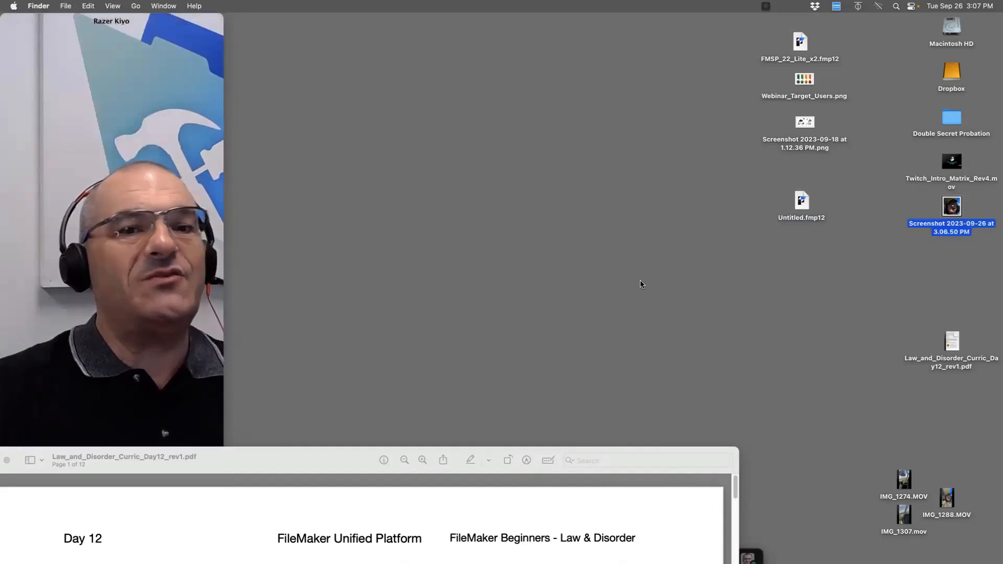
double_click(803, 203)
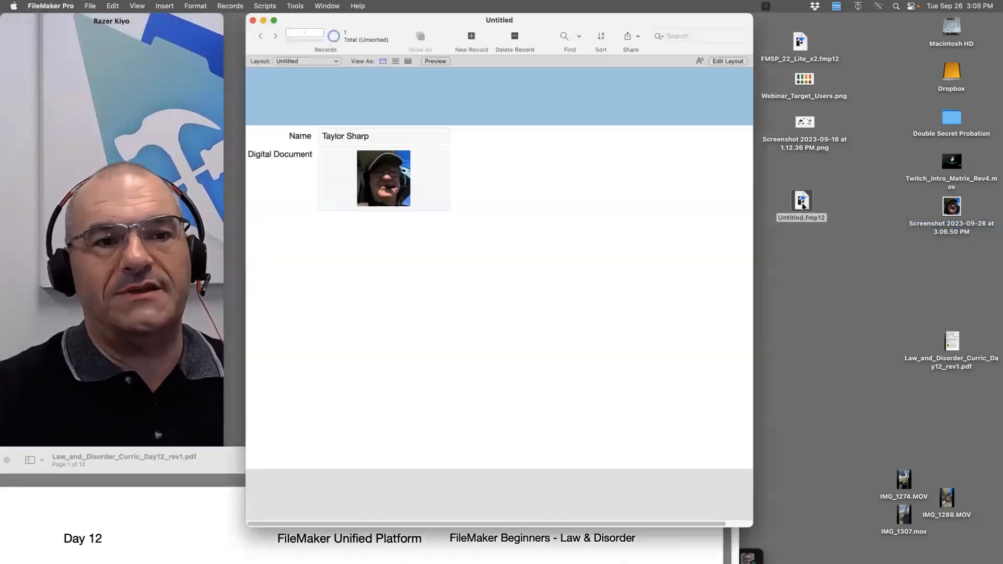
Add a new record and check the IMG_1288.MOV movie's file info
click(471, 37)
mouse_move(951, 507)
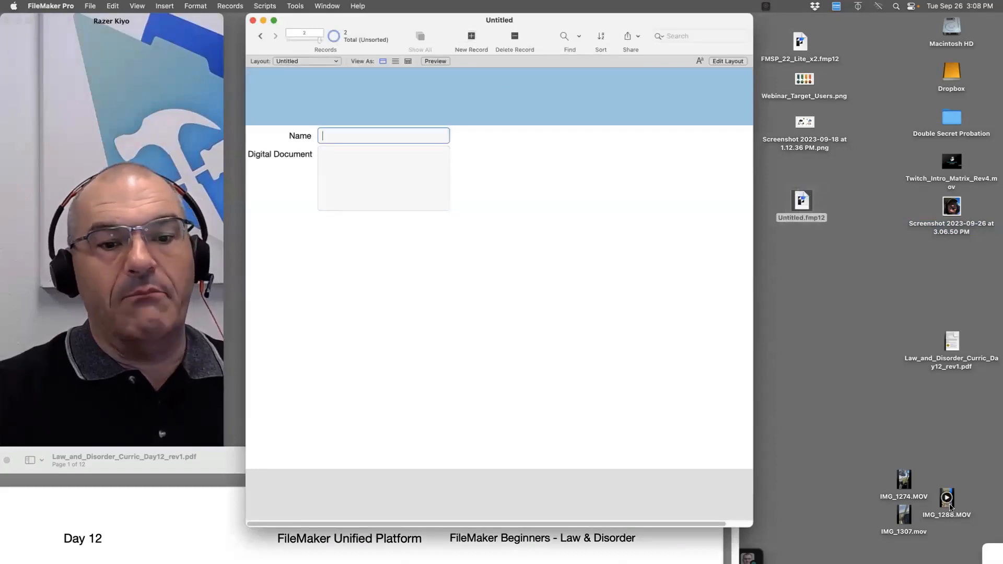
drag(951, 507, 952, 461)
key(super+i)
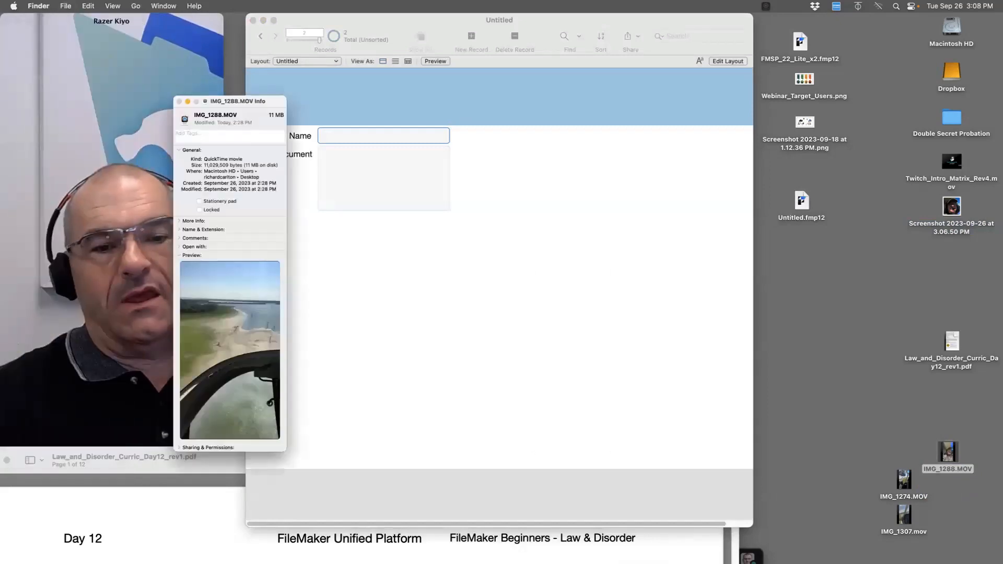
key(super+w)
Drop IMG_1288.MOV into Digital Document, enter the record's name, commit, and close the window
drag(947, 458, 387, 204)
click(393, 133)
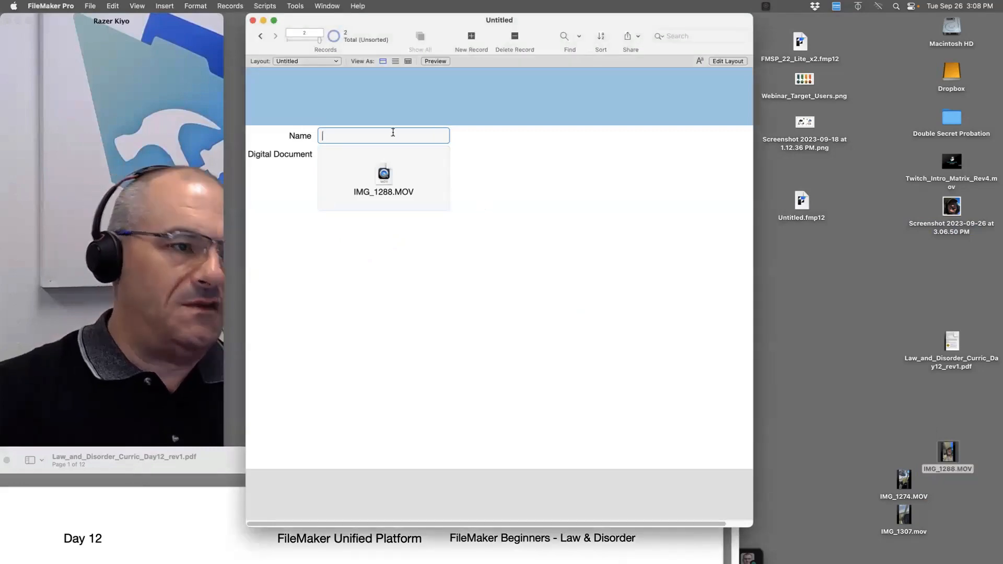
text(Taylor Mo)
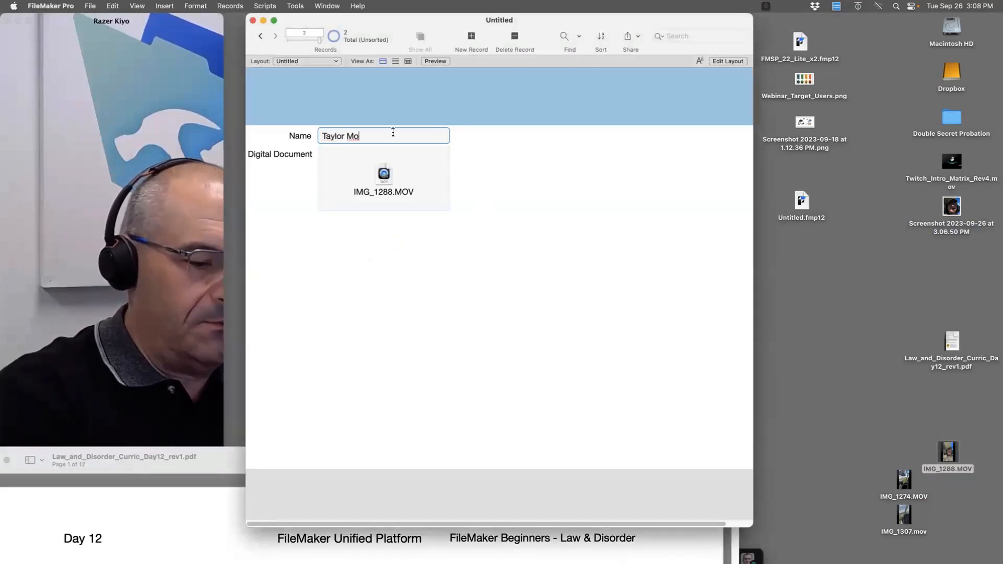
text(vie)
click(522, 249)
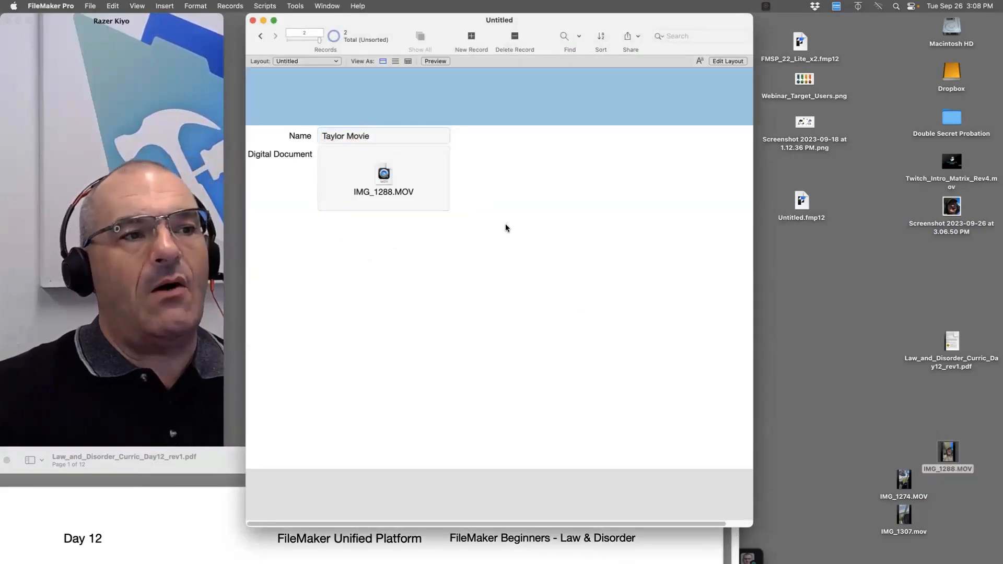
click(253, 21)
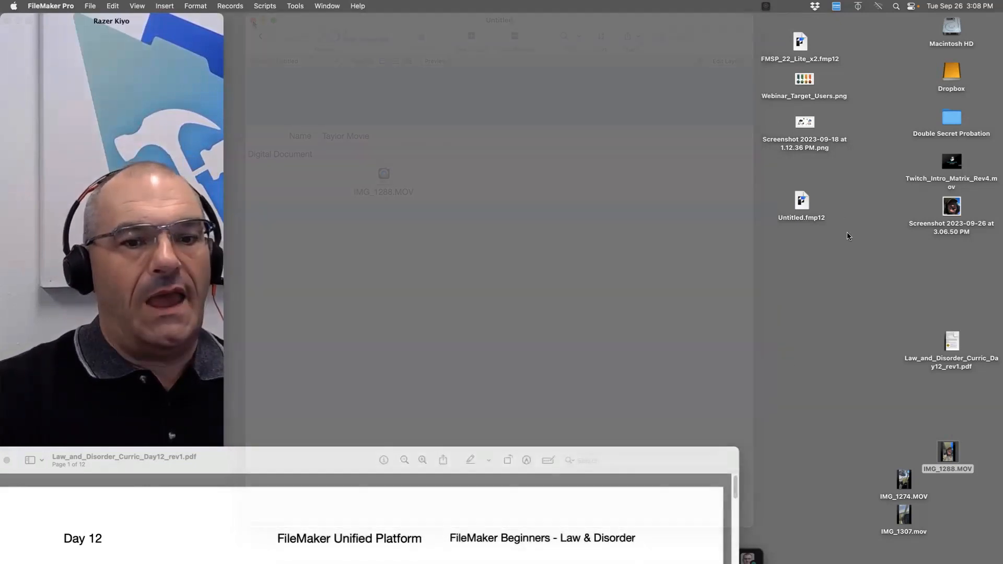
click(814, 214)
click(803, 206)
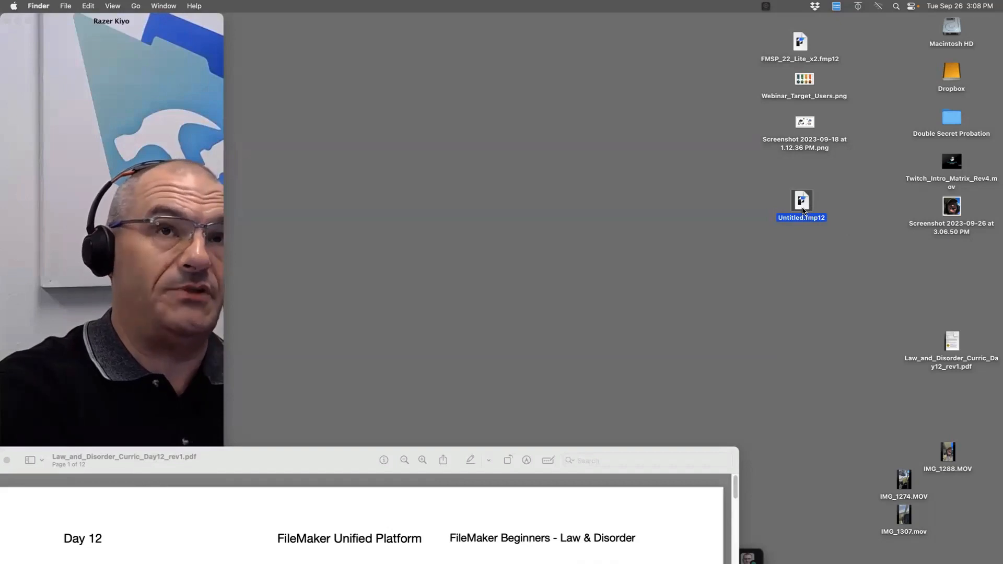
key(super+i)
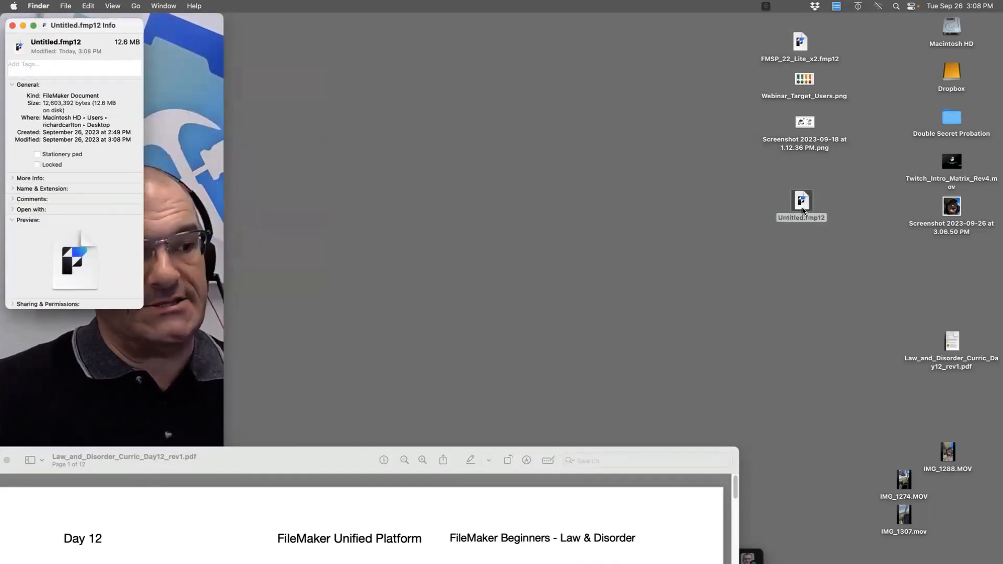
click(99, 67)
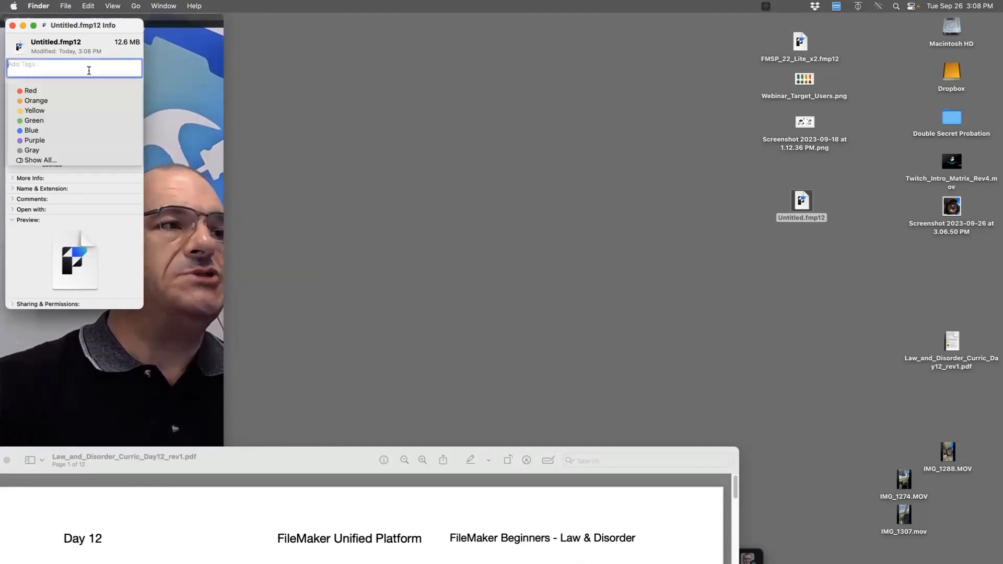
key(super+w)
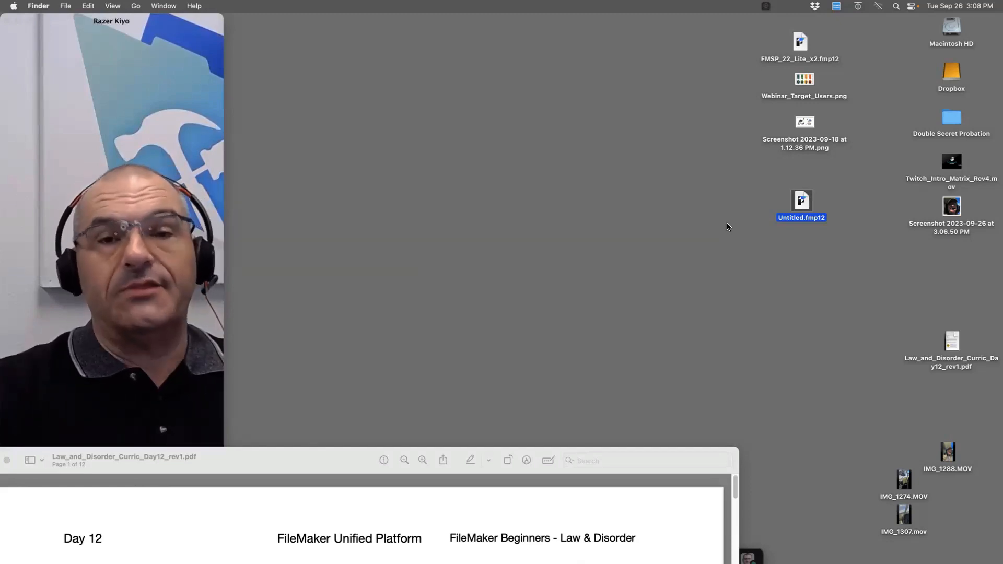
Reopen Untitled.fmp12 and go back to record 1 holding the face photo
click(769, 217)
double_click(802, 218)
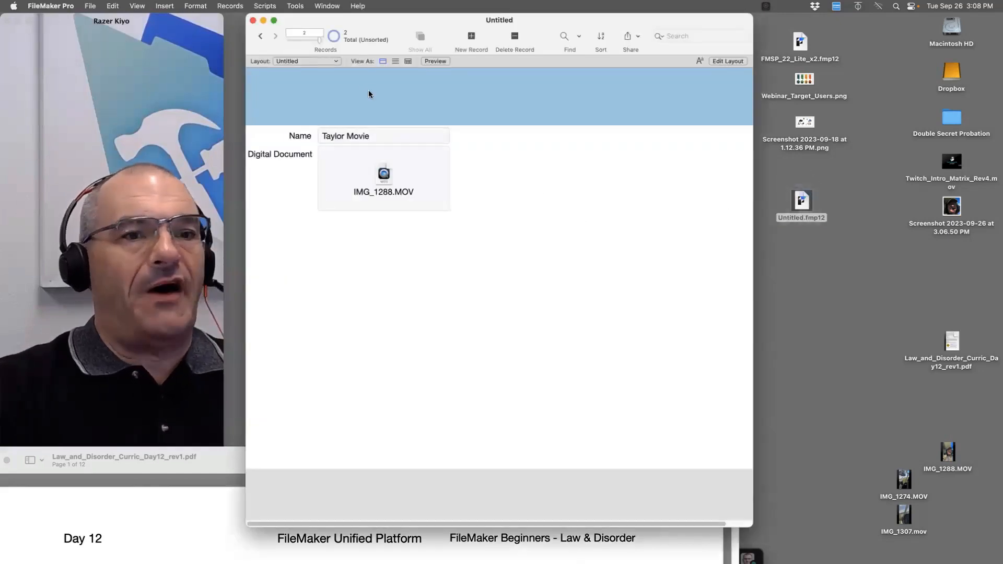
click(260, 36)
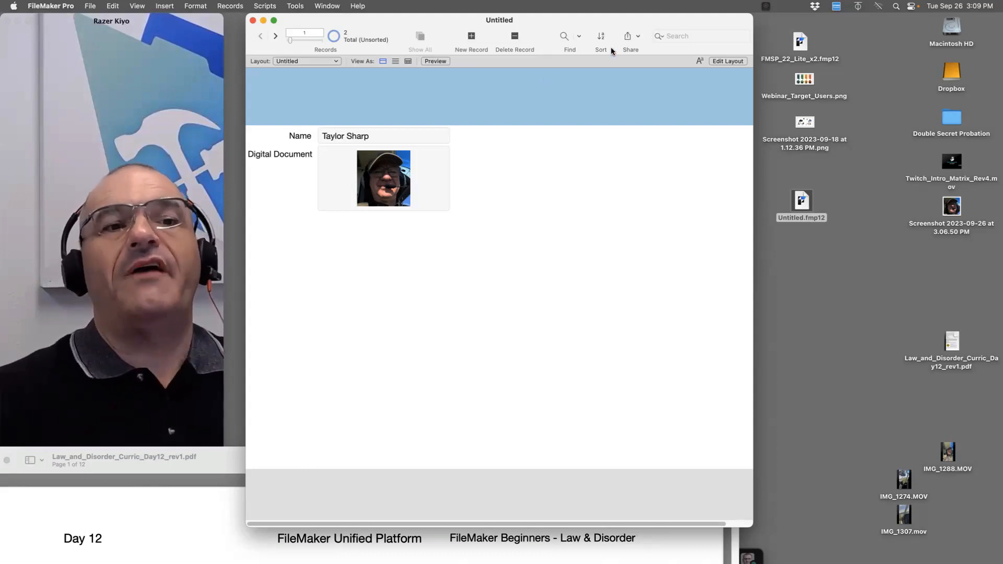
click(802, 203)
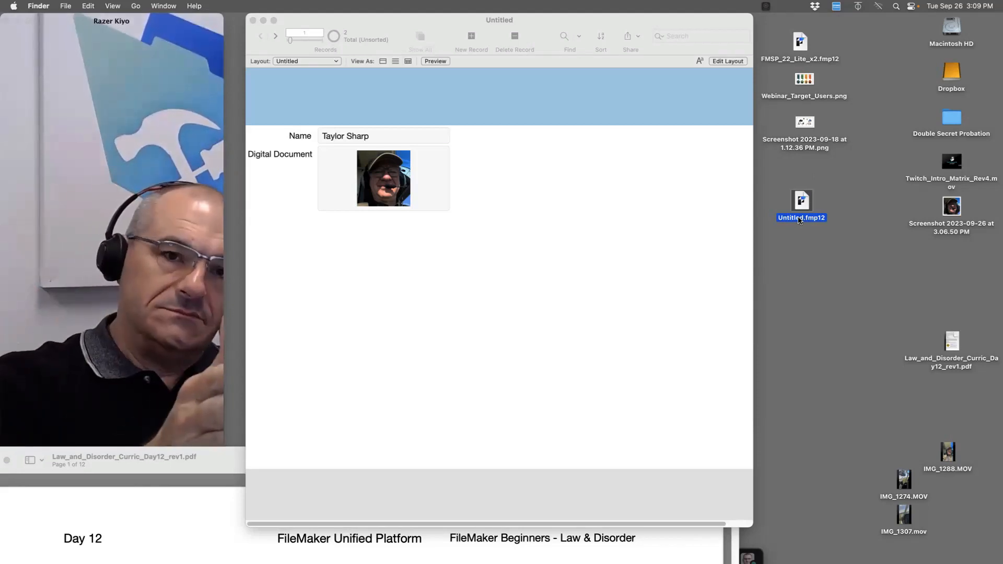
Highlight the 4 GB external-storage paragraph in the course notes PDF, scroll to Performance, then close it
click(187, 494)
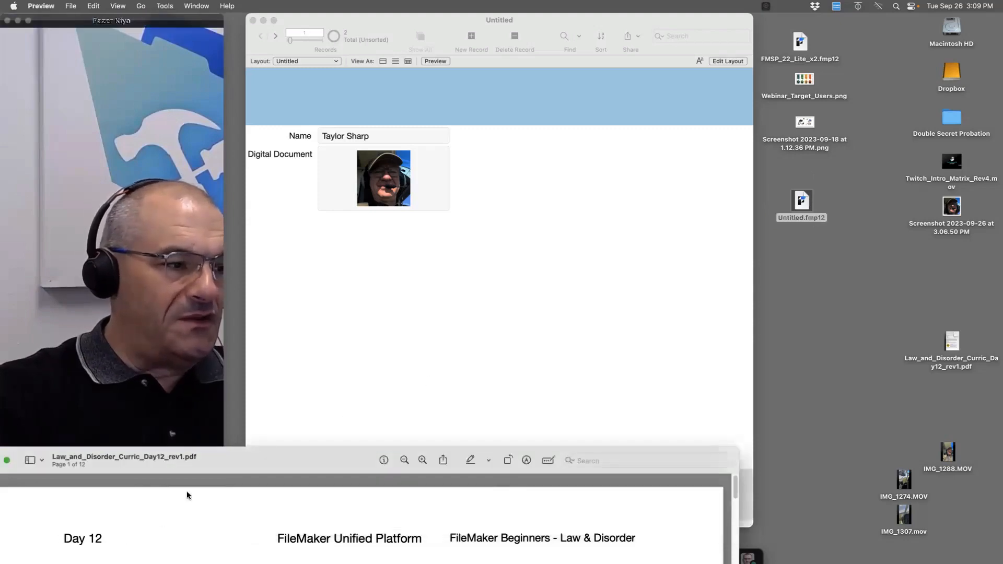
drag(615, 268, 606, 20)
scroll(730, 197, down, 2)
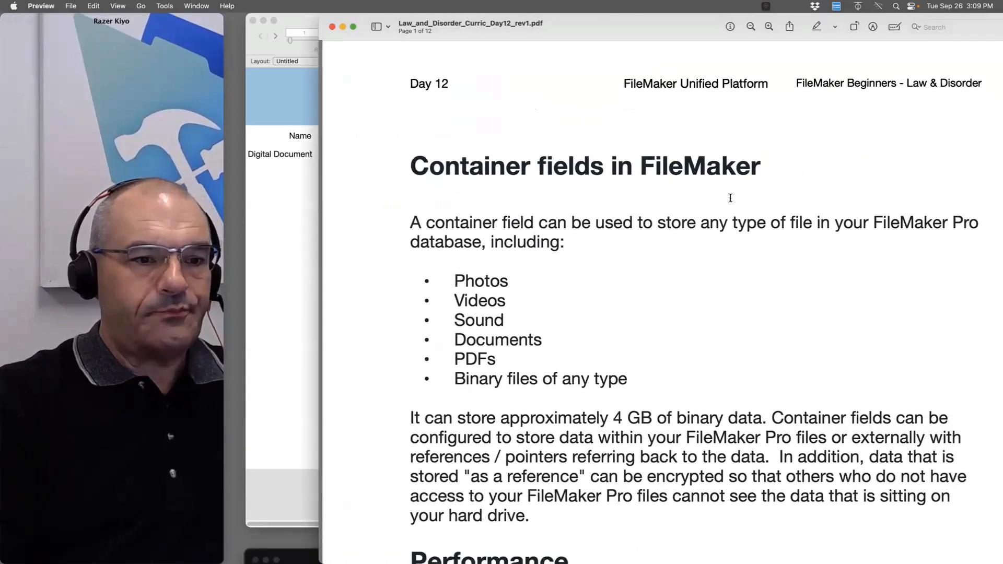
drag(531, 490, 410, 388)
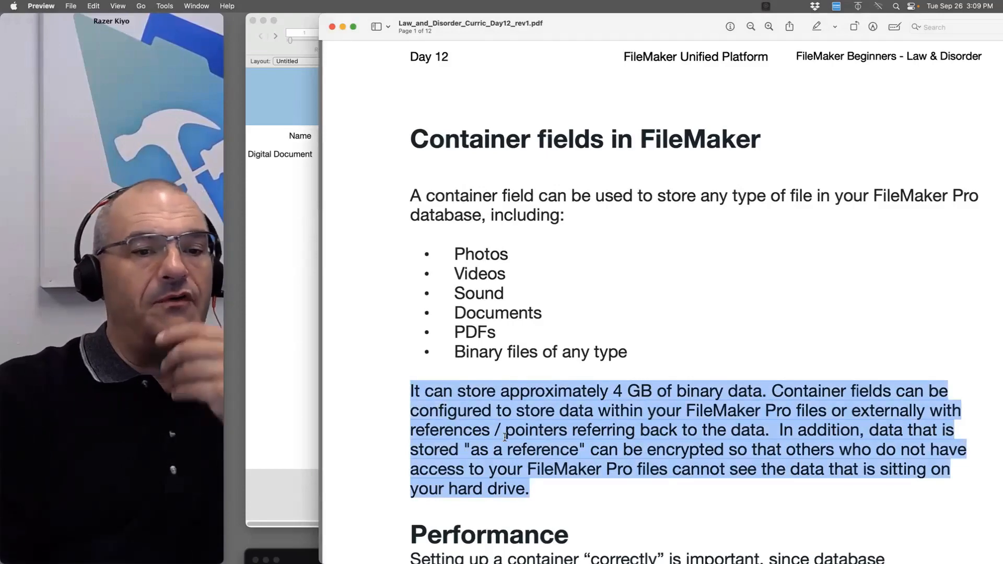
scroll(561, 462, down, 6)
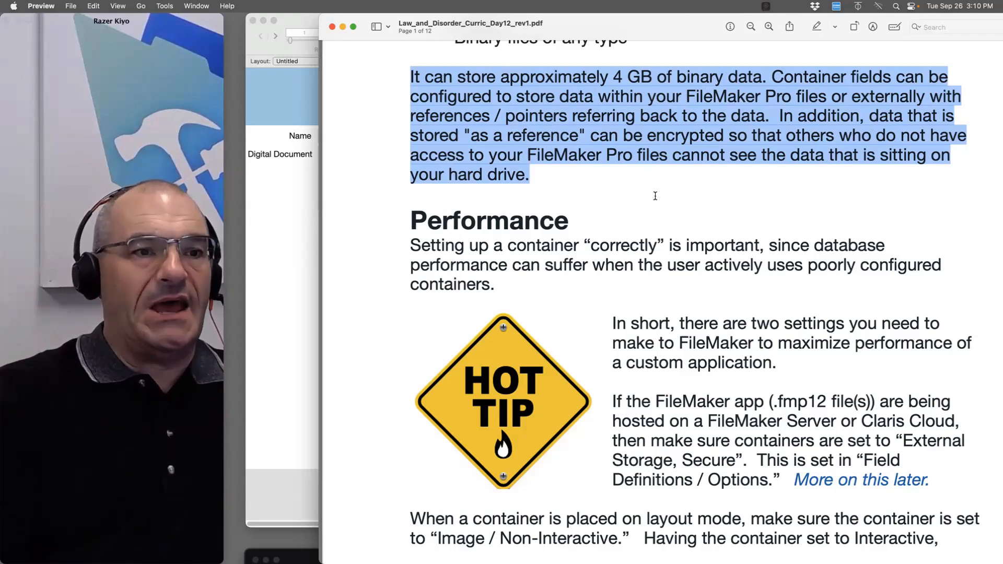
key(super+w)
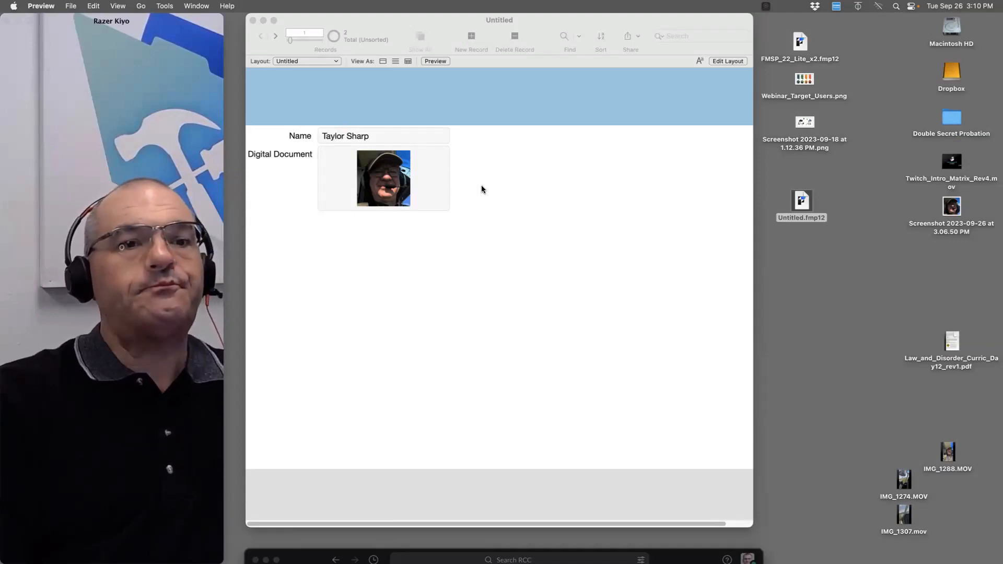
Reopen Manage Database, move it aside, and select the Digital Document container field
click(481, 227)
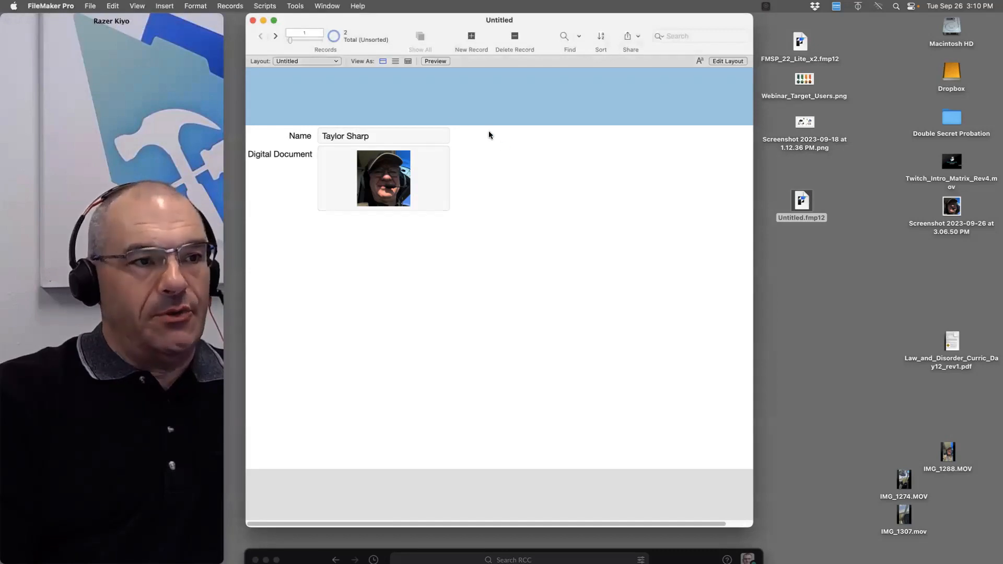
click(90, 5)
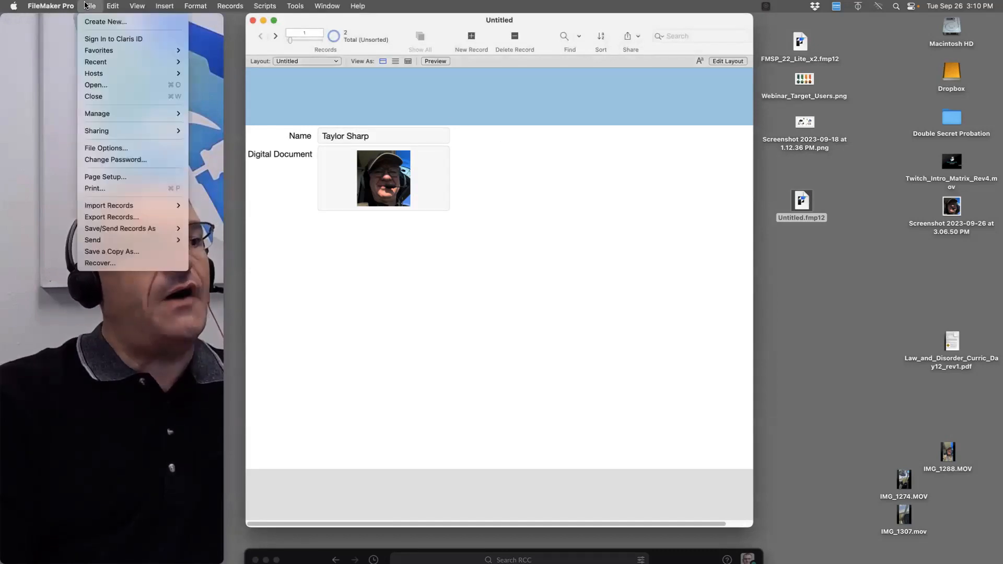
mouse_move(125, 116)
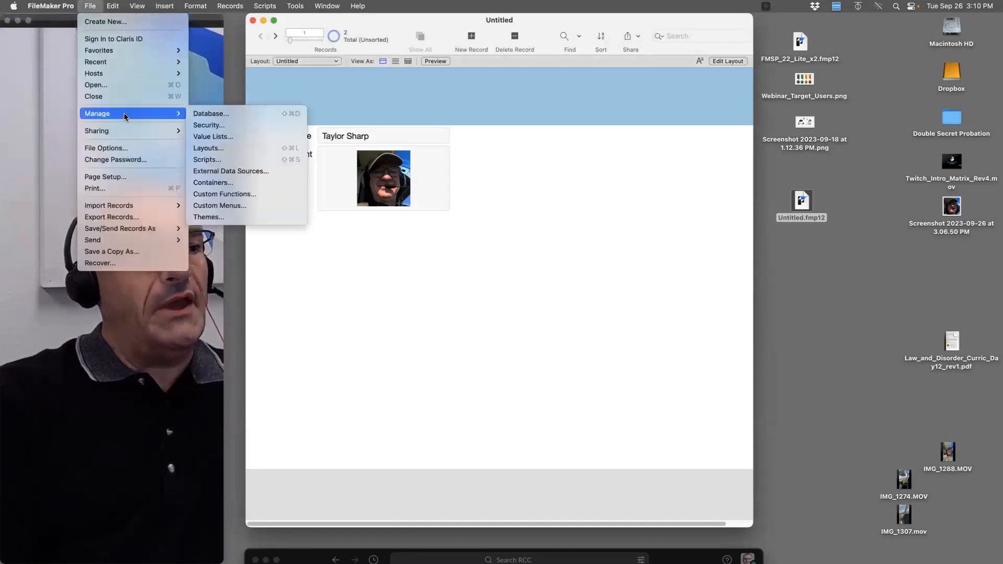
click(205, 113)
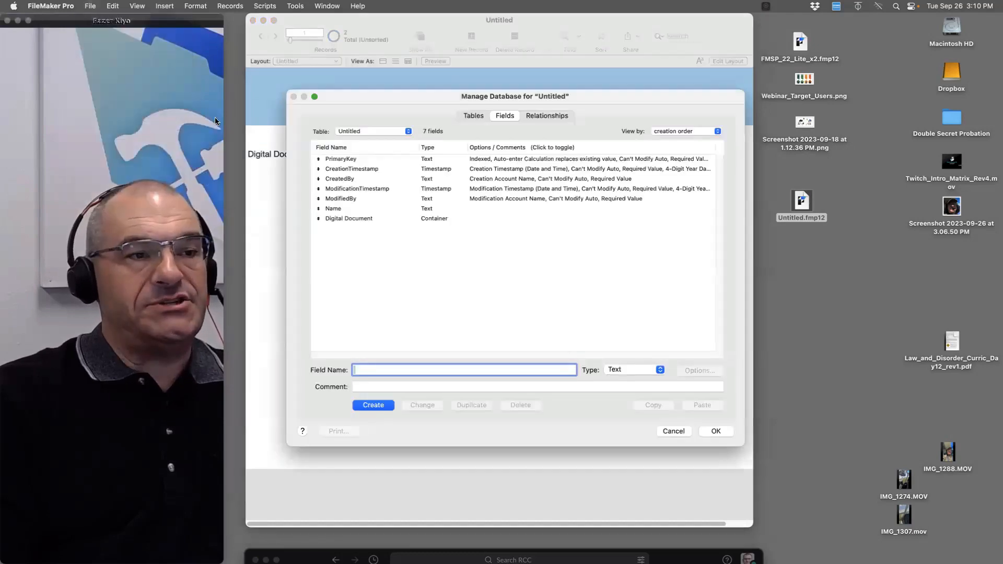
drag(446, 94, 626, 138)
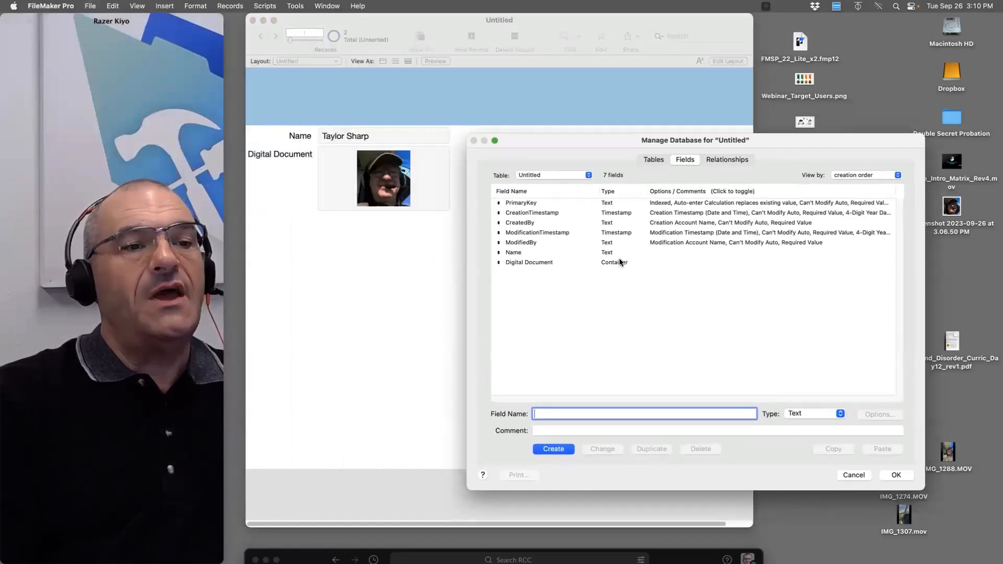
click(618, 263)
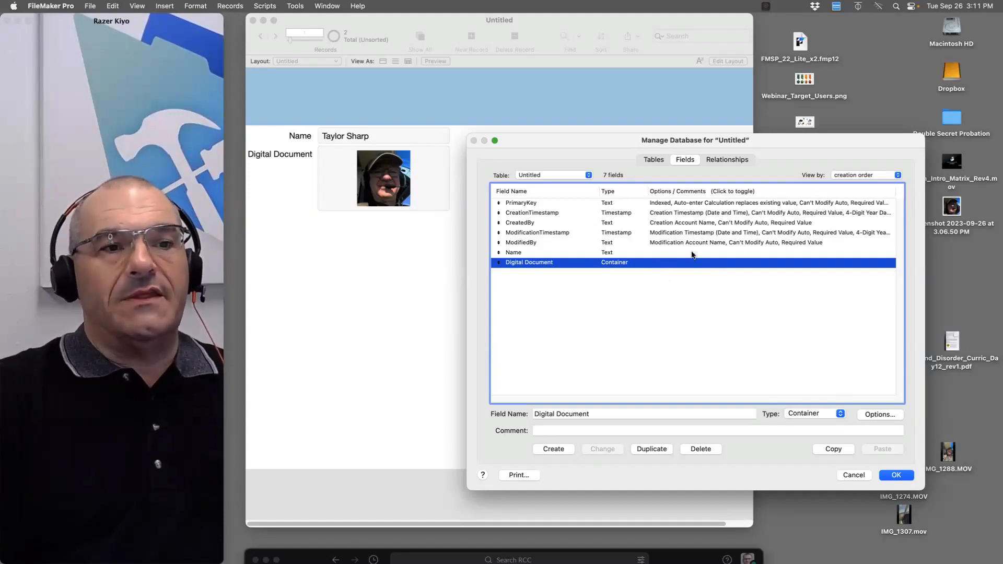
Turn on 'Store container data externally' with Secure storage for the Digital Document field
click(869, 415)
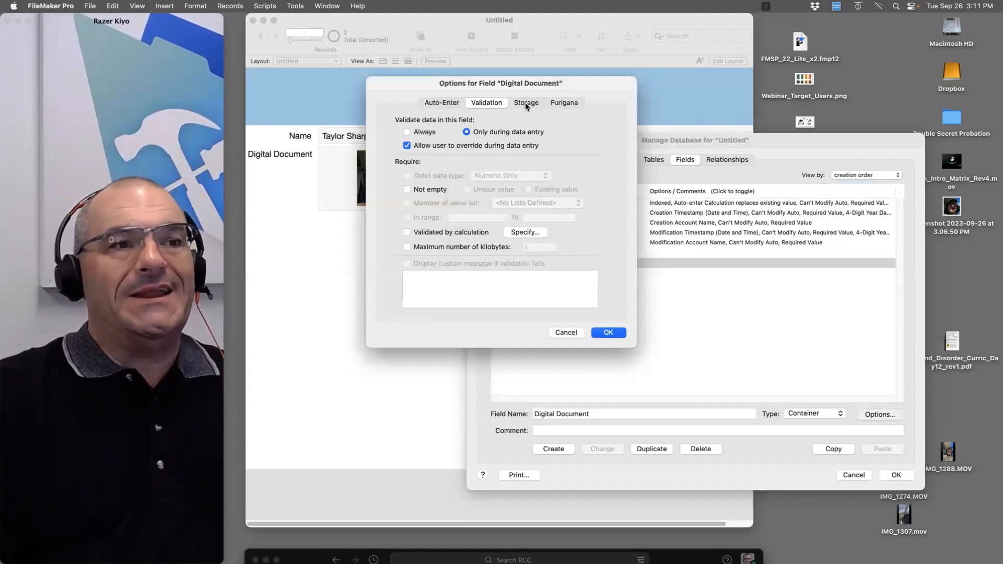
click(435, 102)
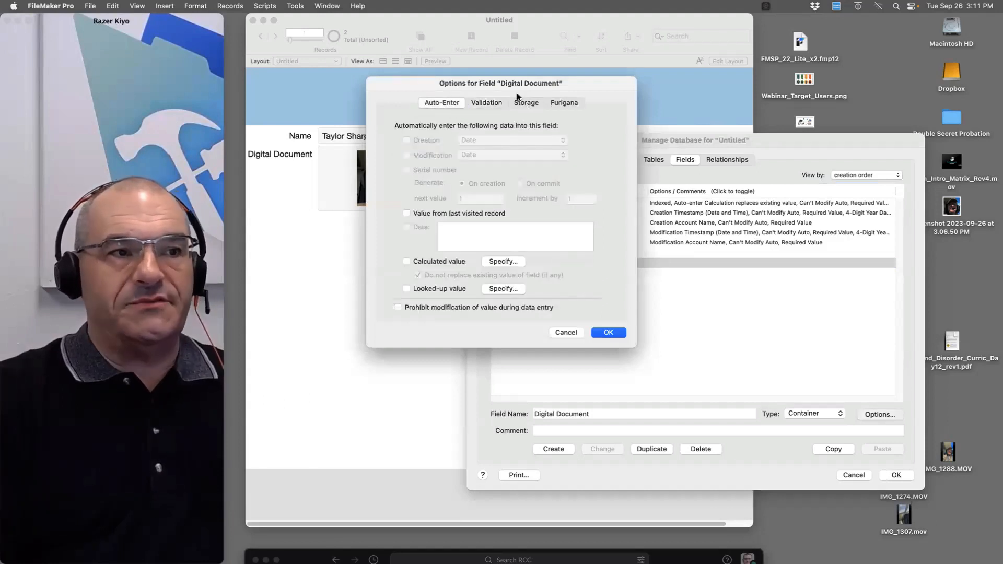
click(487, 102)
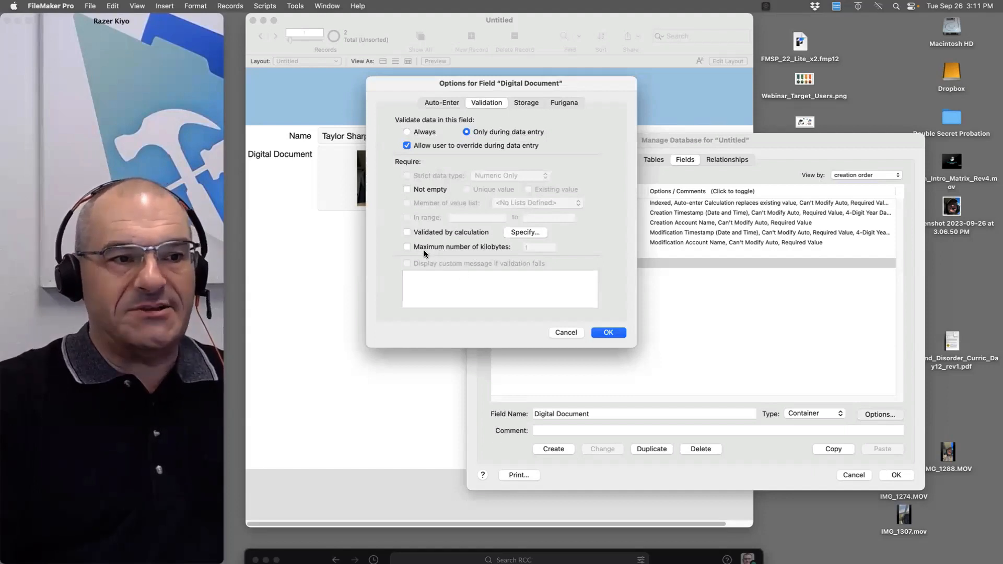
click(532, 103)
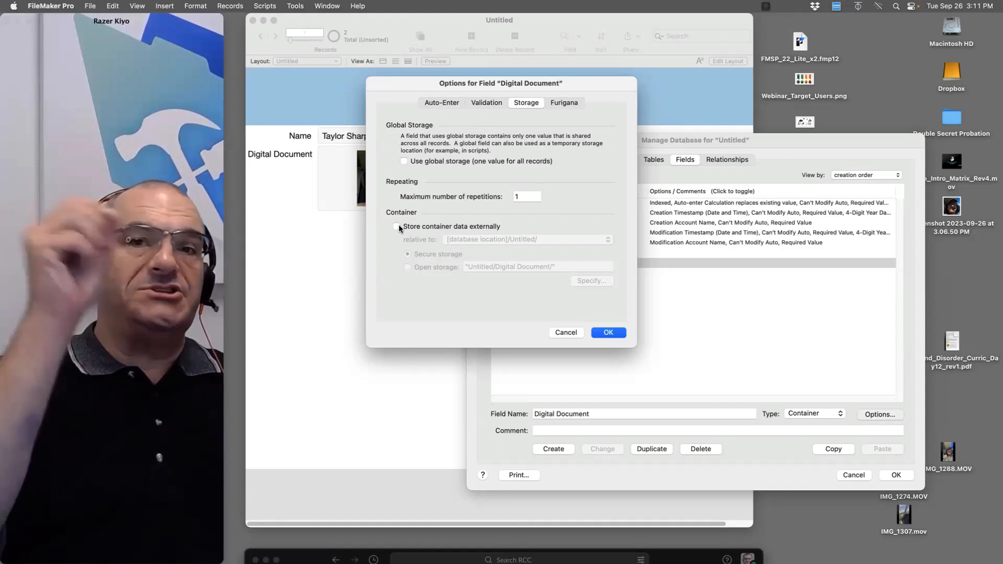
click(396, 227)
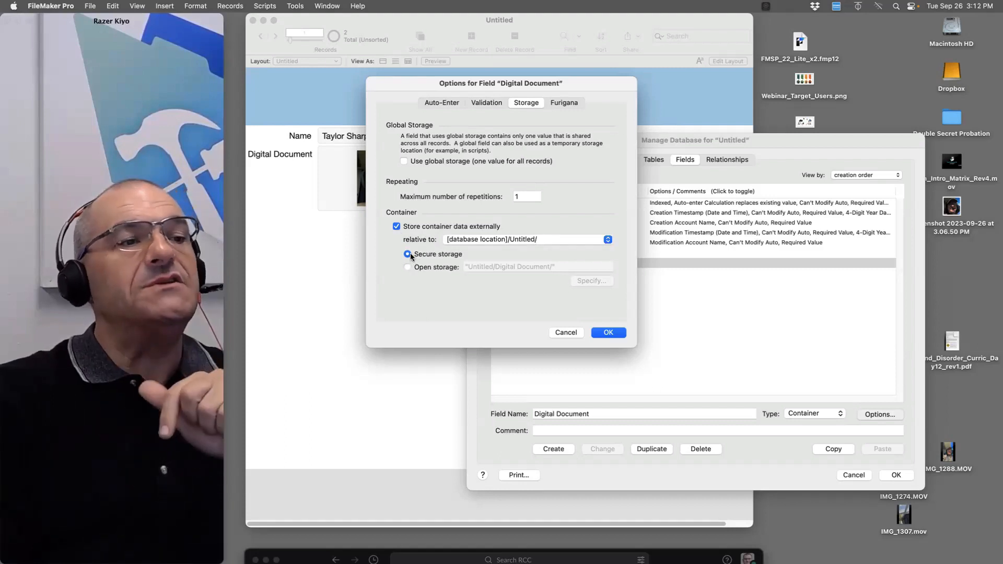
click(607, 333)
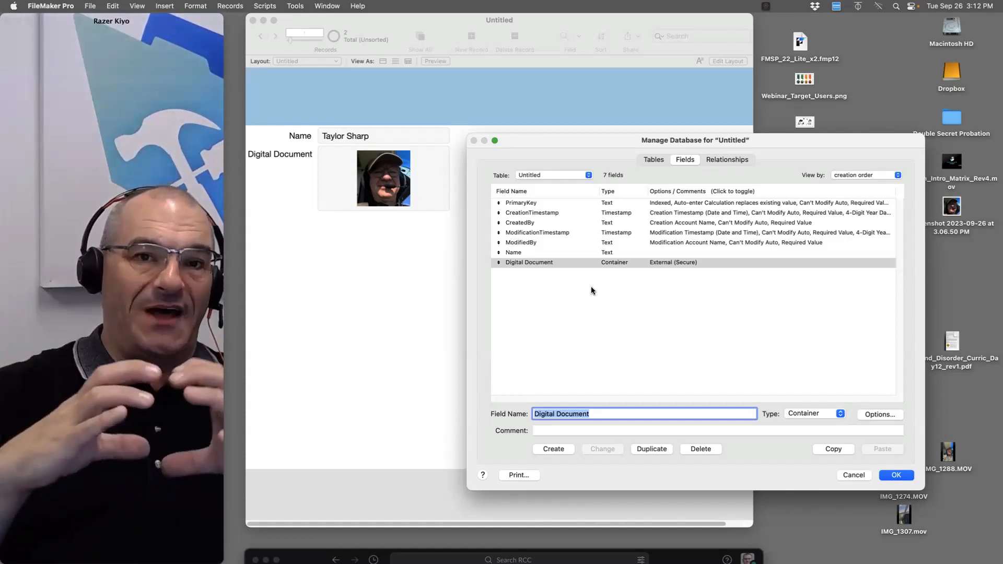
Apply the field change and transfer both Digital Document items into secure external storage
key(Return)
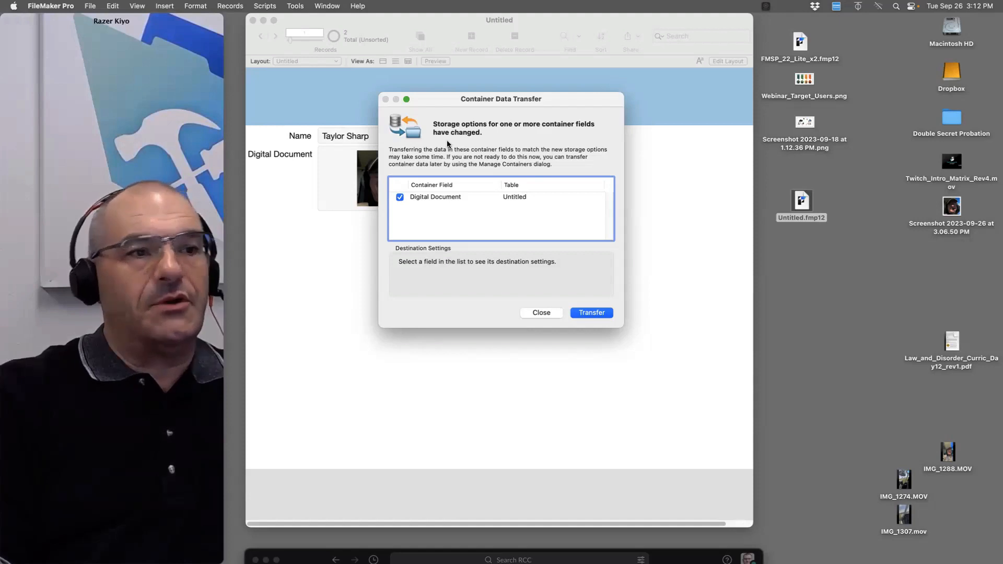
click(591, 313)
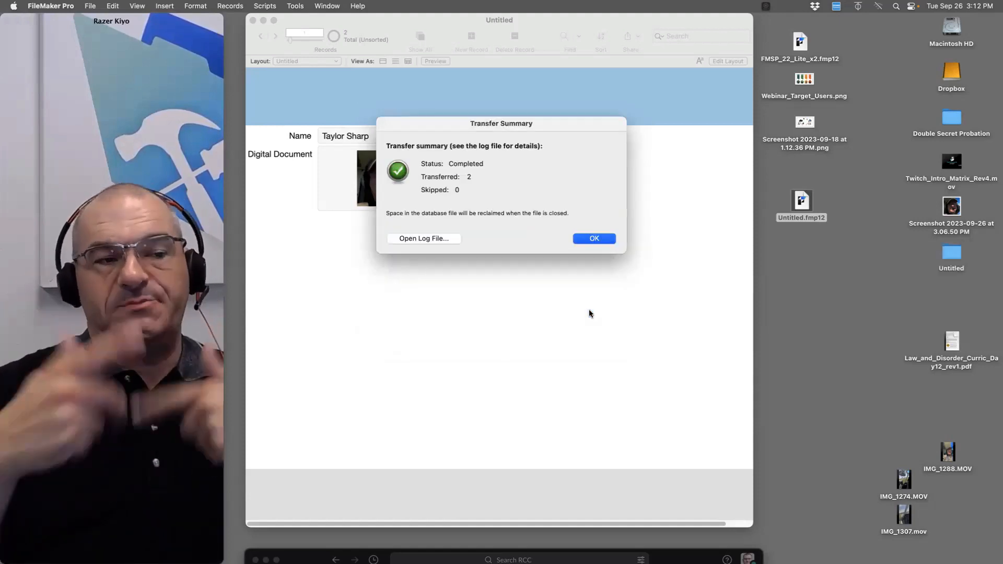
click(586, 236)
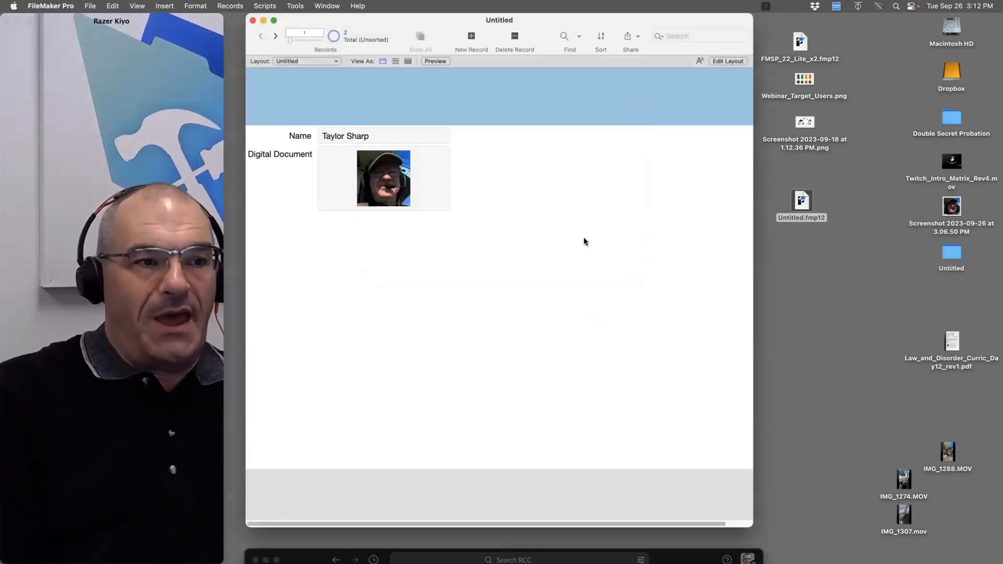
Place the Untitled folder beside Untitled.fmp12 on the desktop, moving the screenshot aside
drag(961, 259, 811, 246)
drag(948, 223, 961, 514)
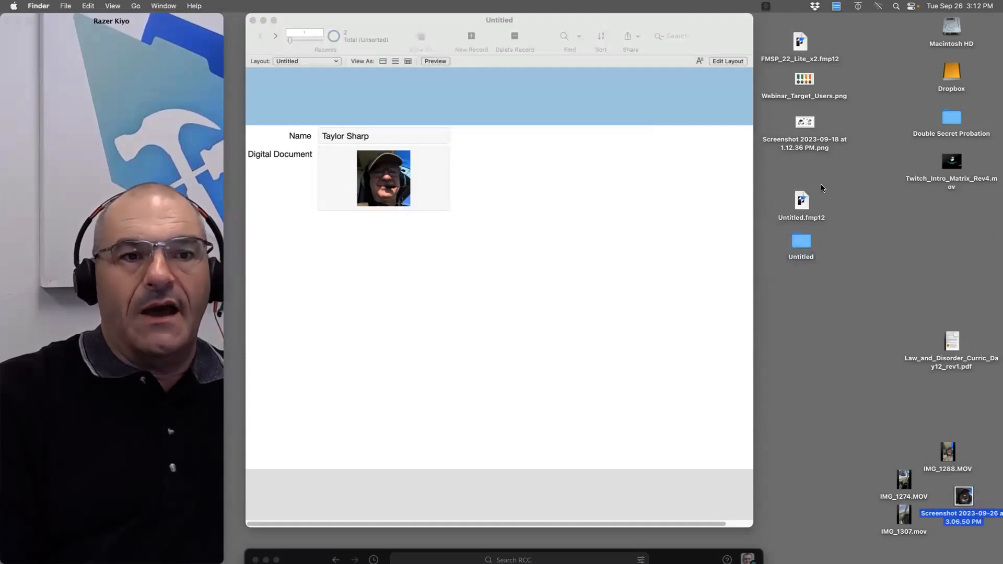
drag(827, 179, 775, 285)
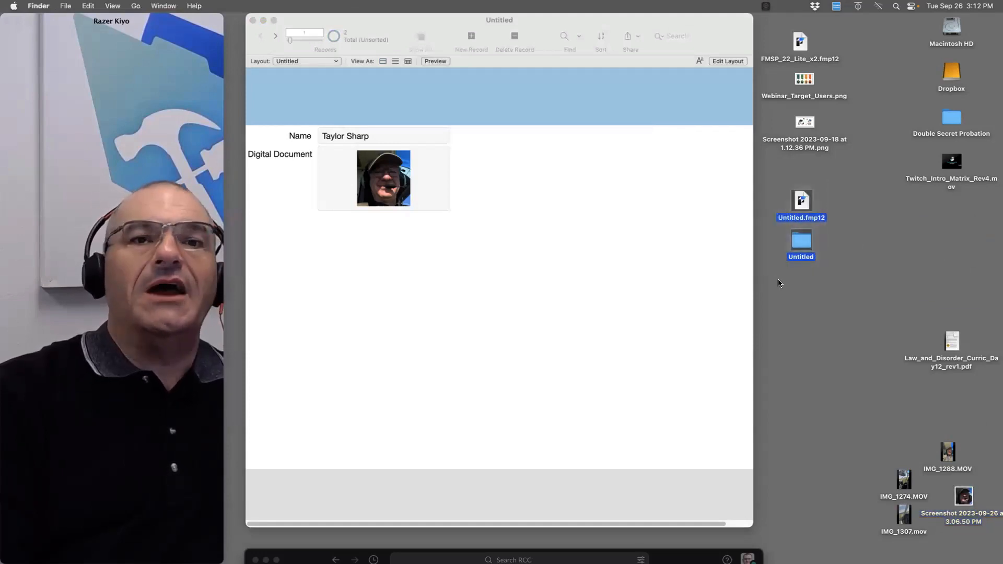
click(799, 204)
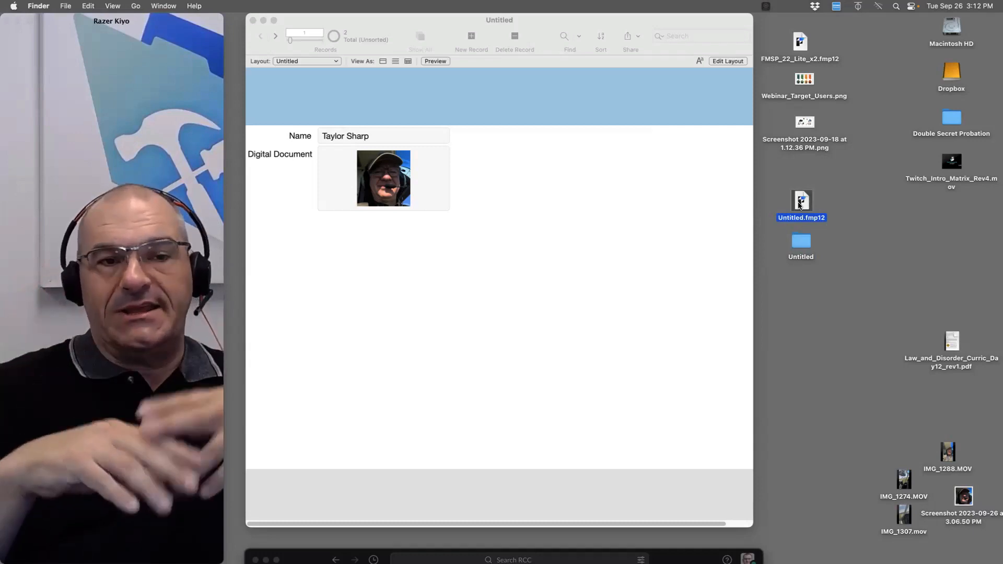
Open the Untitled folder to confirm it holds a Secure subfolder, then close it
click(800, 242)
double_click(798, 242)
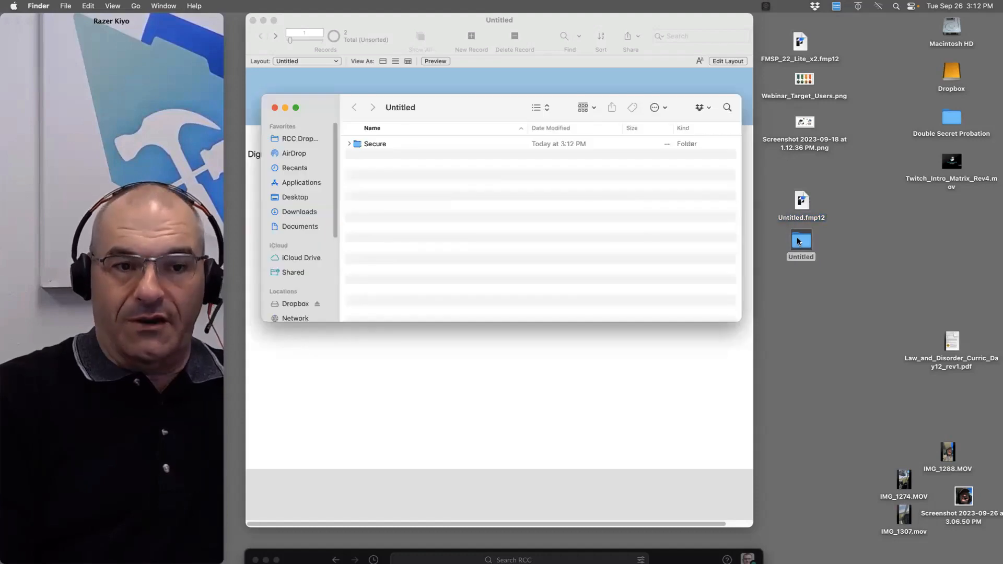
click(276, 109)
click(554, 263)
Switch Digital Document to Open external storage and transfer its two items into it
key(super+shift+d)
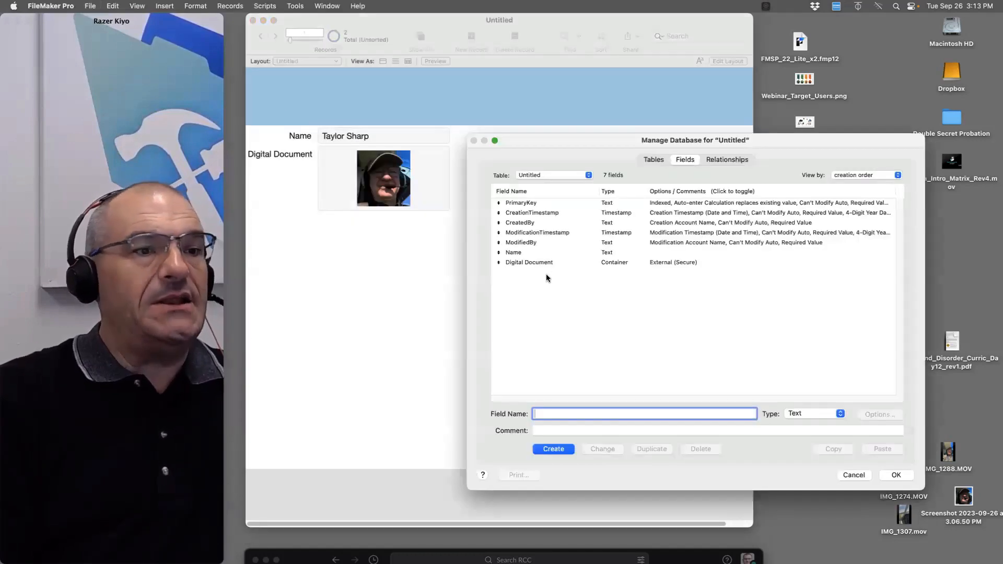
double_click(658, 262)
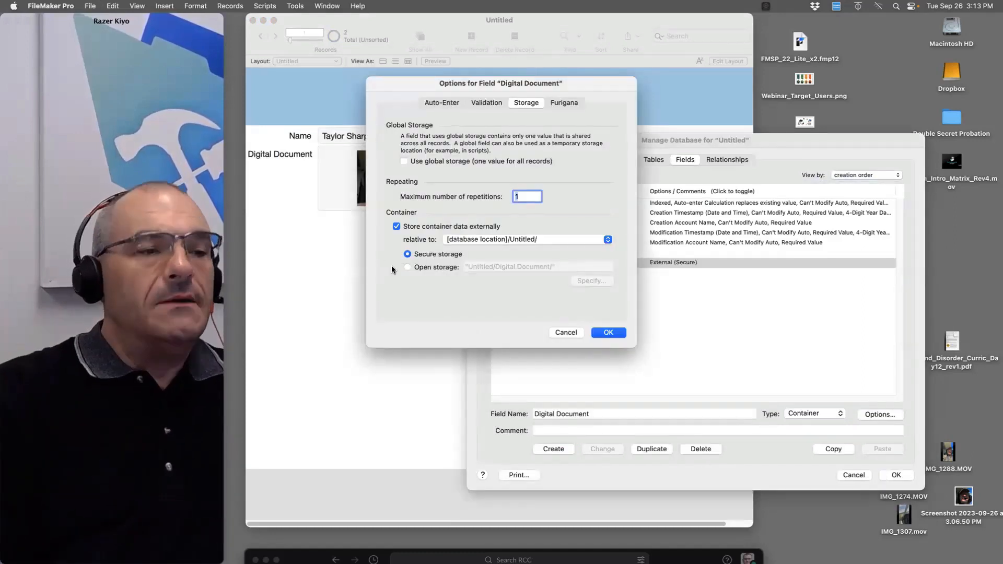
click(409, 268)
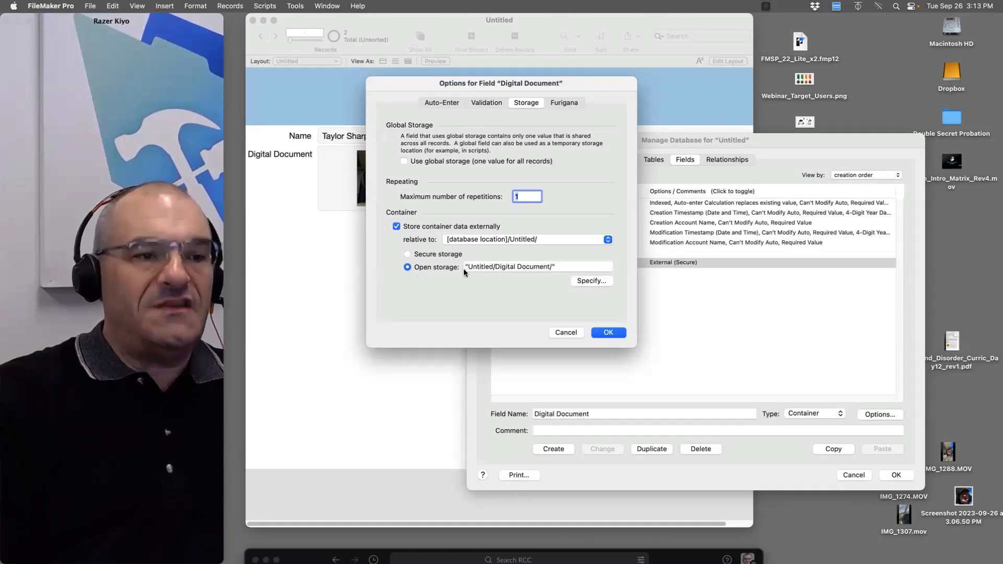
click(610, 334)
click(895, 475)
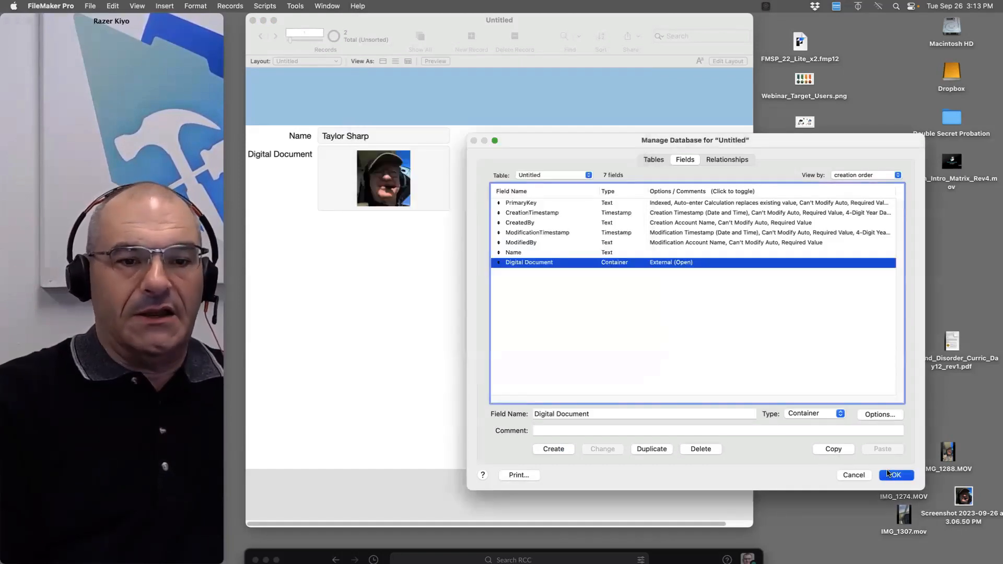
key(Return)
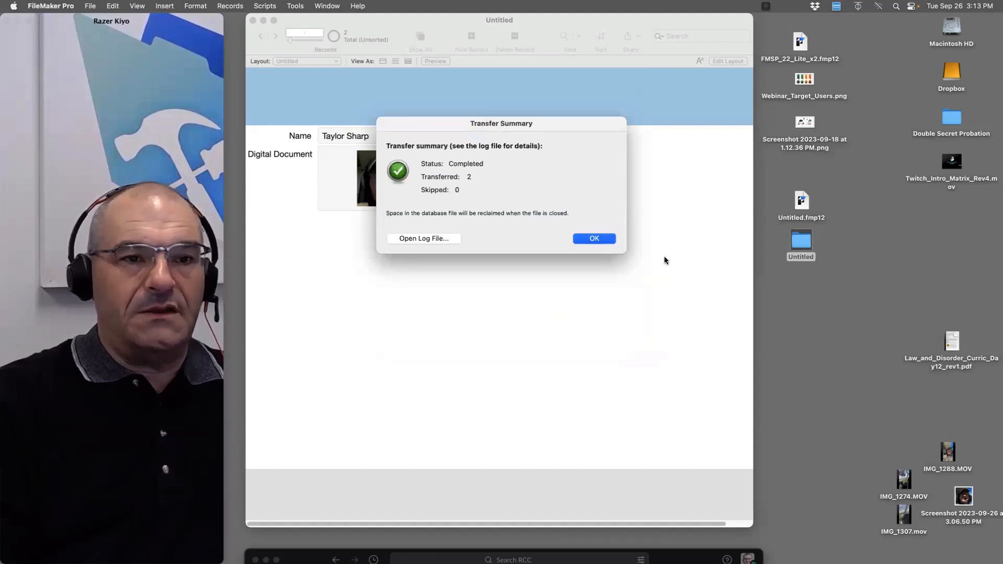
click(594, 239)
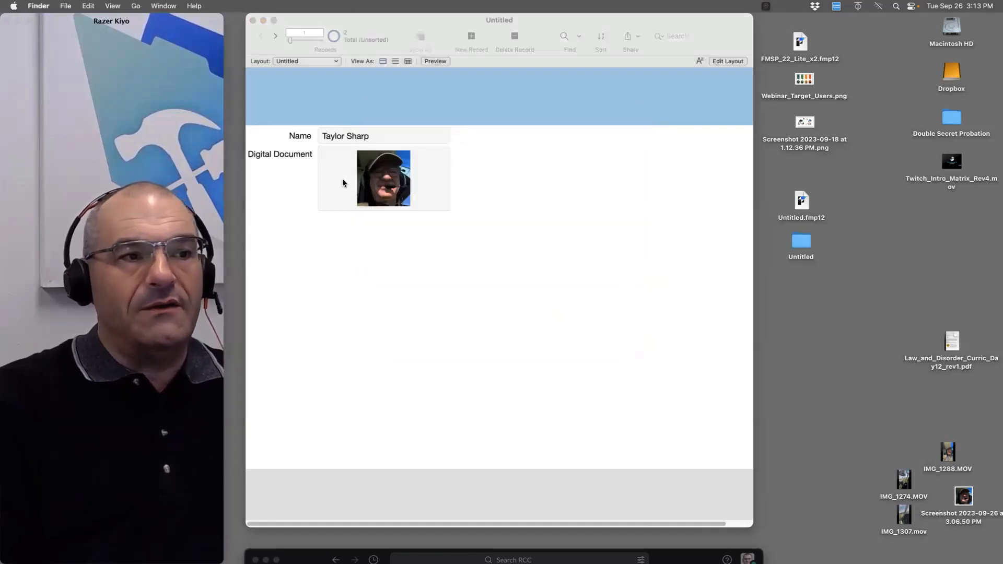
Check the container field's context menu, then select the Untitled folder and Untitled.fmp12 on the desktop
click(407, 184)
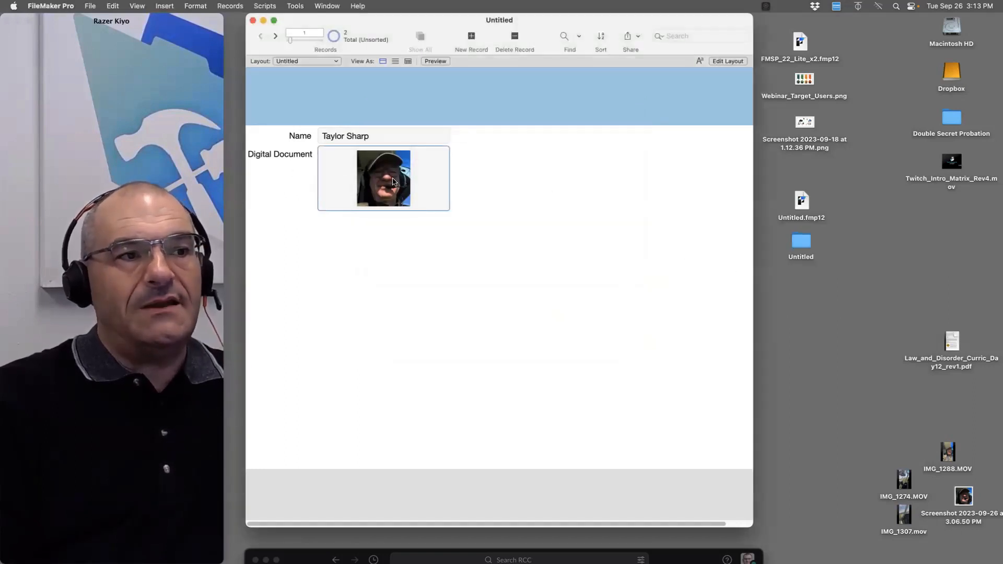
right_click(444, 178)
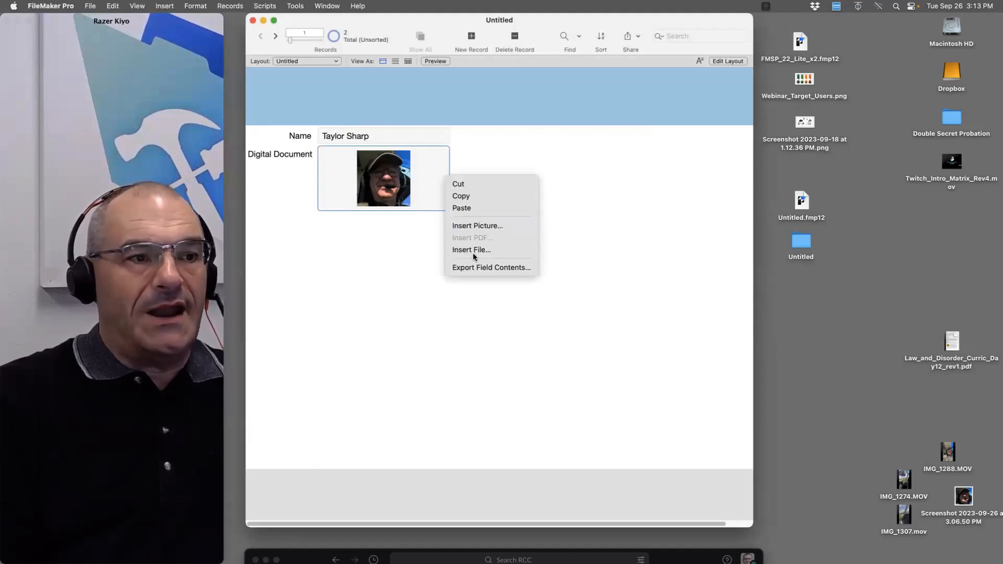
click(802, 240)
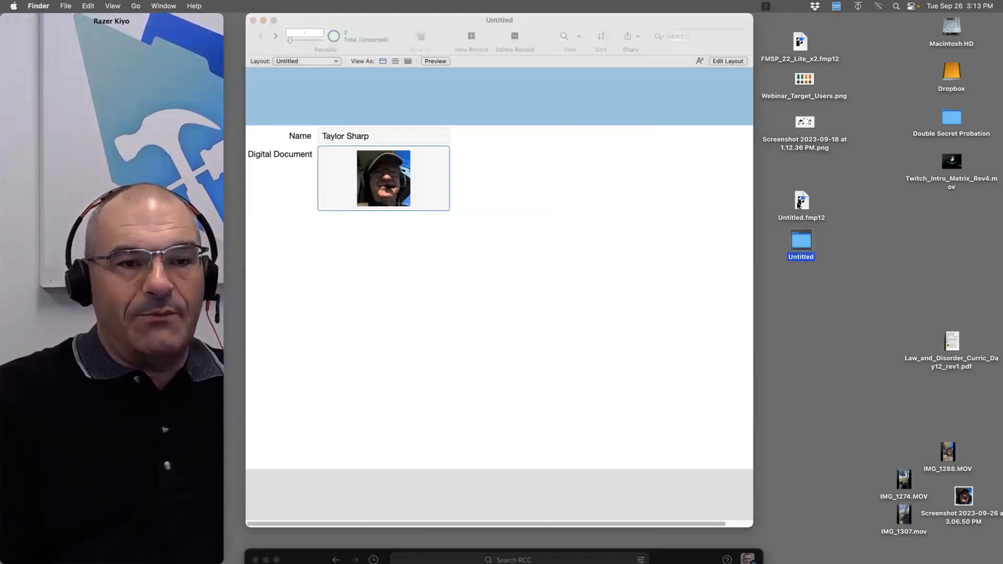
click(803, 202)
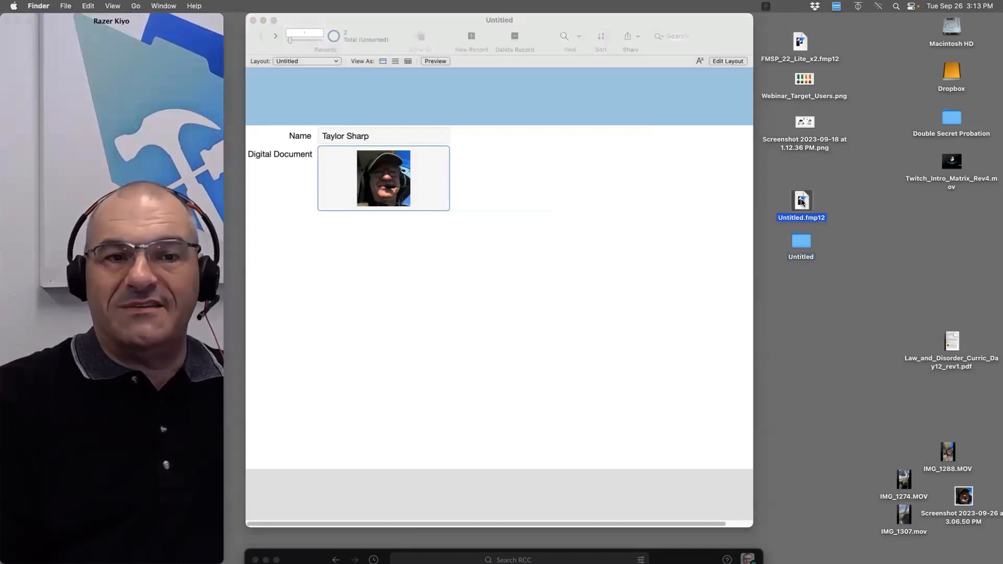
double_click(803, 244)
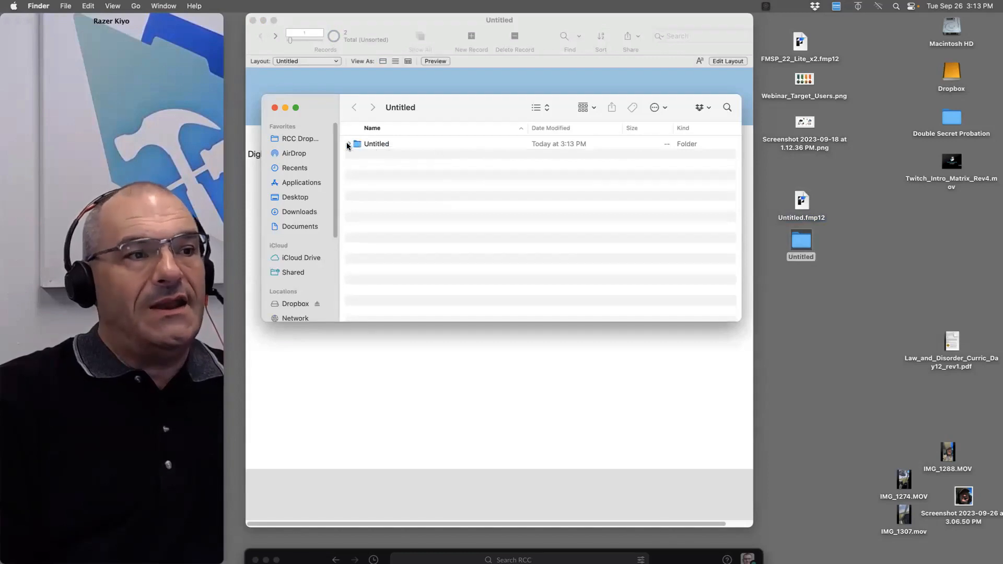
click(348, 144)
click(357, 154)
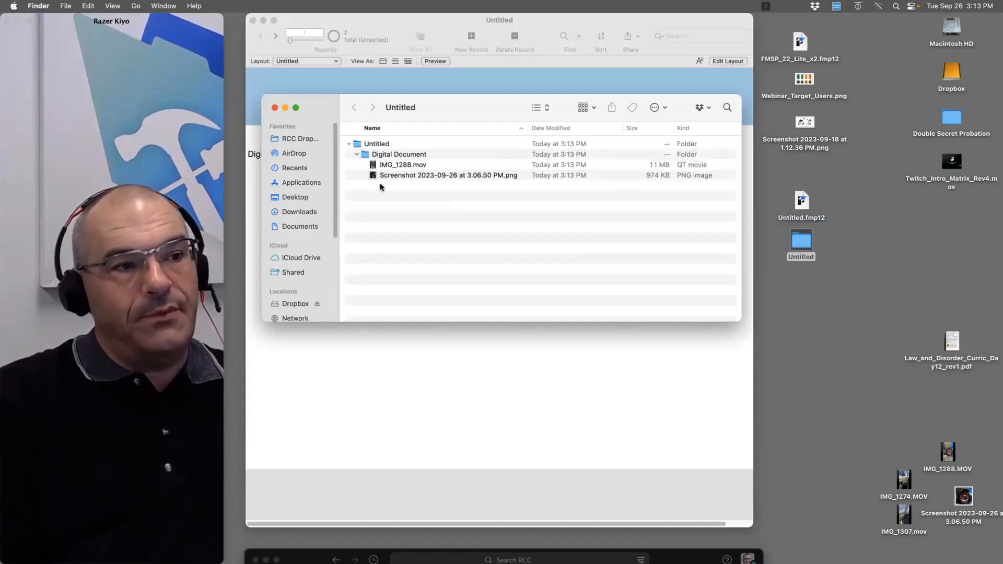
click(387, 165)
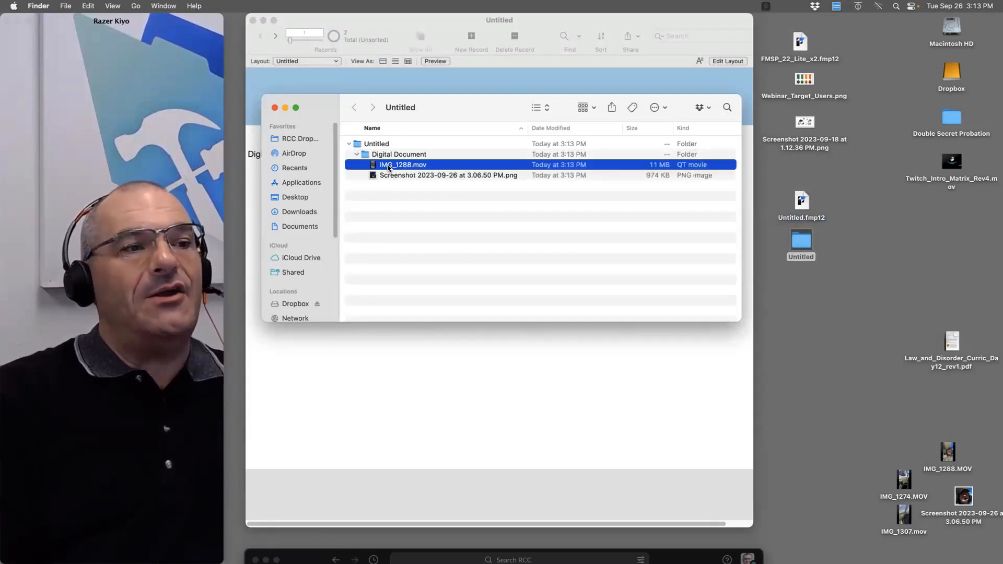
click(392, 176)
double_click(391, 176)
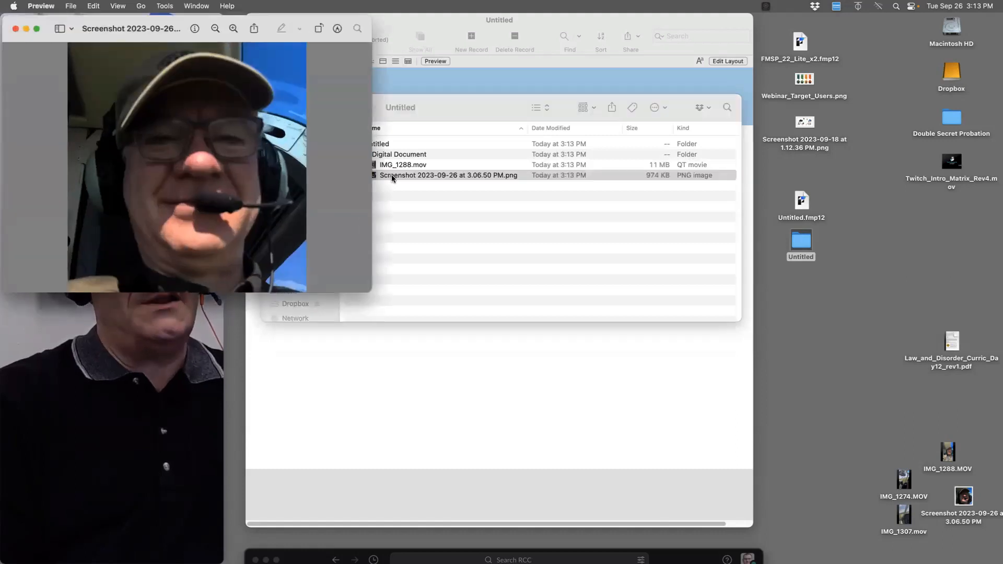
key(super+w)
click(409, 196)
key(super+w)
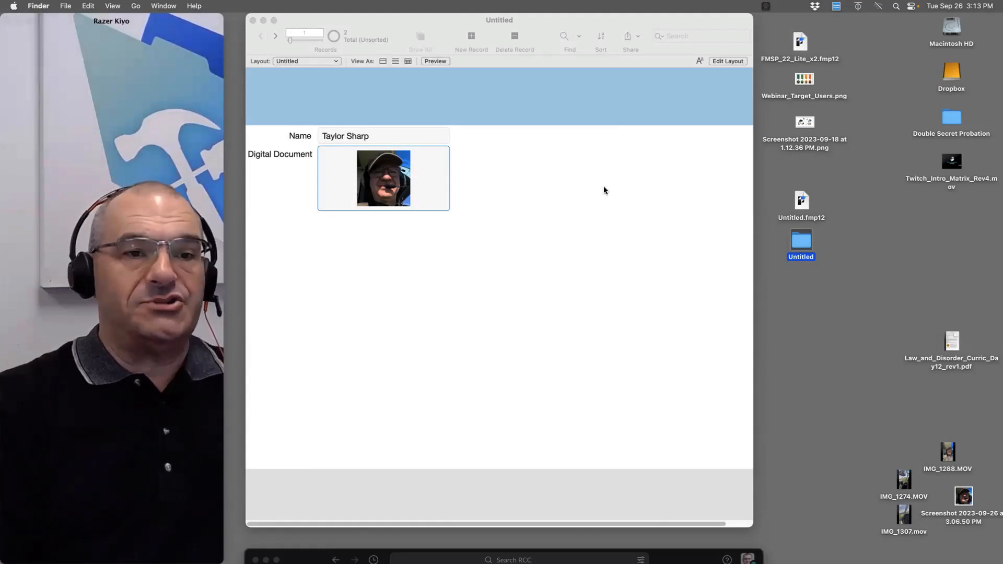
click(804, 201)
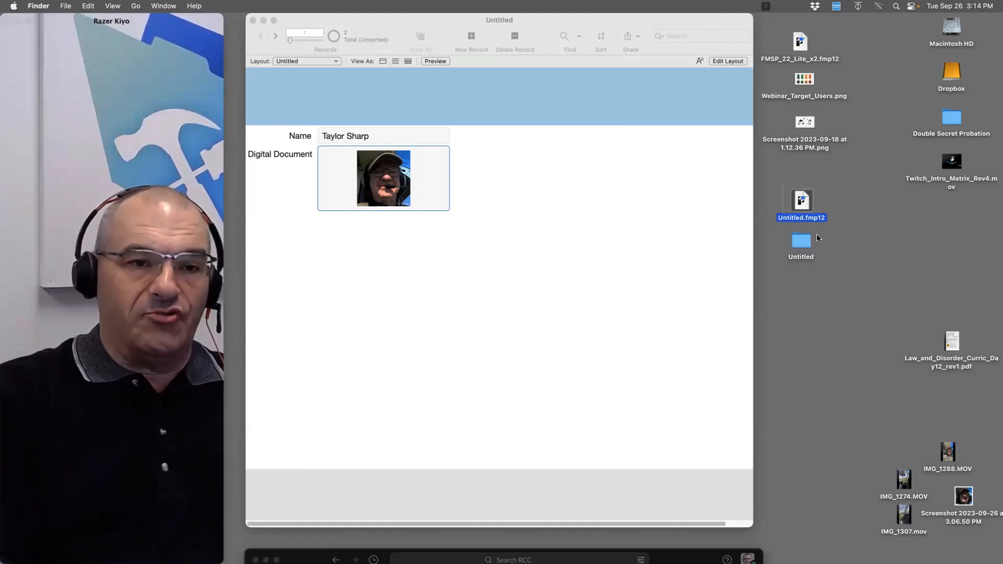
click(631, 43)
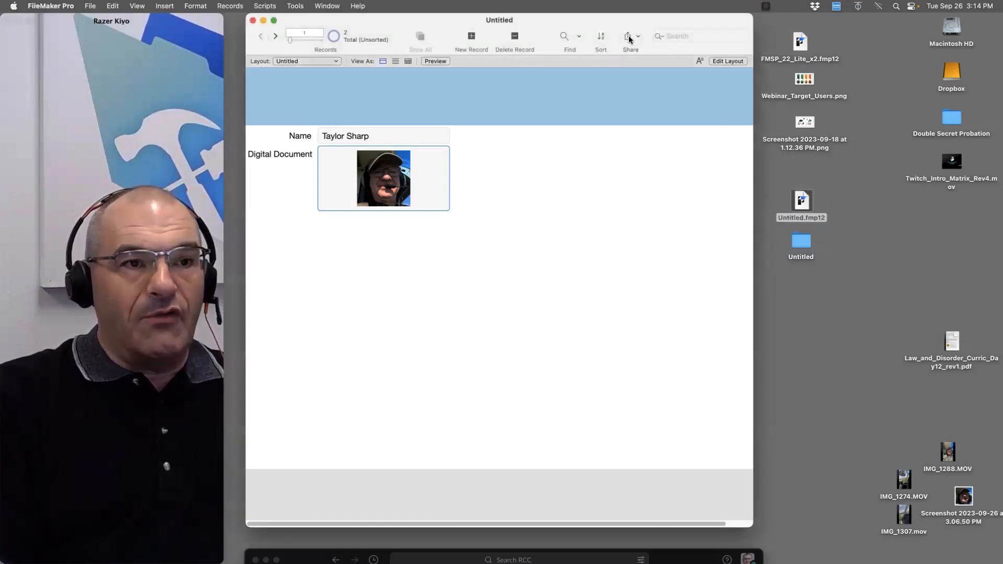
click(629, 39)
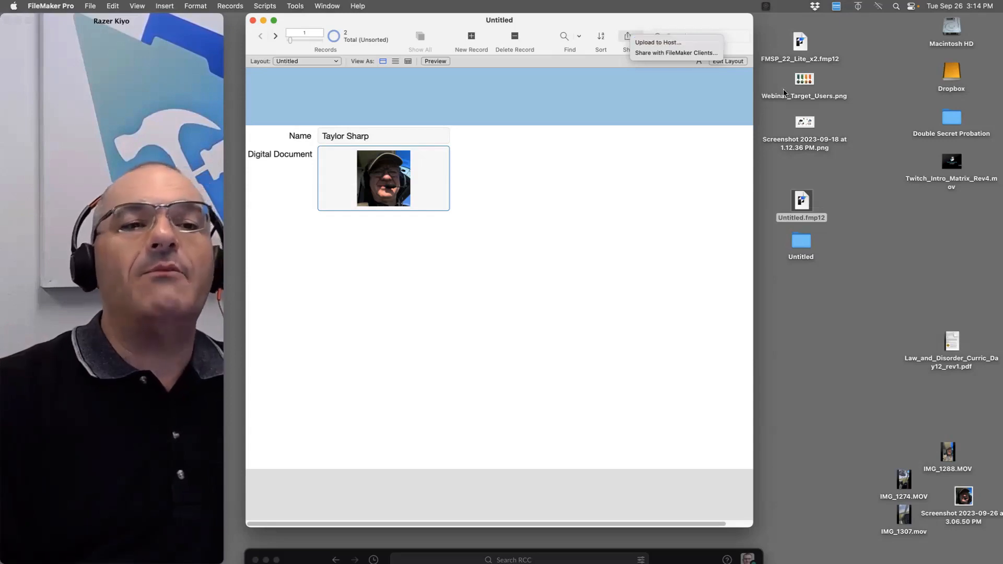
click(785, 214)
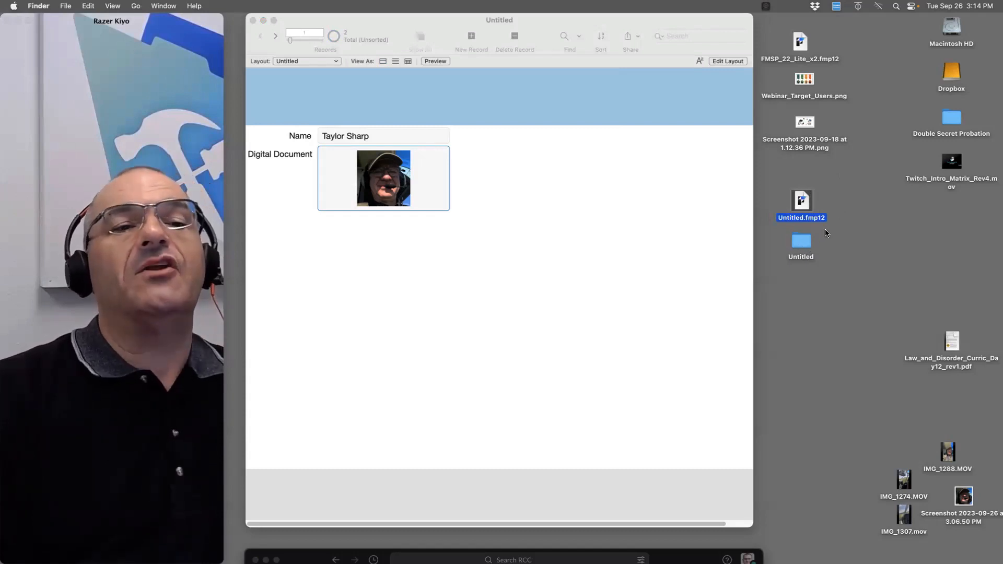
click(802, 245)
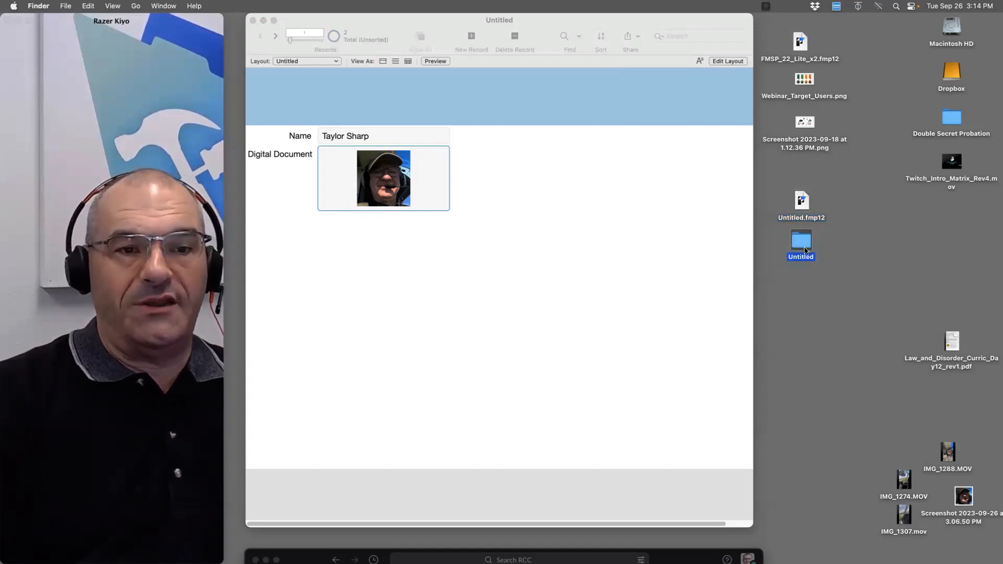
Change the Digital Document field's external storage option from Open back to Secure
click(631, 310)
key(super+shift+d)
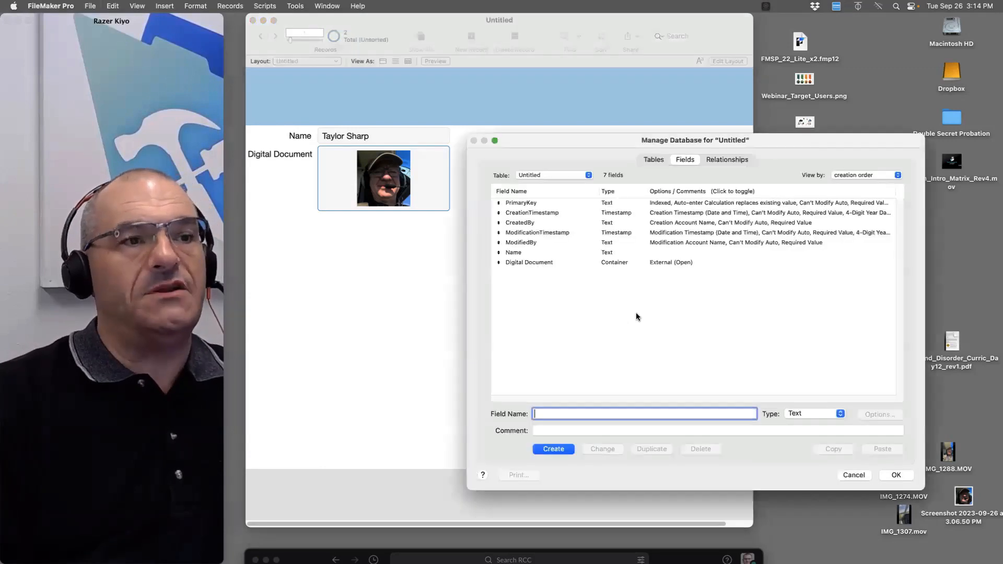
click(593, 262)
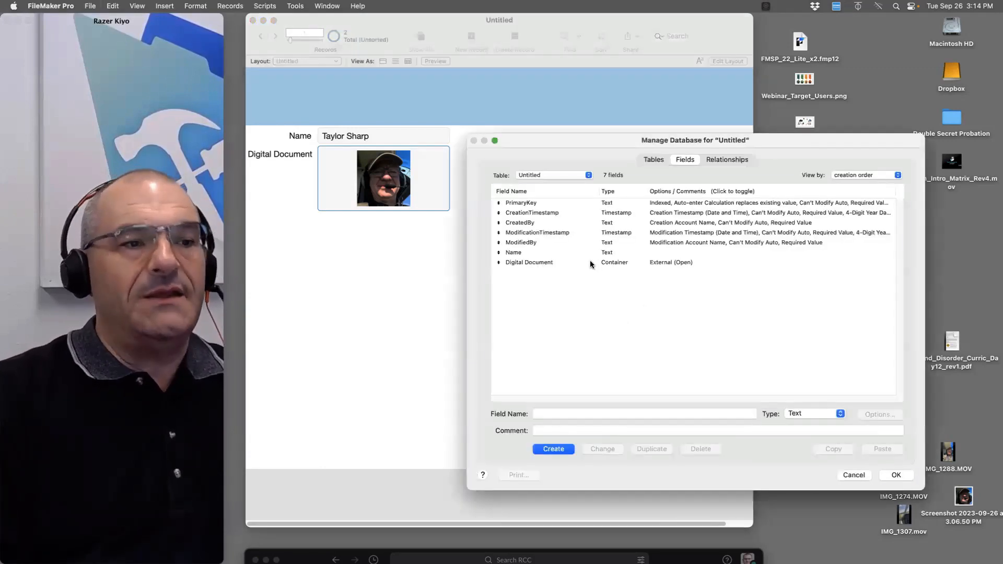
double_click(647, 263)
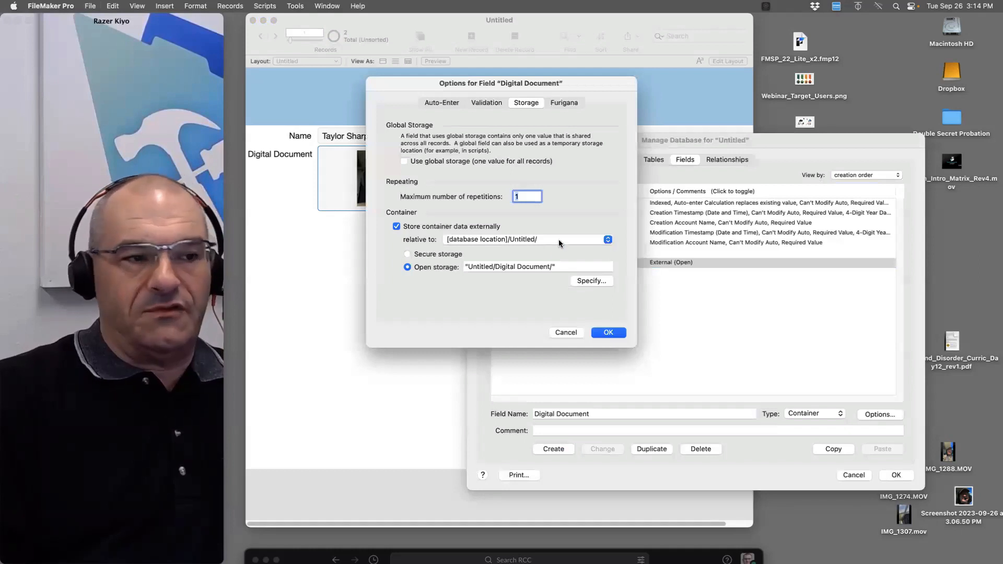
click(455, 254)
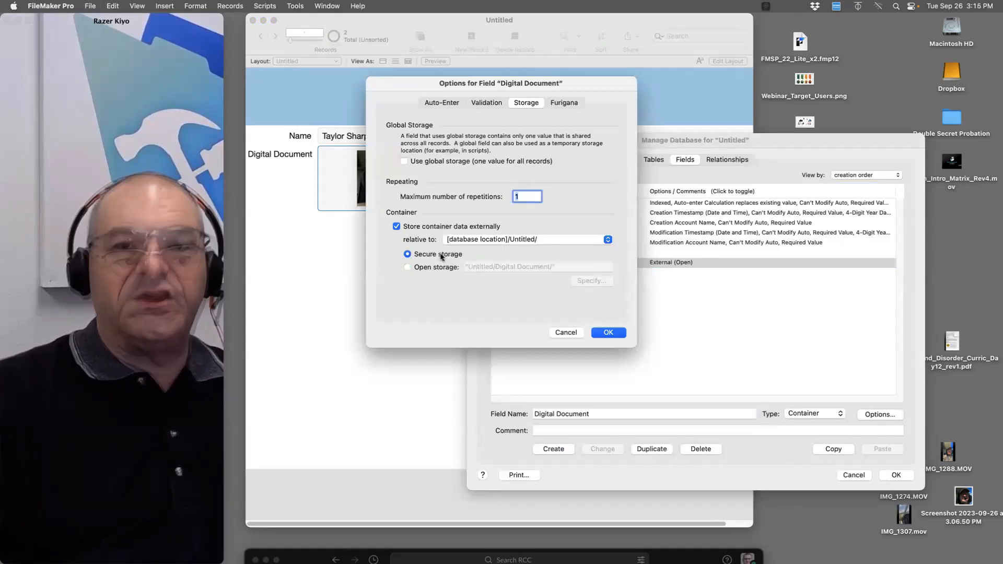
click(616, 335)
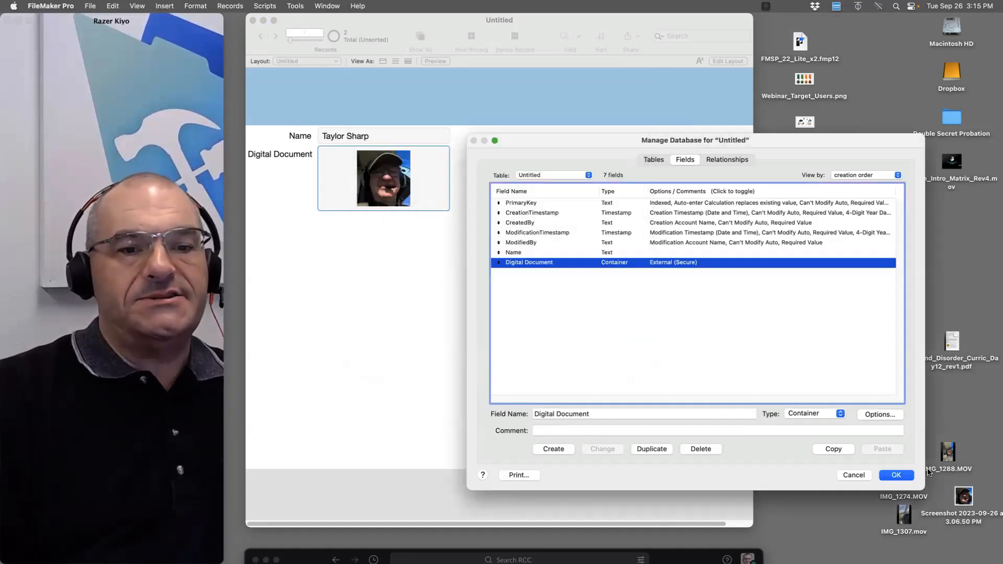
Apply the field change and transfer the existing container data into secure storage
click(897, 475)
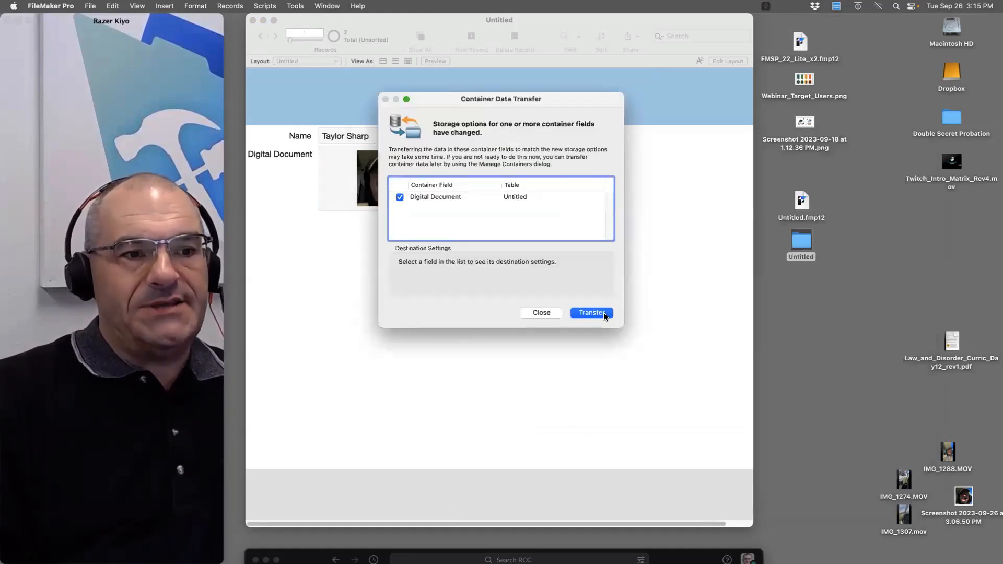
click(604, 314)
click(594, 239)
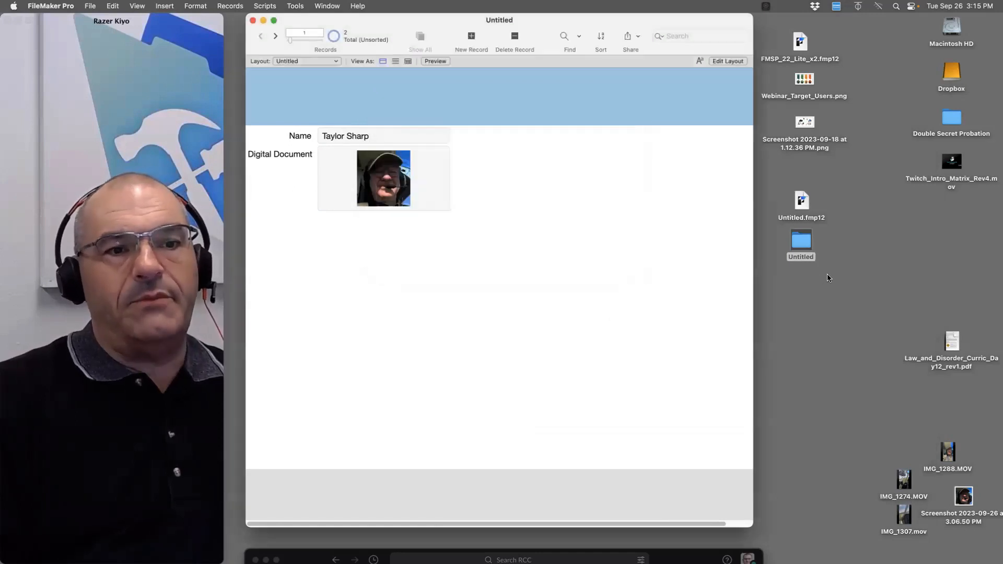
click(802, 241)
Expand Secure's hashed subfolders (8E, 1E, 65, AF, ...) until AE29_129 and 2878_129 appear
double_click(801, 242)
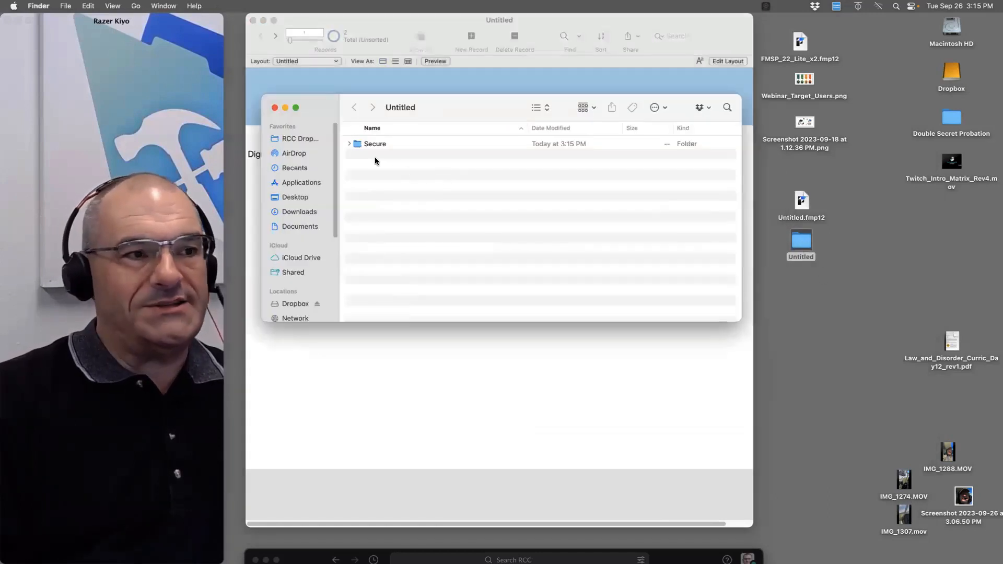
click(348, 144)
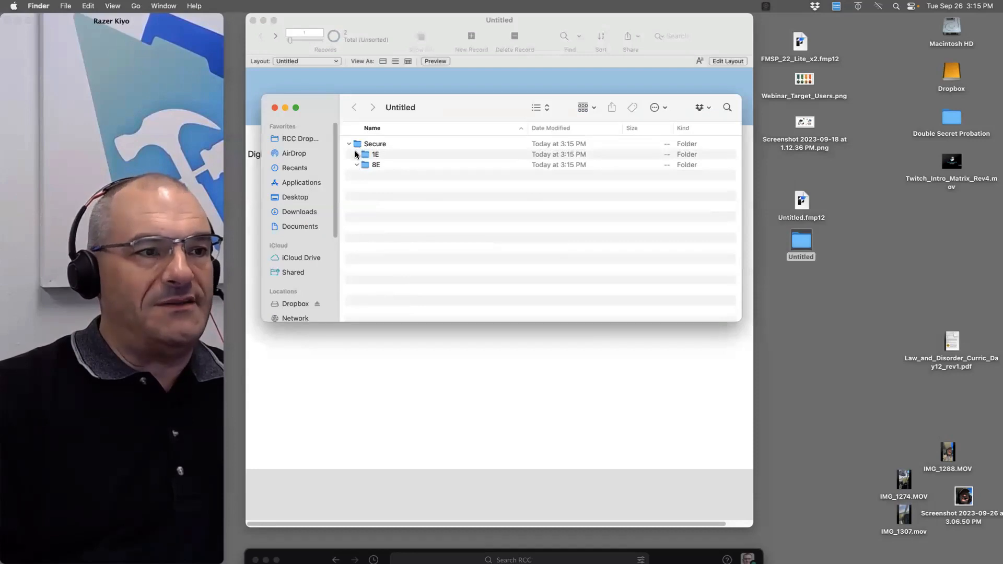
click(357, 166)
click(357, 154)
click(365, 164)
click(372, 175)
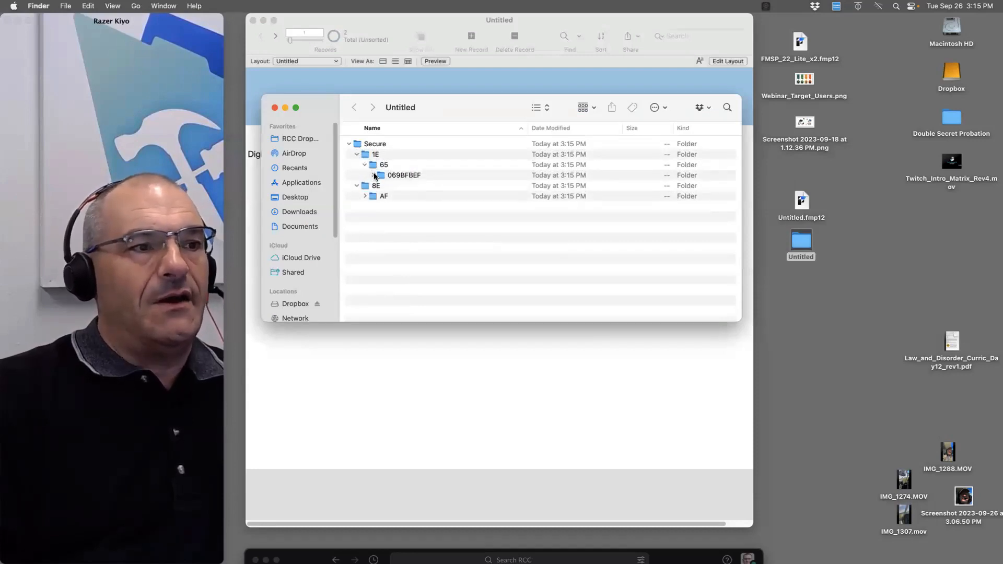
click(368, 207)
click(365, 206)
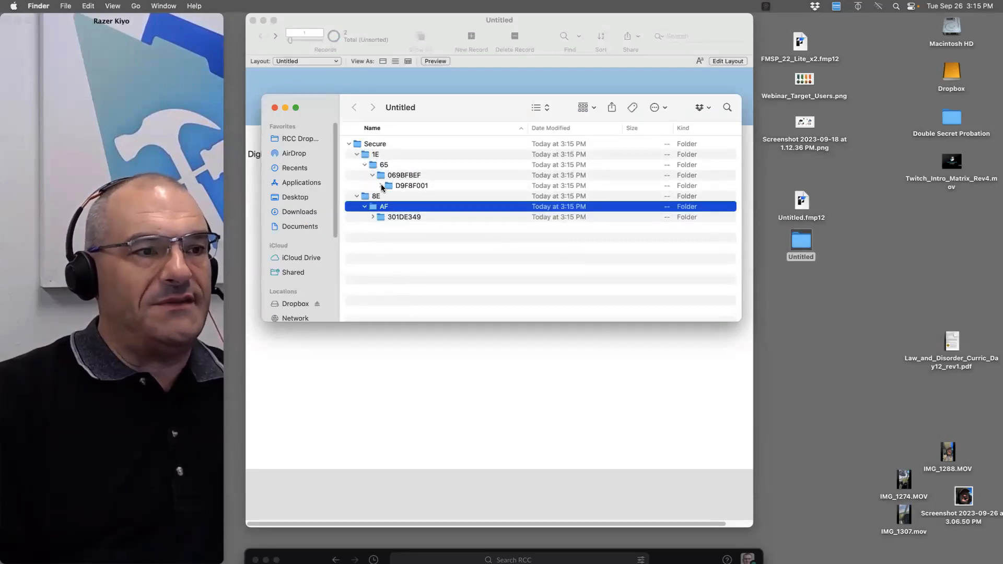
click(373, 227)
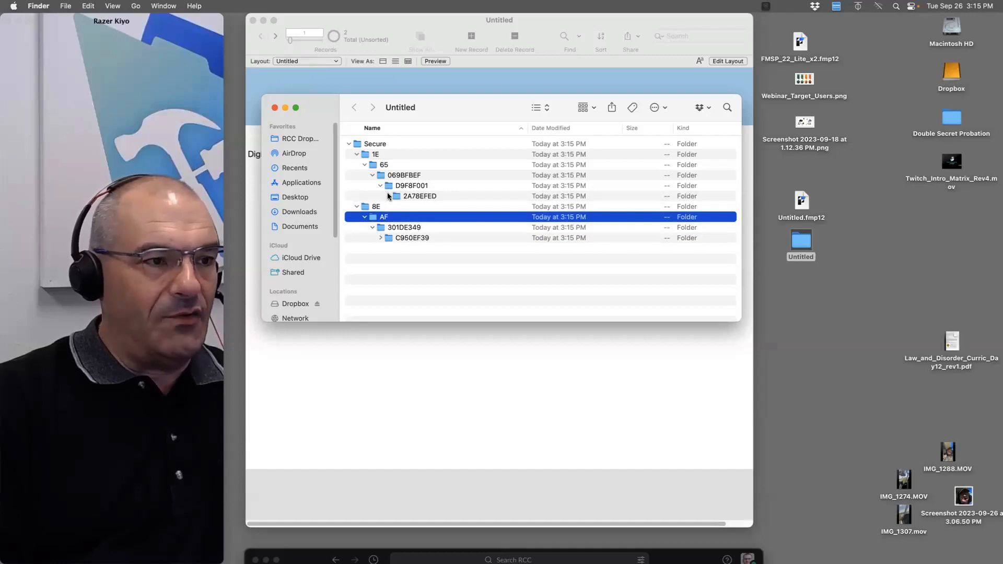
click(381, 248)
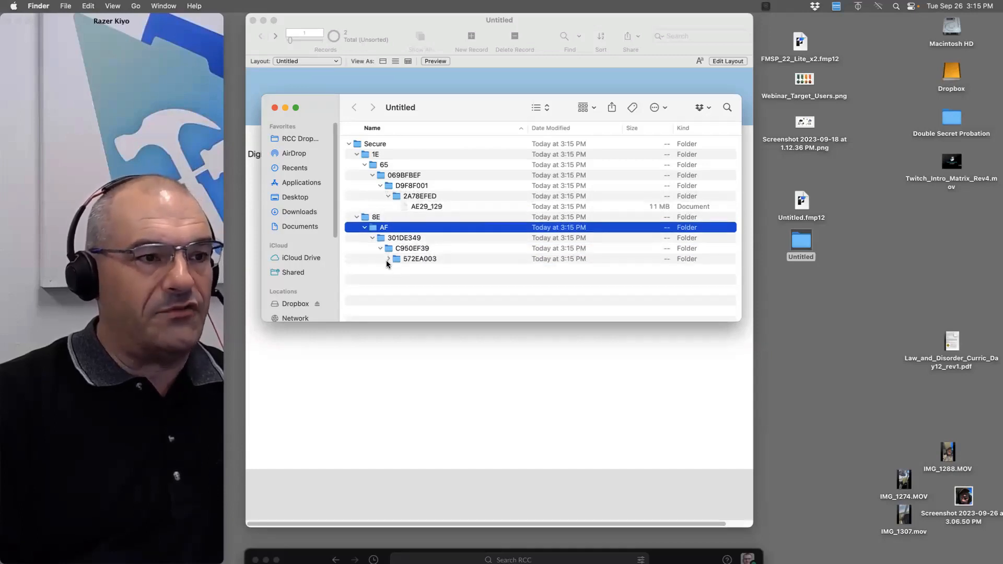
click(388, 260)
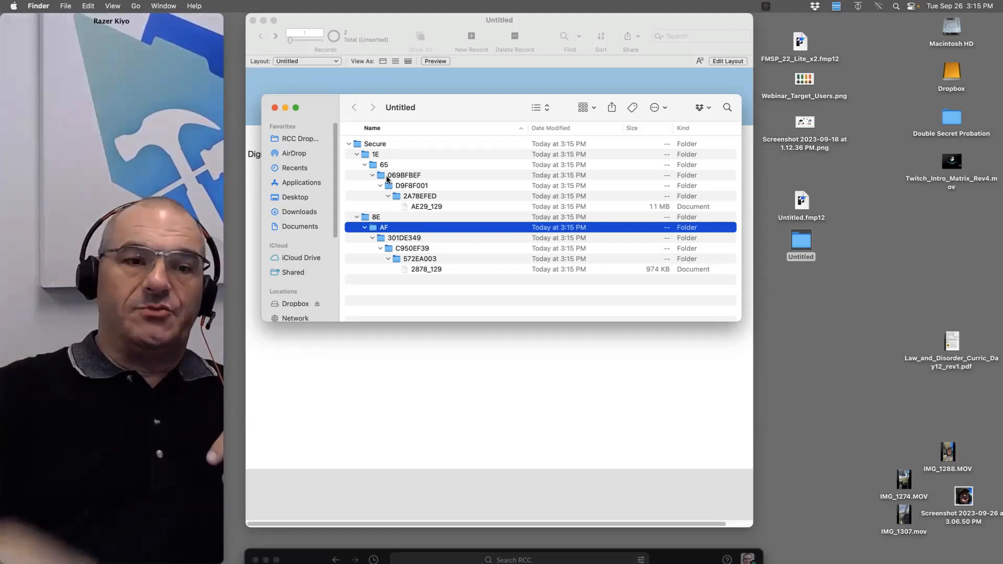
click(801, 242)
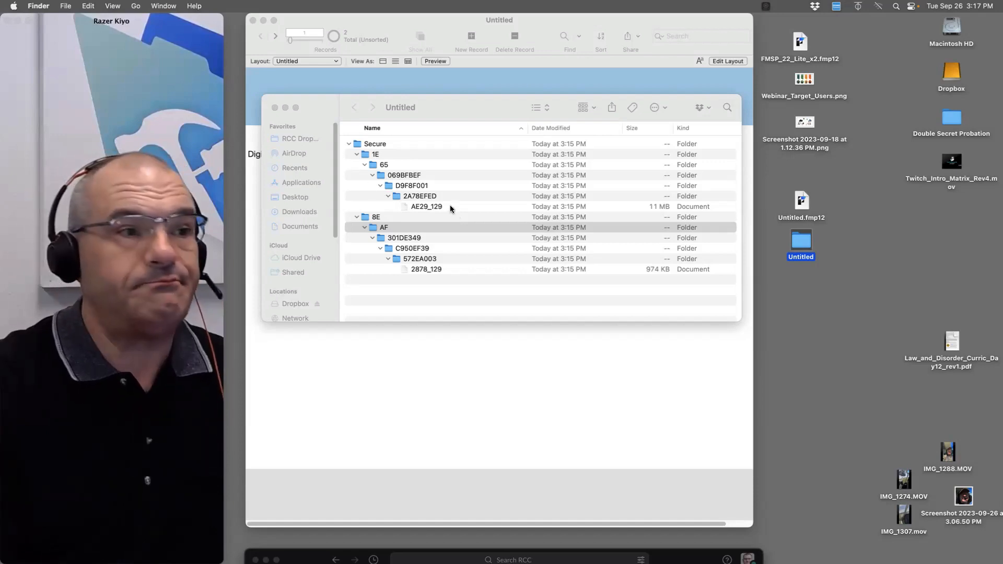
Close the folder listing, bring the record forward, and select Untitled.fmp12 with its folder
click(275, 108)
click(466, 207)
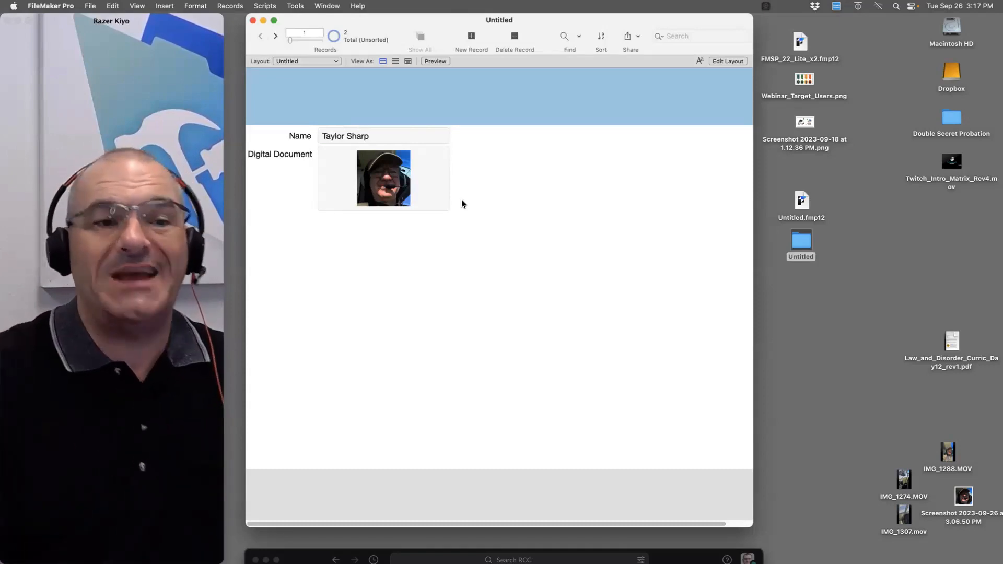
drag(838, 238, 792, 258)
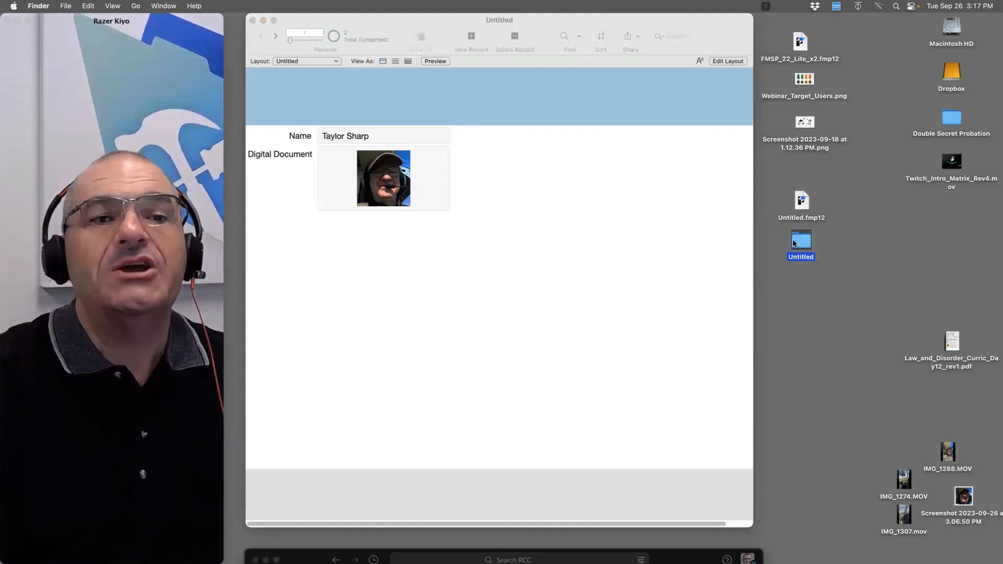
drag(828, 193, 821, 296)
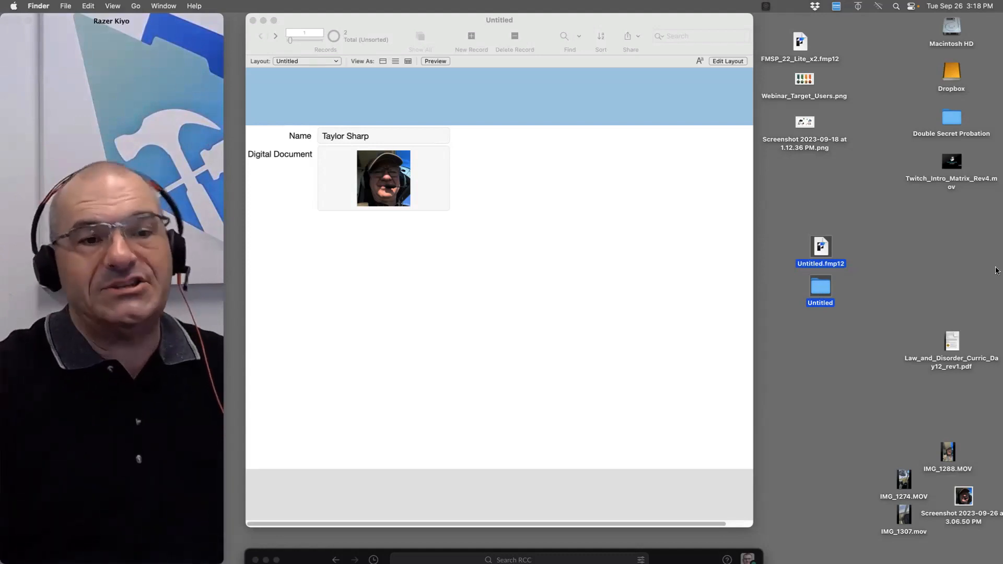
Move Untitled.fmp12 and the Untitled folder up so they sit together, then select both
click(983, 256)
drag(823, 244, 819, 213)
drag(821, 282, 818, 248)
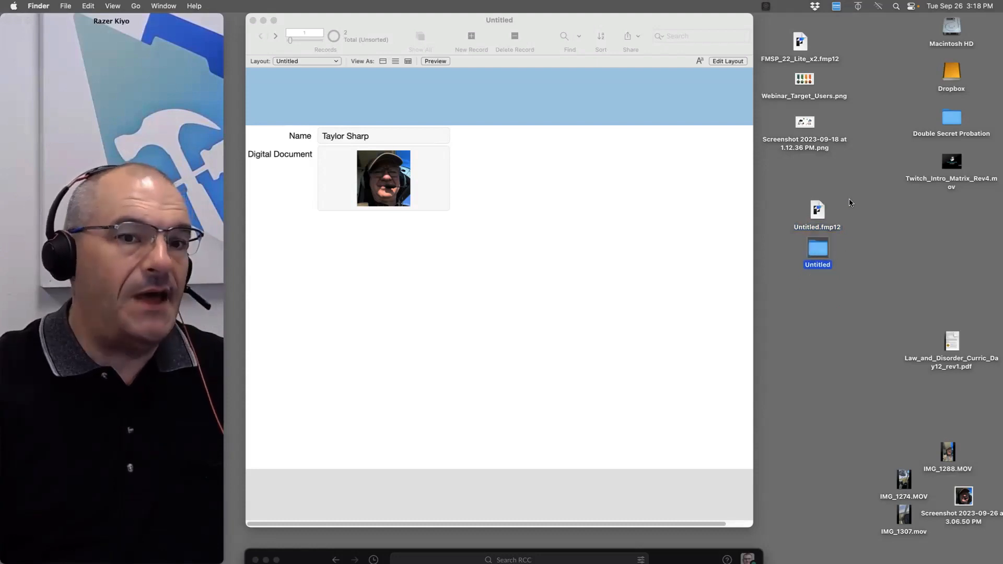
drag(850, 201, 799, 269)
drag(871, 259, 789, 192)
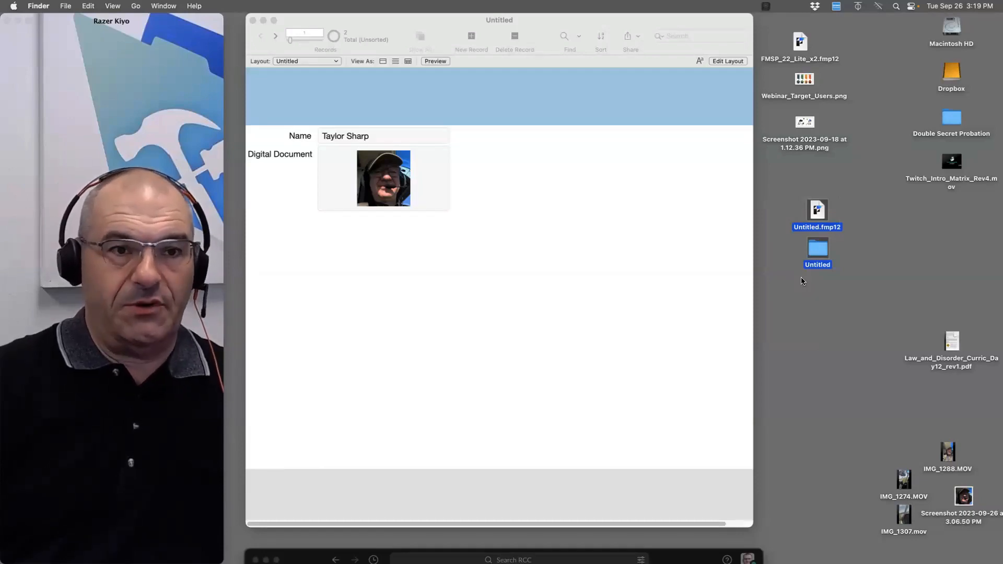
double_click(804, 80)
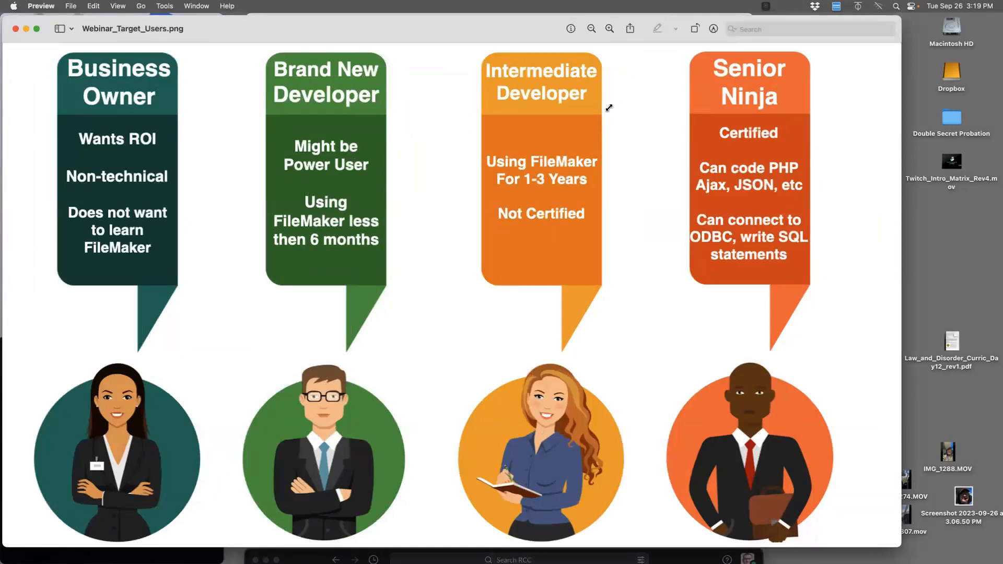
drag(618, 98, 481, 304)
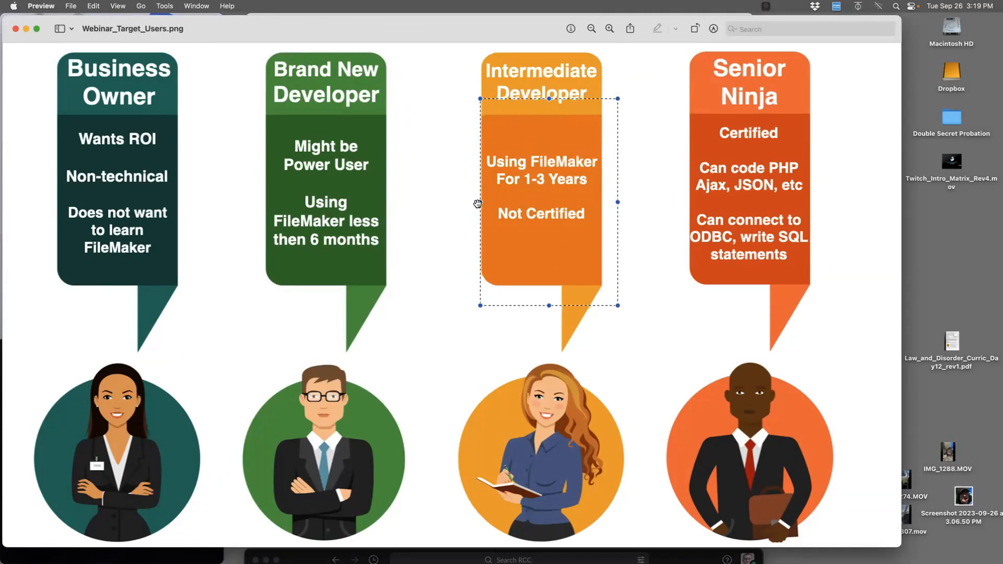
drag(473, 56, 609, 296)
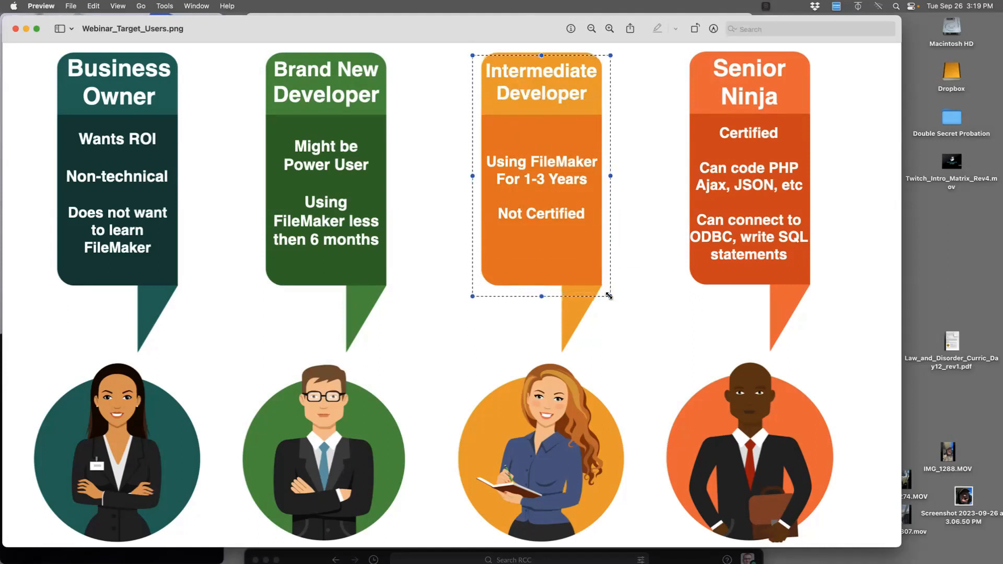
drag(688, 52, 801, 282)
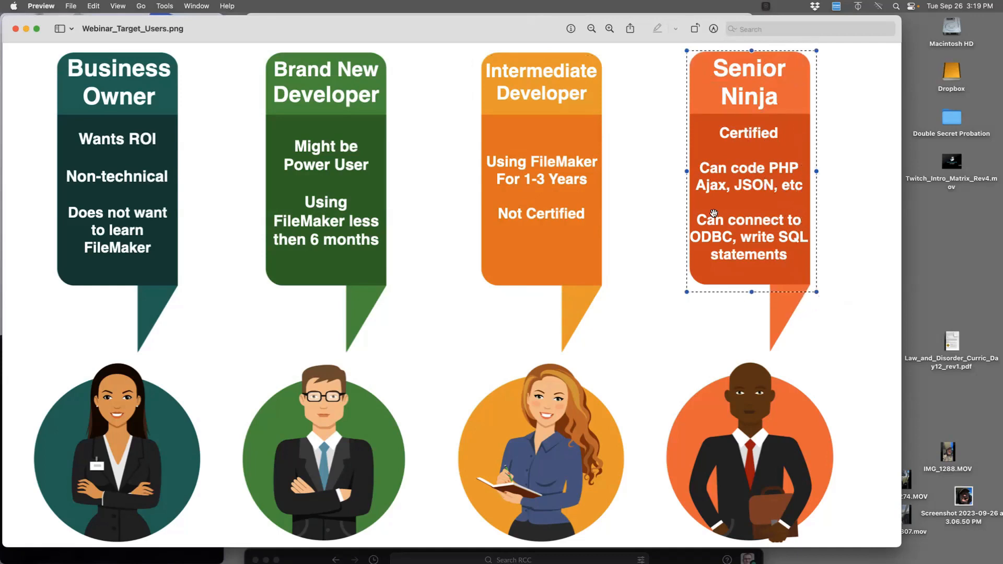
click(15, 29)
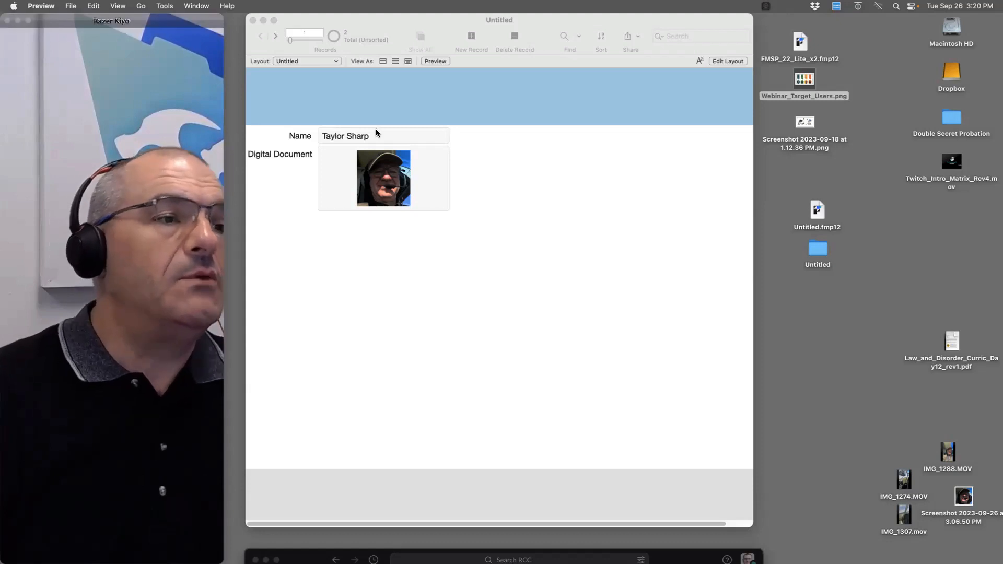
Drag the record's photo onto the desktop to create Untitled.png
click(569, 226)
drag(375, 179, 888, 231)
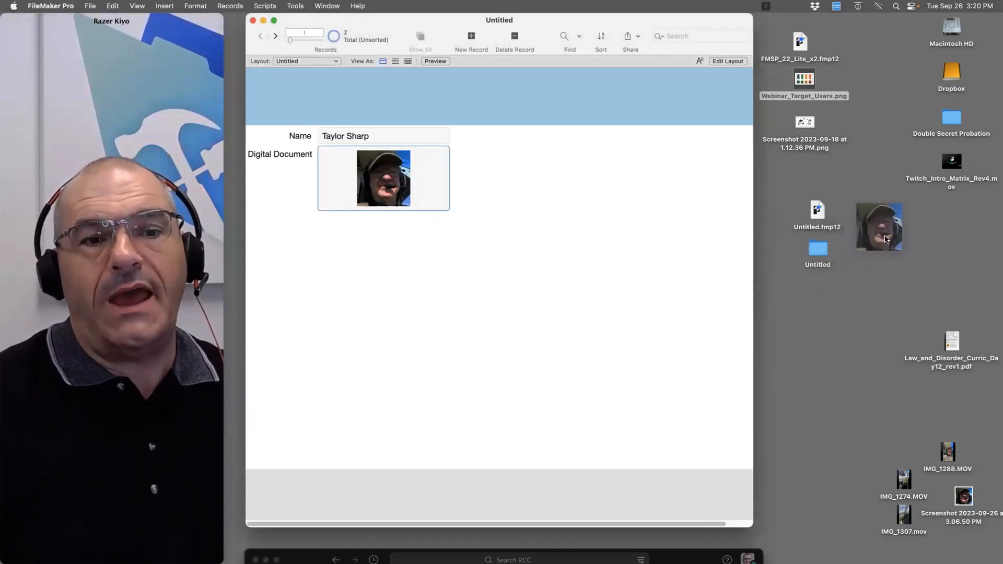
click(875, 228)
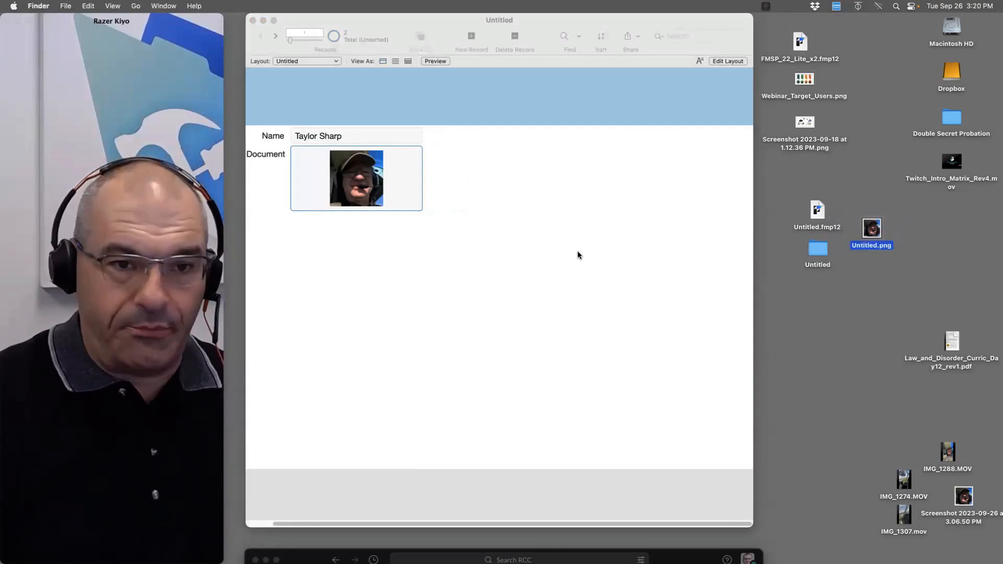
Enlarge the Digital Document field in Layout mode, then return to Browse mode
click(466, 228)
key(super+l)
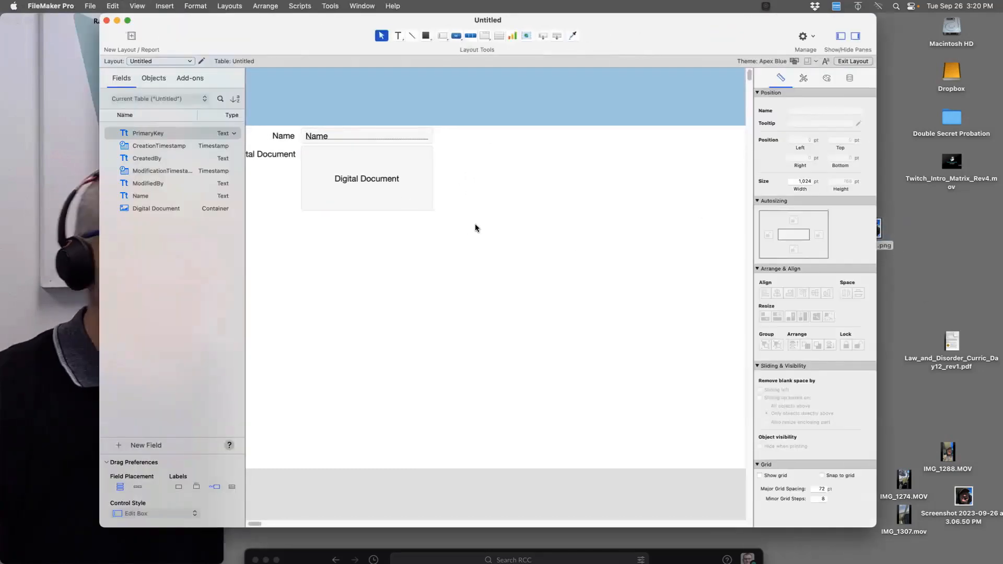
click(430, 205)
drag(432, 210, 722, 463)
key(super+b)
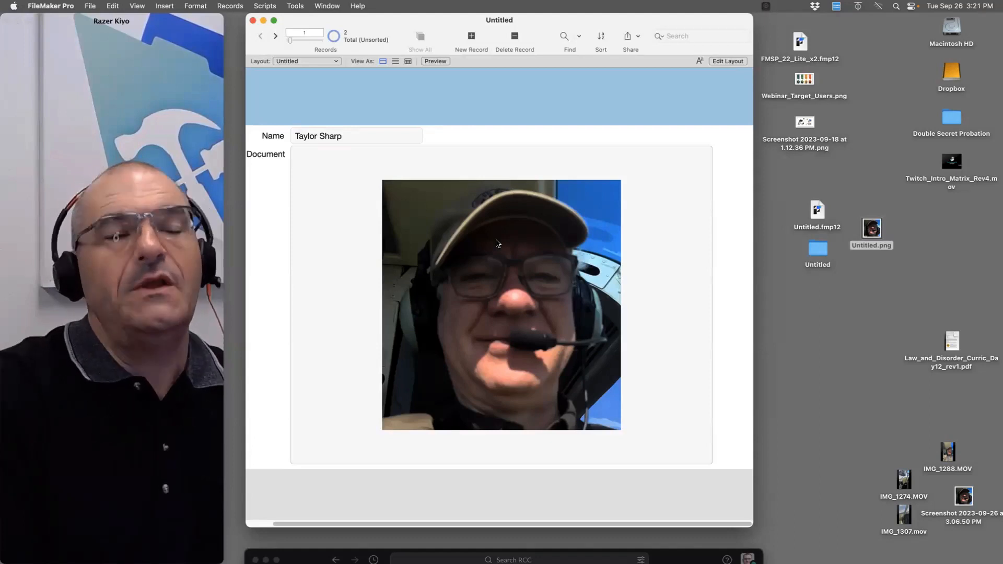
List the database files hosted on dbw02.atrcc.com
click(51, 5)
mouse_move(90, 5)
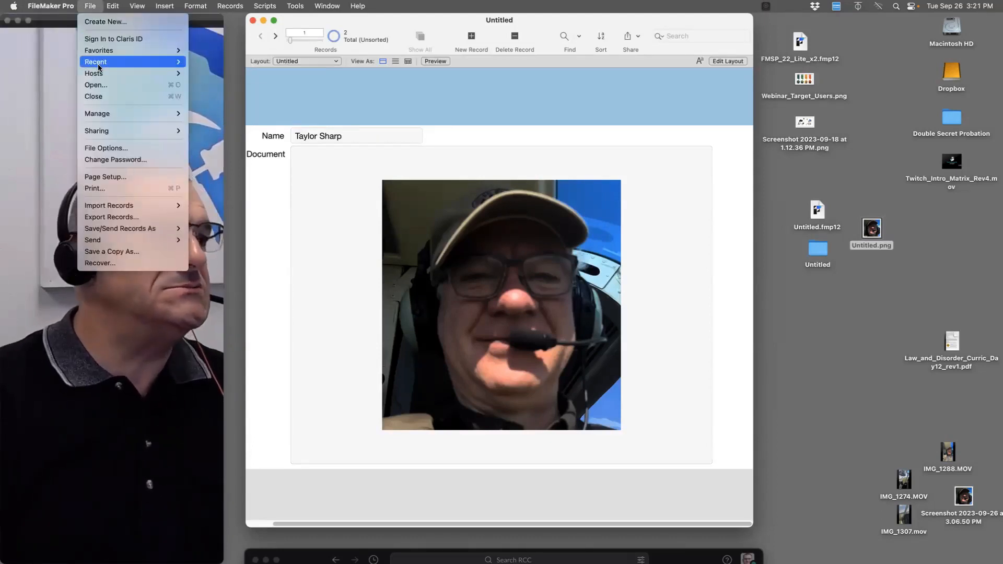
mouse_move(102, 75)
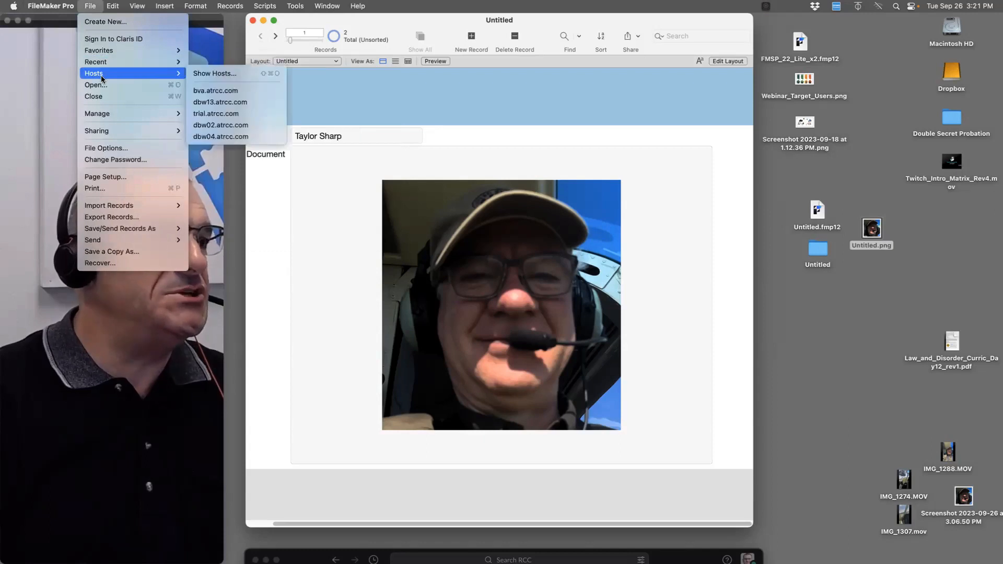
click(215, 125)
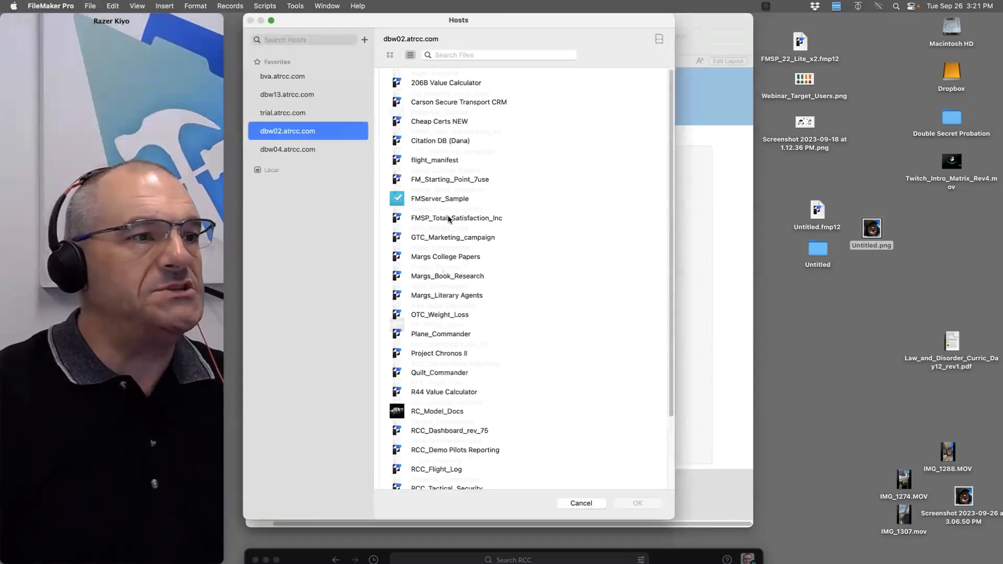
Open Training Docs (Robinson) and view the R44 PHO Chart OGE vs Max Gross.pdf record in detail
scroll(447, 271, down, 4)
double_click(447, 267)
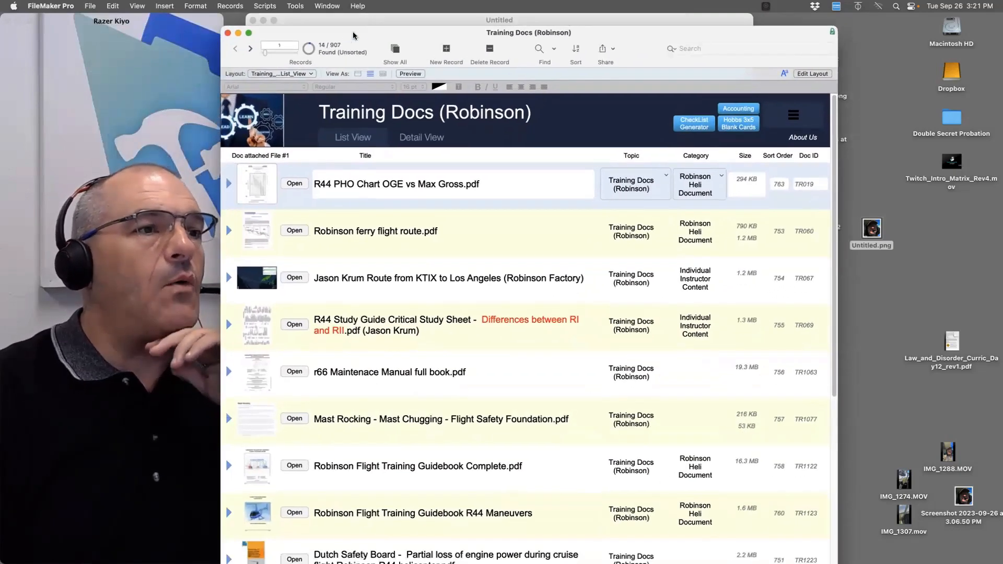
drag(353, 36, 375, 23)
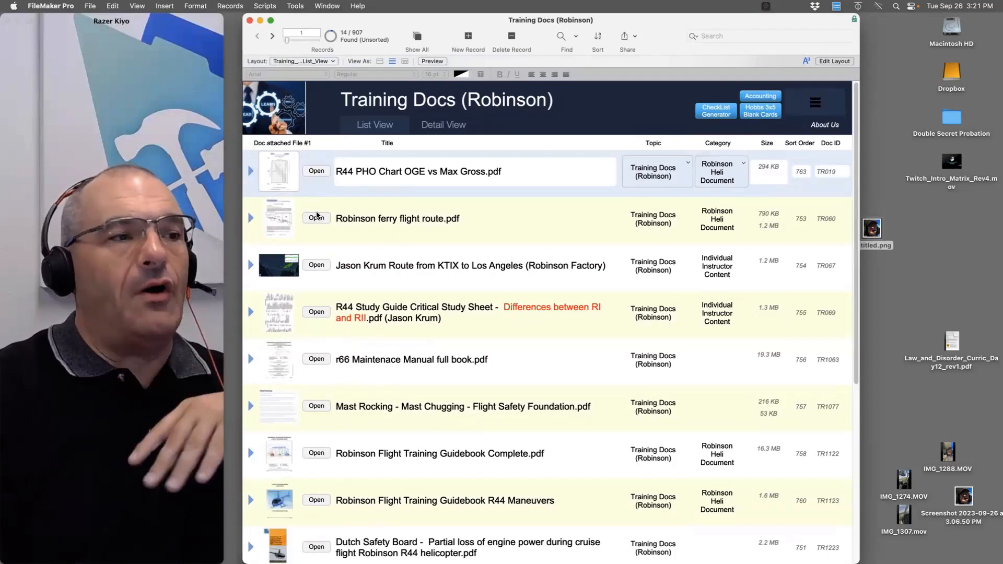
click(251, 172)
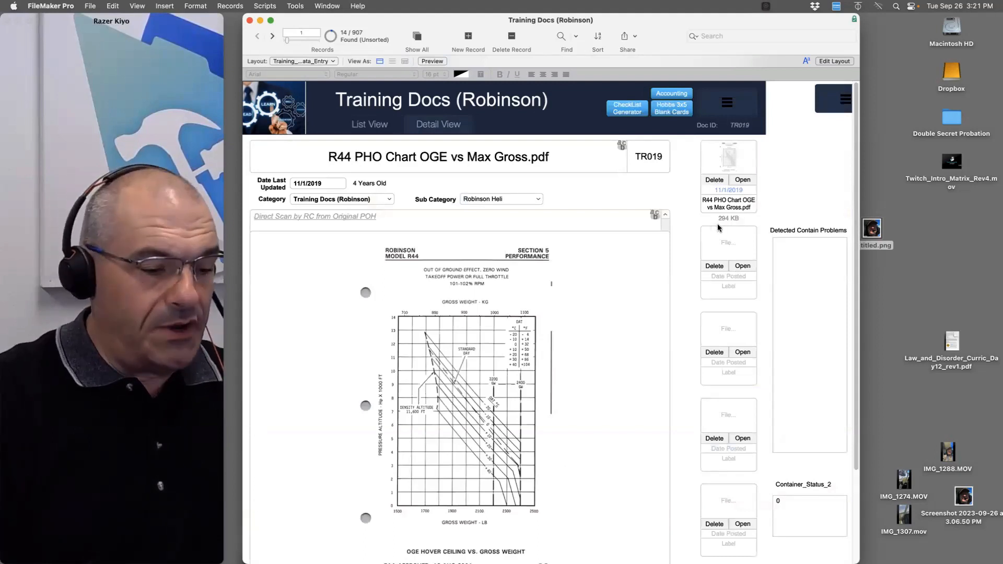
Create record TR1801 with IMG_1288.MOV and the face screenshot in its container, then show List View
key(super+n)
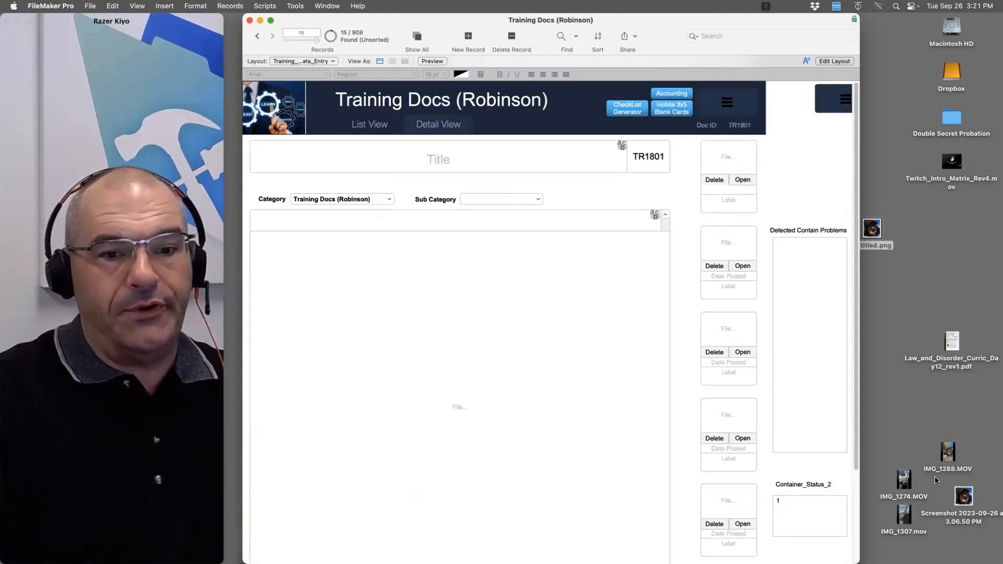
drag(947, 452, 731, 163)
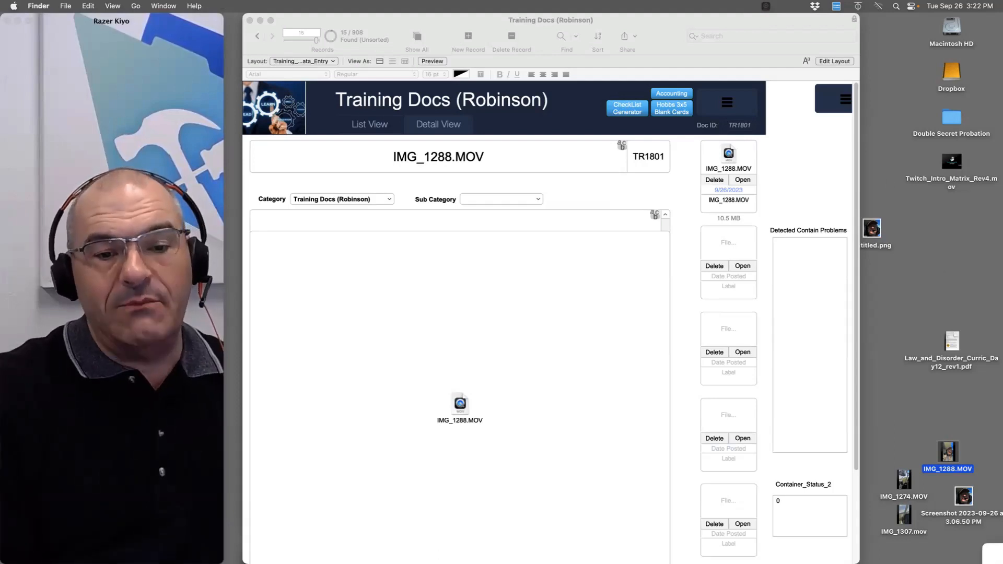
double_click(965, 501)
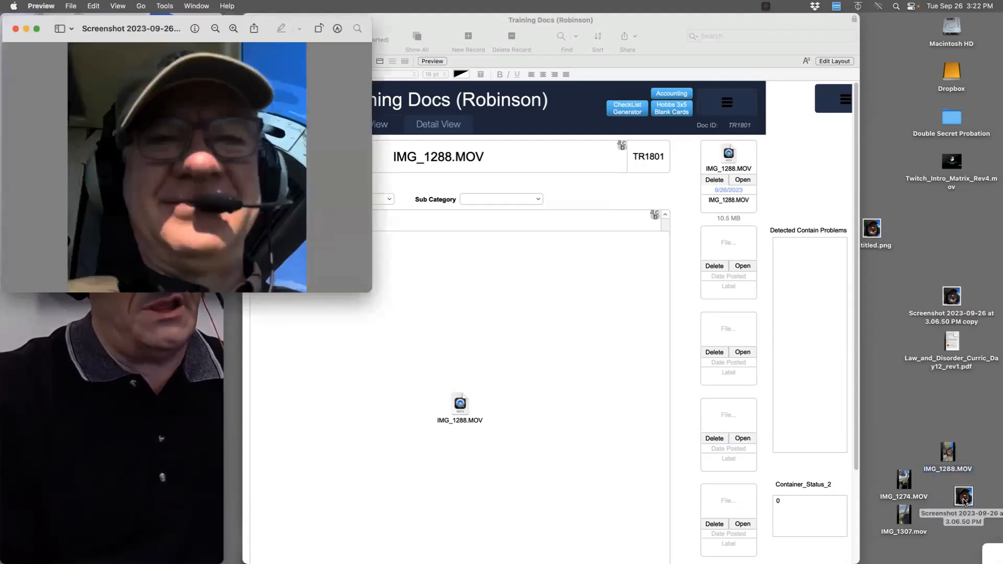
key(super+w)
drag(964, 501, 782, 164)
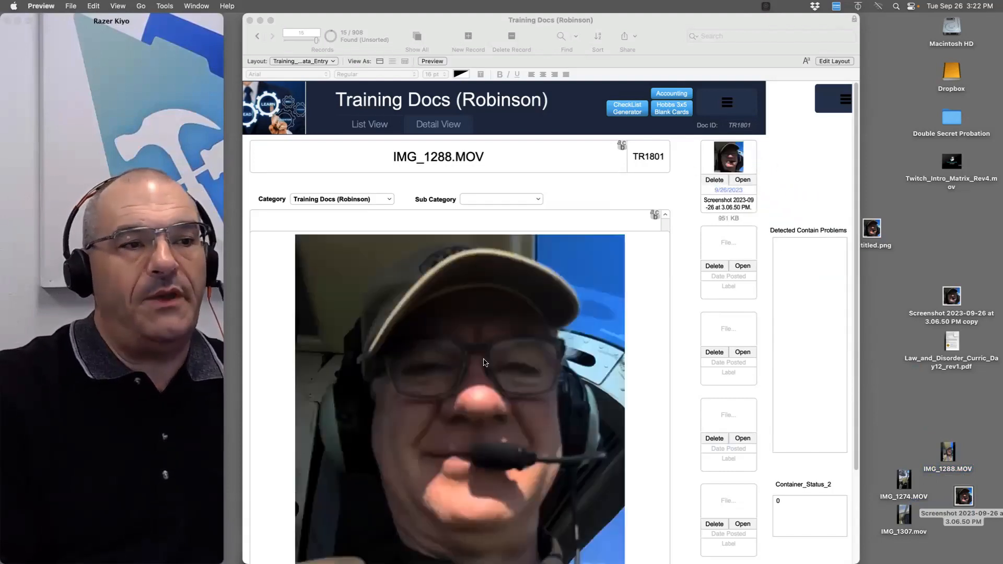
click(356, 180)
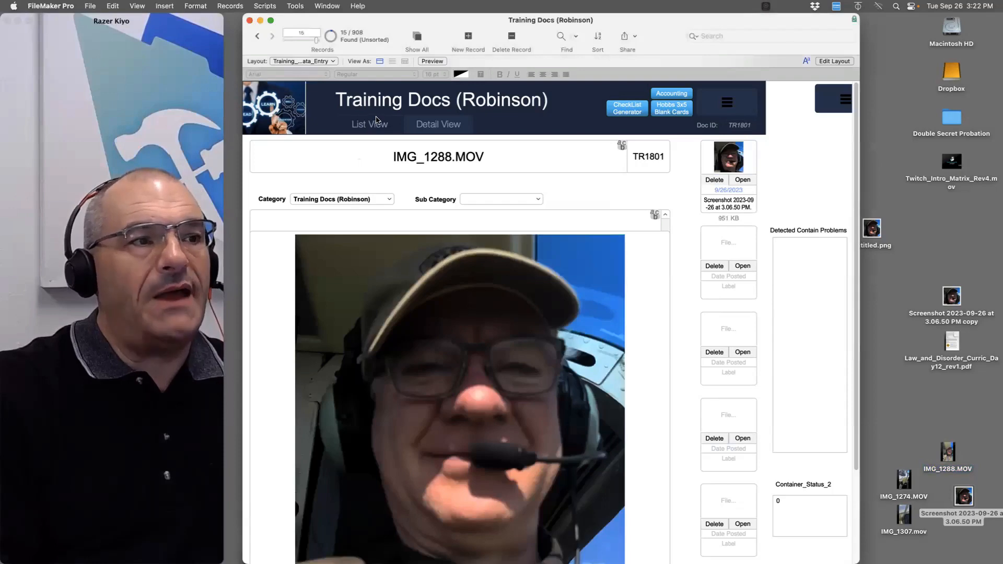
click(381, 125)
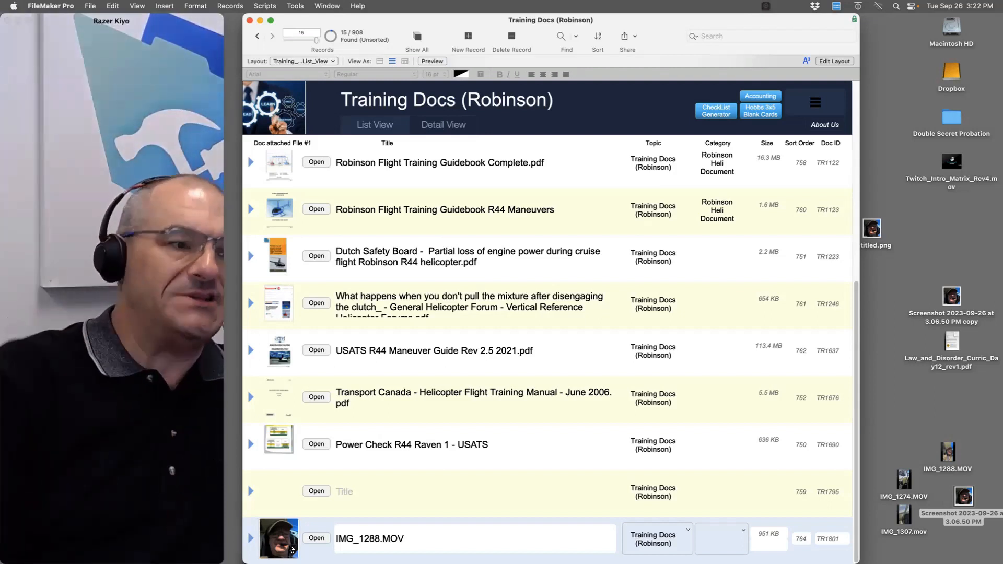
Show all 908 Training Docs records and scroll back up through the list
key(super+j)
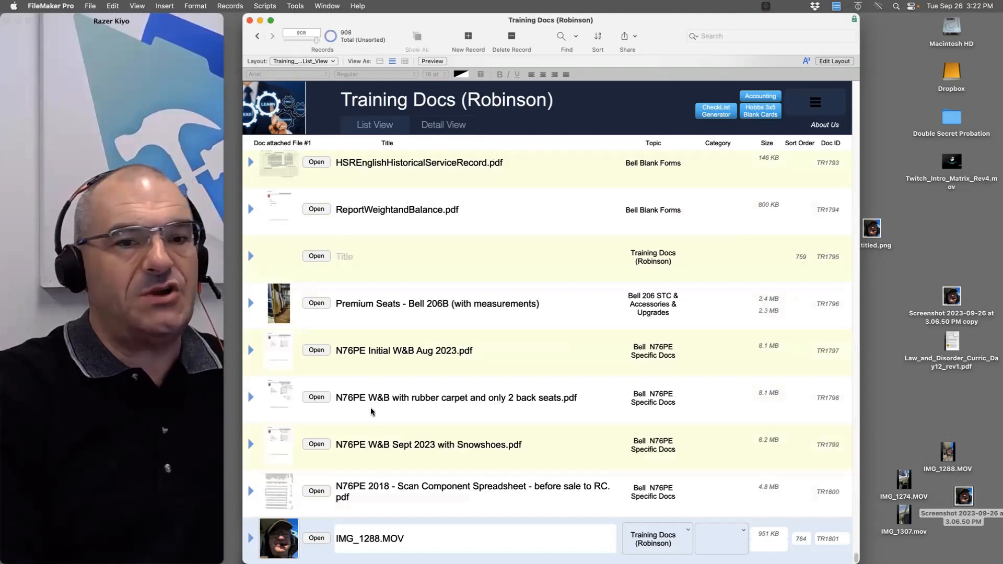
scroll(380, 399, up, 15)
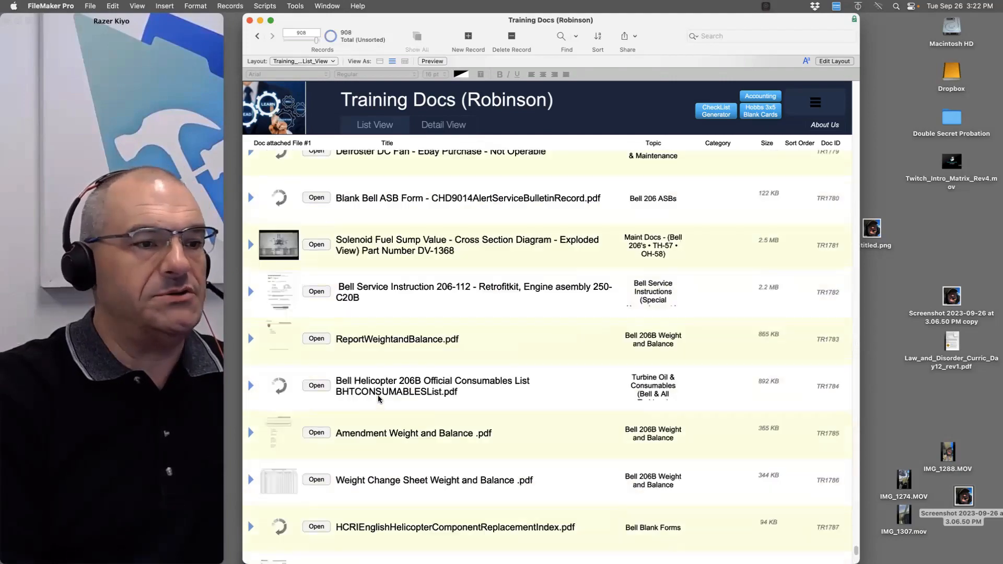
scroll(287, 250, up, 3)
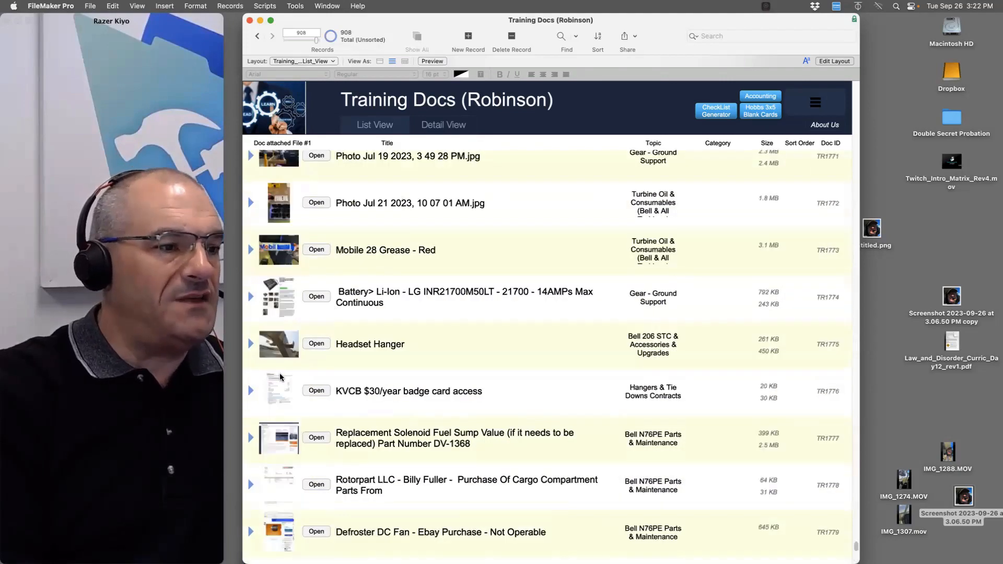
scroll(280, 376, up, 3)
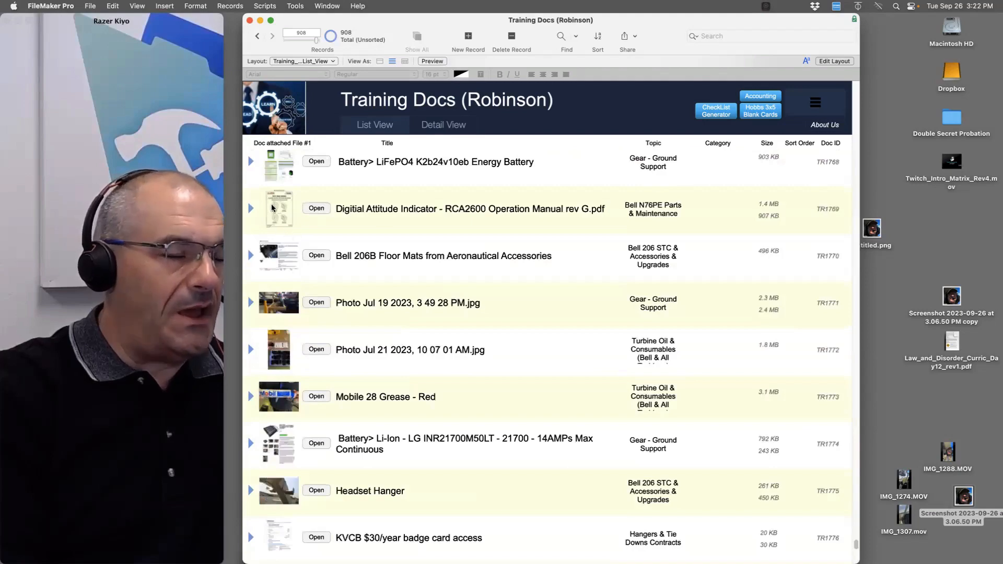
scroll(345, 326, up, 9)
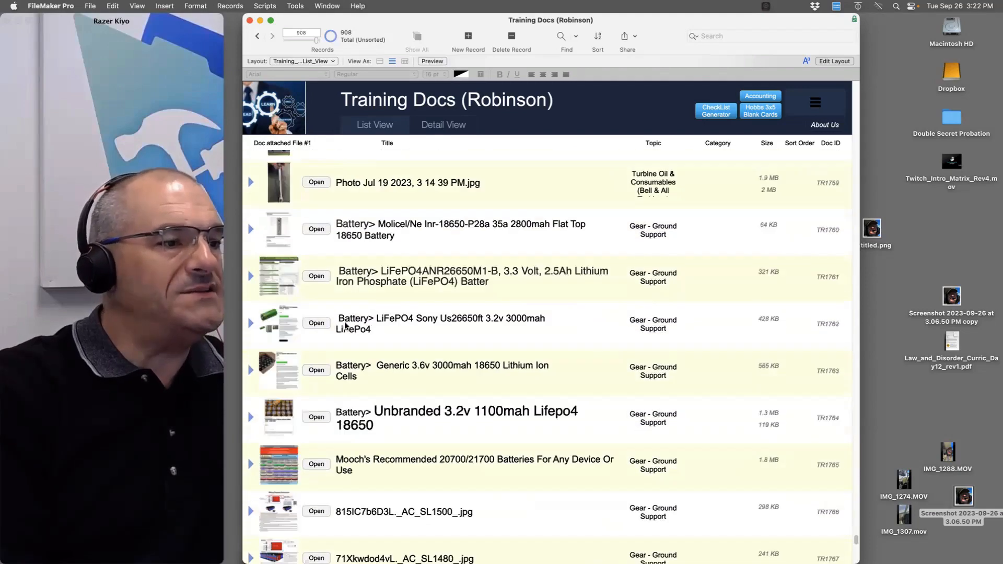
scroll(334, 351, up, 14)
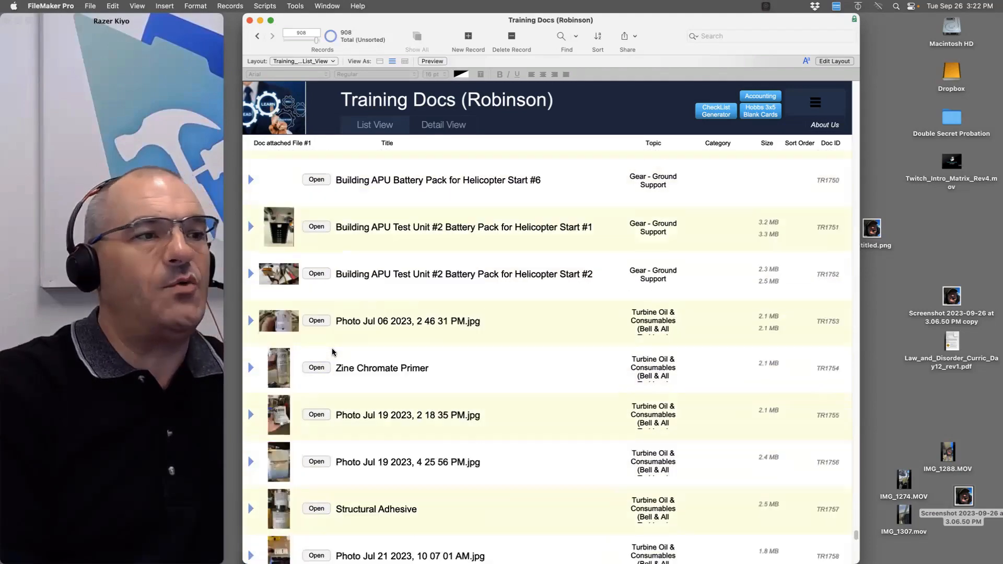
scroll(334, 351, up, 4)
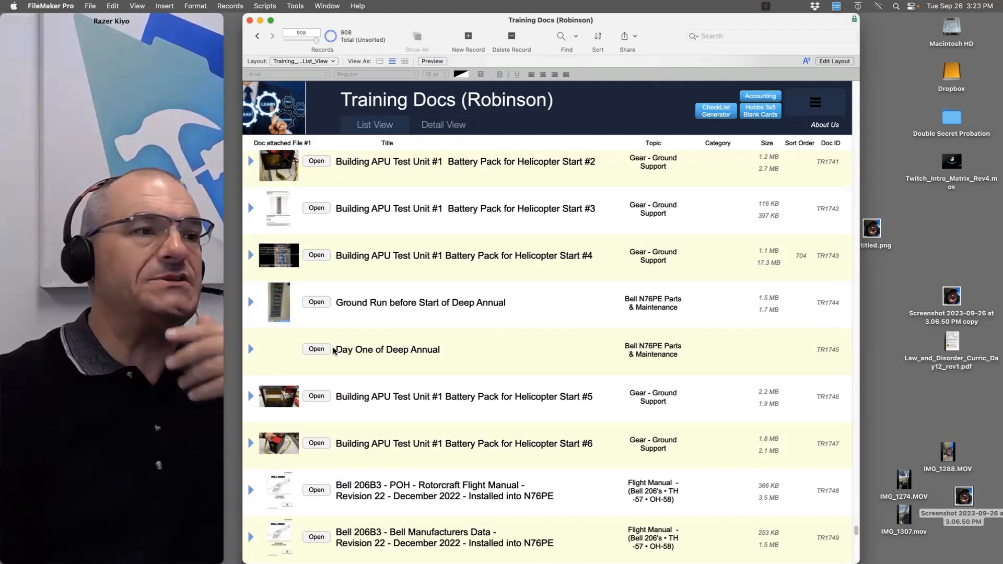
click(98, 8)
mouse_move(105, 109)
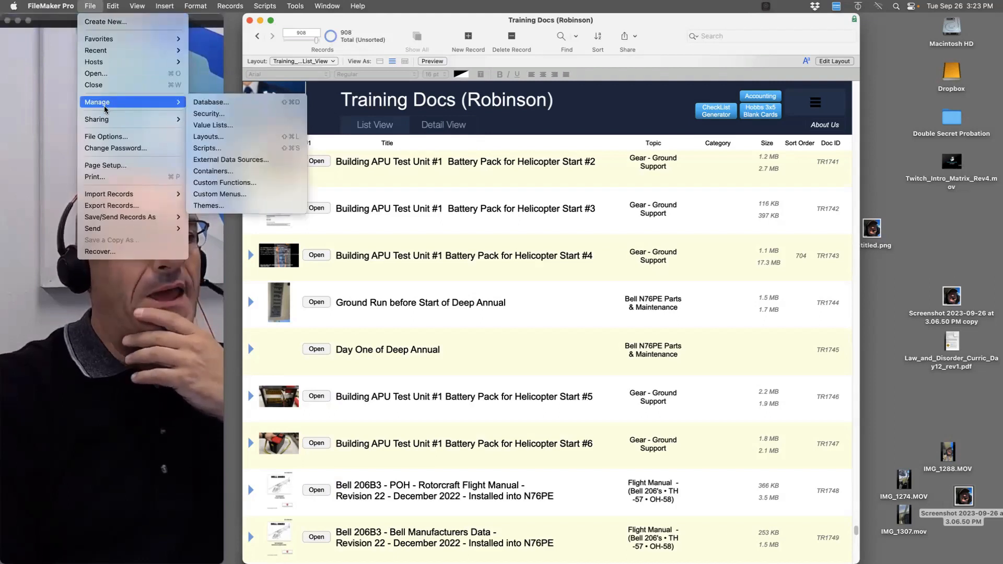
click(238, 170)
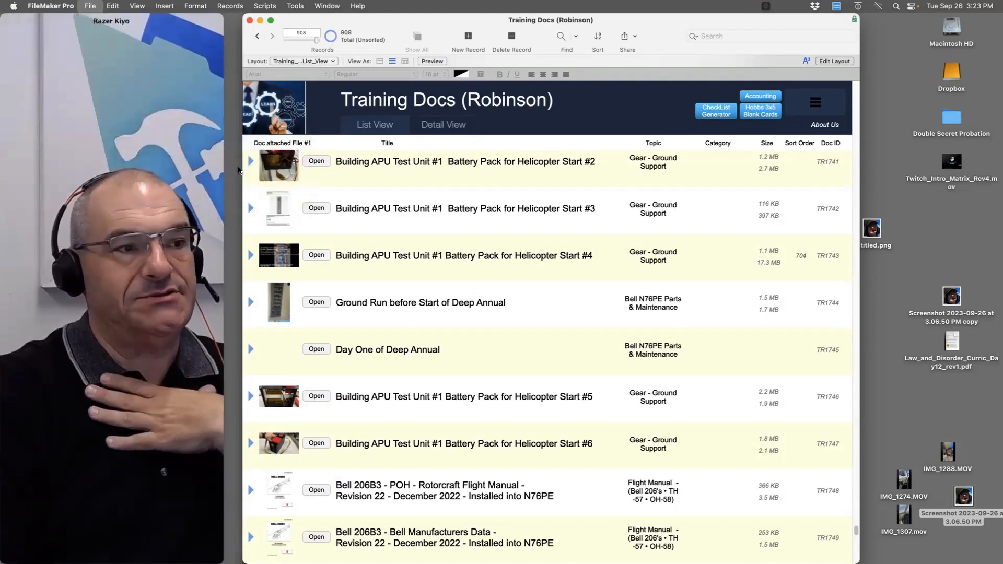
click(438, 166)
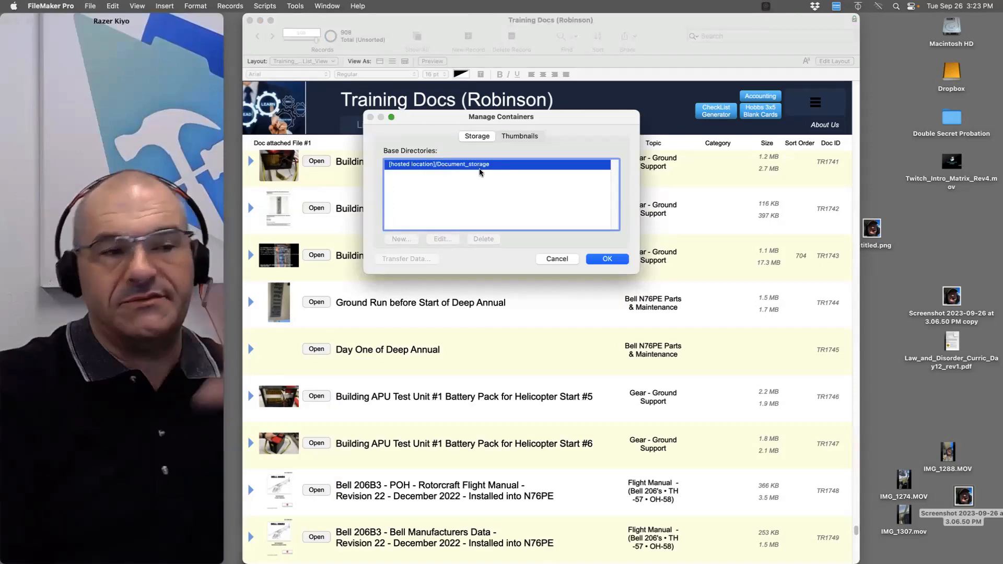
click(513, 140)
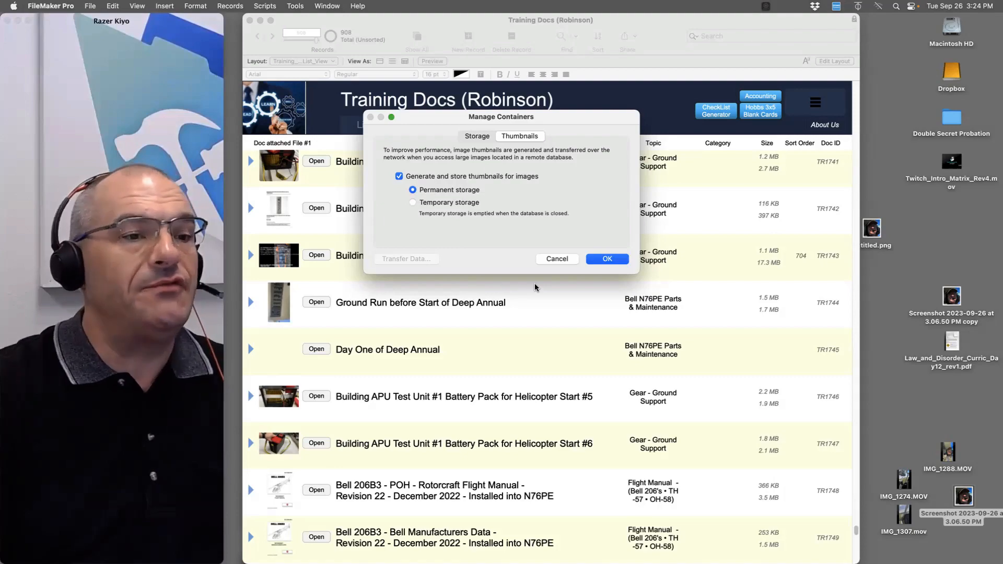
click(549, 258)
scroll(507, 341, up, 15)
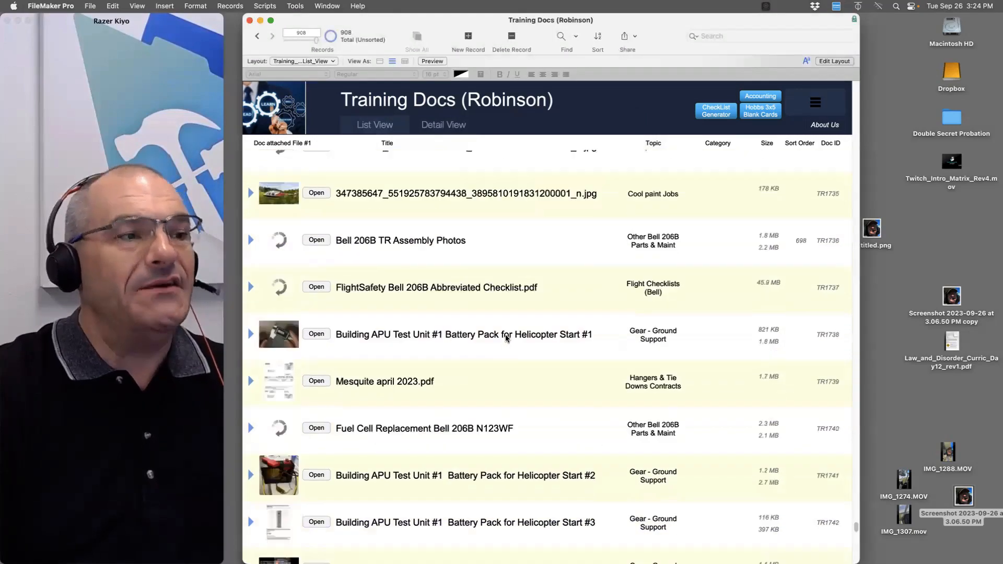
Scroll up the Training Docs list and drag its window left to reveal the Untitled window
scroll(507, 351, up, 10)
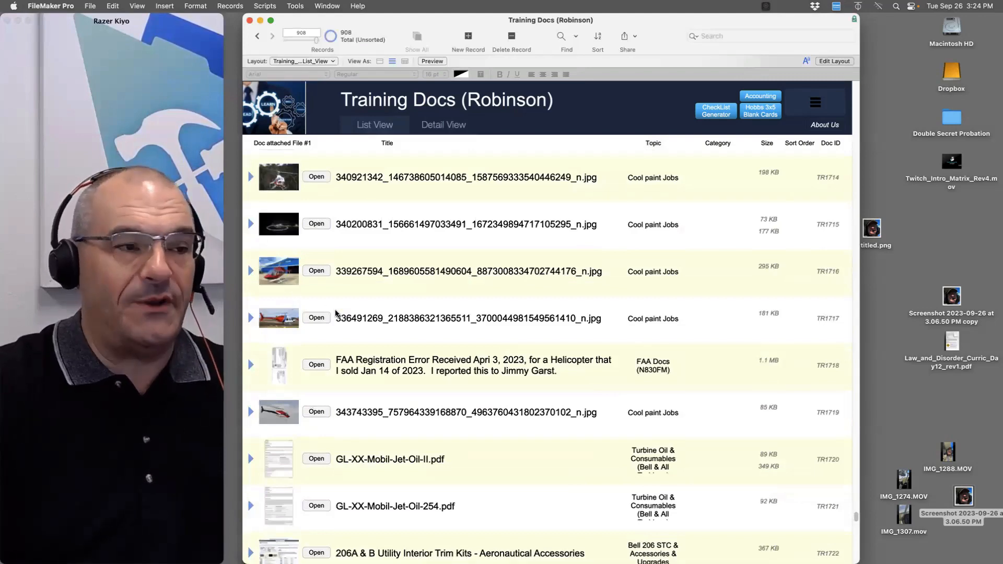
scroll(324, 293, up, 6)
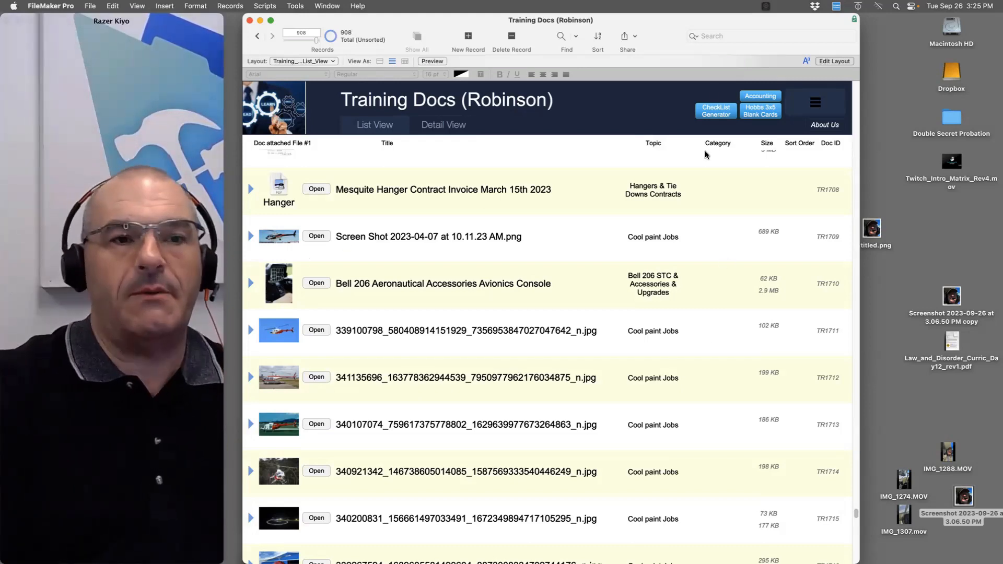
drag(718, 18, 490, 4)
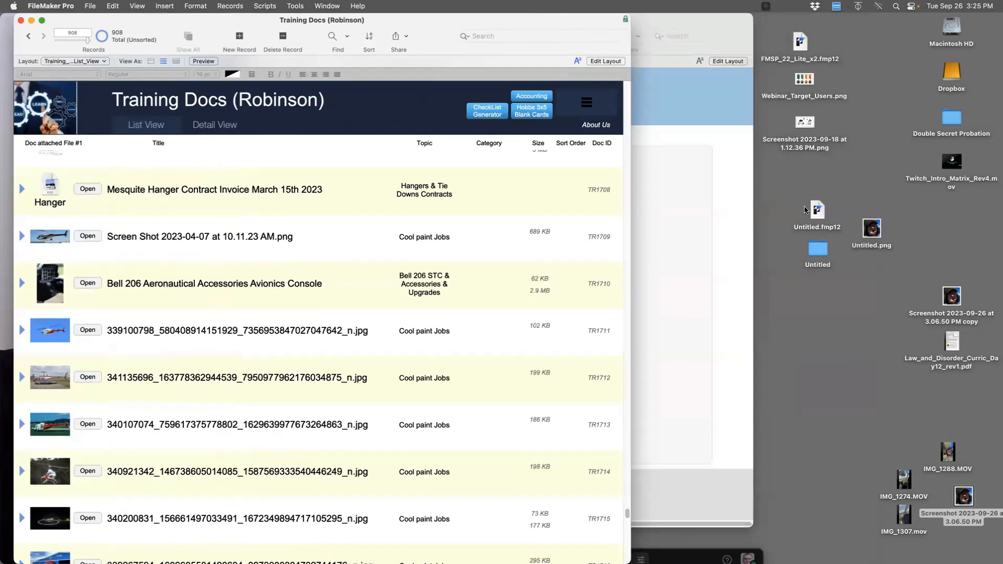
Resize the Untitled layout's Digital Document container to about 163 × 119 pt, then browse the record
click(817, 209)
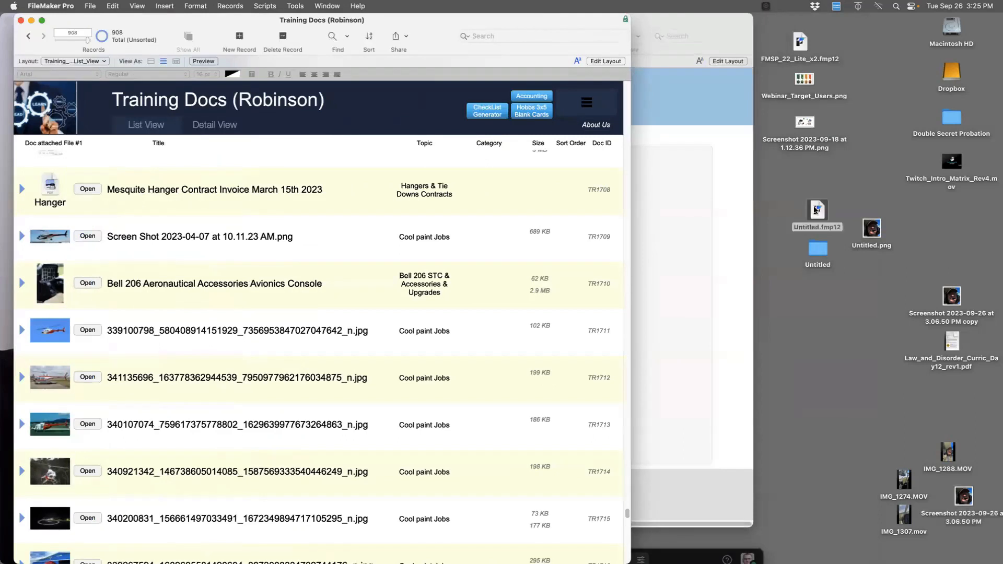
click(732, 150)
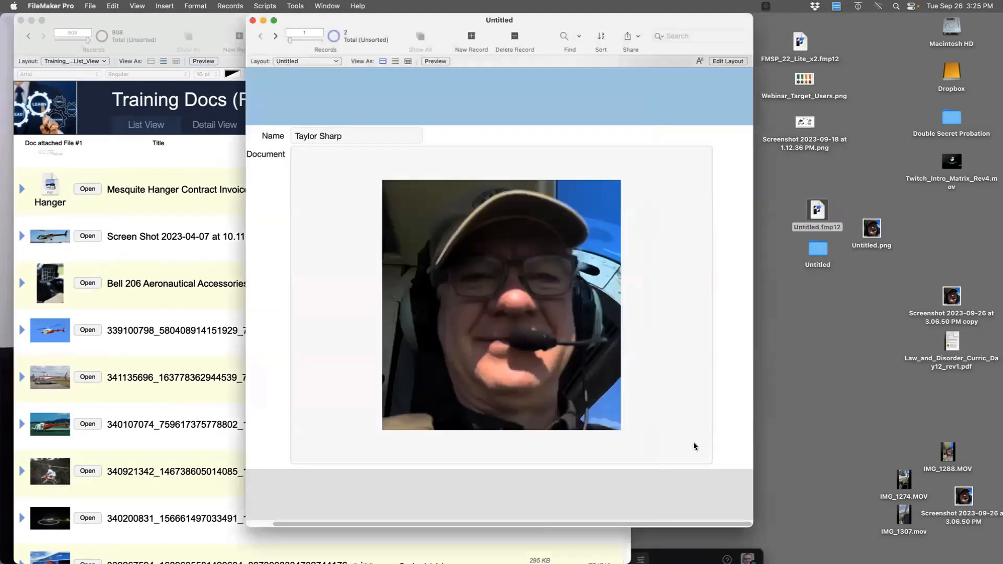
key(super+l)
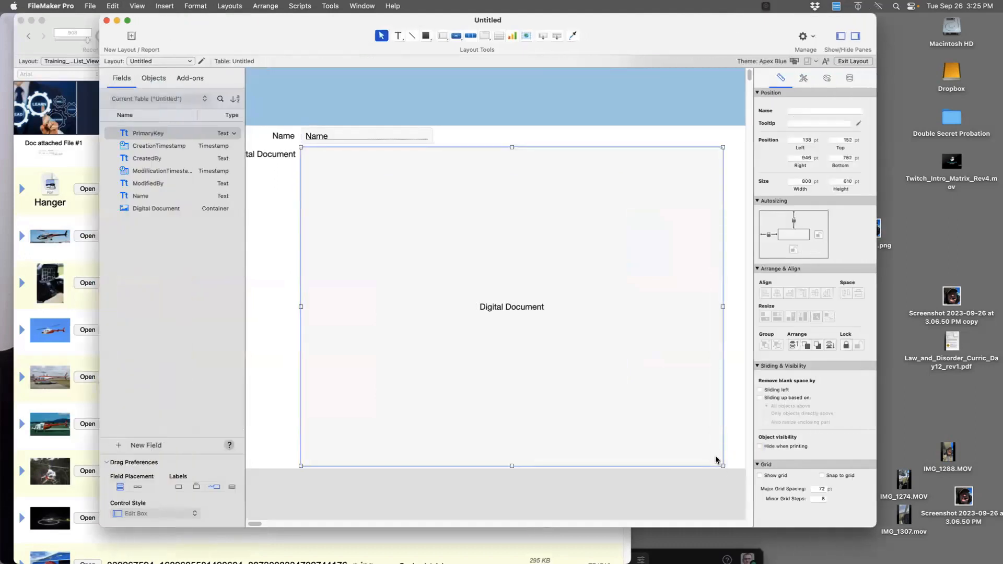
drag(721, 465, 366, 203)
key(super+b)
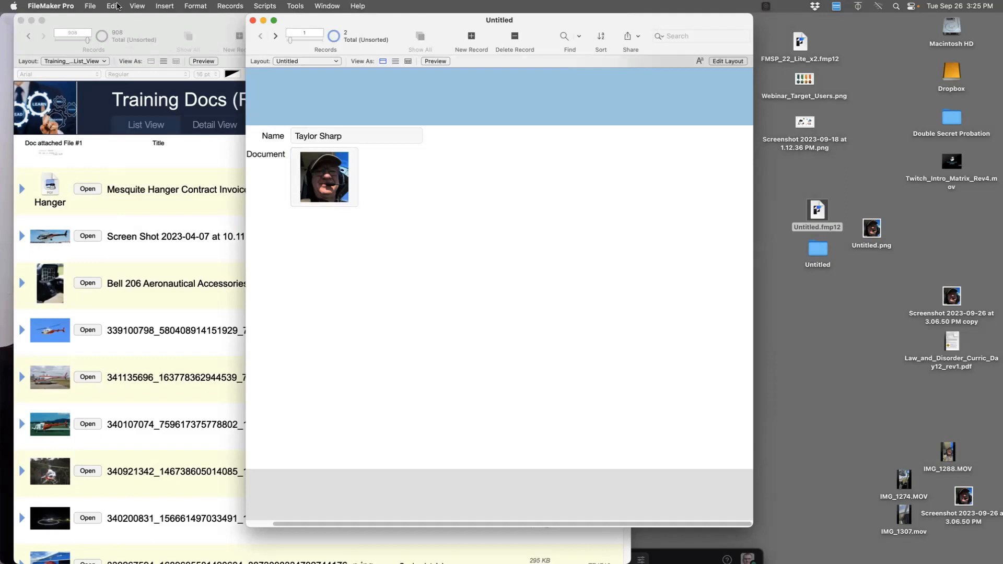
click(91, 7)
Set container thumbnails to Permanent storage in Manage Containers
mouse_move(121, 117)
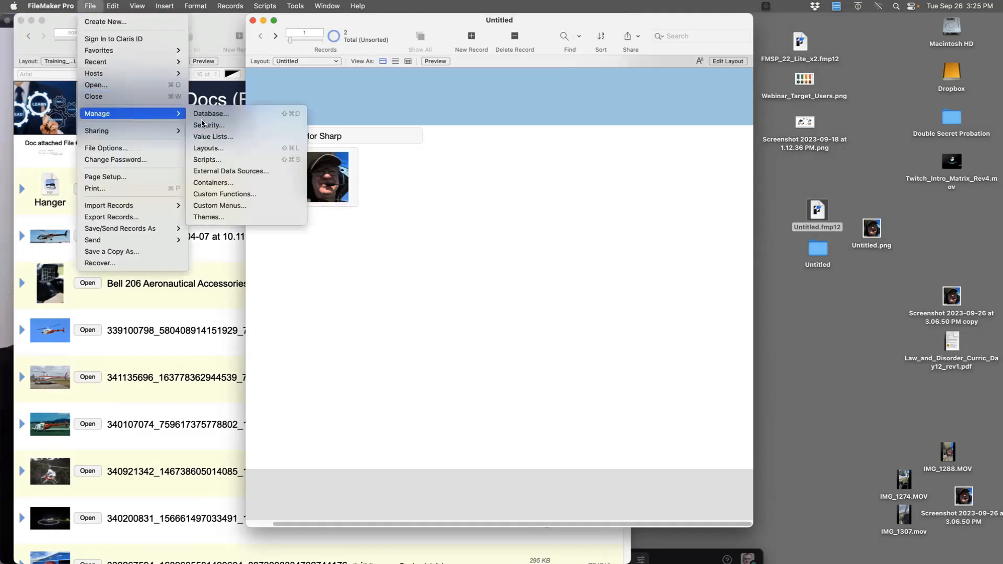
click(216, 183)
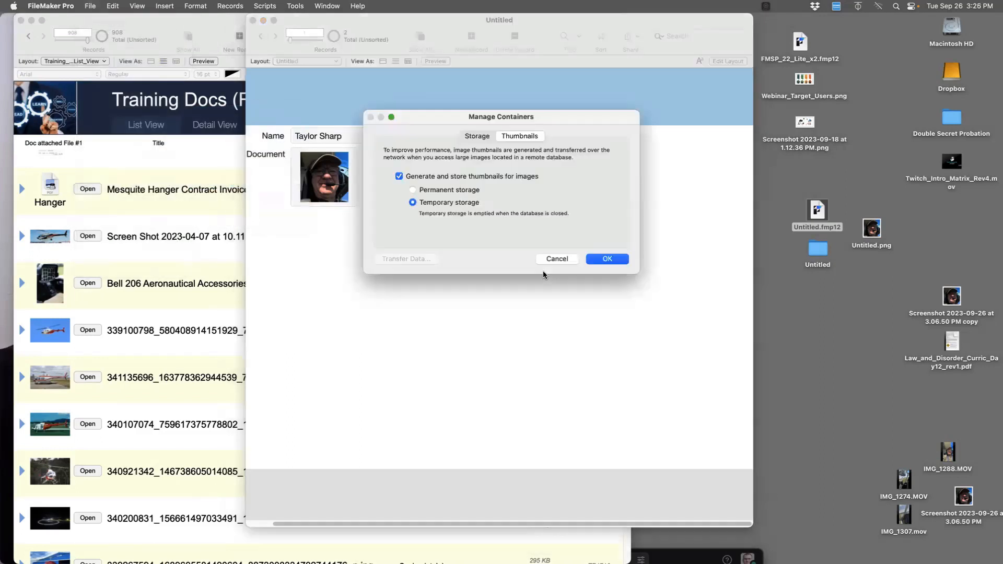
click(443, 191)
click(612, 259)
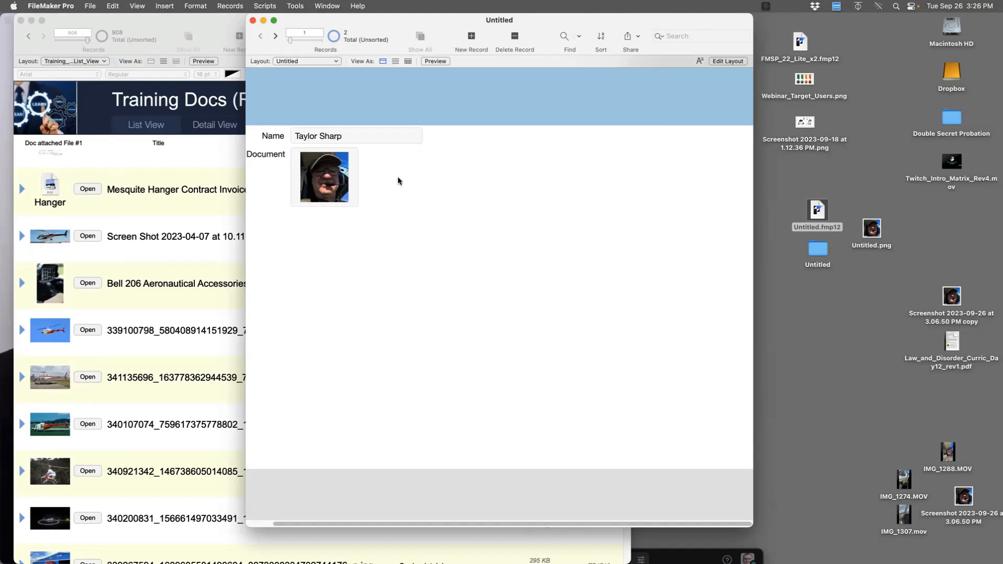
Create a Container field named 'Really Really Stored Permanently' in Manage Database
key(super+l)
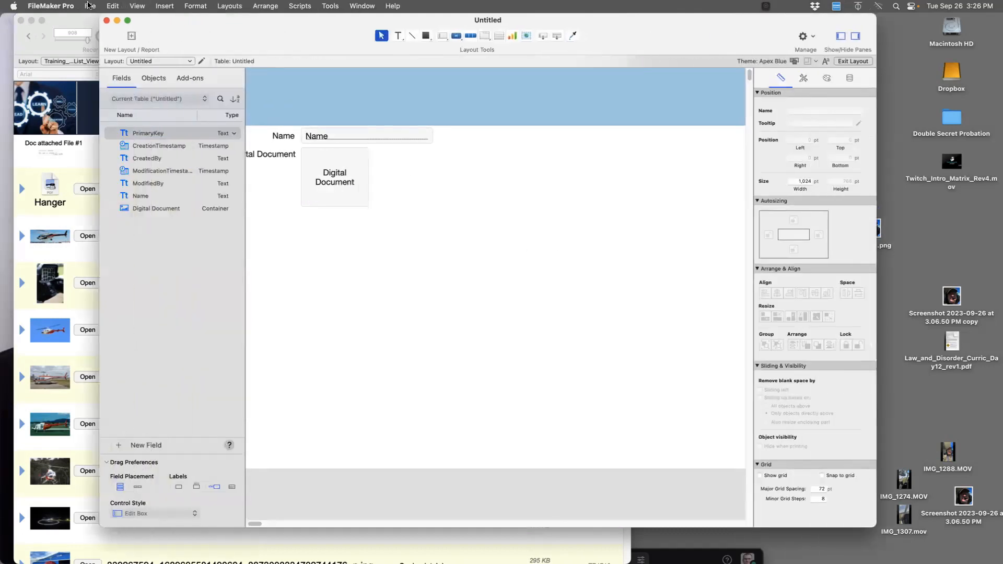
click(89, 6)
mouse_move(165, 113)
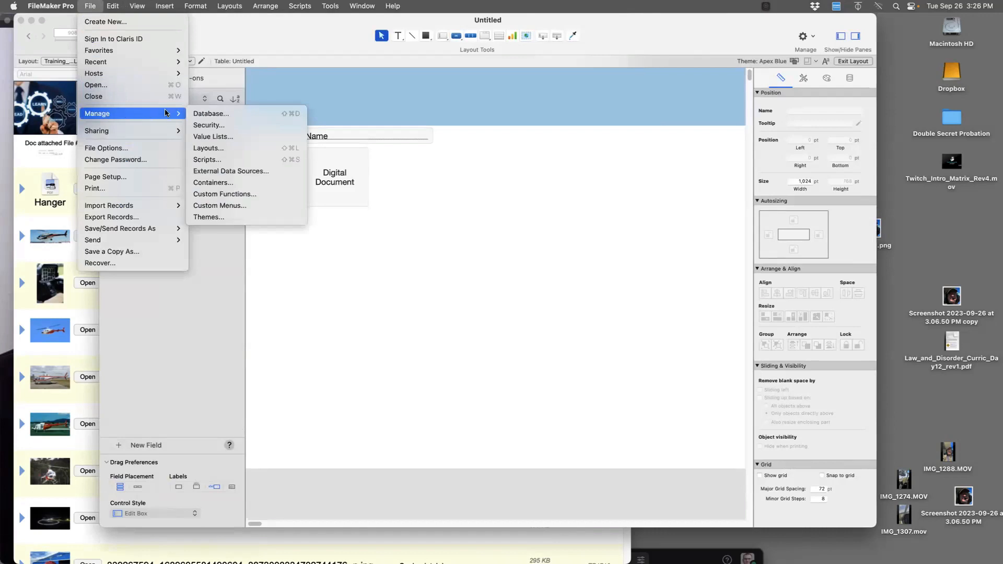
click(212, 113)
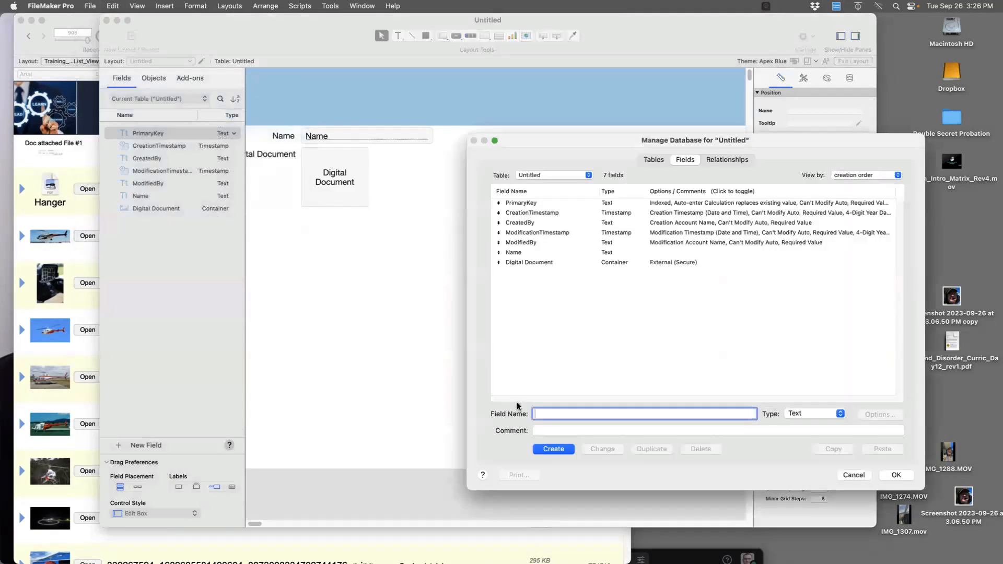
text(Really Really Stored Permanently)
click(803, 414)
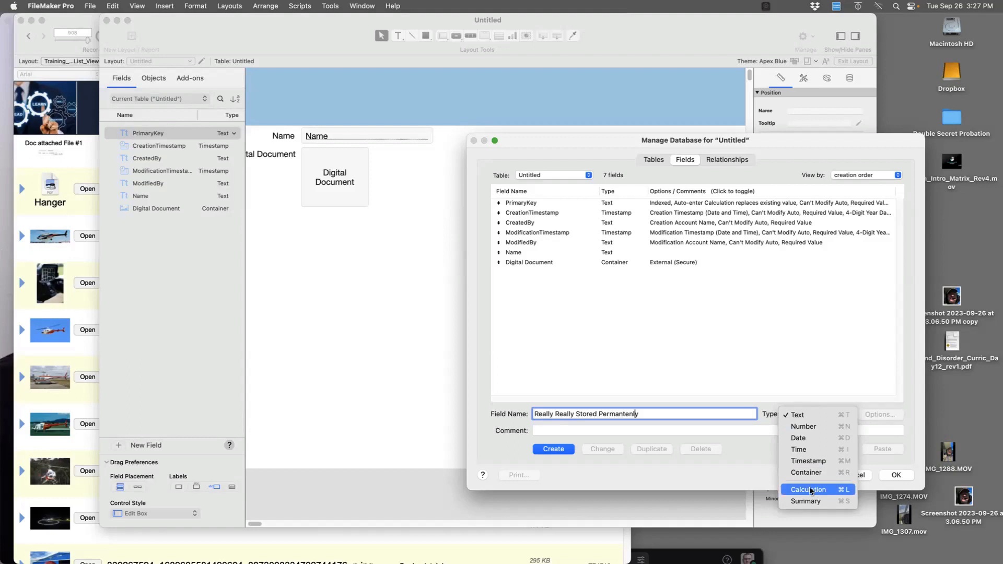
click(807, 473)
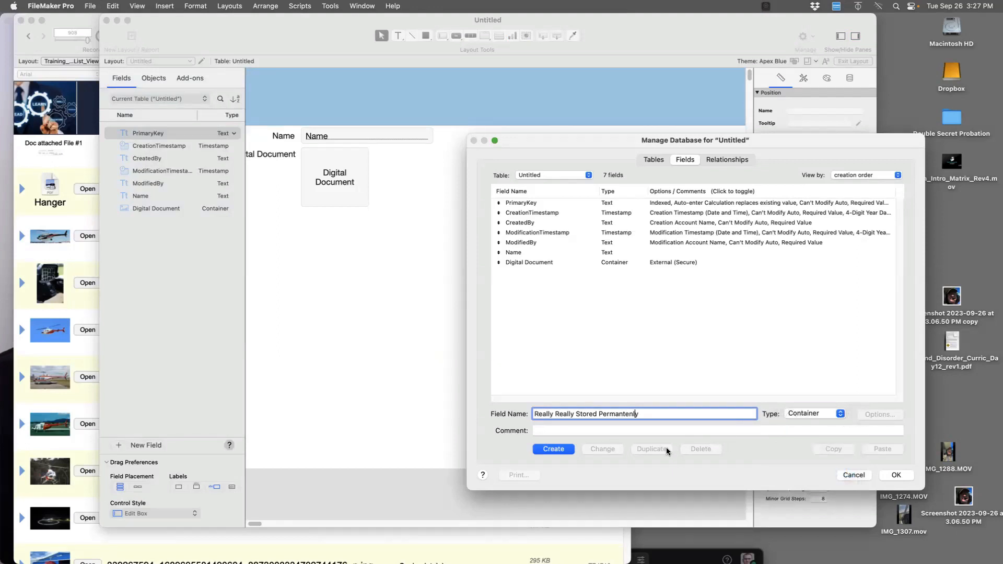
click(554, 449)
Enable an auto-entered Calculated value in the new field's options
click(878, 415)
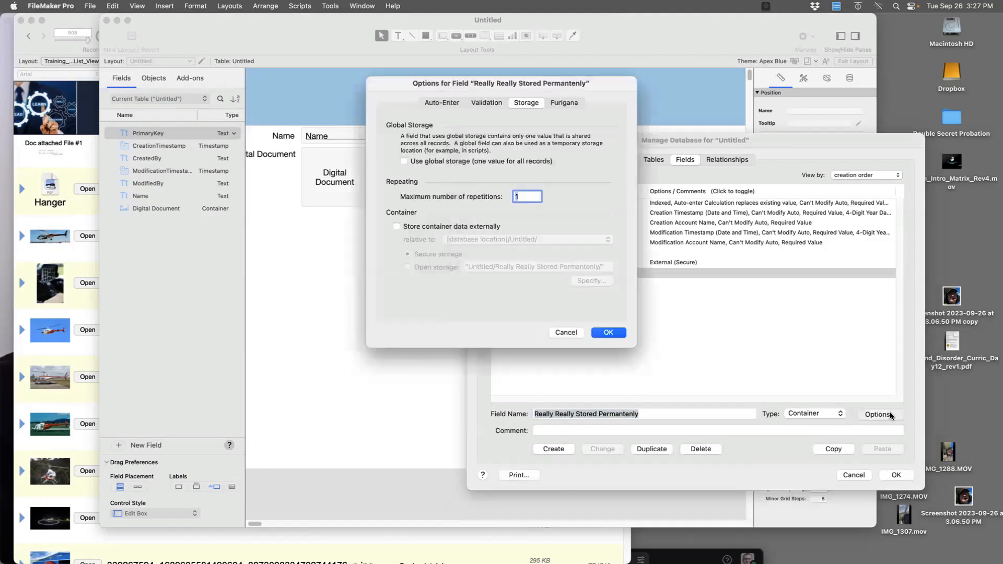
click(442, 103)
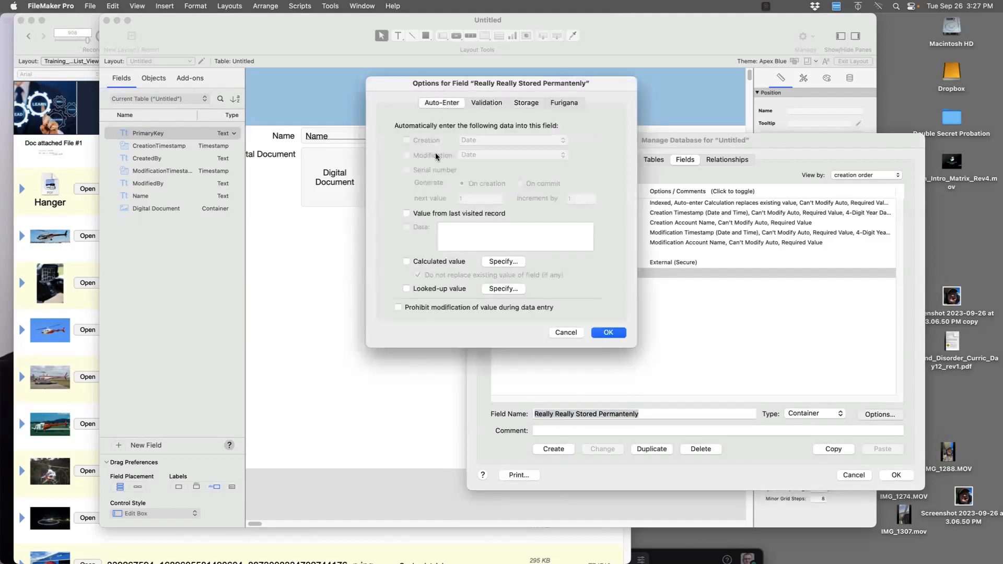
click(407, 262)
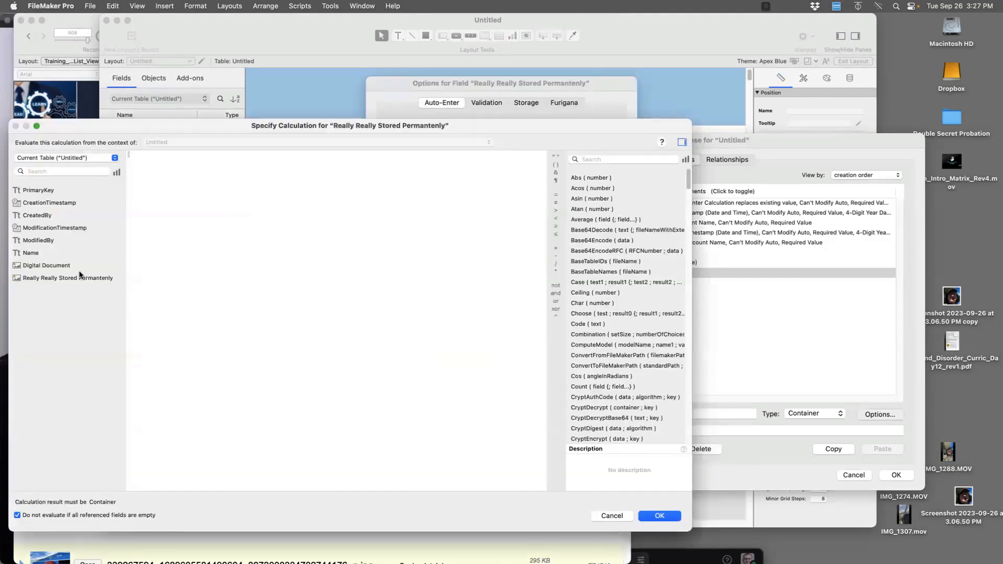
Replace the calculation text with the GetThumbnail function
double_click(54, 265)
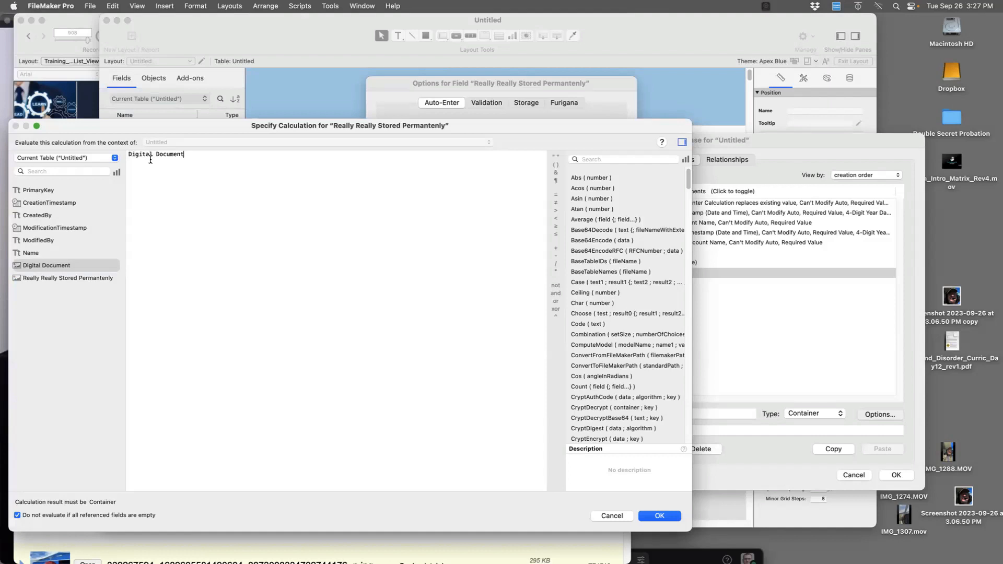
drag(195, 156, 183, 151)
text(getth)
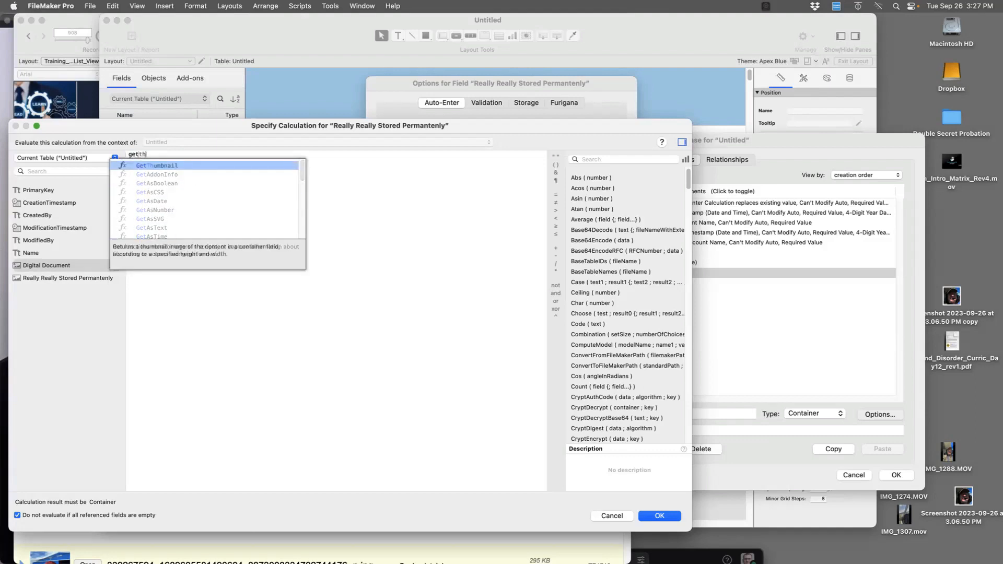
key(BackSpace)
key(BackSpace)
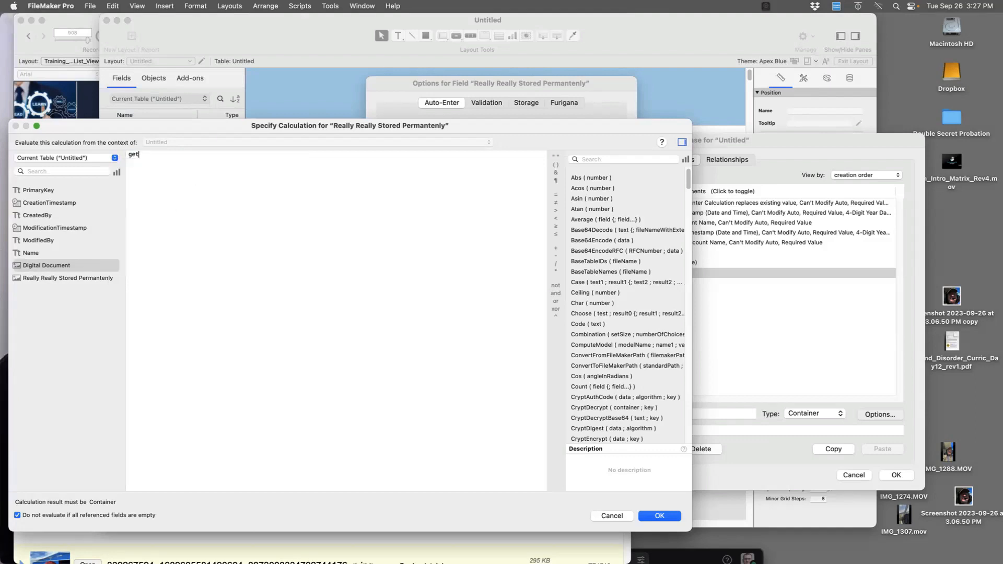
text((th)
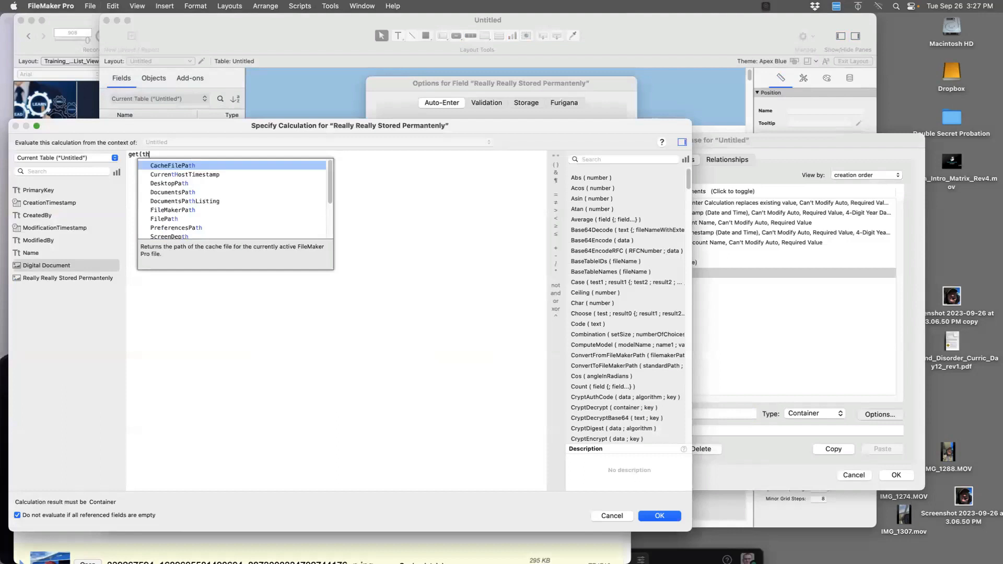
key(BackSpace)
key(BackSpace)
key(BackSpace)
text(th)
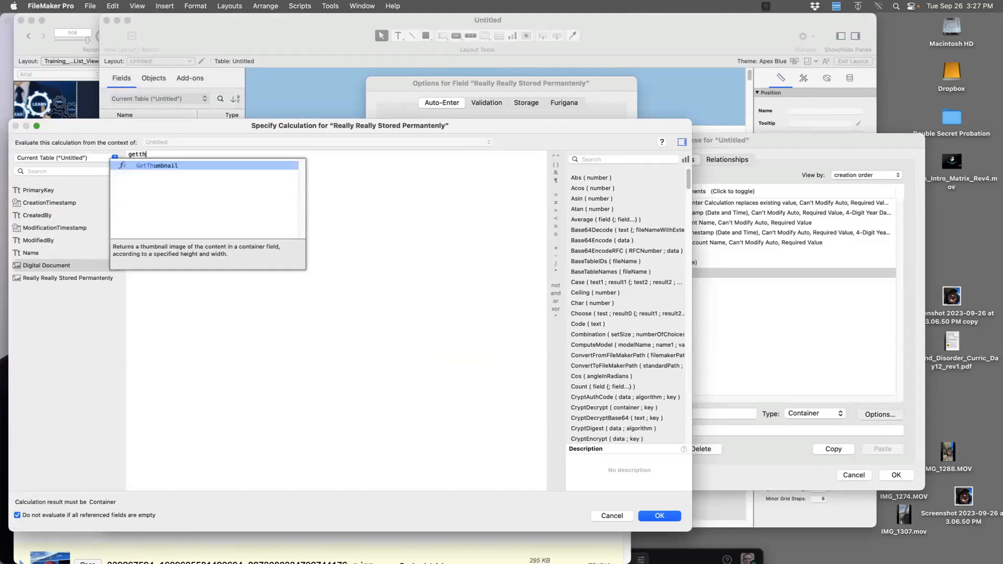
key(Return)
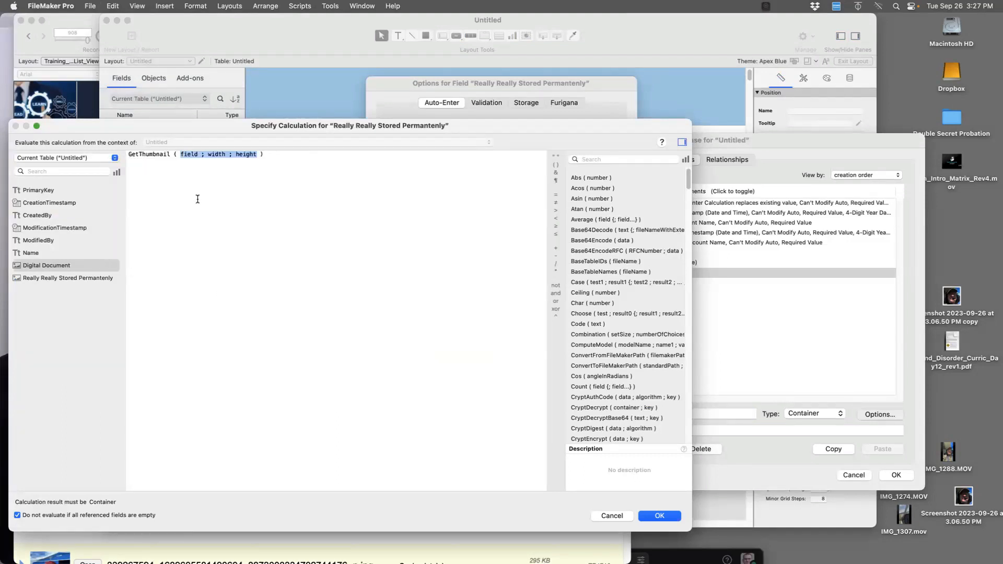
Fill GetThumbnail's parameters with Digital Document and width 100, and accept the calculation
double_click(190, 154)
click(95, 279)
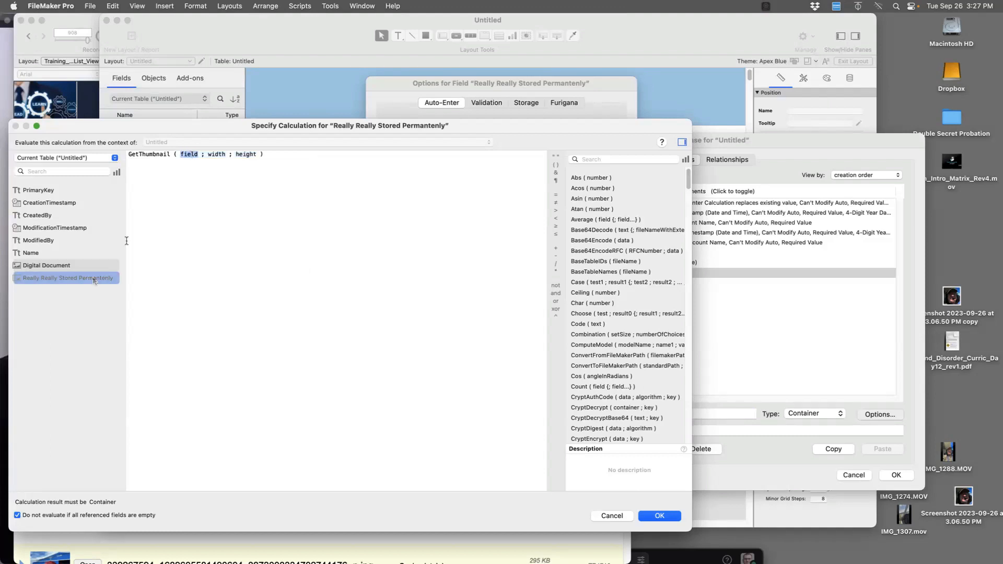
double_click(69, 266)
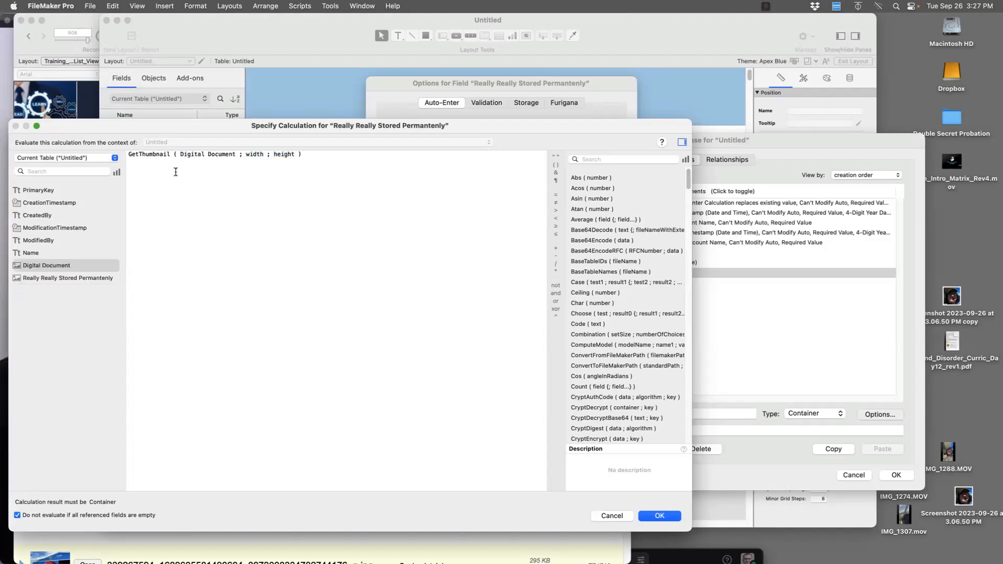
double_click(259, 153)
text(100)
double_click(276, 154)
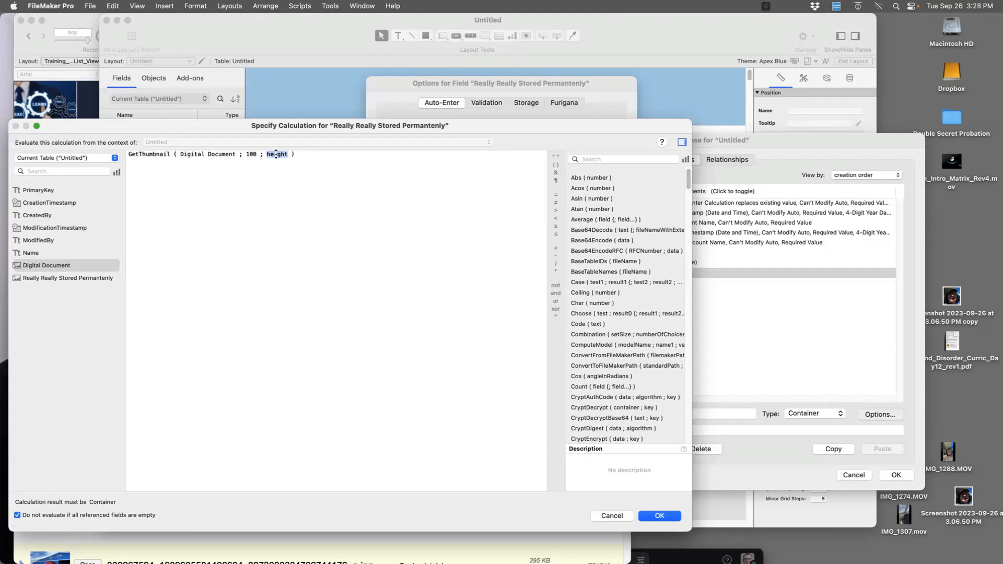
text(100)
click(660, 516)
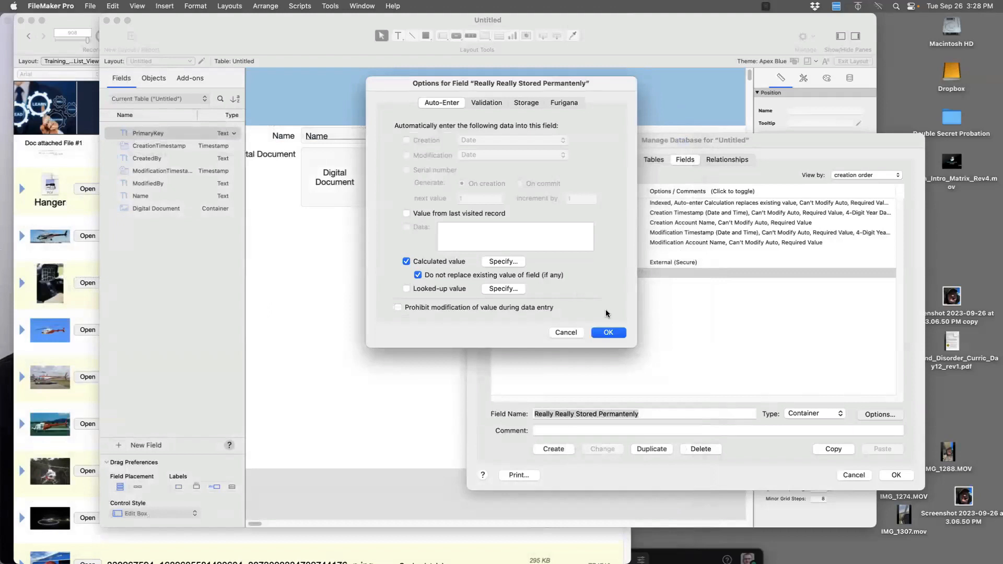
Uncheck 'Do not replace existing value' and confirm the field options and database changes
click(524, 278)
click(601, 333)
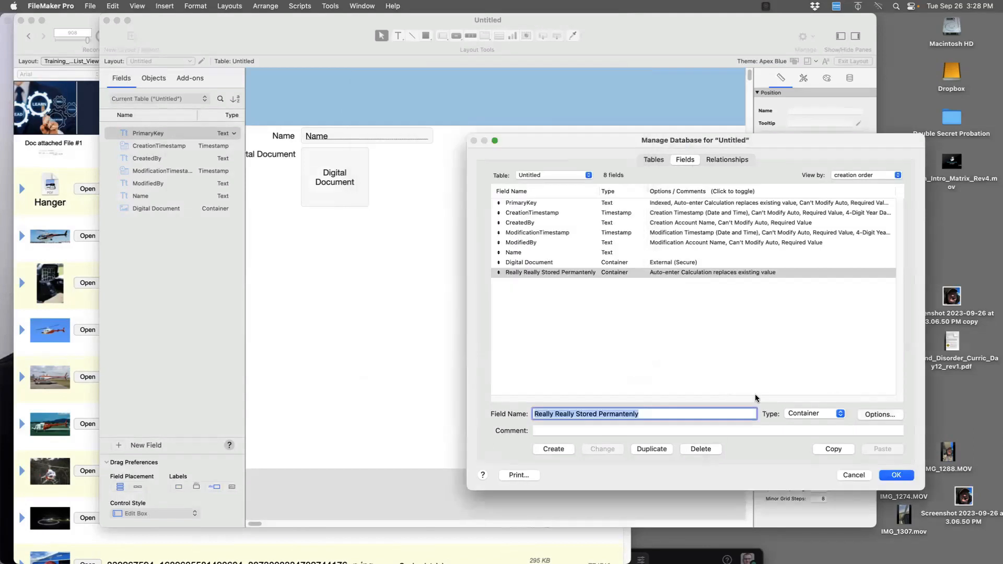
click(896, 475)
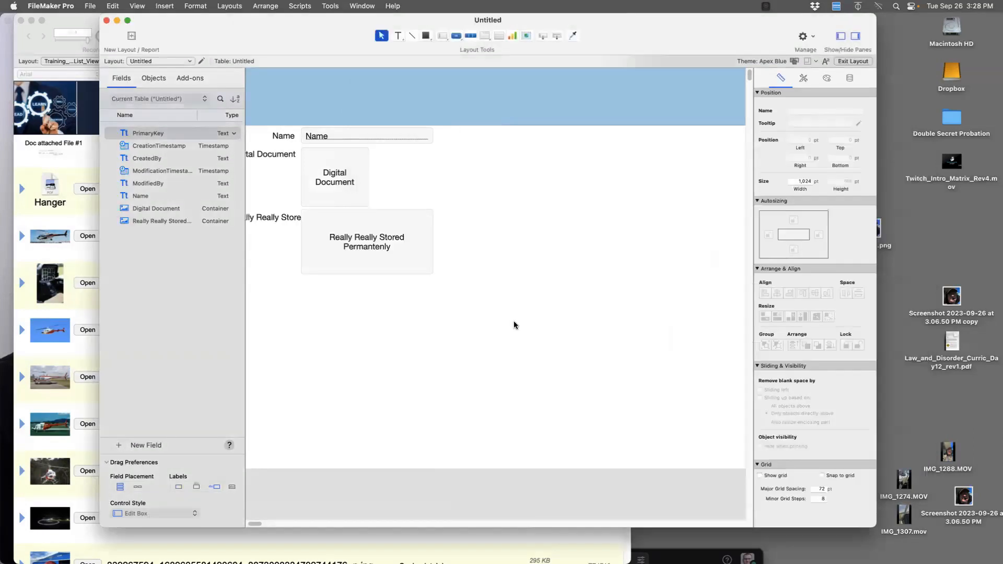
Reposition both container fields on the layout and return to Browse mode
mouse_move(398, 246)
mouse_down()
mouse_move(470, 441)
mouse_move(506, 424)
mouse_move(516, 377)
mouse_up()
mouse_move(505, 425)
mouse_down()
mouse_move(529, 399)
mouse_move(541, 325)
mouse_up()
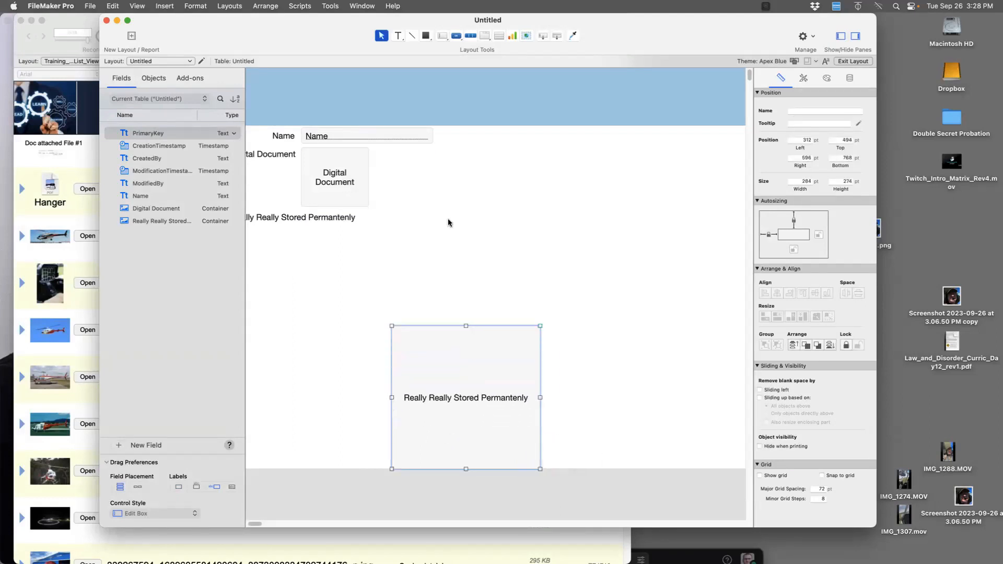
drag(366, 203, 624, 323)
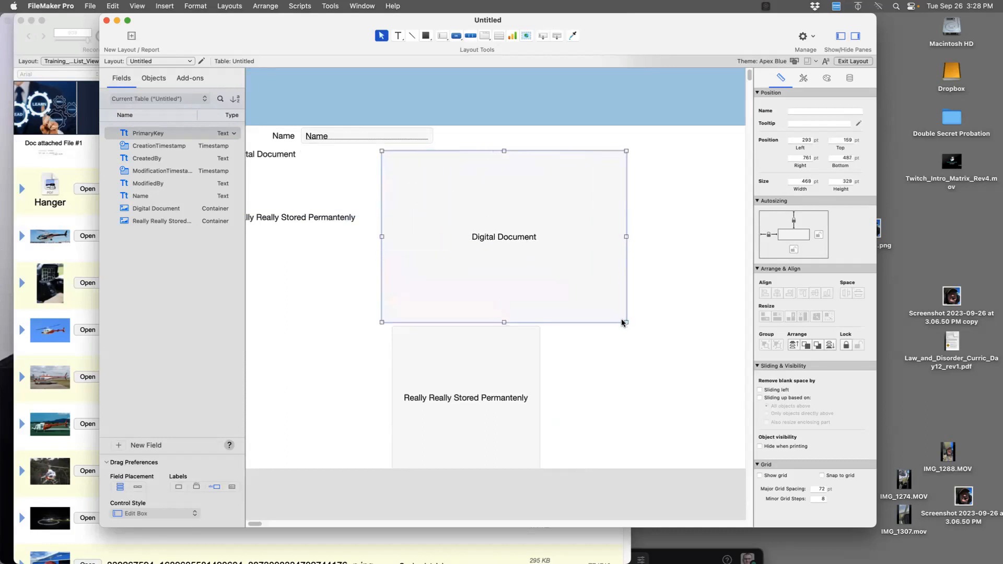
key(super+b)
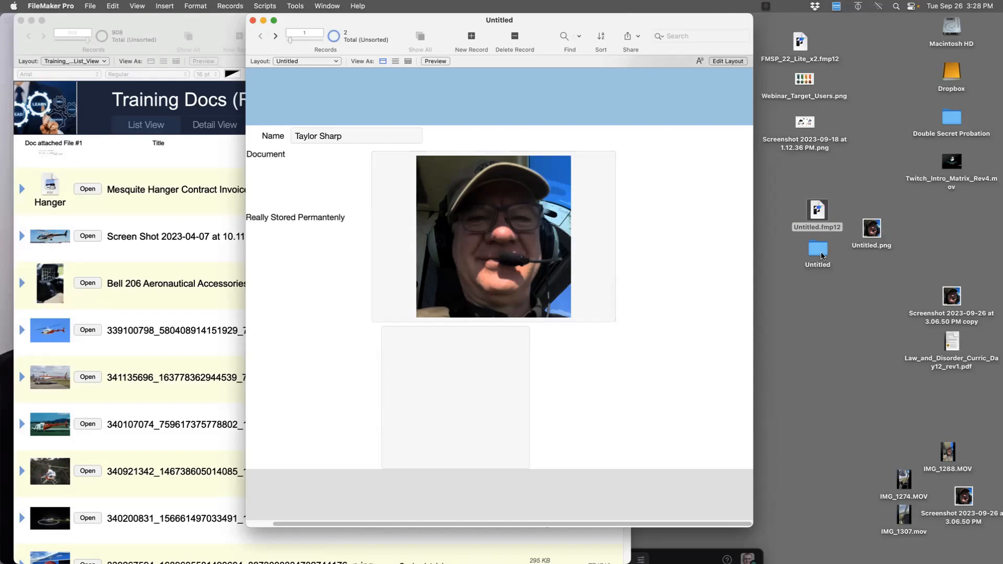
Drag the desktop screenshot photo into the Digital Document container field
drag(964, 497, 550, 271)
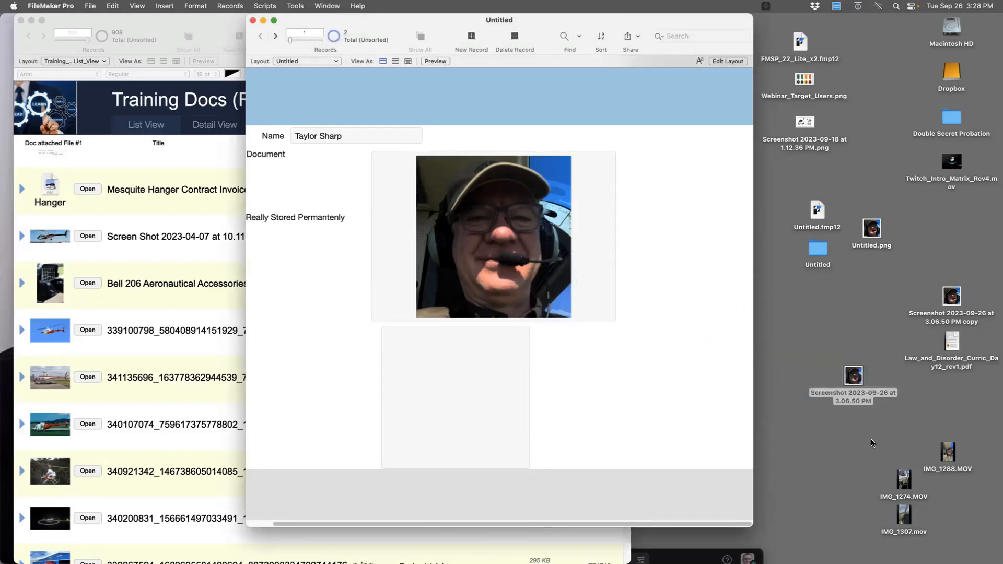
click(860, 390)
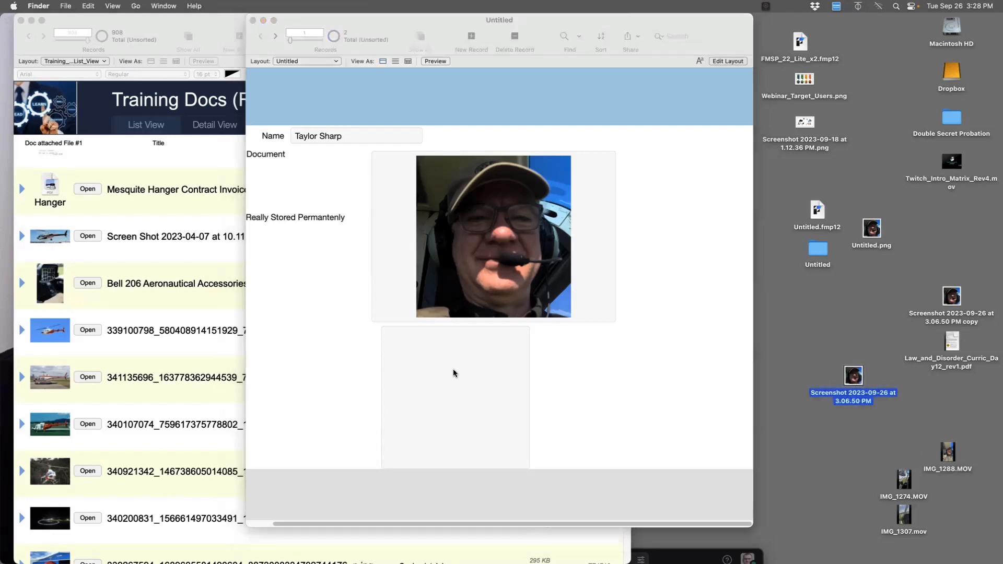
drag(849, 374, 608, 287)
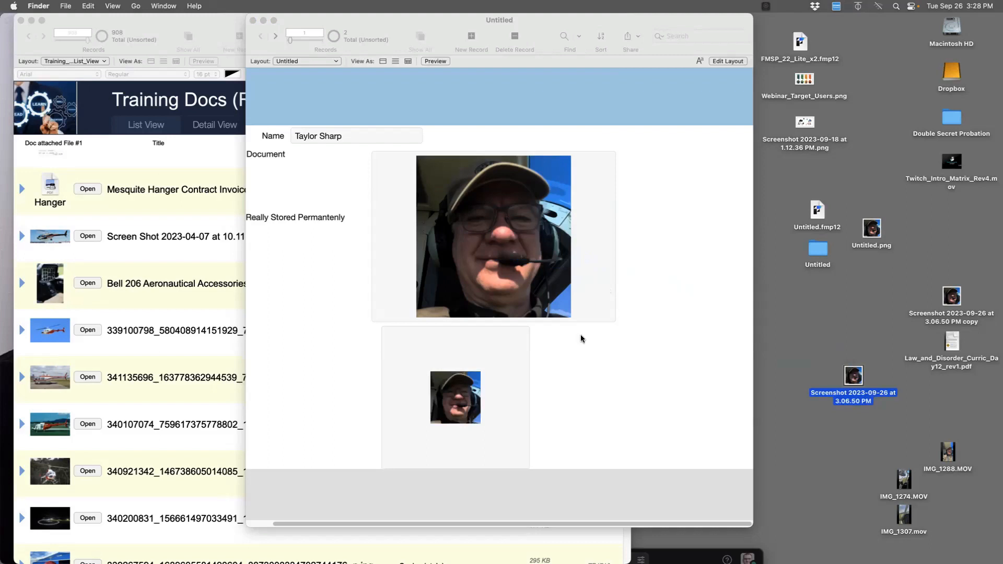
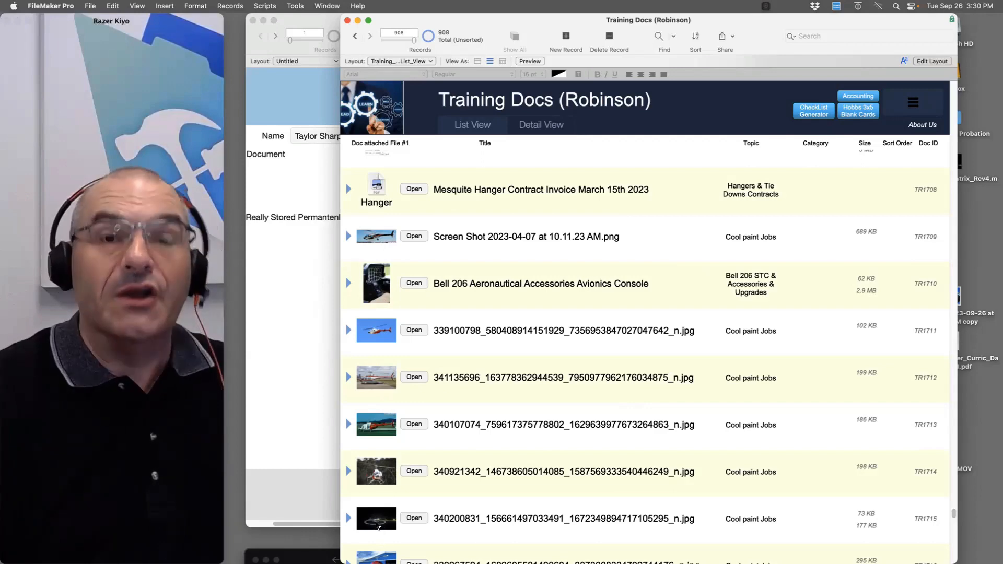
Scroll up the Training Docs list and open the AOPA's Guide record in detail view
scroll(443, 361, up, 10)
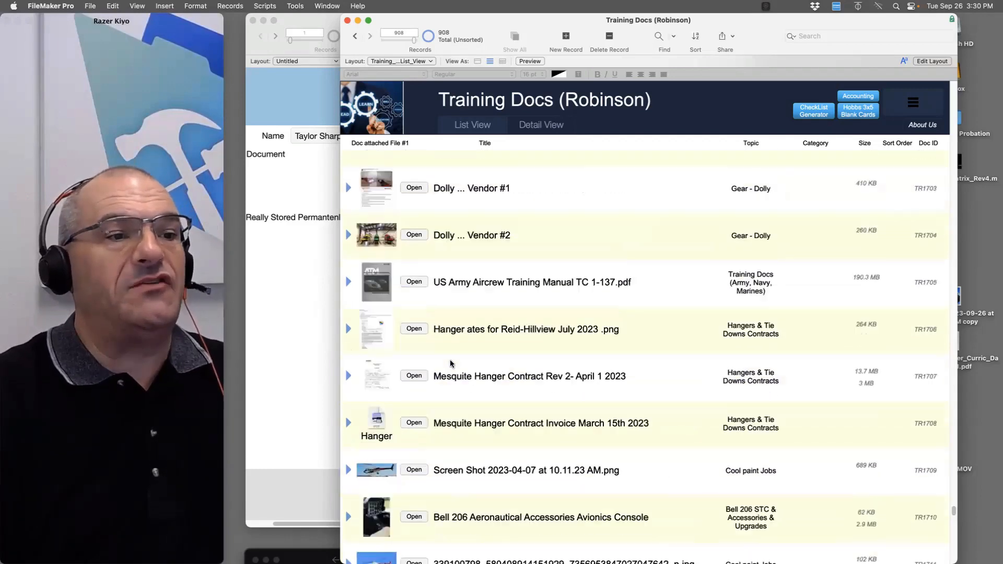
scroll(451, 363, up, 15)
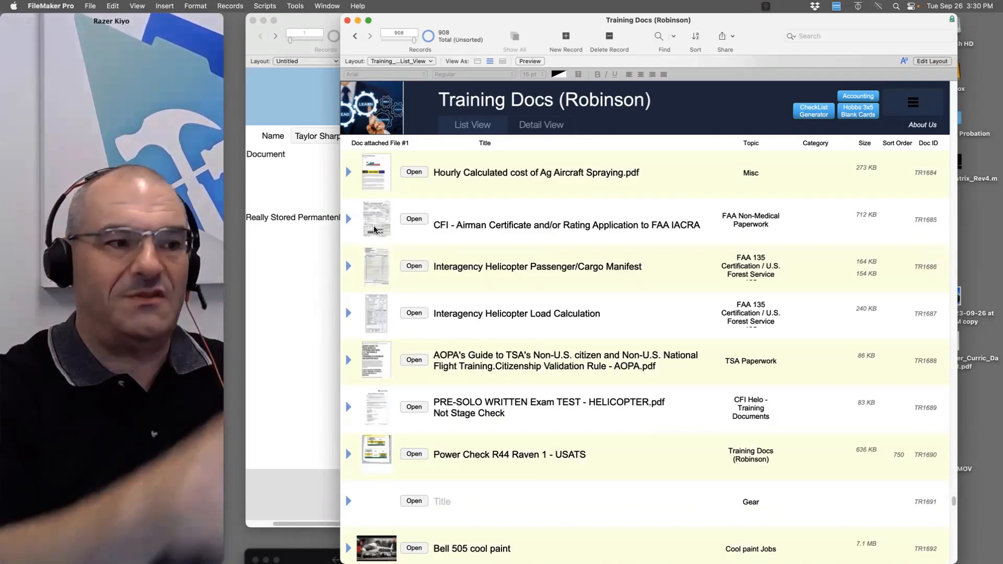
scroll(400, 220, up, 10)
scroll(422, 241, up, 10)
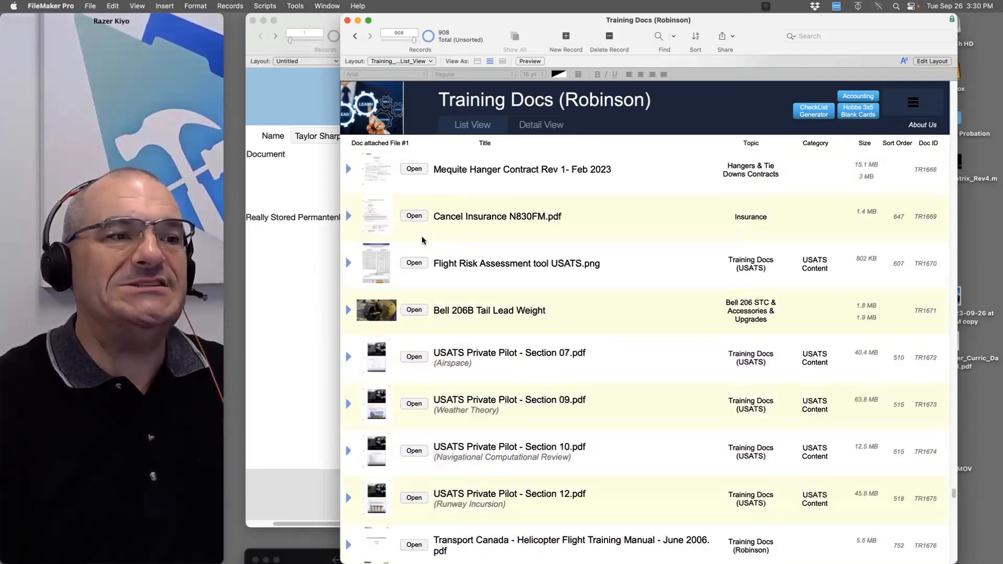
scroll(449, 241, up, 10)
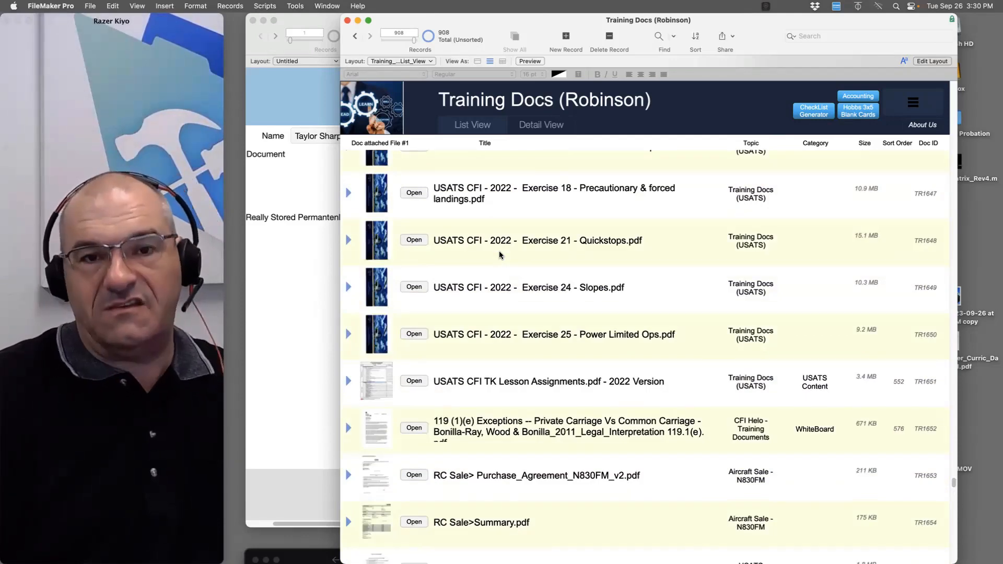
scroll(375, 434, up, 12)
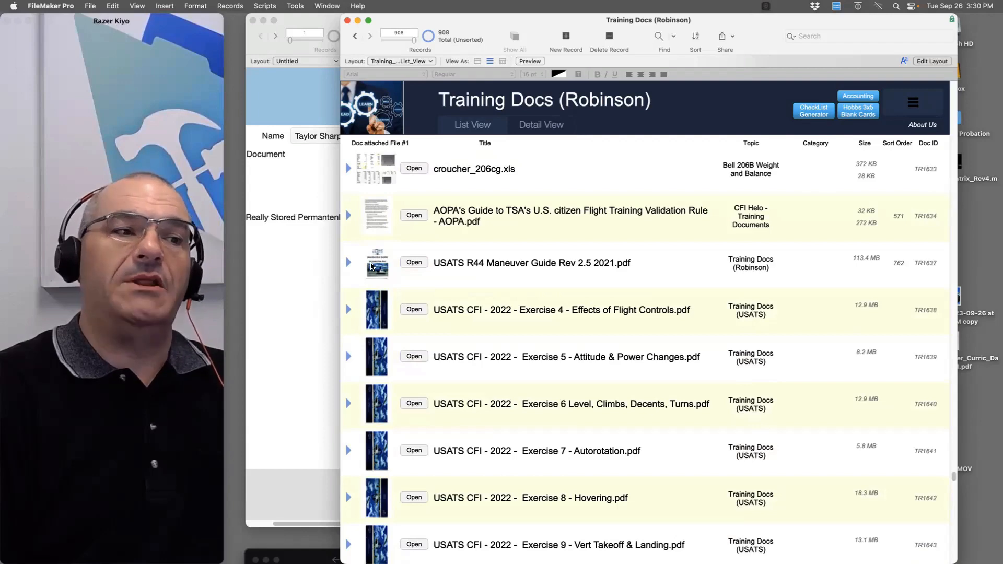
click(349, 217)
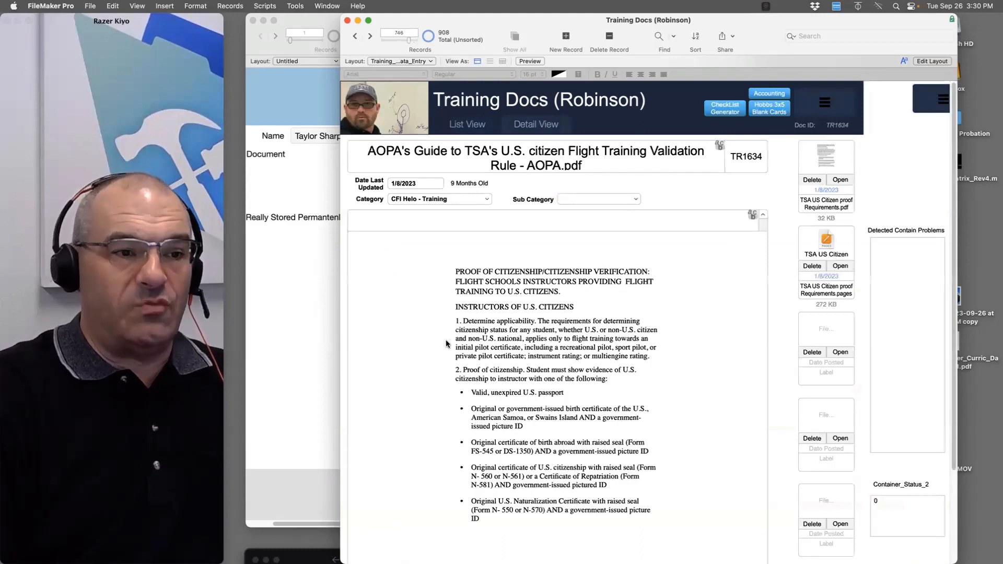
click(830, 149)
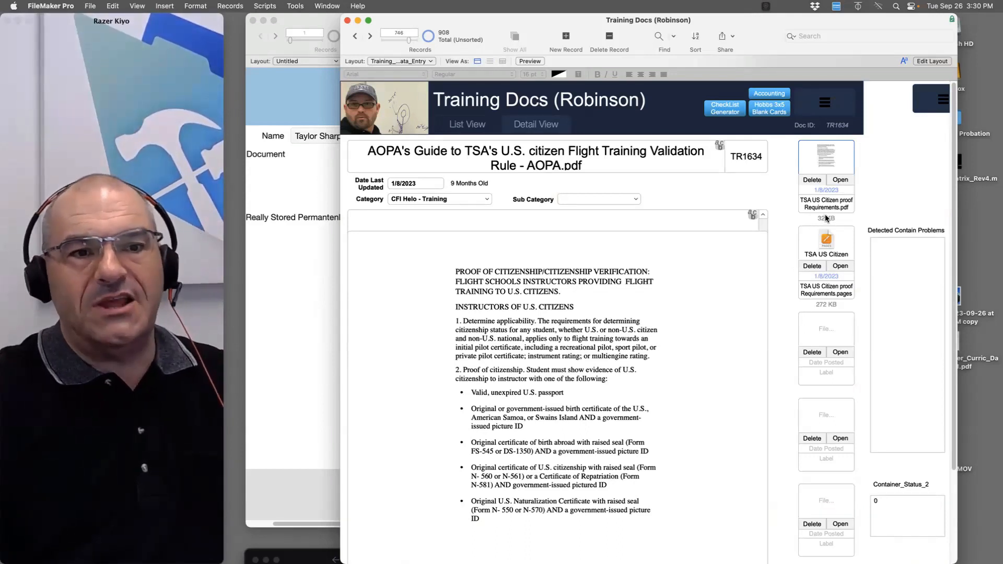
Step back to the Bell School - Bell 206B Text book 2022 record and enter Layout mode
click(355, 36)
click(355, 38)
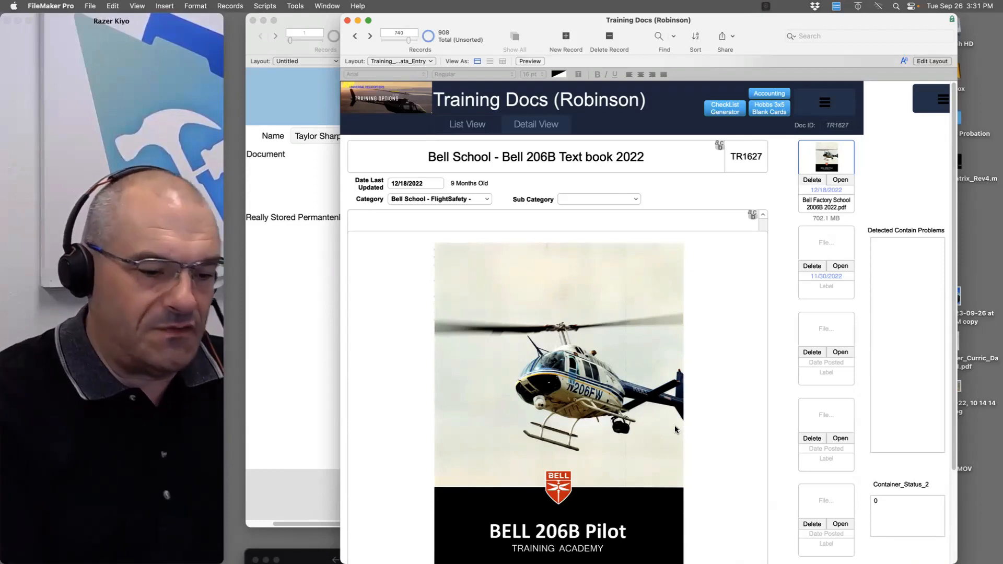
key(super+l)
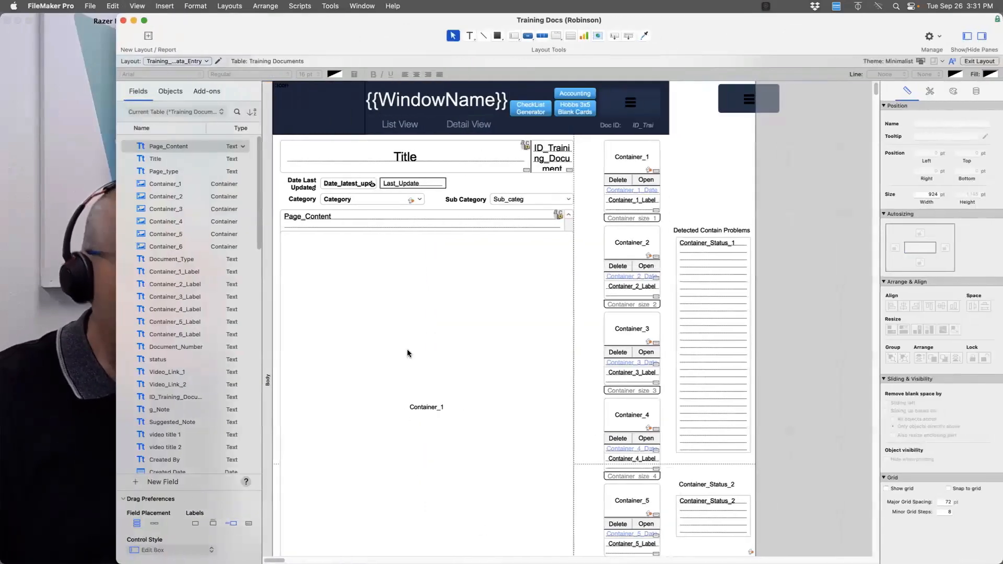
Switch back to Browse mode on the Bell 206B Text book 2022 record with its 702.1 MB PDF
key(super+b)
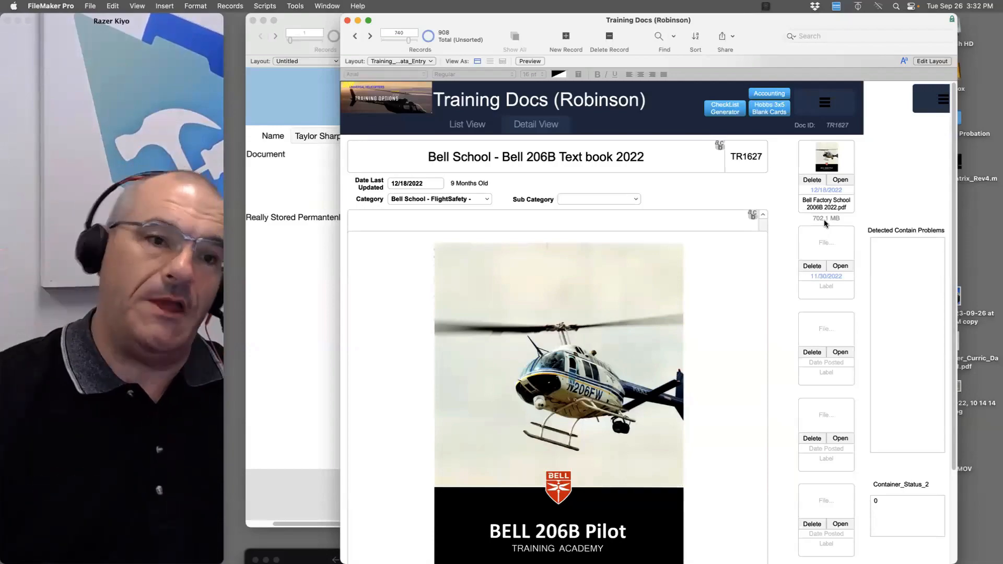
Open the blank TR1802 record from the Bell N76PE Specific Docs list in detail view
scroll(554, 304, up, 15)
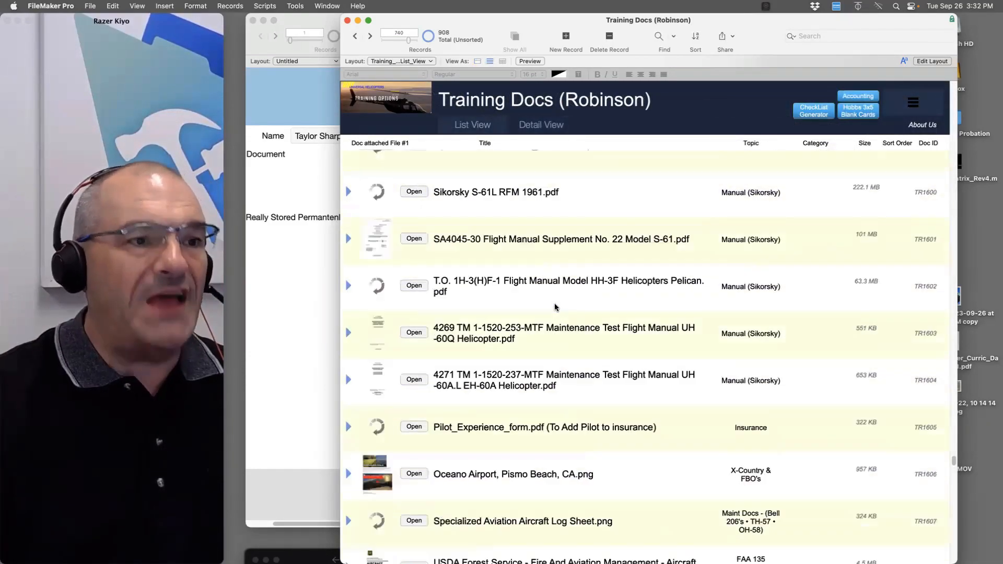
scroll(555, 307, up, 5)
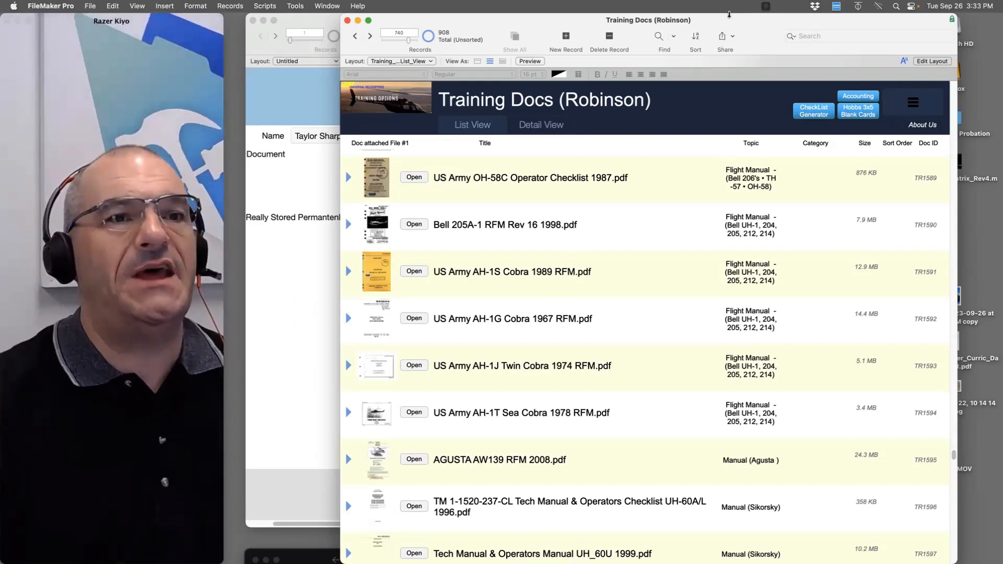
drag(728, 17, 696, 18)
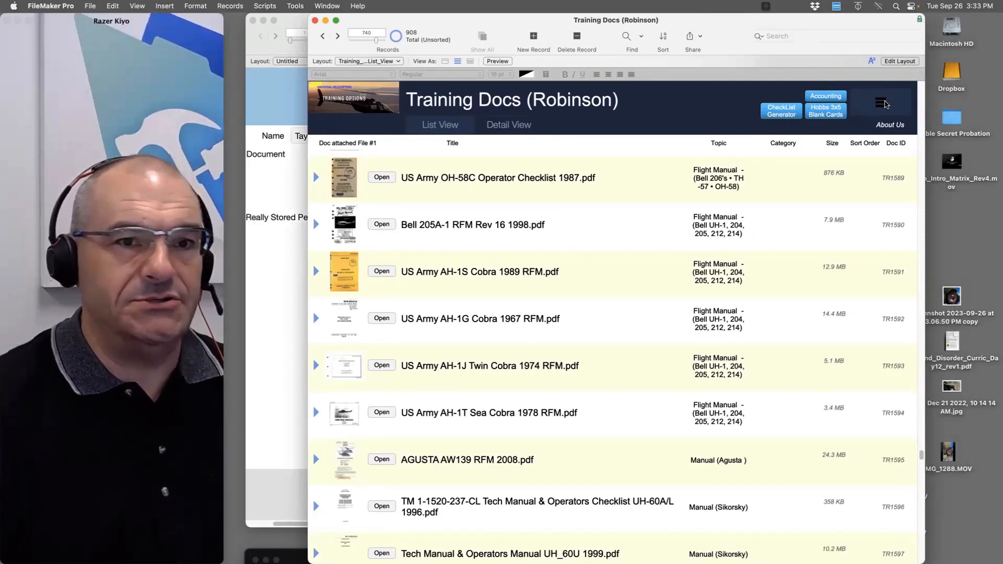
click(883, 104)
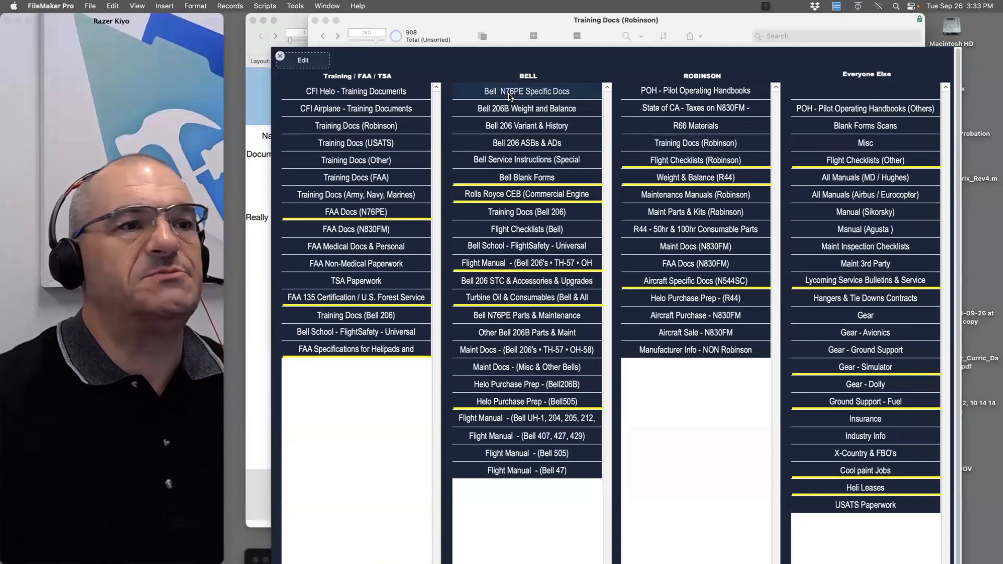
click(509, 95)
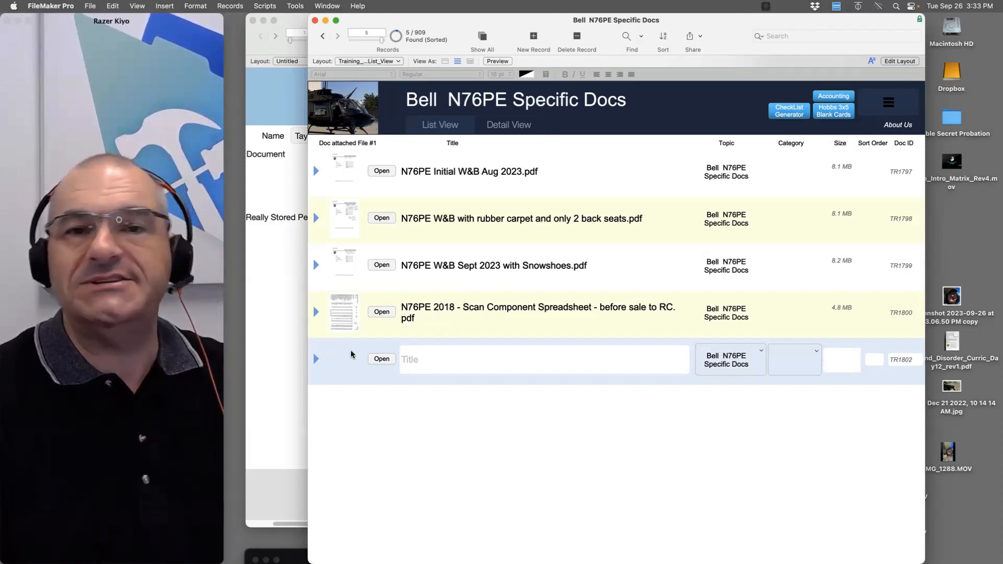
click(315, 360)
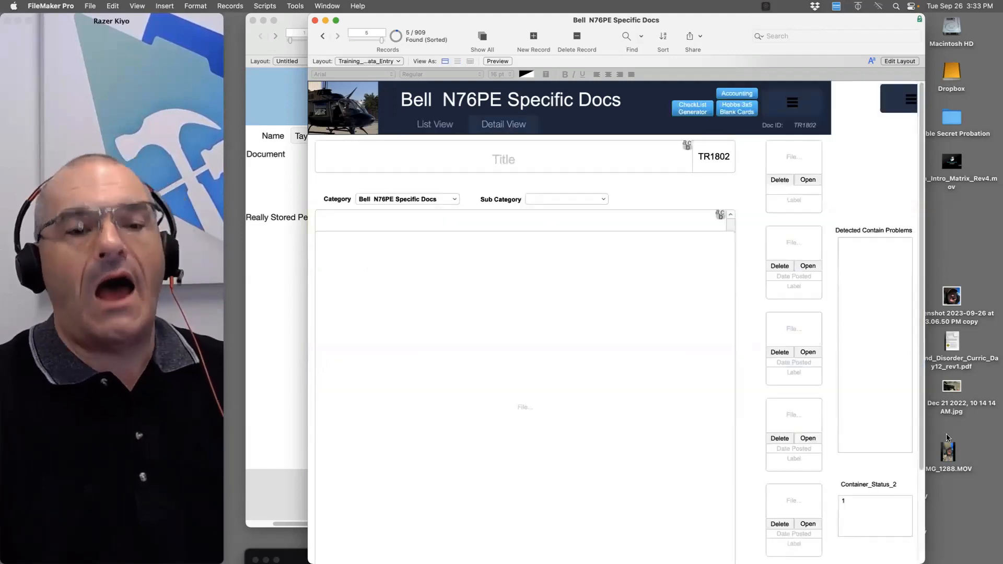
Drop IMG_1307.mov, then Law_and_Disorder_Curric_Day12_rev1.pdf, into Container_1
click(948, 462)
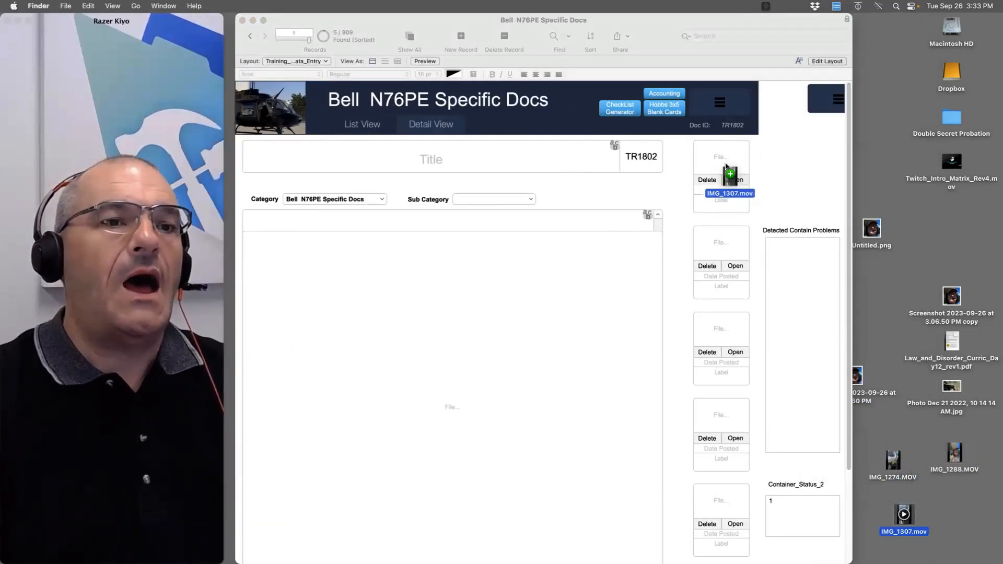
drag(781, 180, 730, 148)
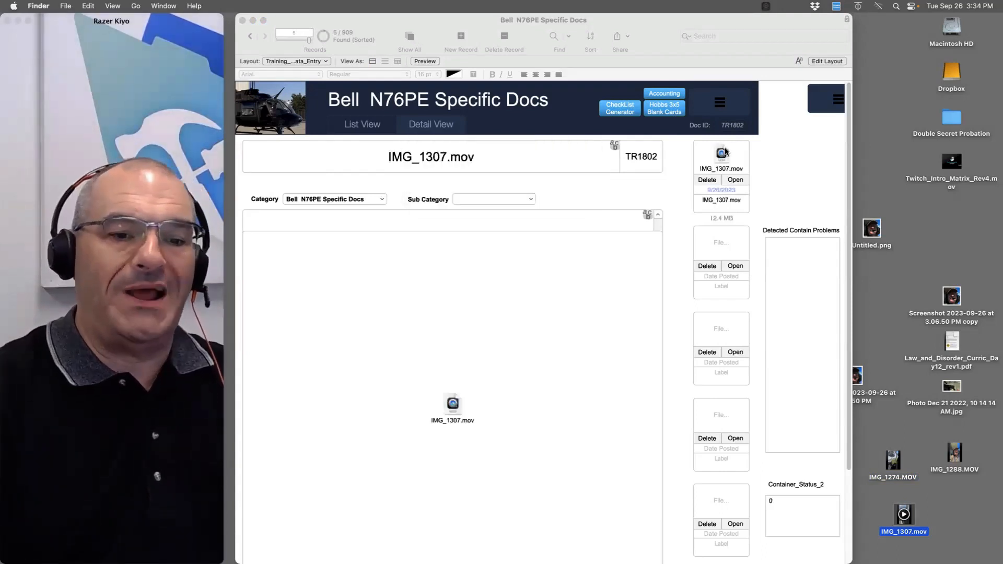
drag(949, 364, 722, 164)
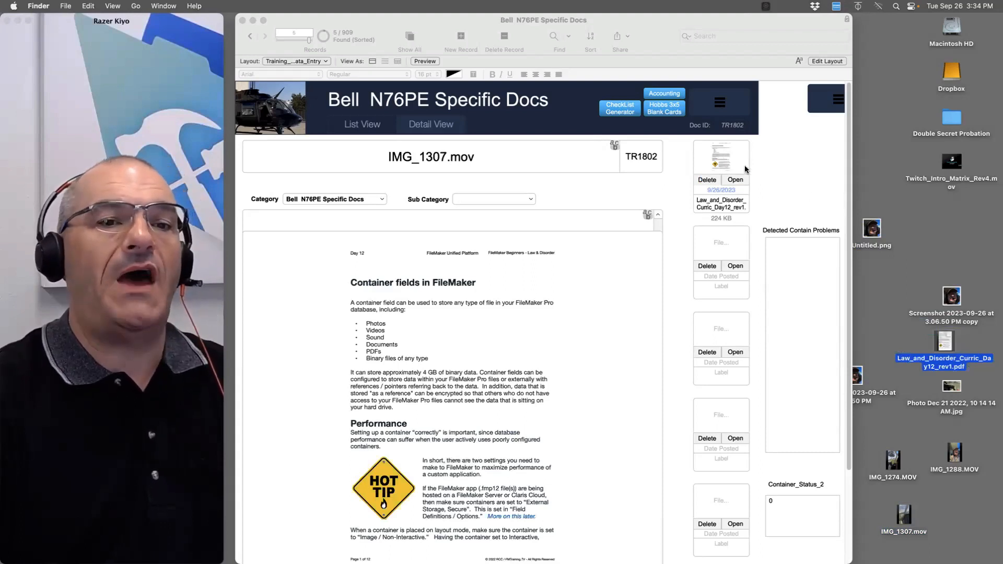
Put five desktop files into a new untitled folder and try inserting that folder into Container_1
drag(916, 225, 867, 418)
click(938, 256)
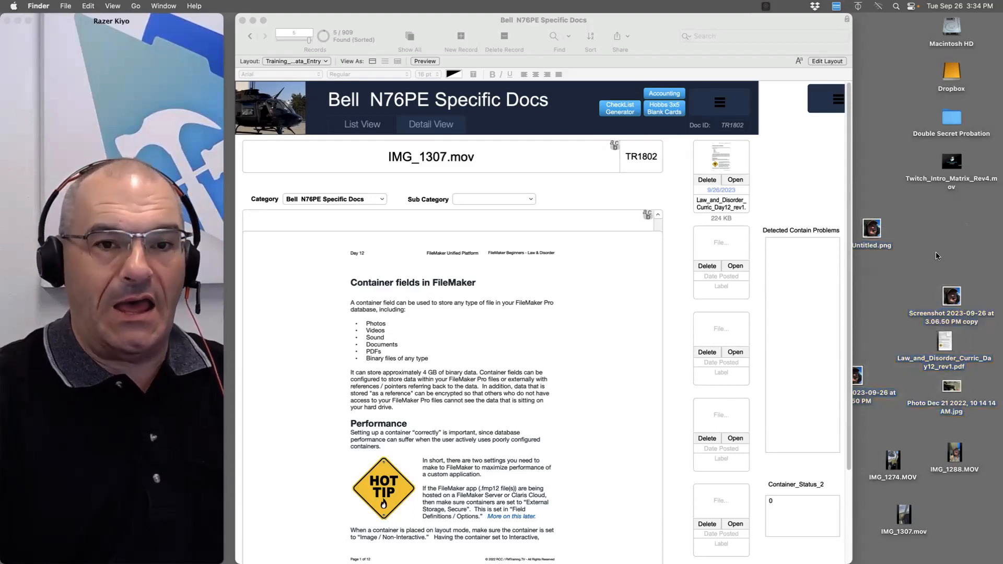
key(super+shift+n)
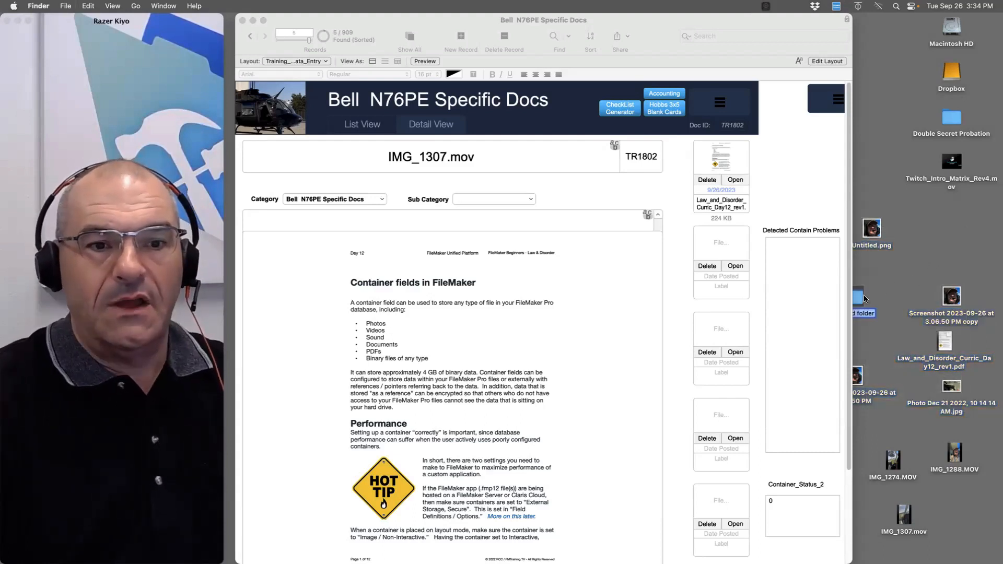
drag(865, 299, 843, 397)
drag(946, 386, 958, 219)
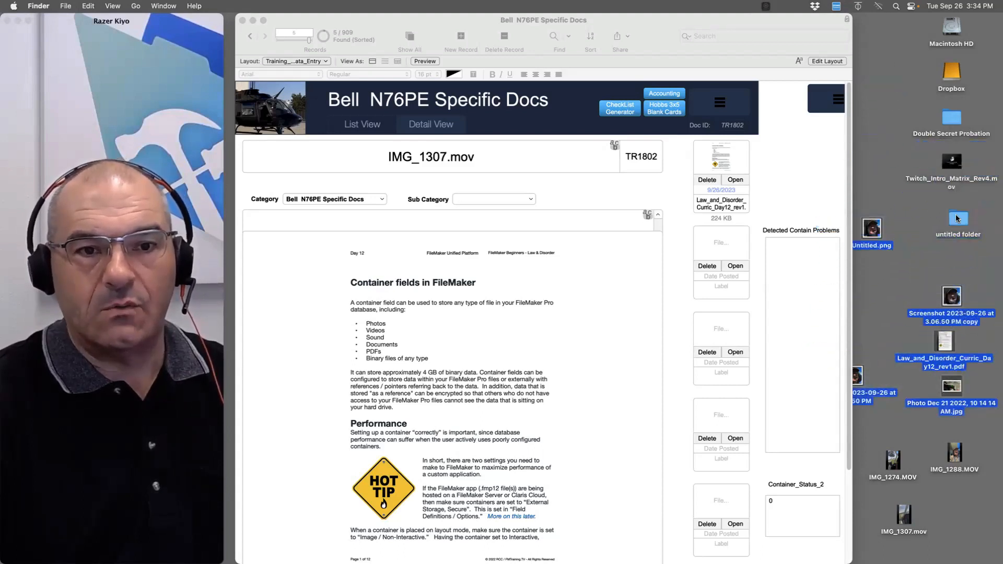
double_click(959, 220)
key(super+w)
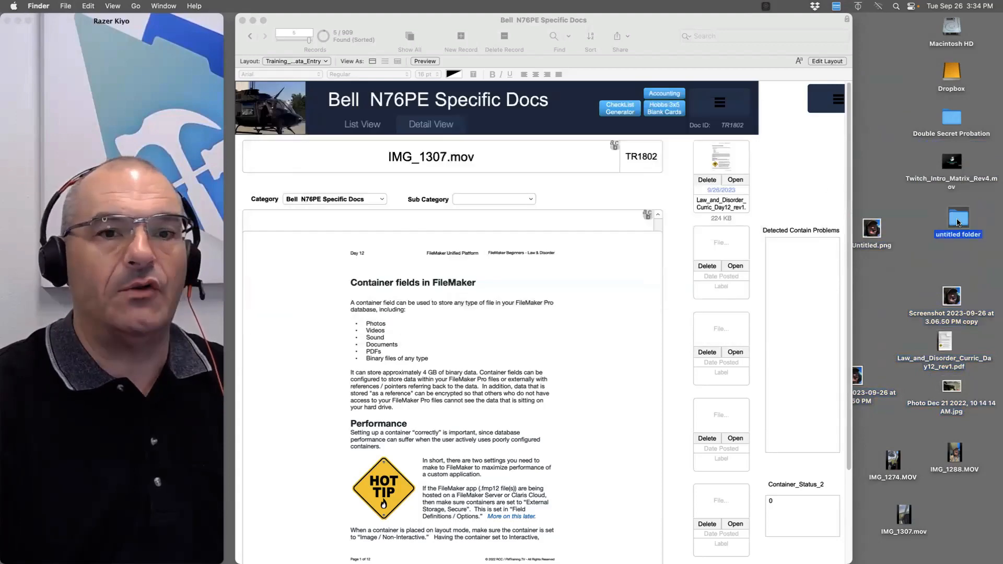
drag(959, 222, 724, 162)
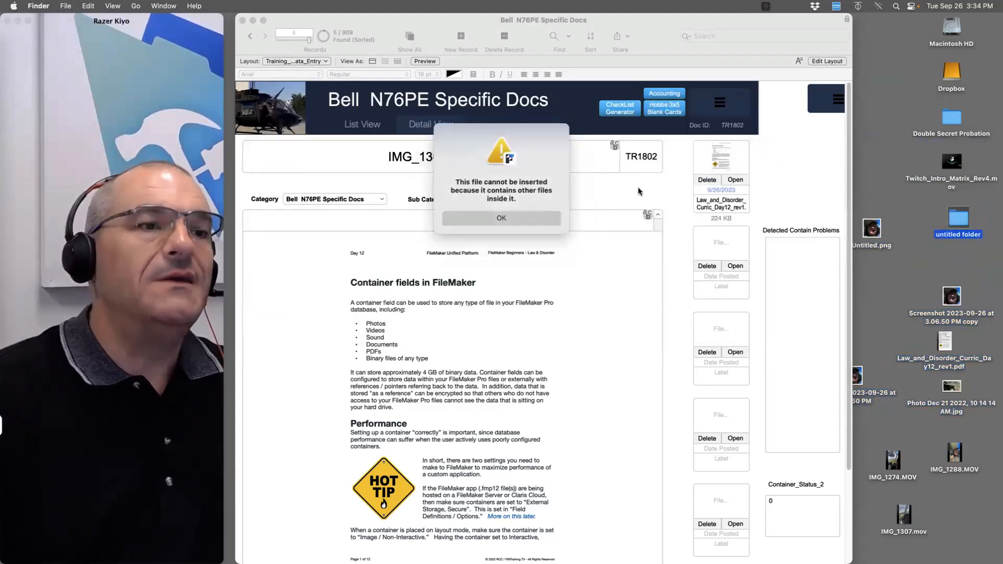
Dismiss the alert, compress the untitled folder, and insert untitled folder.zip into Container_1
click(523, 219)
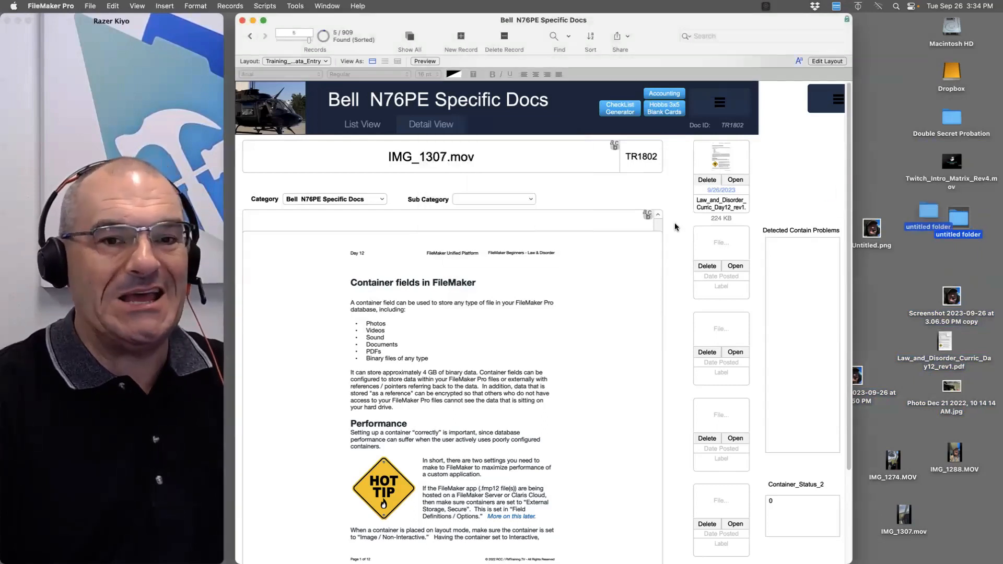
click(958, 218)
right_click(959, 218)
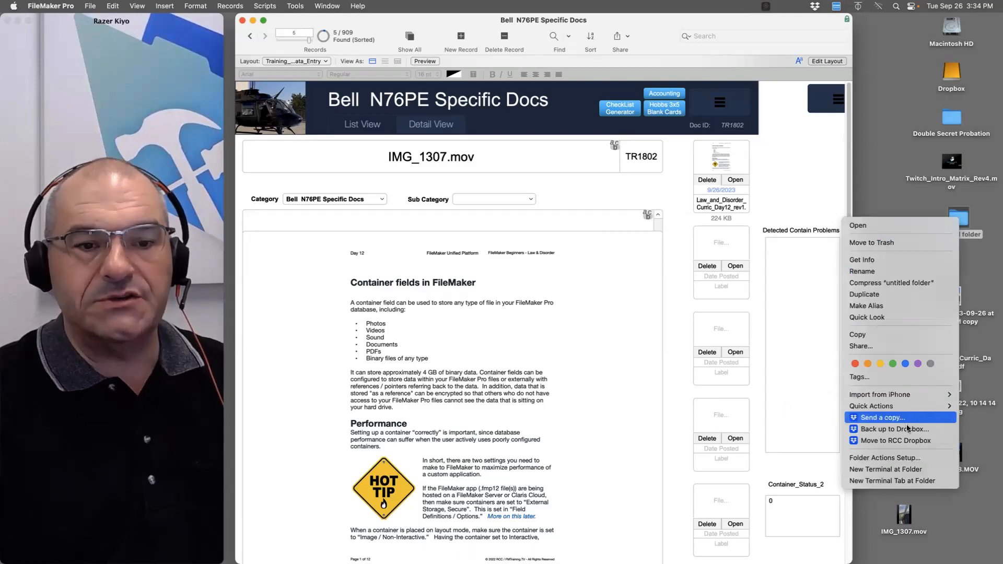
click(923, 282)
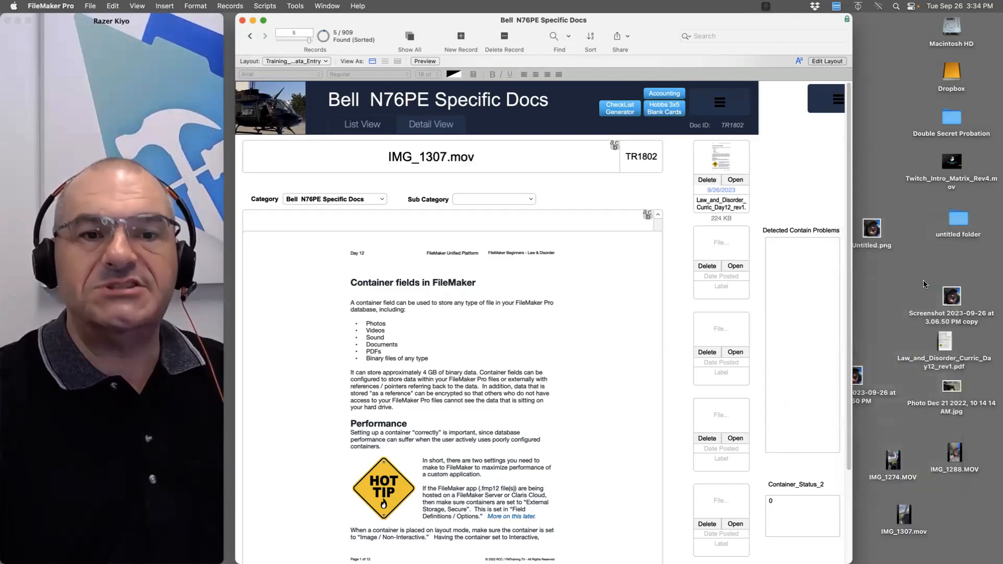
drag(966, 230, 719, 166)
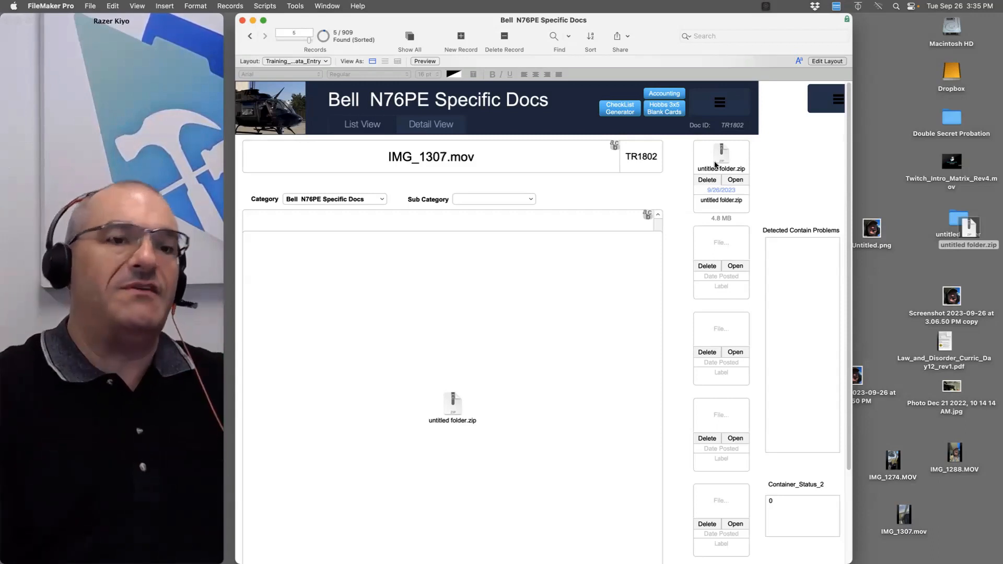
drag(987, 211, 970, 215)
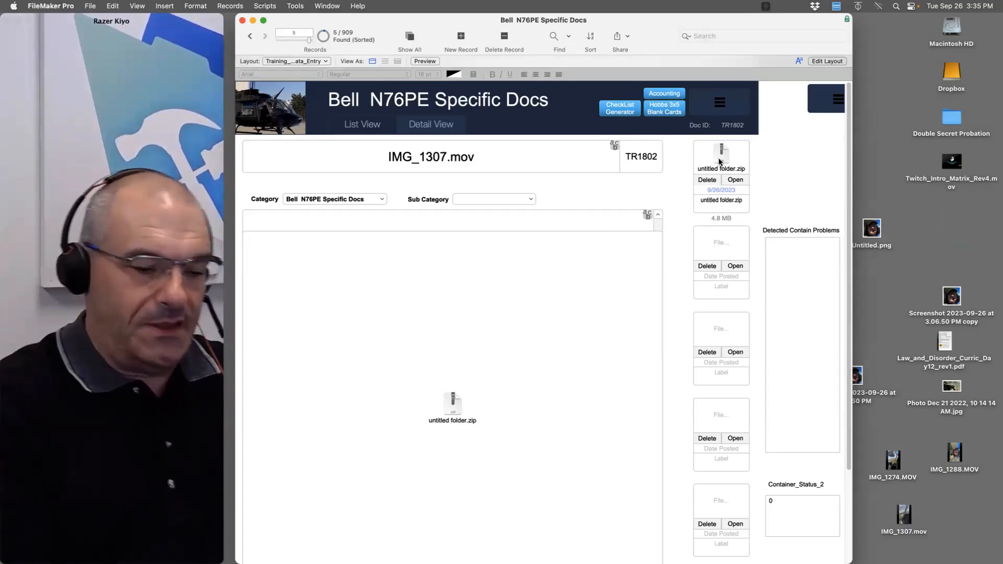
key(super+l)
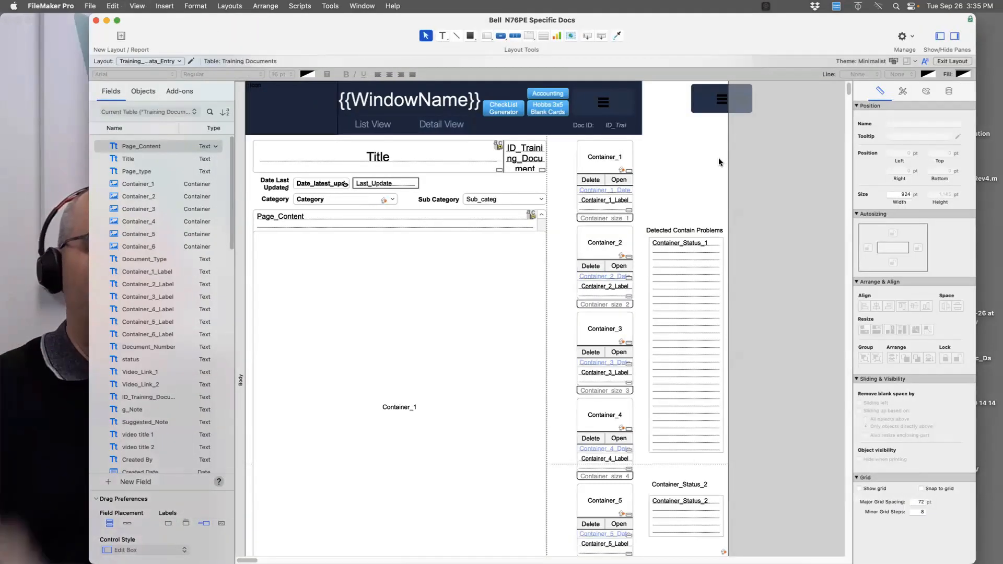
Set Container_1's Optimize for option to Interactive content (PDF, MP3, etc)
drag(372, 49, 494, 5)
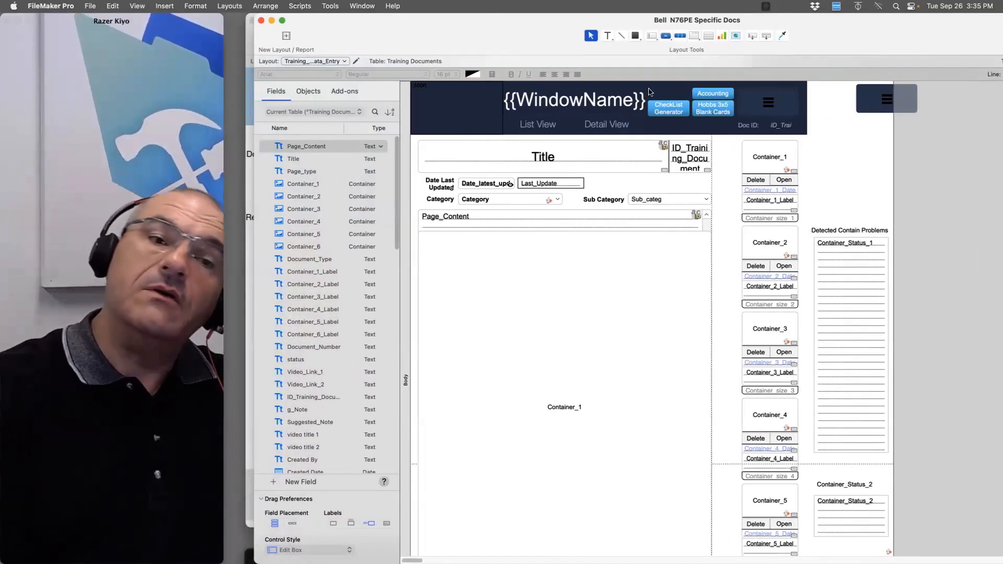
click(778, 158)
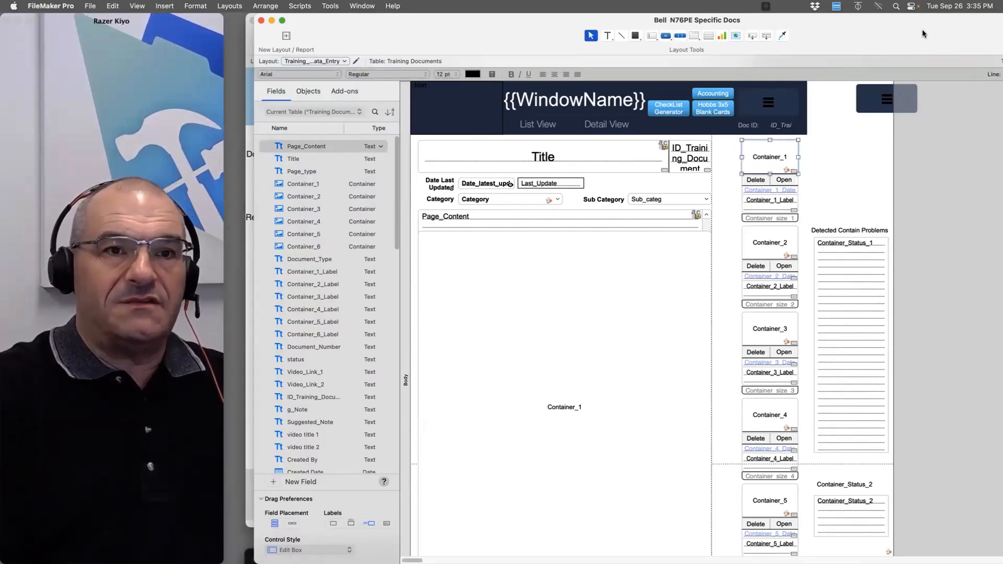
drag(923, 34, 765, 33)
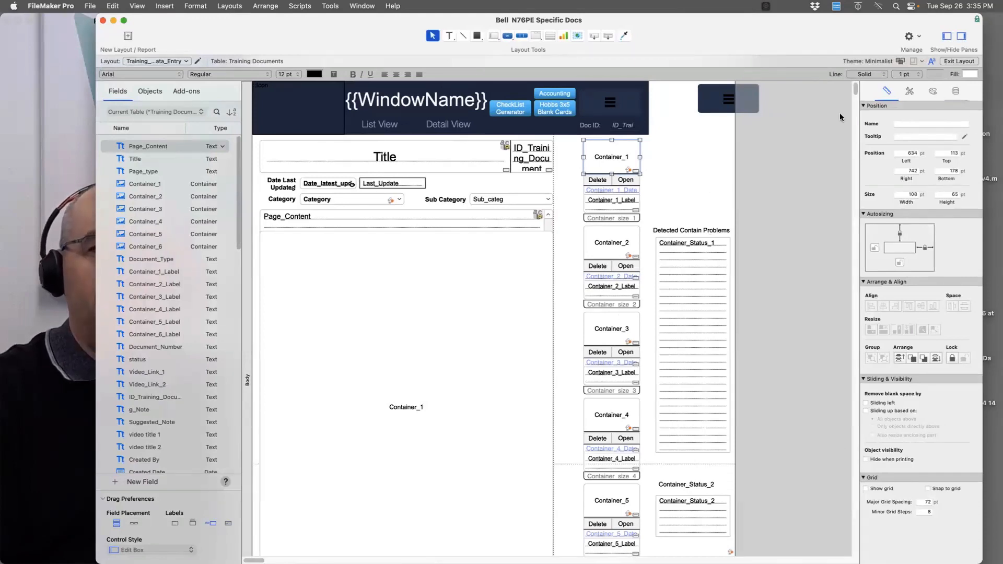
click(956, 92)
scroll(920, 433, down, 2)
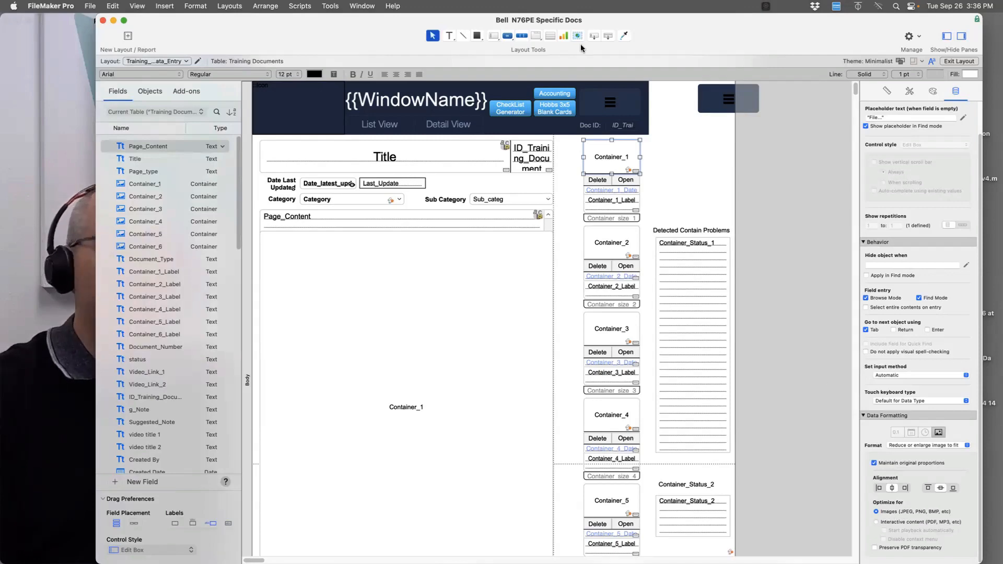
drag(651, 21, 583, 4)
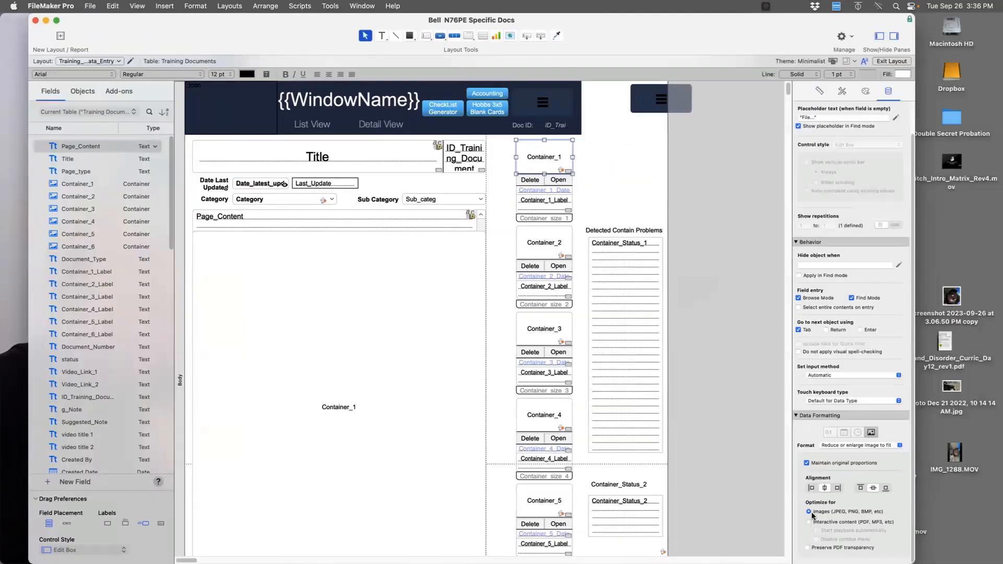
drag(916, 292, 781, 293)
drag(254, 27, 467, 5)
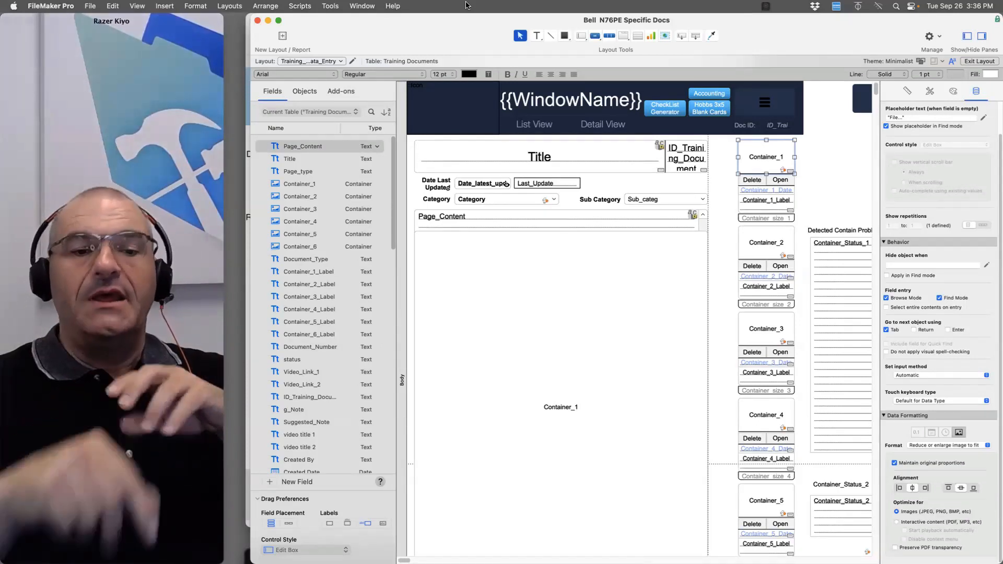
click(897, 522)
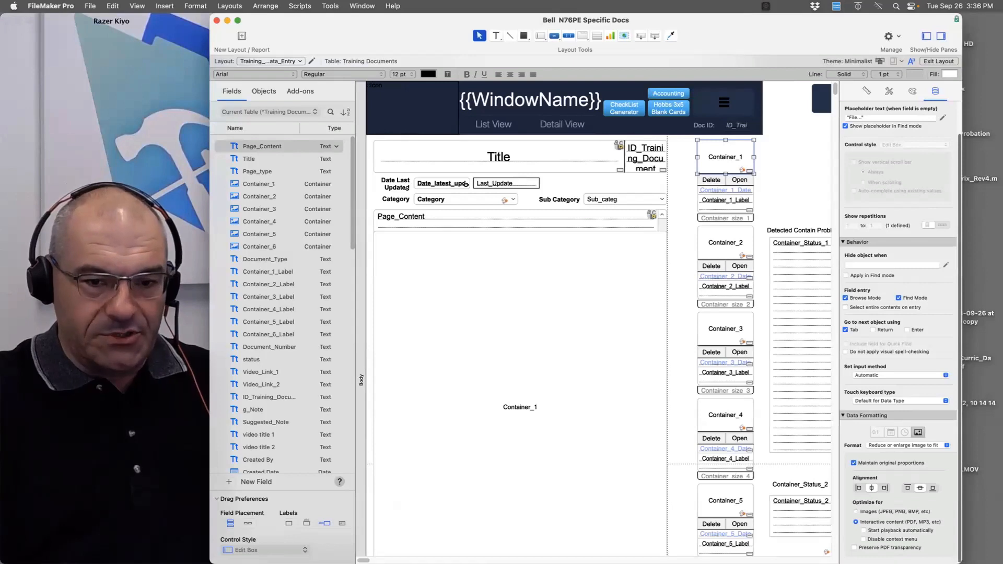
Move the Bell window aside and close it to bring up the Untitled database
drag(963, 292, 874, 293)
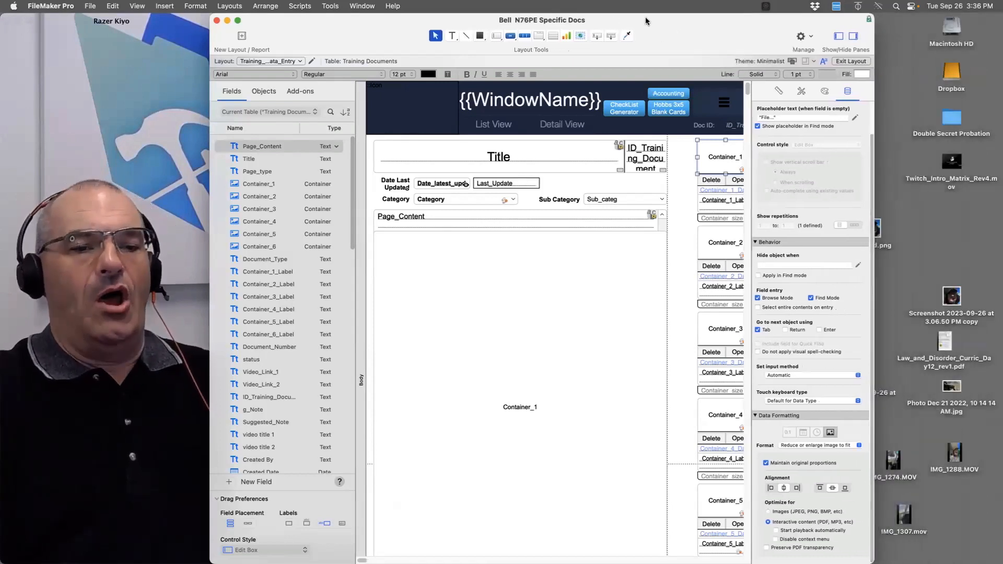
drag(683, 19, 708, 33)
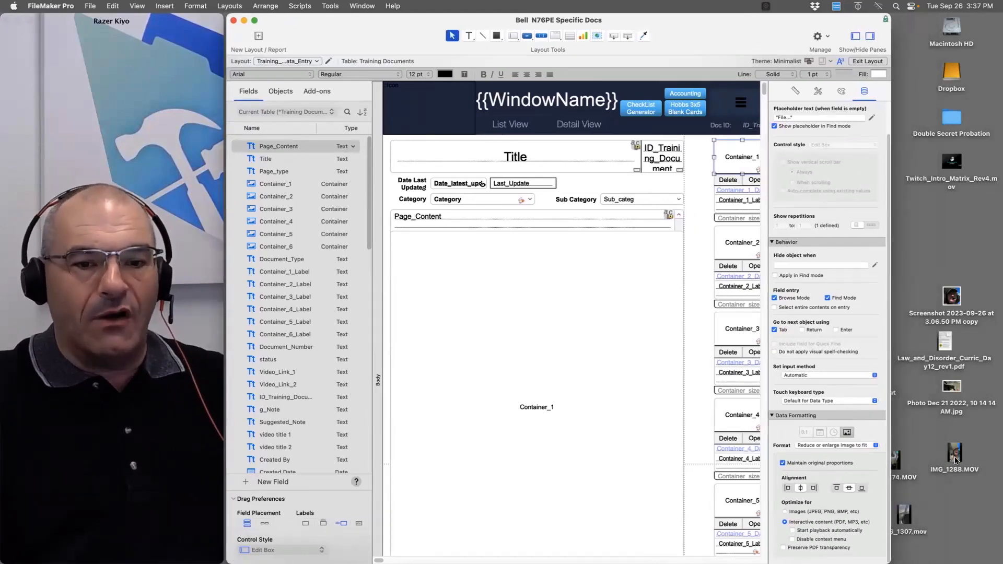
drag(956, 460, 963, 464)
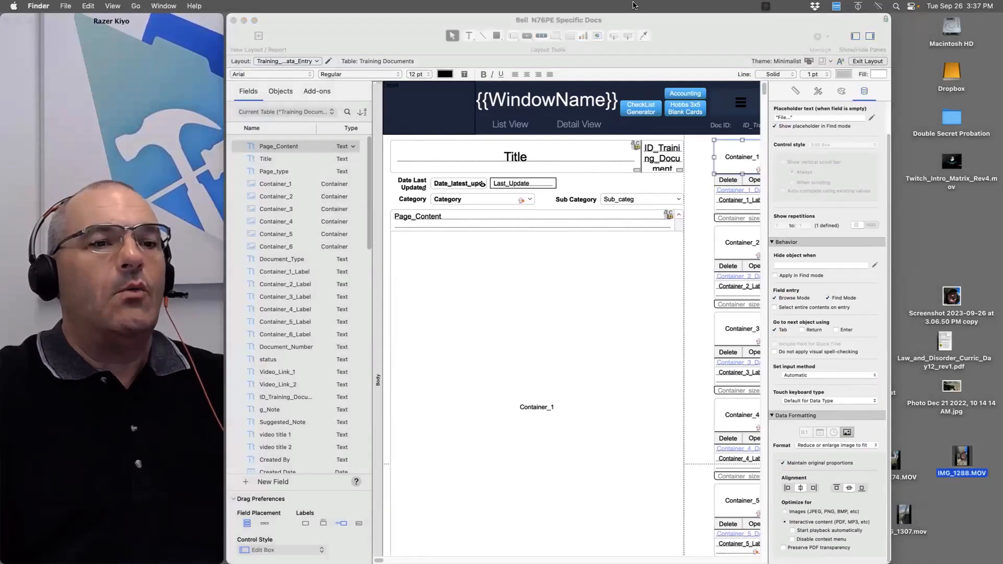
drag(680, 31, 692, 208)
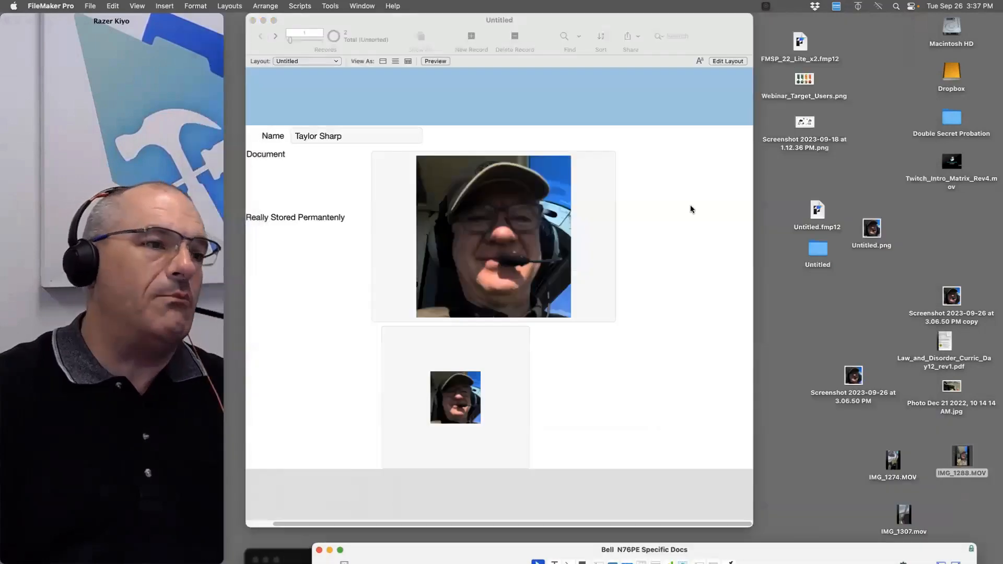
key(super+w)
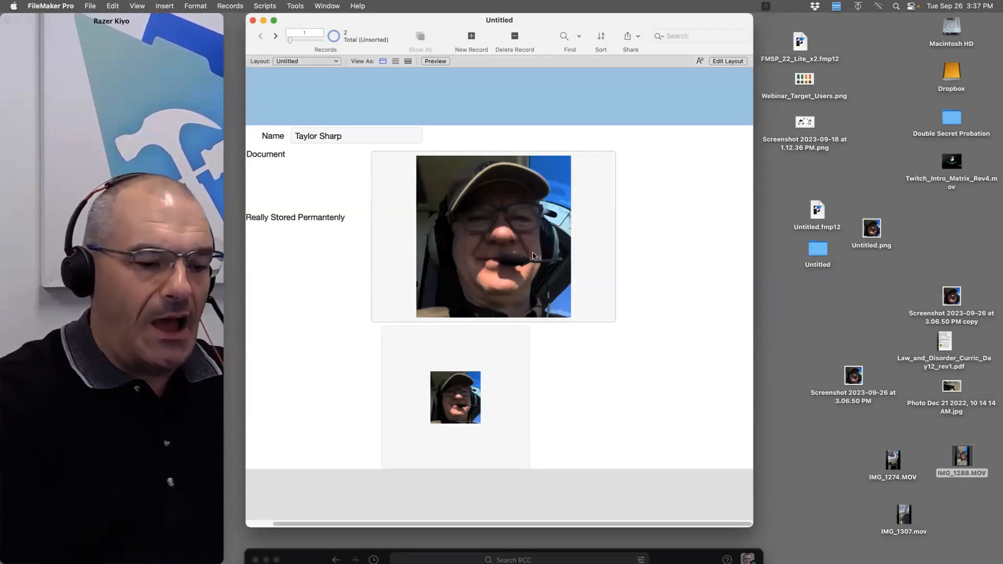
Shrink the Digital Document container and copy it to the right with a label
key(super+l)
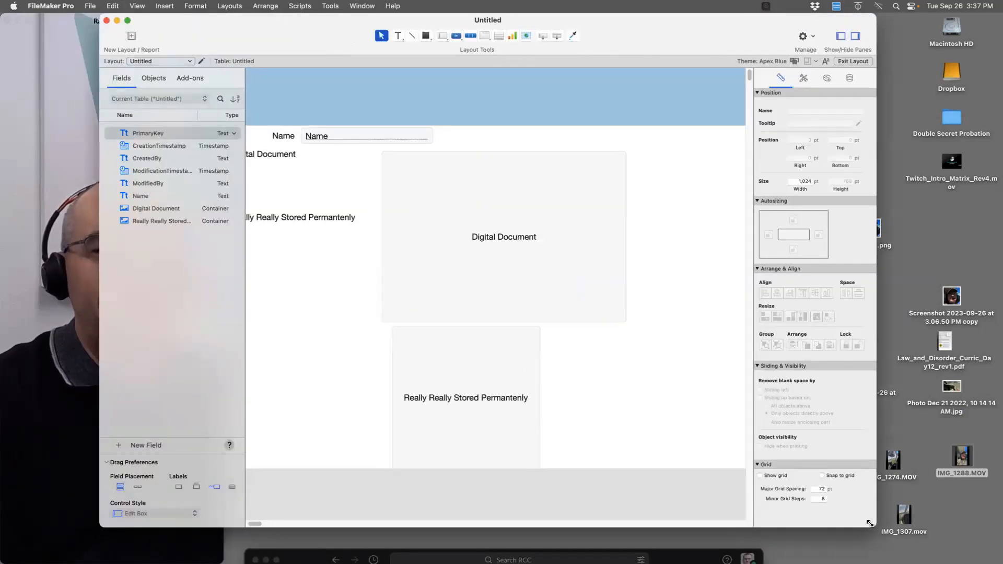
drag(870, 523, 966, 535)
click(615, 294)
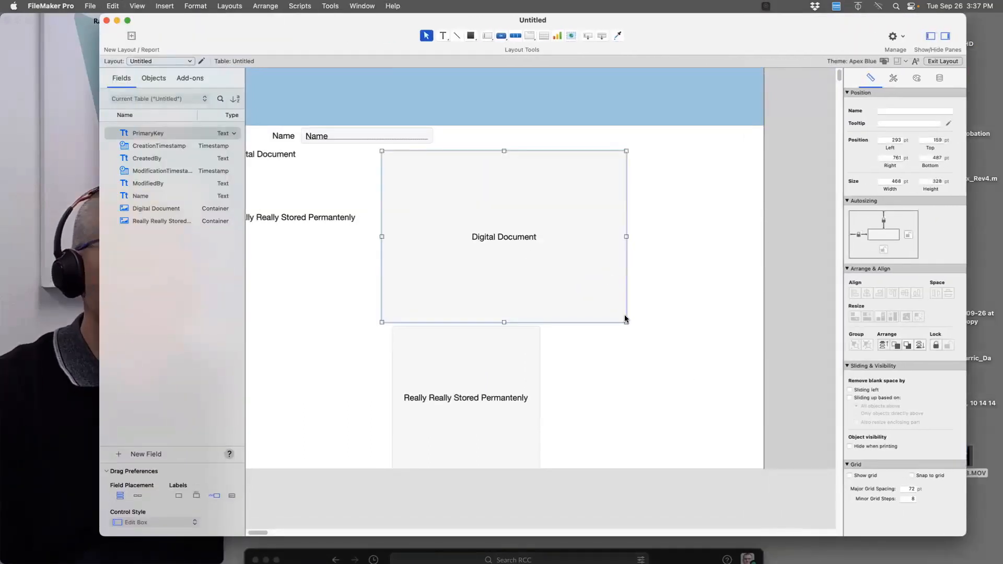
drag(627, 323, 556, 285)
drag(519, 239, 511, 260)
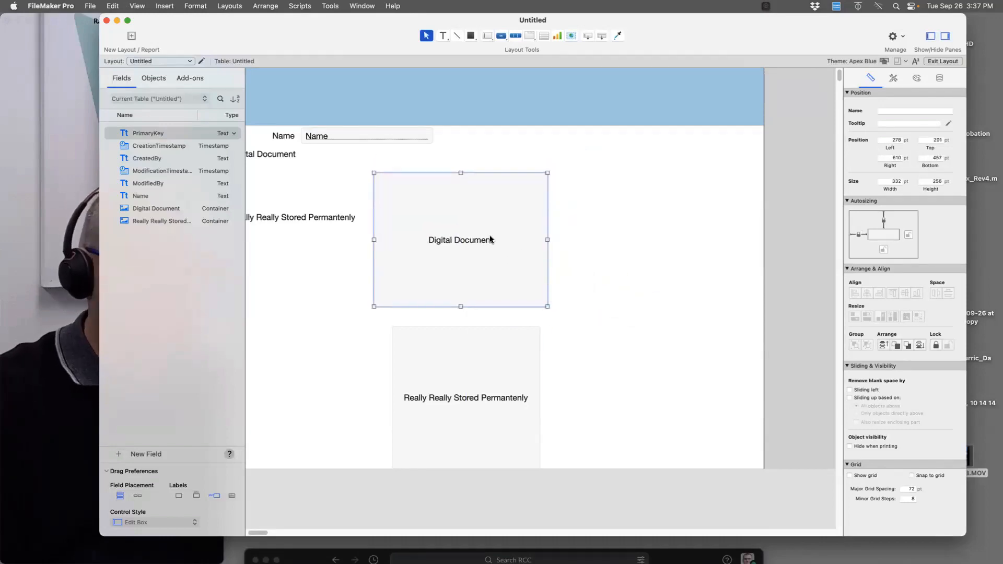
double_click(491, 239)
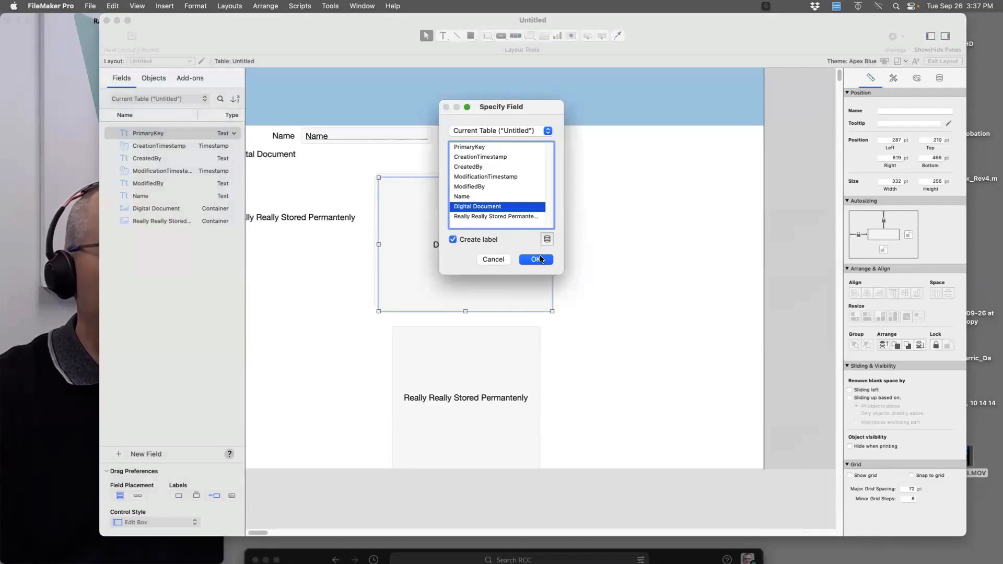
click(540, 259)
drag(545, 240, 746, 239)
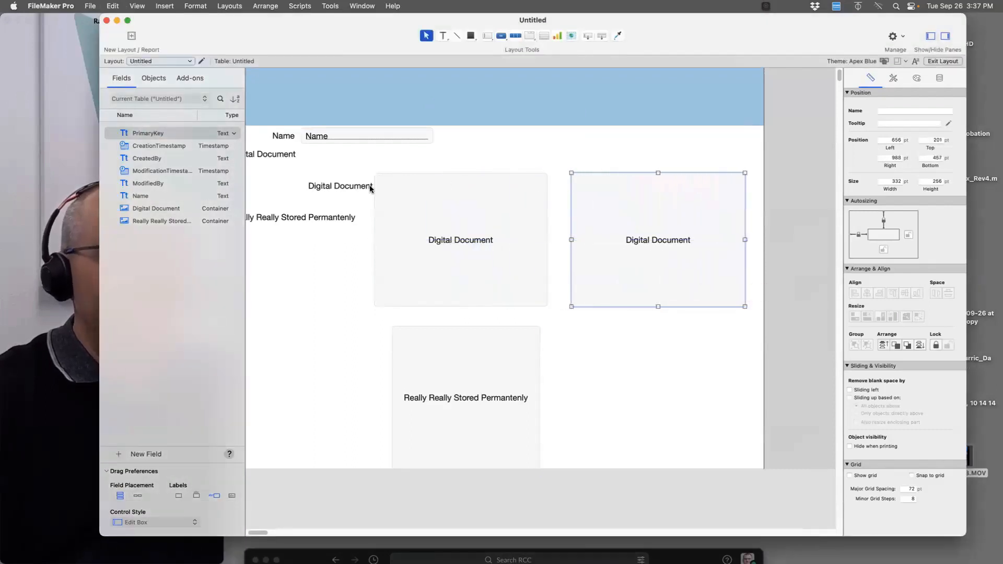
Reposition the Digital Document and 'Really Really Stored Permantenly' labels, then view the record
drag(340, 186, 612, 163)
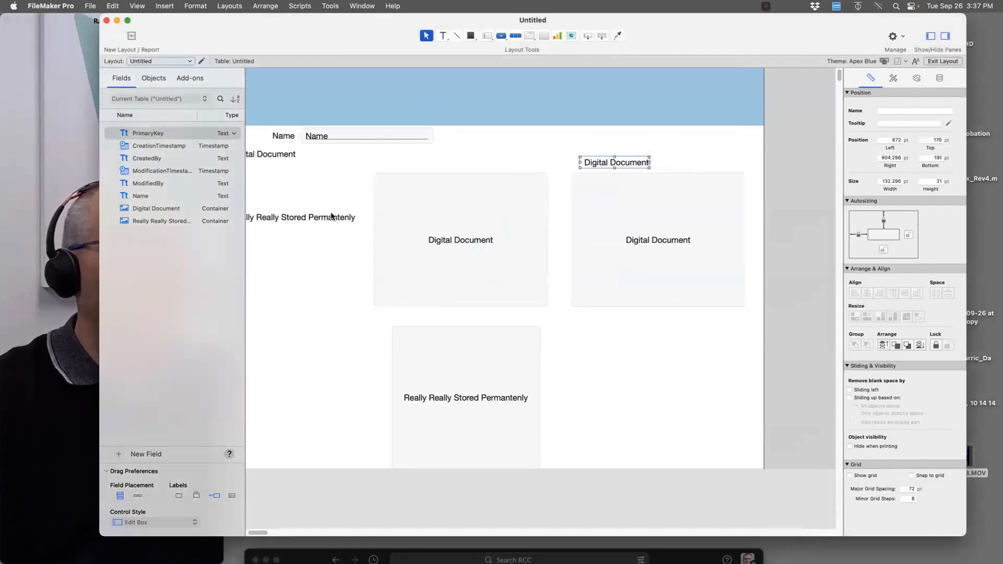
drag(332, 216, 439, 316)
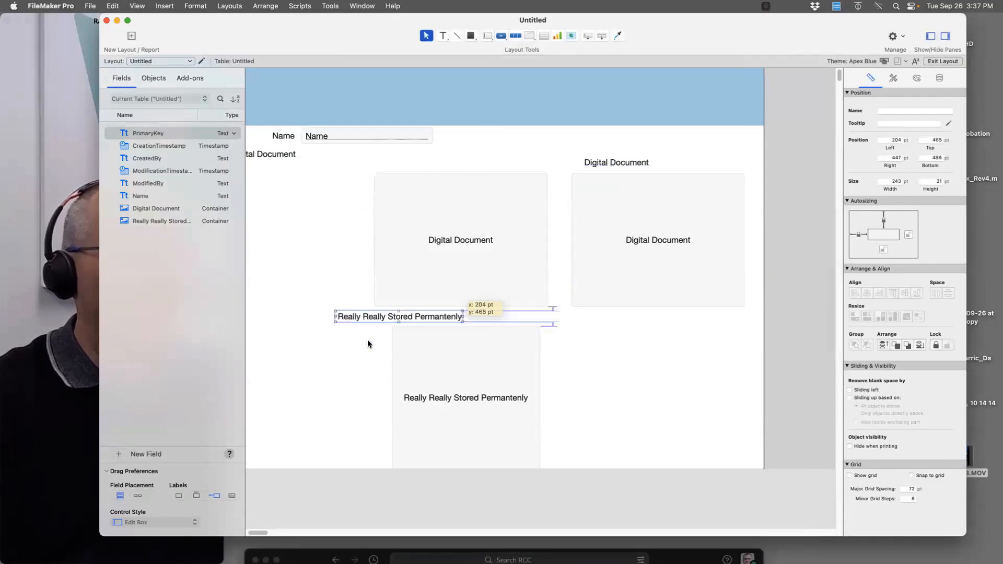
drag(368, 344, 285, 395)
click(612, 164)
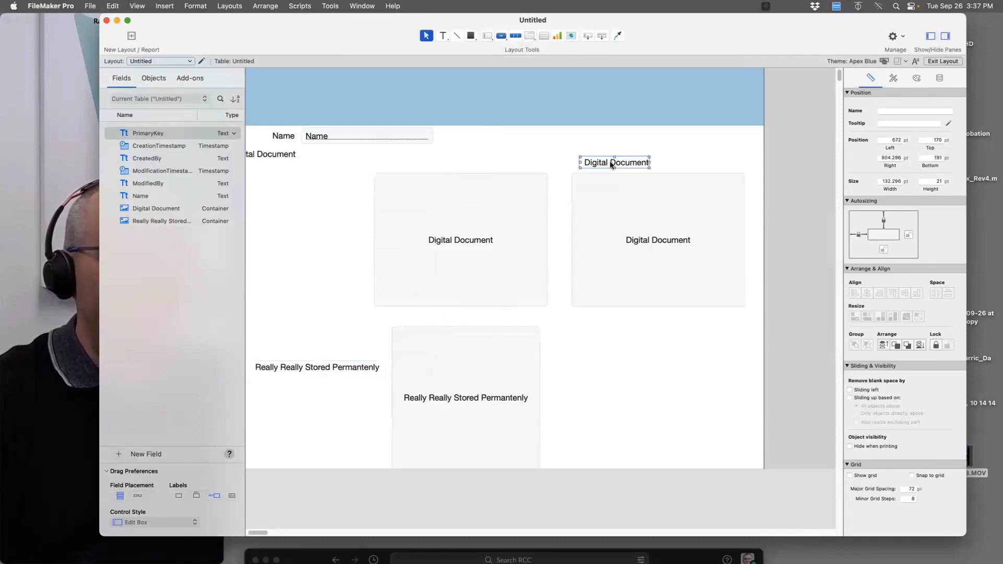
drag(614, 164, 419, 167)
key(super+b)
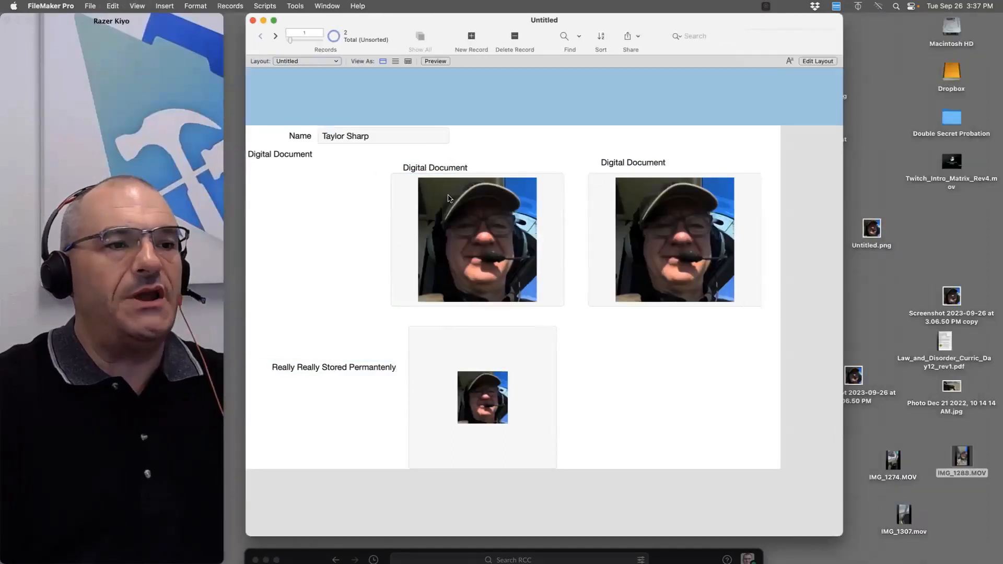
Try interactive-content optimization on the left container, then revert it to images
key(super+l)
click(486, 235)
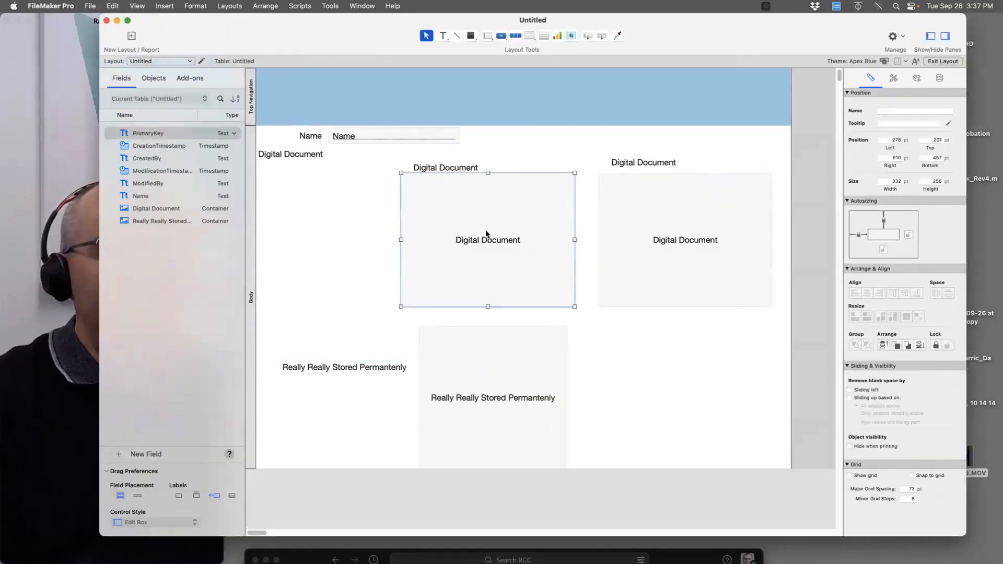
click(939, 79)
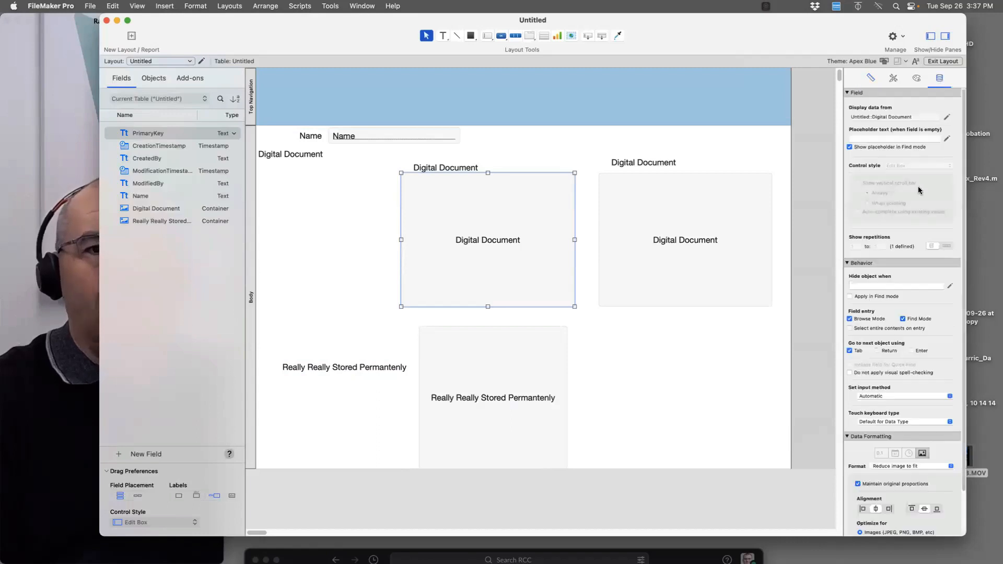
scroll(883, 509, down, 5)
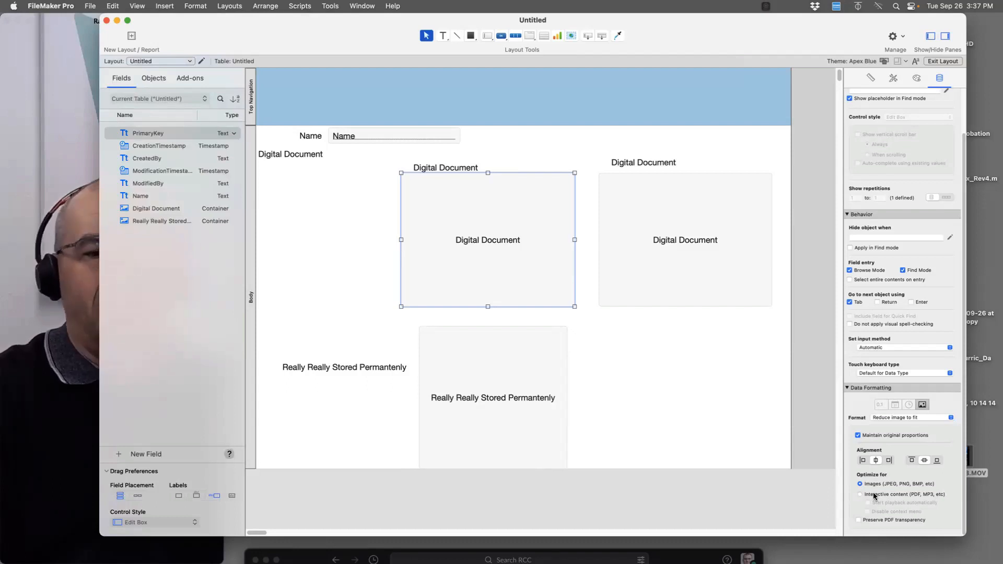
click(875, 496)
click(875, 489)
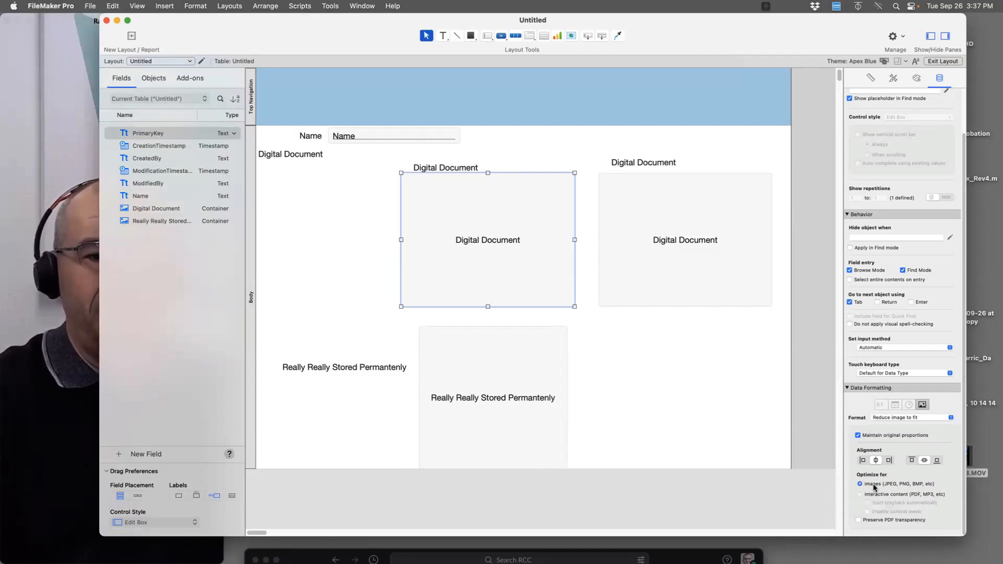
Relabel the right container 'Digital Document Interactive' and optimize it for interactive content
double_click(635, 164)
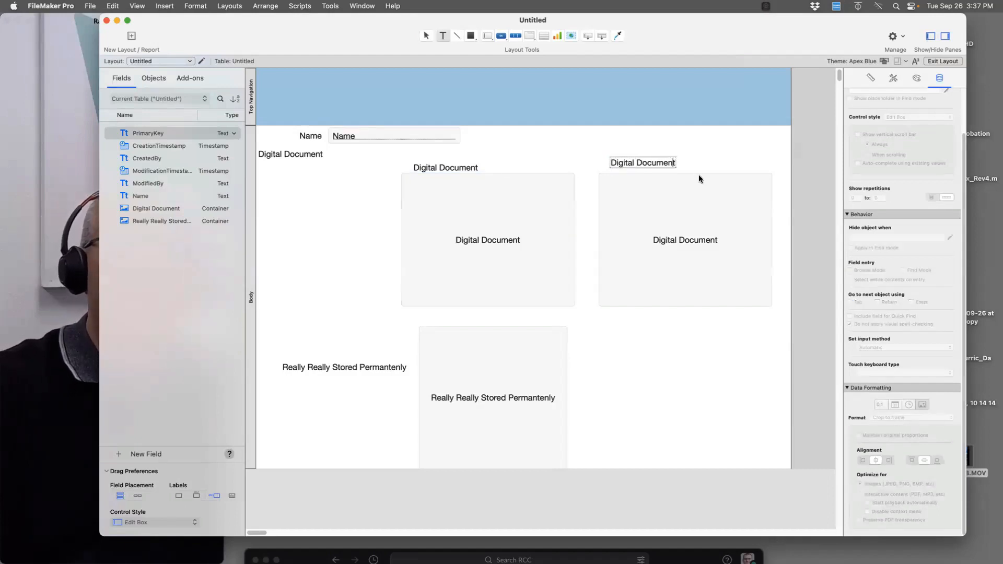
text(Inter)
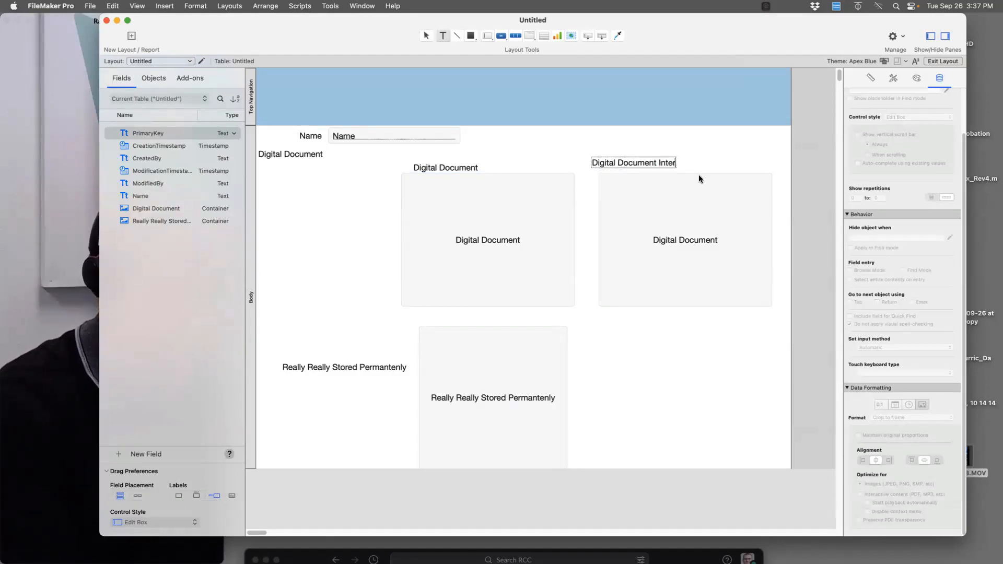
text(adtive)
key(Escape)
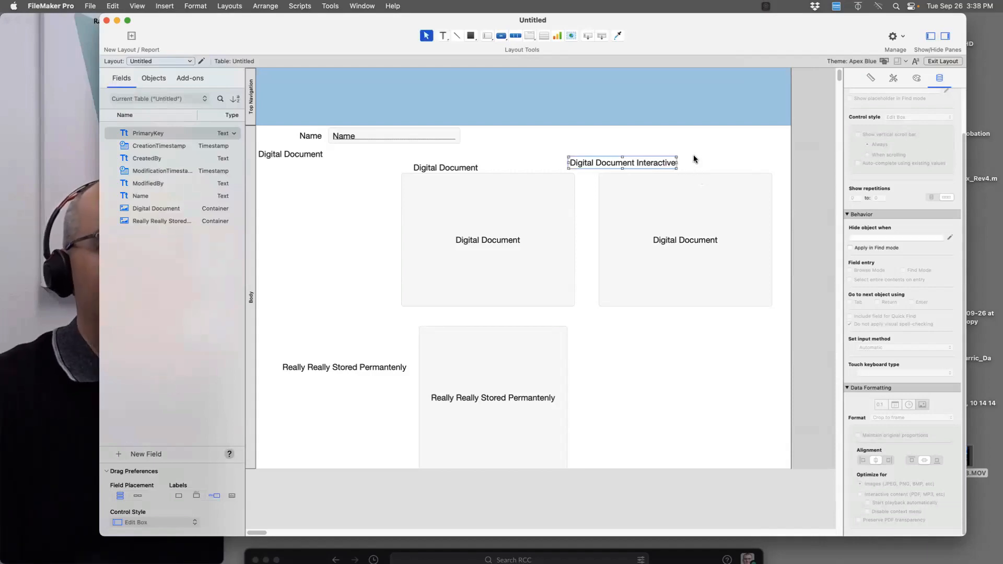
drag(663, 164, 695, 164)
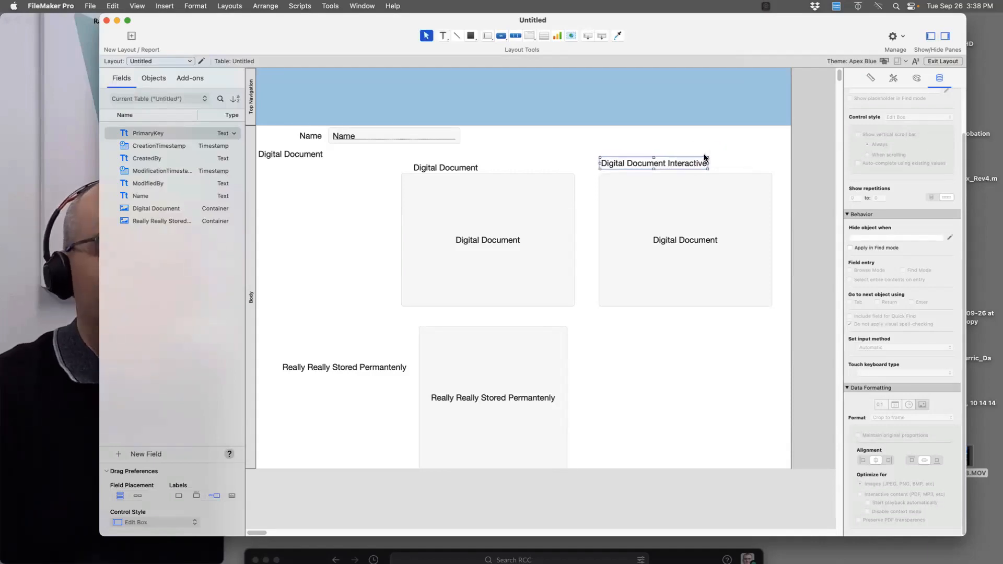
click(610, 149)
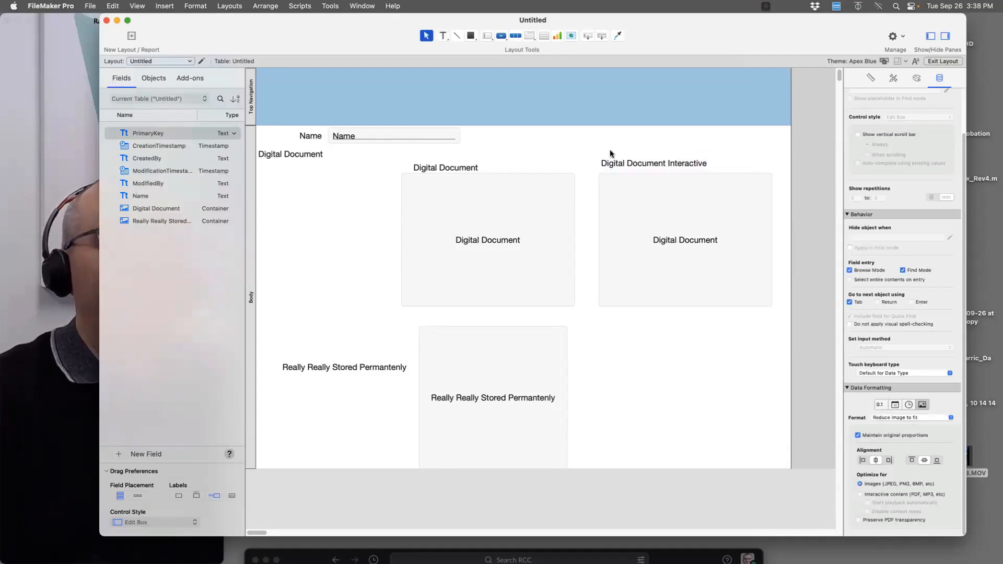
click(730, 278)
click(894, 495)
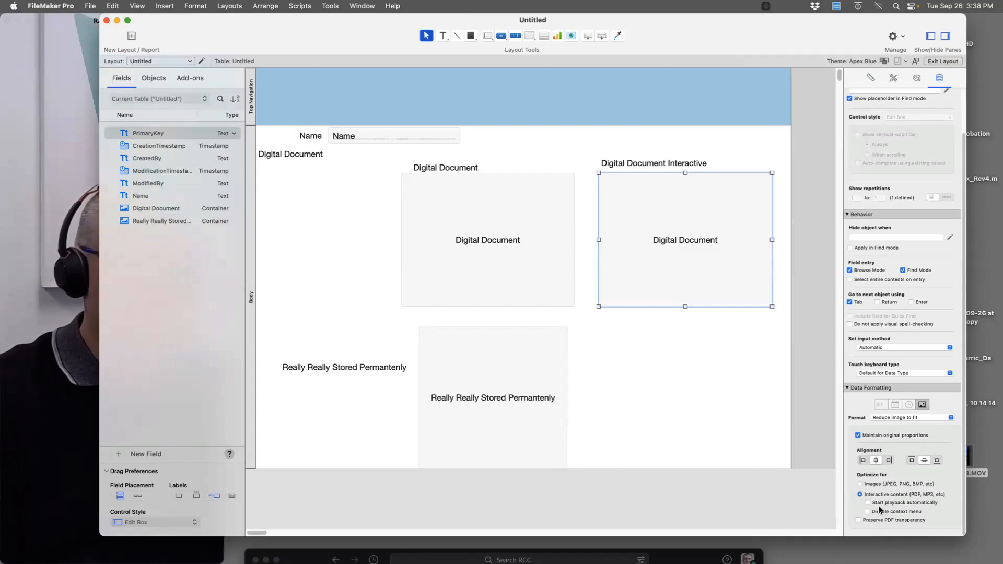
key(super+b)
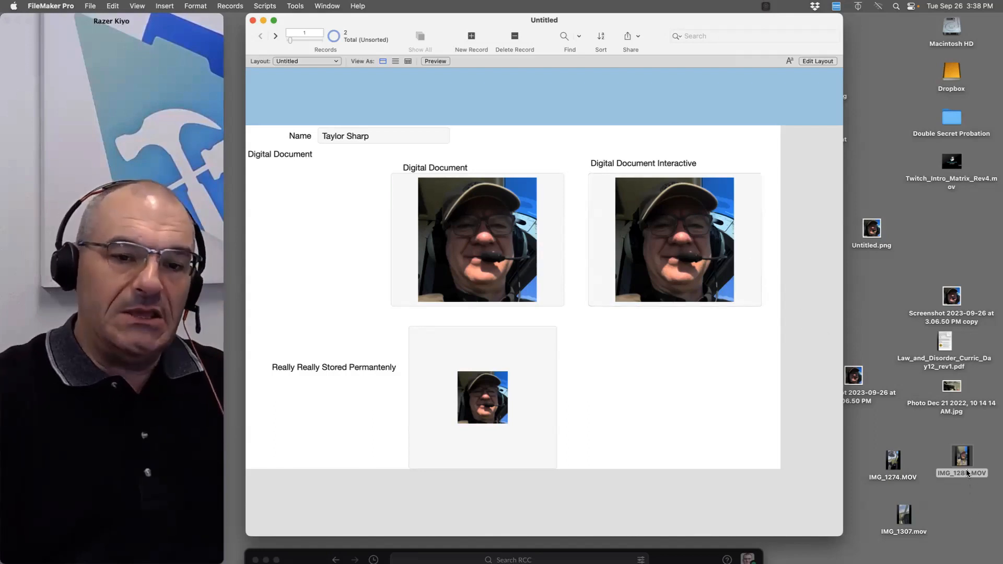
Drop IMG_1288.MOV into the containers and play, then pause, it in the interactive one
drag(967, 469, 526, 270)
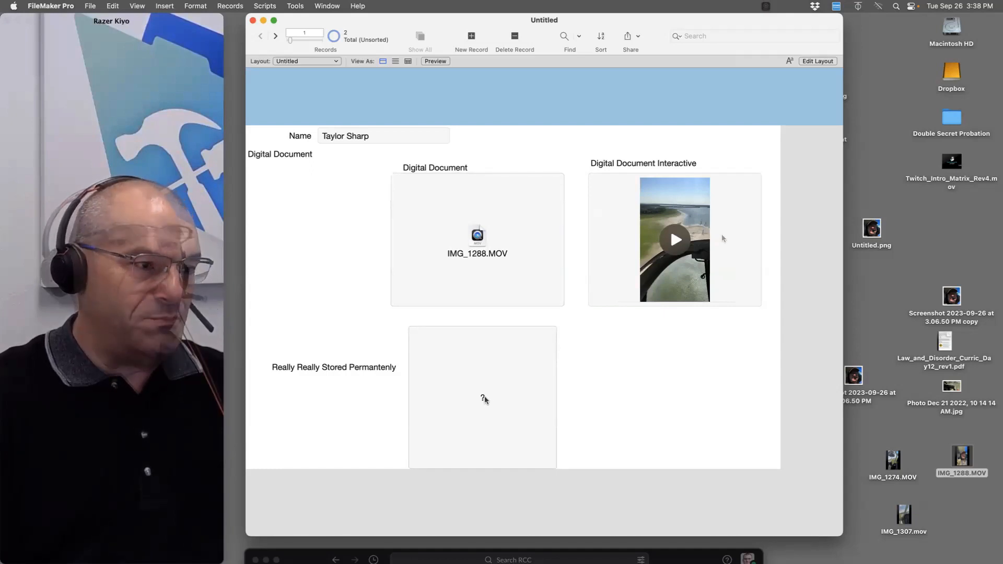
click(674, 247)
click(674, 247)
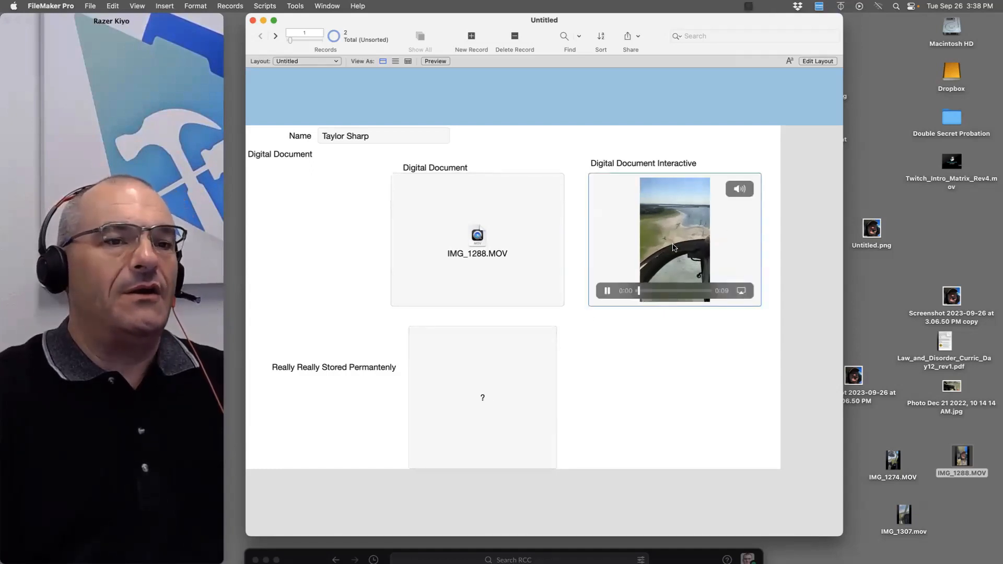
click(609, 291)
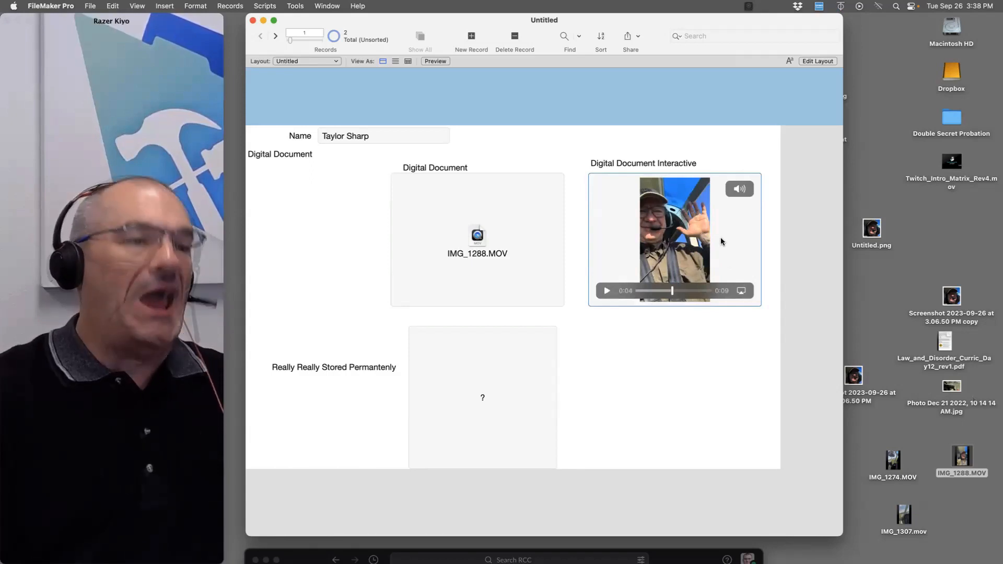
Drop the Law and Disorder PDF into the container and scroll and select its text
click(976, 286)
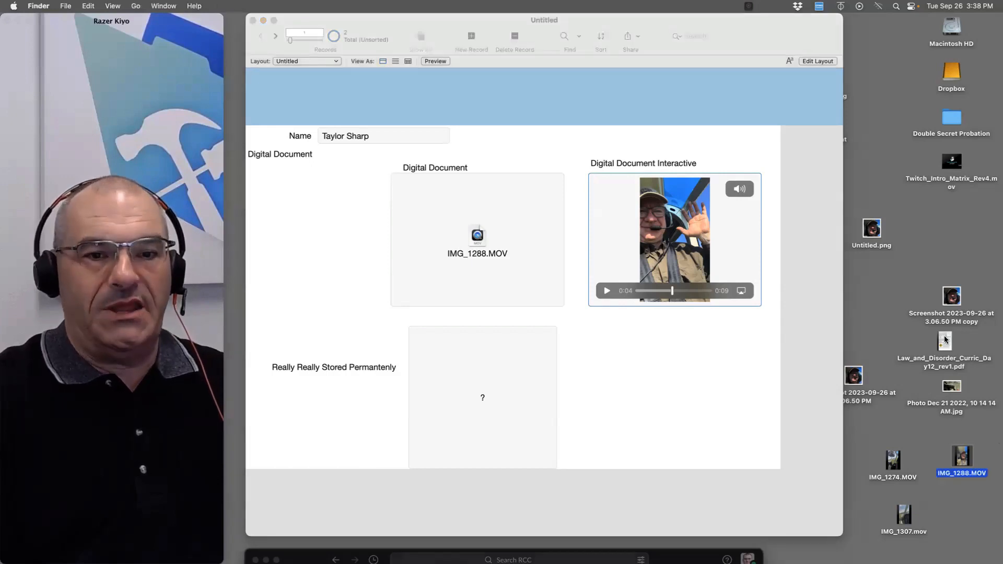
drag(944, 343, 509, 219)
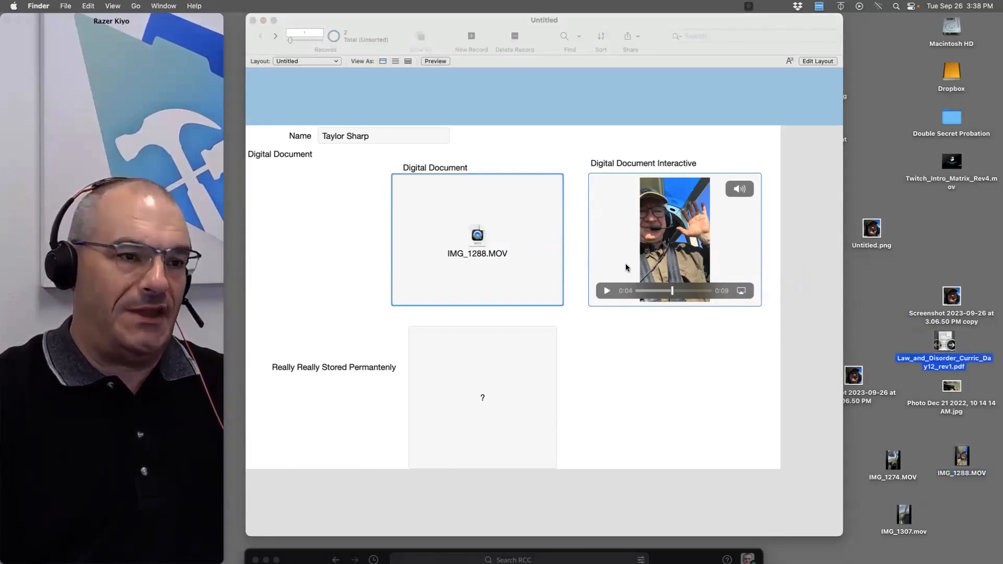
click(488, 221)
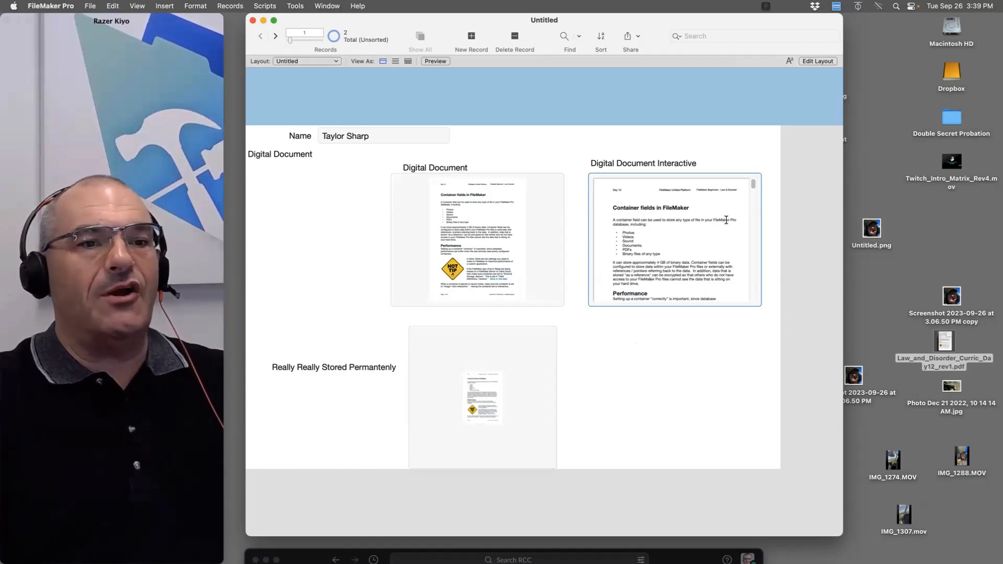
drag(753, 186, 753, 229)
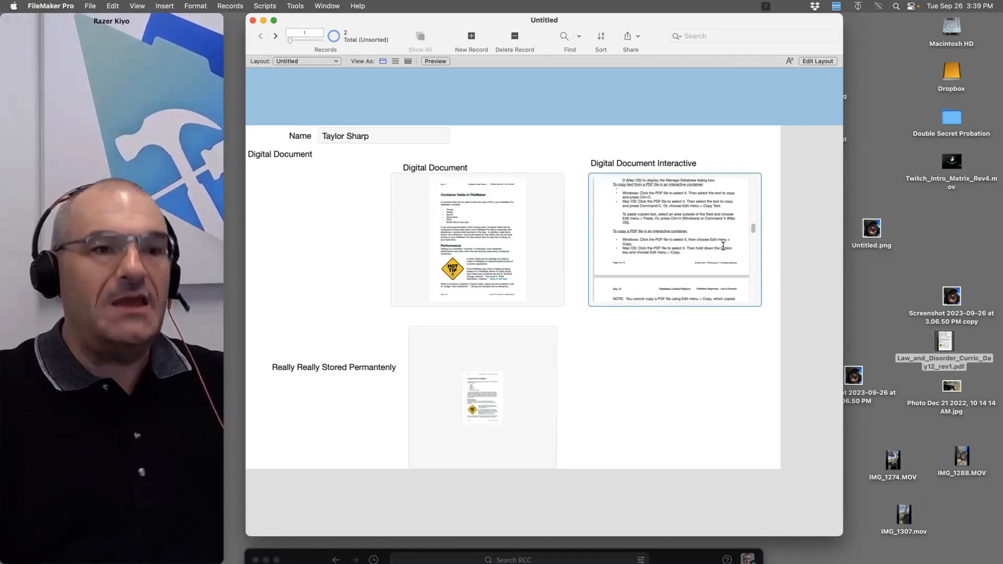
drag(675, 216, 671, 260)
scroll(681, 259, down, 10)
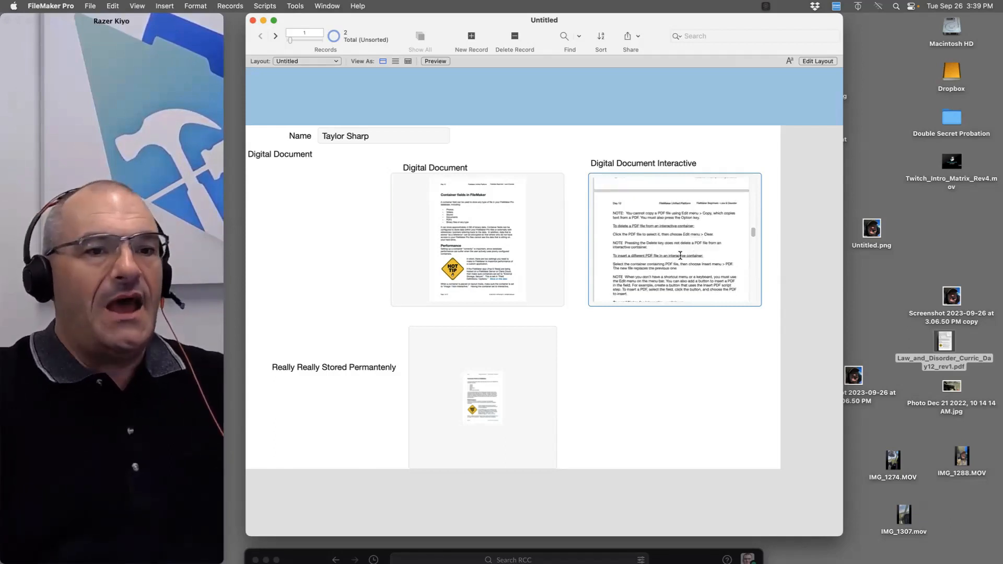
drag(651, 254, 674, 285)
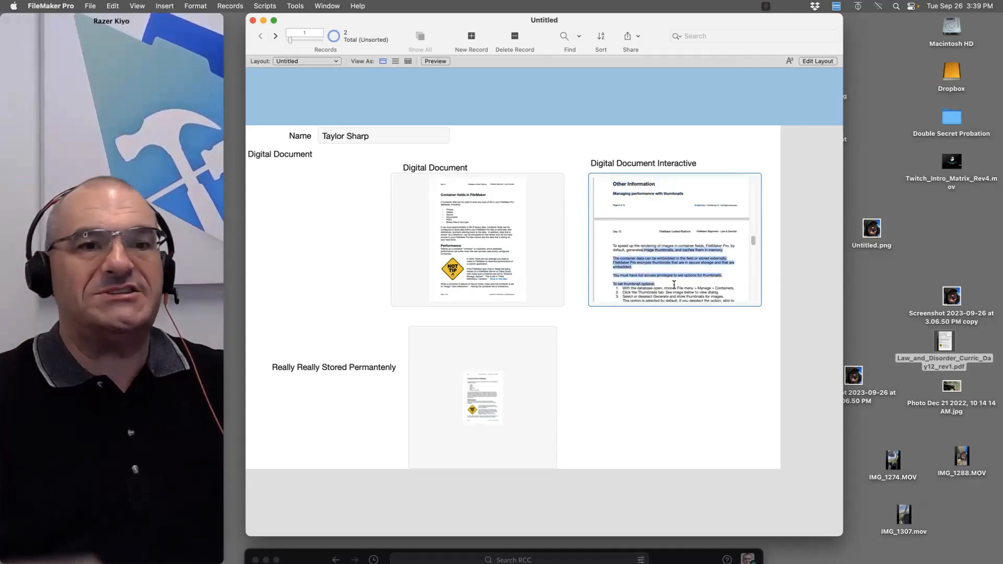
drag(663, 22, 669, 195)
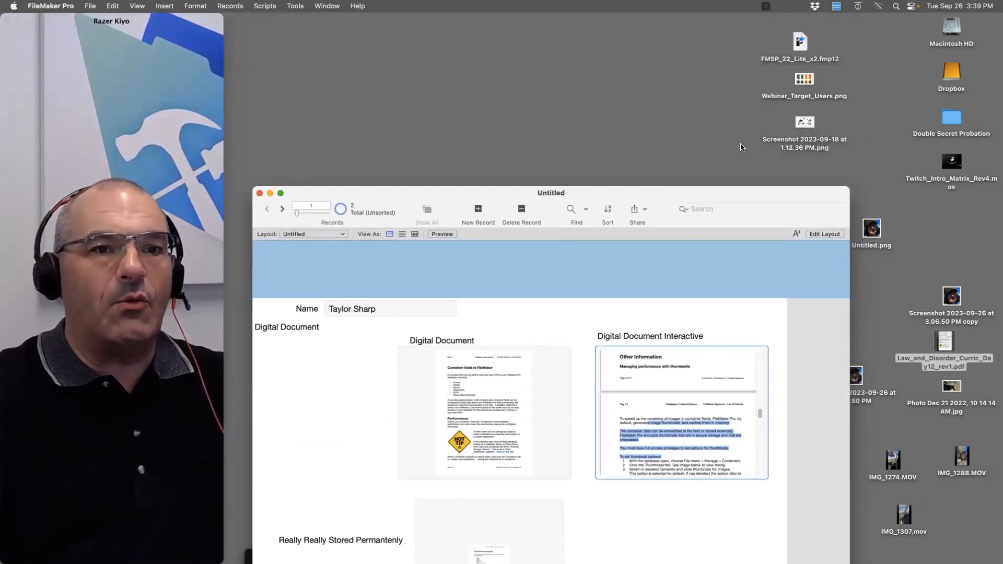
double_click(792, 92)
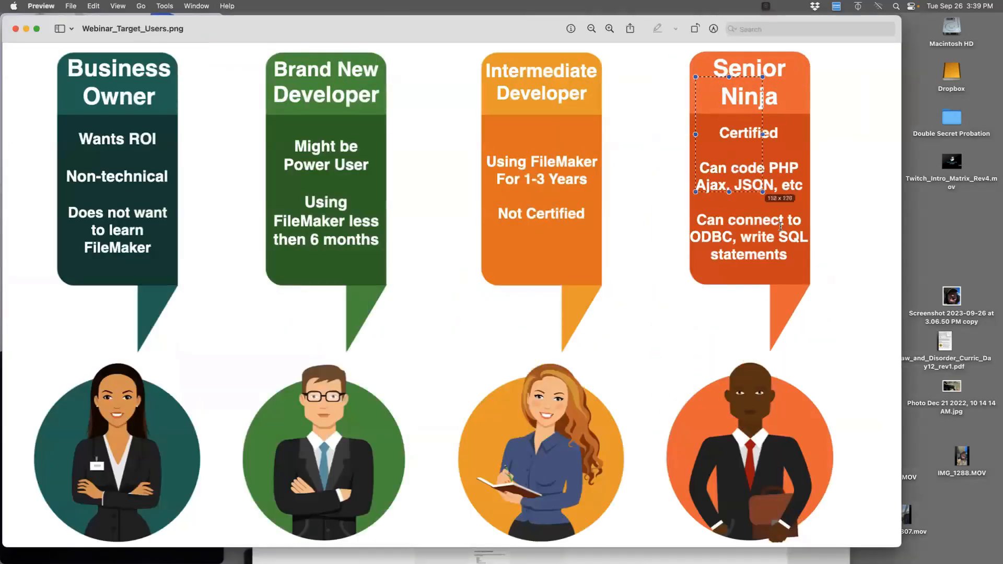
drag(244, 72, 291, 118)
drag(586, 298, 610, 313)
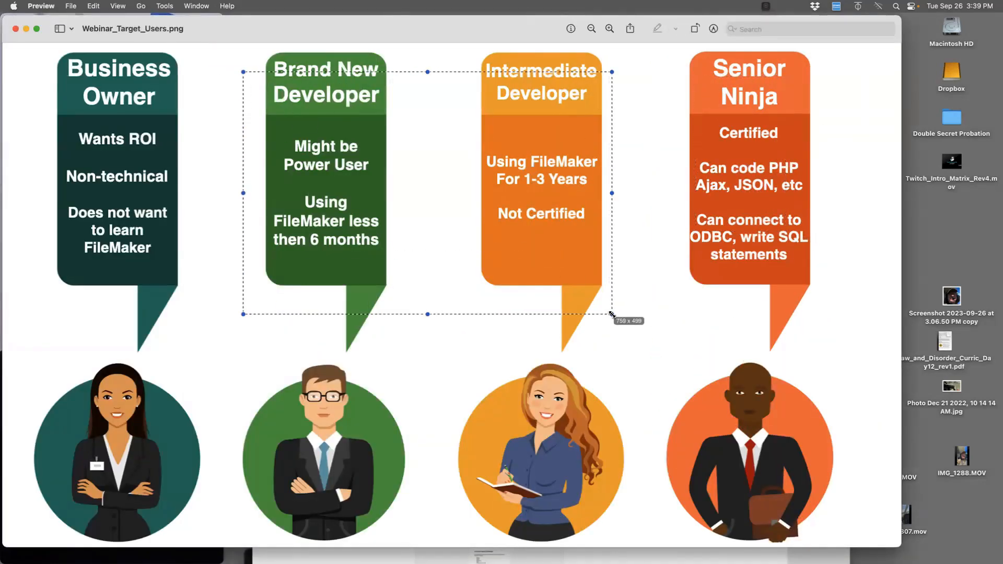
drag(691, 61, 809, 398)
key(super+w)
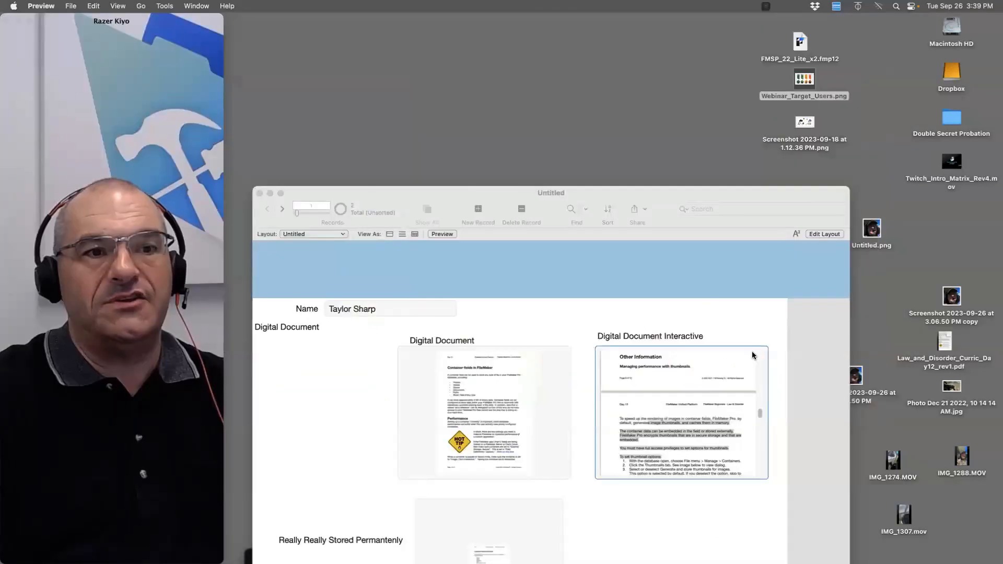
click(630, 193)
drag(631, 193, 638, 136)
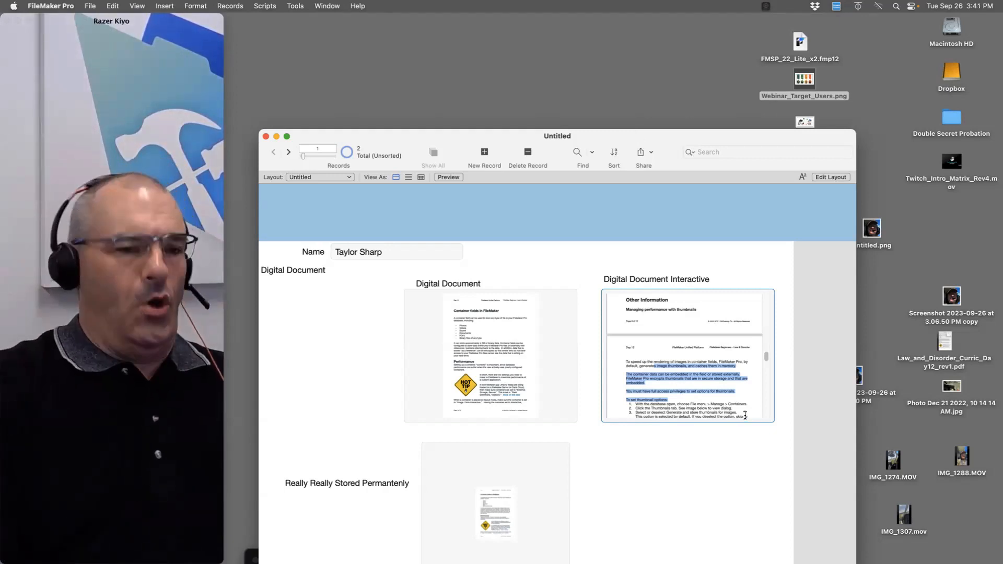
Reopen the hosted Training Docs database and export the r66 Maintenace Manual full book.pdf into Preview
click(90, 6)
mouse_move(104, 64)
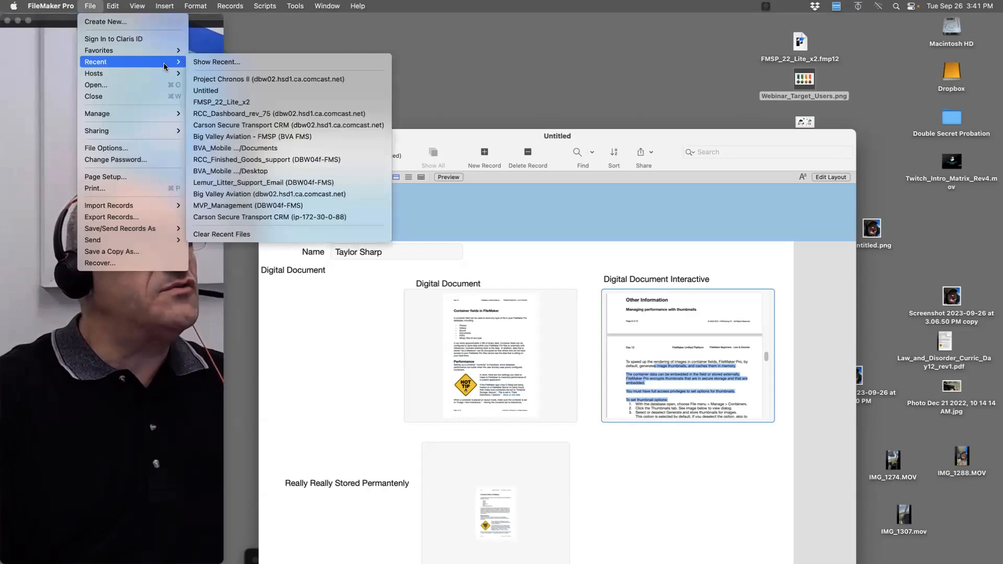
click(235, 78)
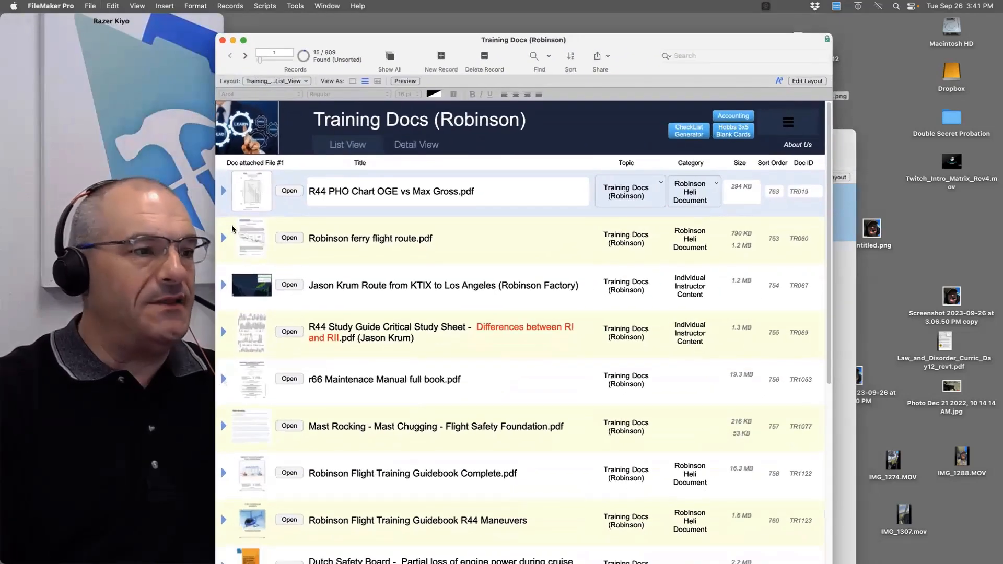
click(224, 382)
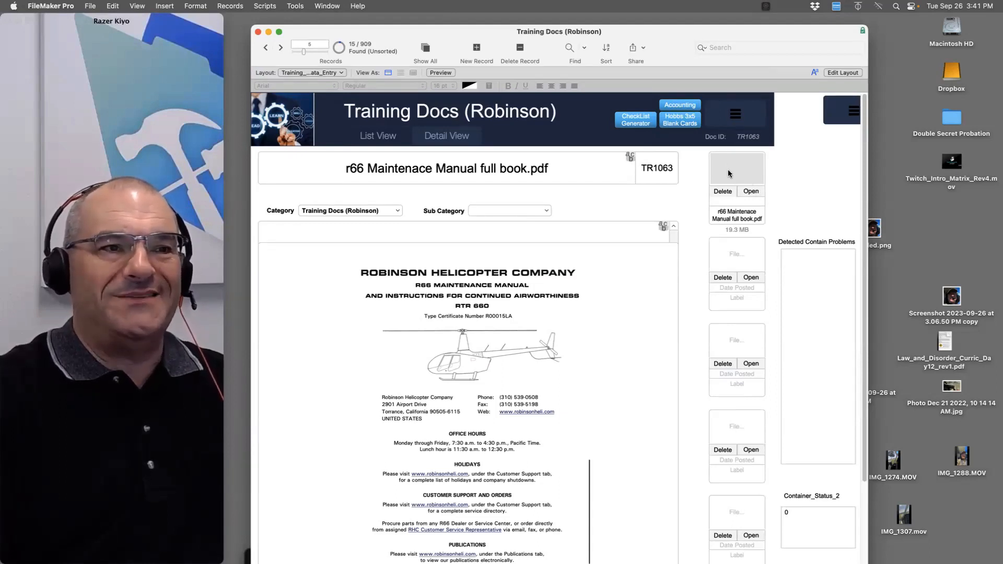
click(758, 190)
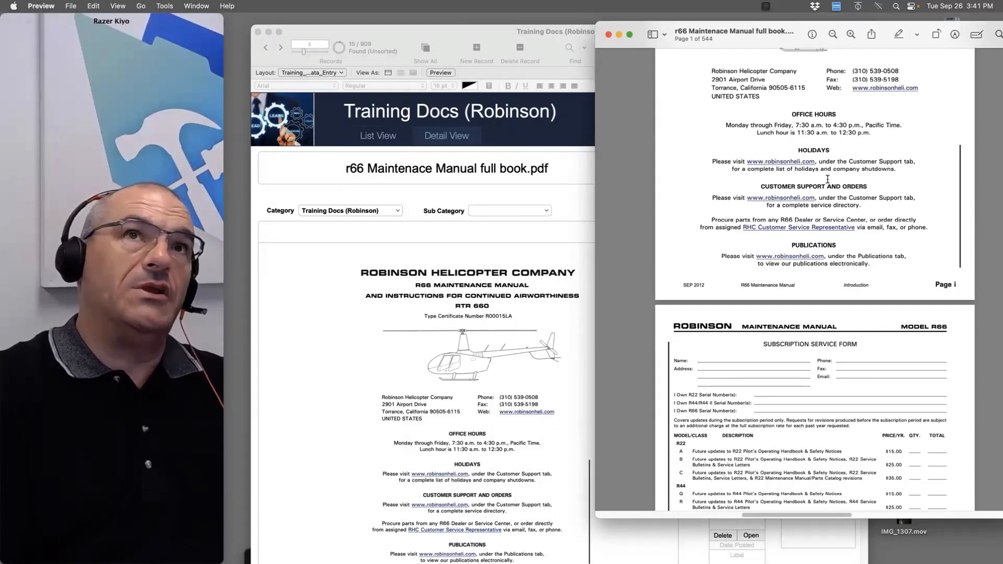
Scroll page 1 of the r66 manual PDF in Preview and select the address and office-hours text
scroll(805, 178, up, 5)
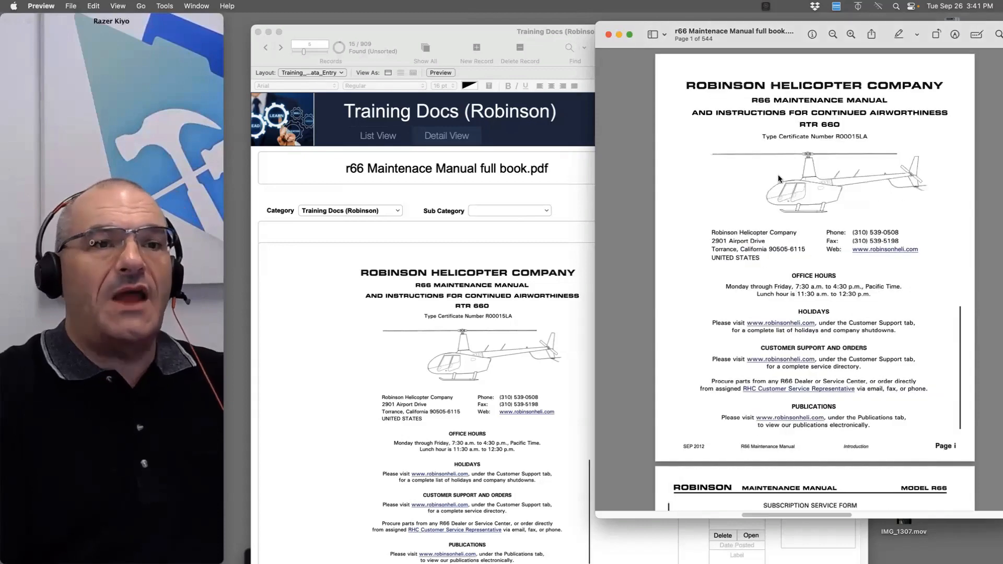
scroll(818, 229, down, 2)
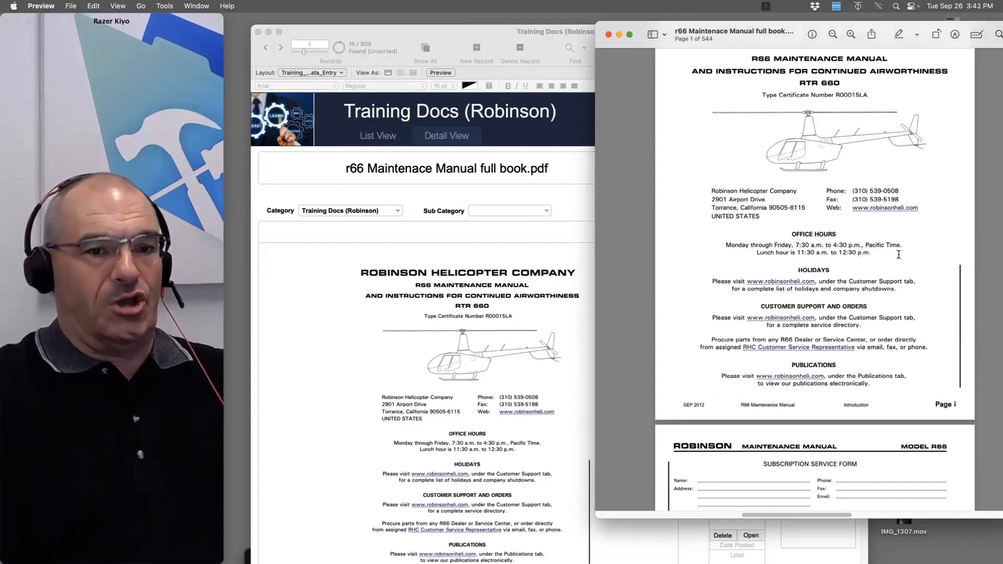
drag(899, 254, 729, 162)
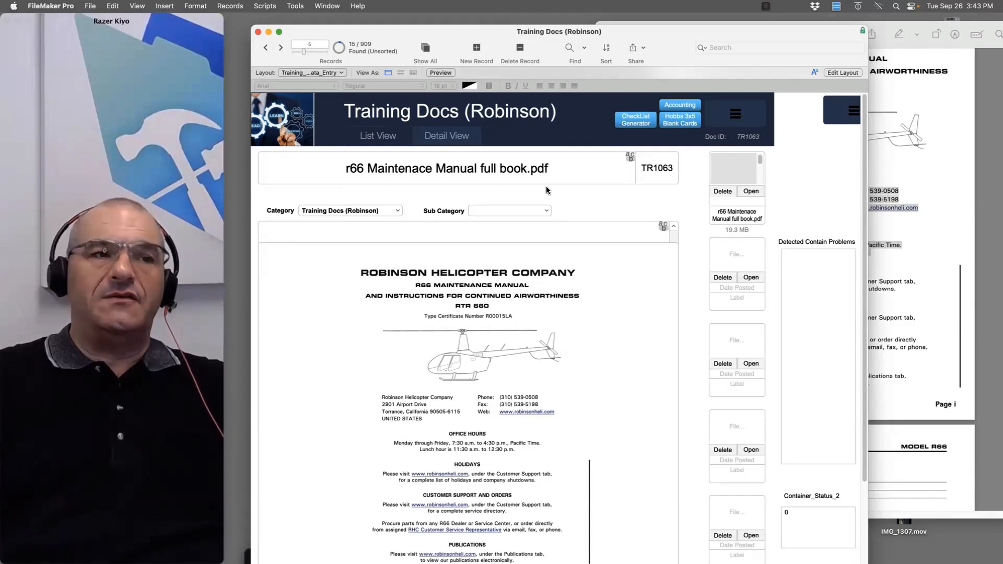
Glance at the Help menu, then open the Script Debugger and move it below the Training Docs record
click(354, 7)
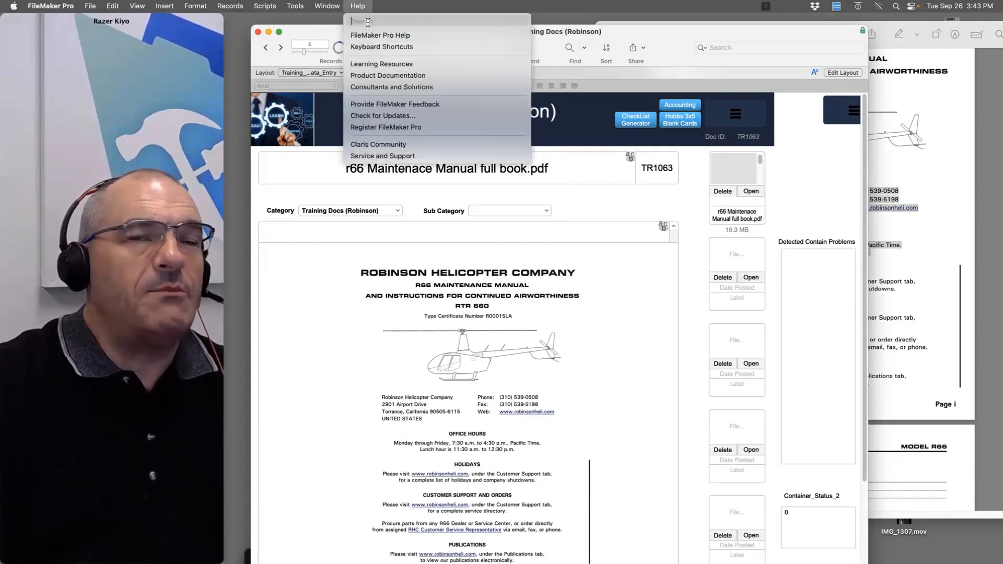
click(544, 5)
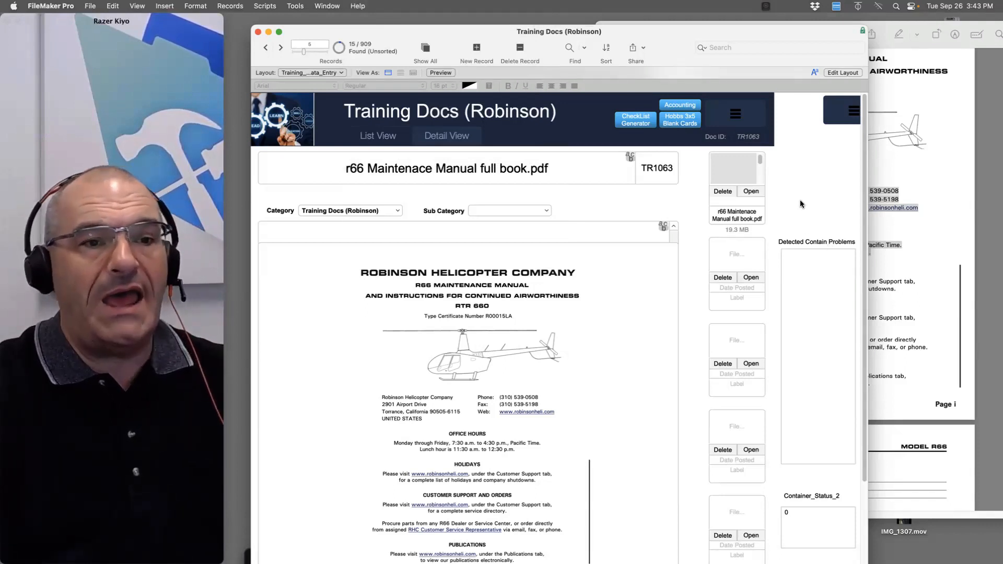
mouse_move(792, 33)
mouse_down()
mouse_move(792, 43)
mouse_move(790, 25)
mouse_up()
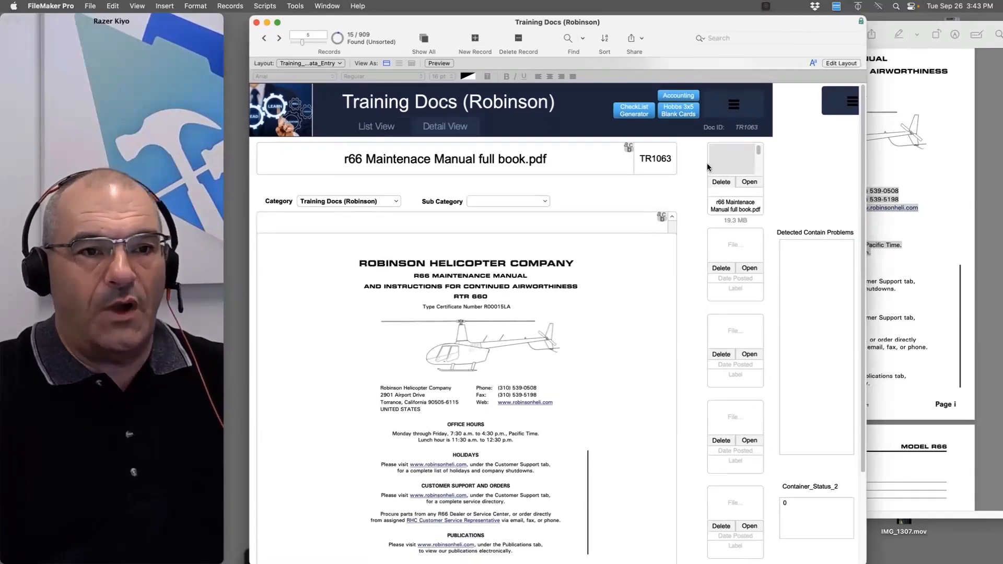
click(295, 6)
click(302, 22)
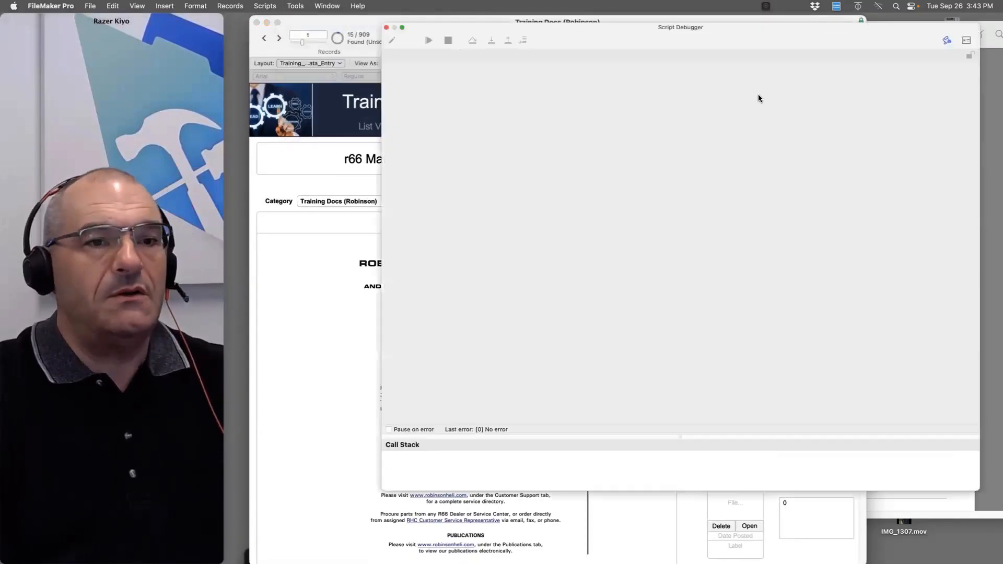
drag(725, 39, 695, 208)
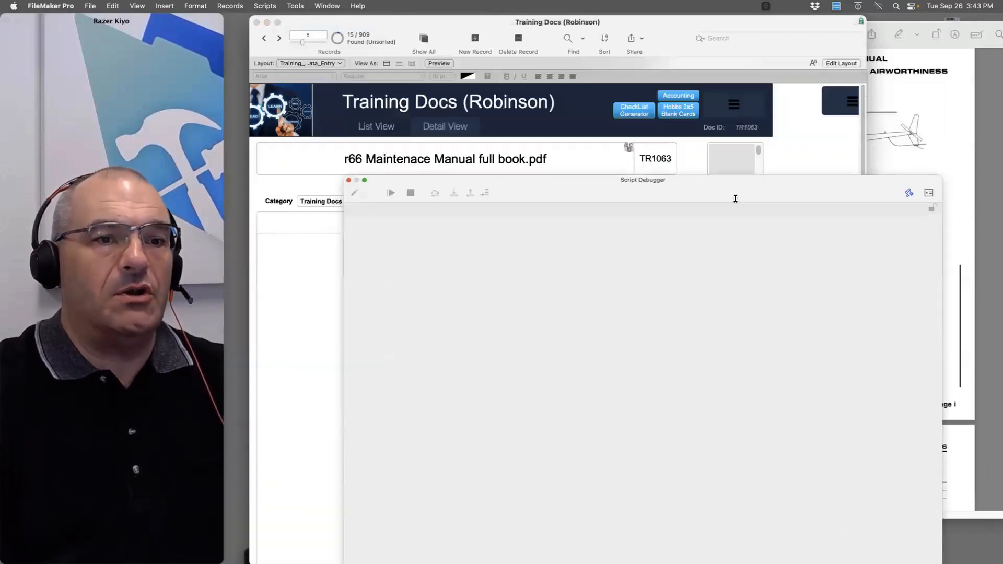
click(748, 183)
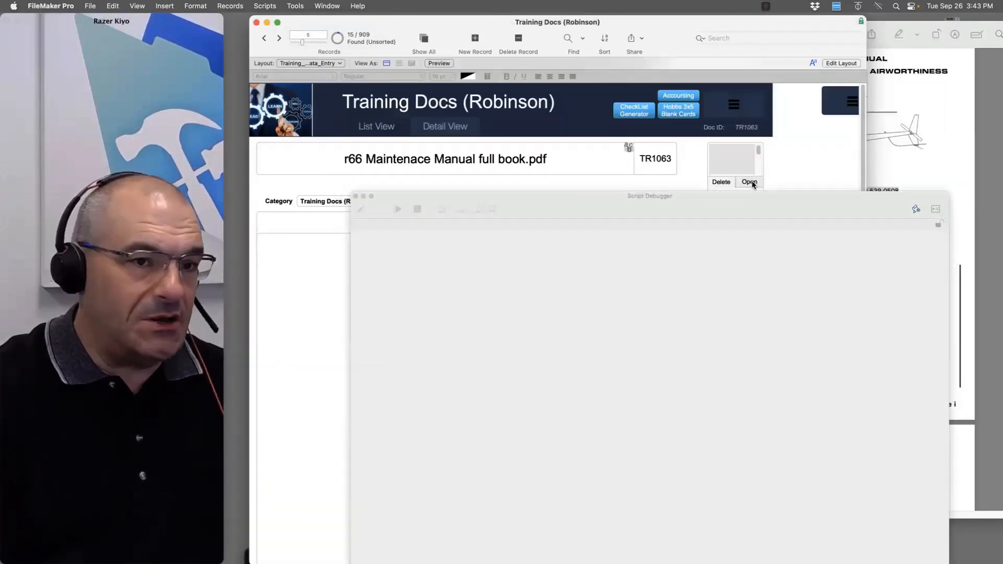
Trigger the container's Open button and step into the Open container script (500)
click(750, 183)
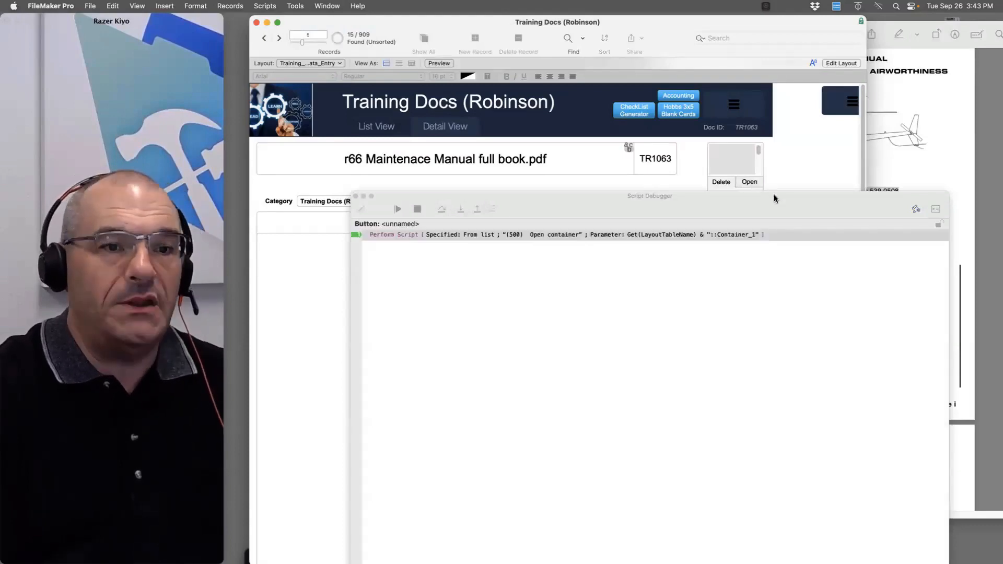
drag(773, 194, 799, 92)
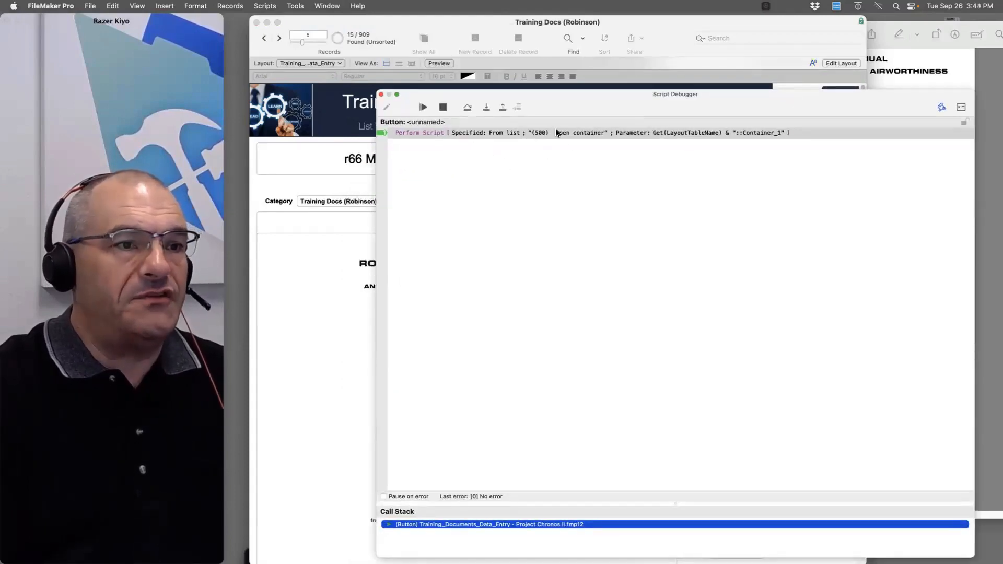
click(486, 107)
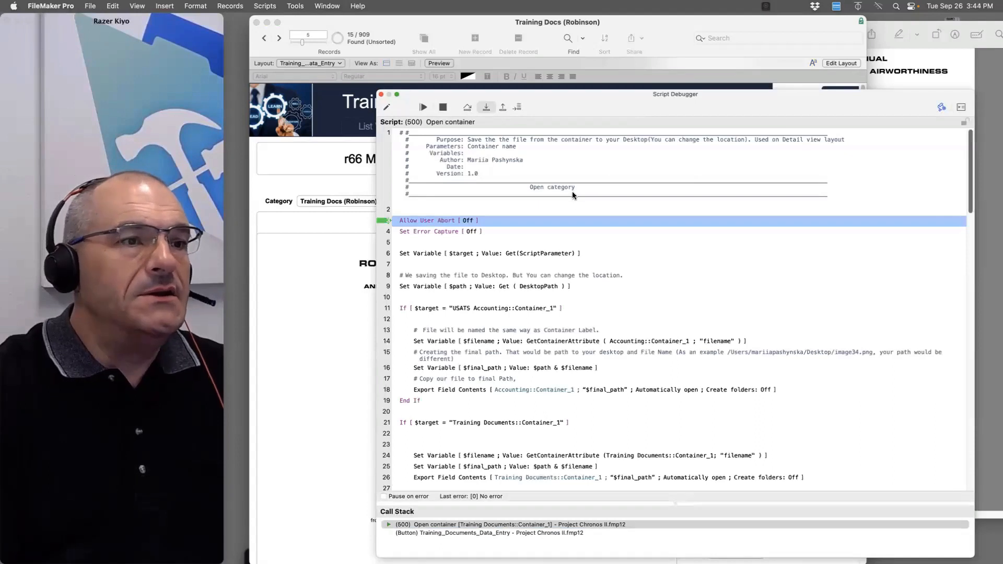
Step to line 11, setting $target to Training Documents::Container_1 and $path to the Desktop
click(459, 144)
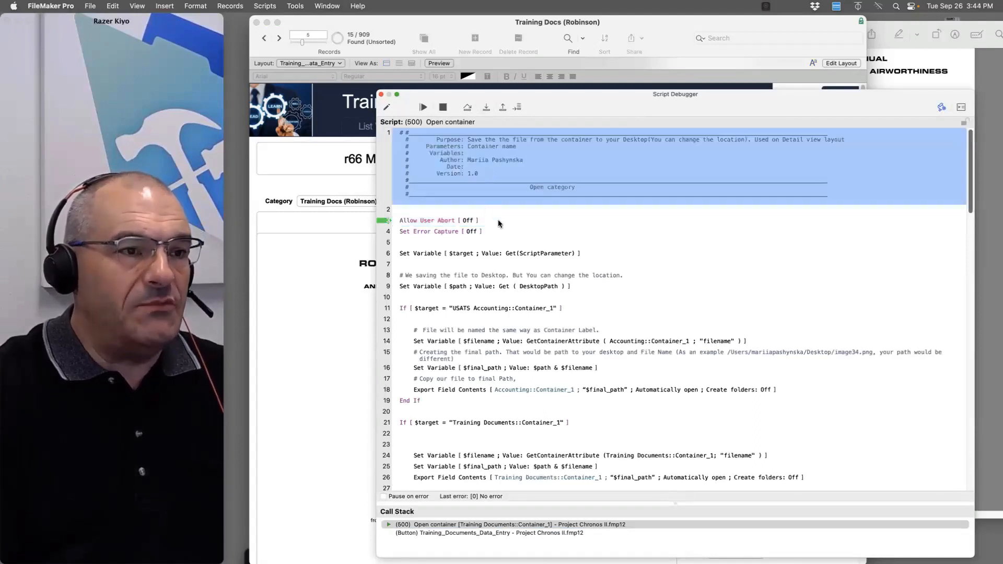
click(498, 233)
double_click(485, 109)
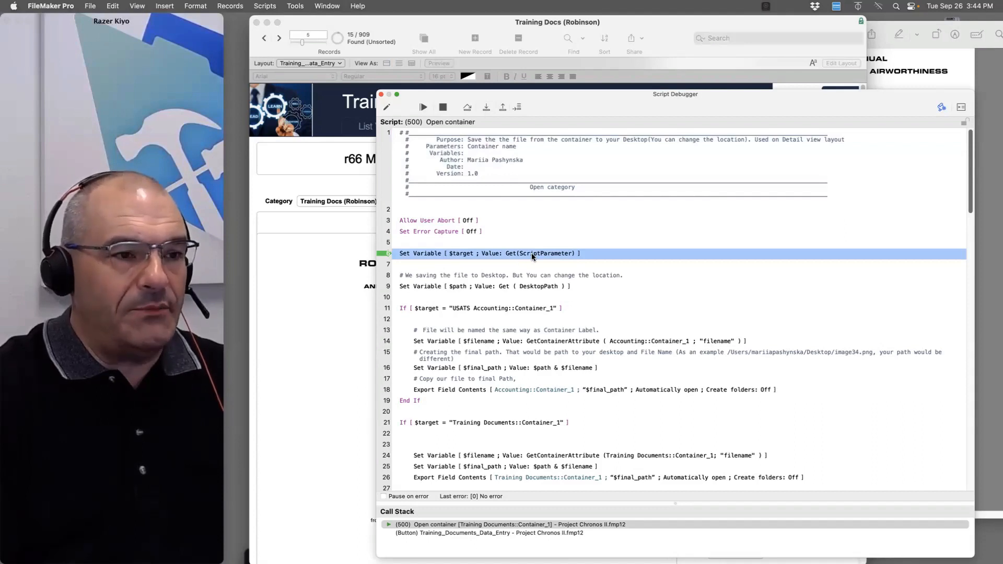
click(487, 109)
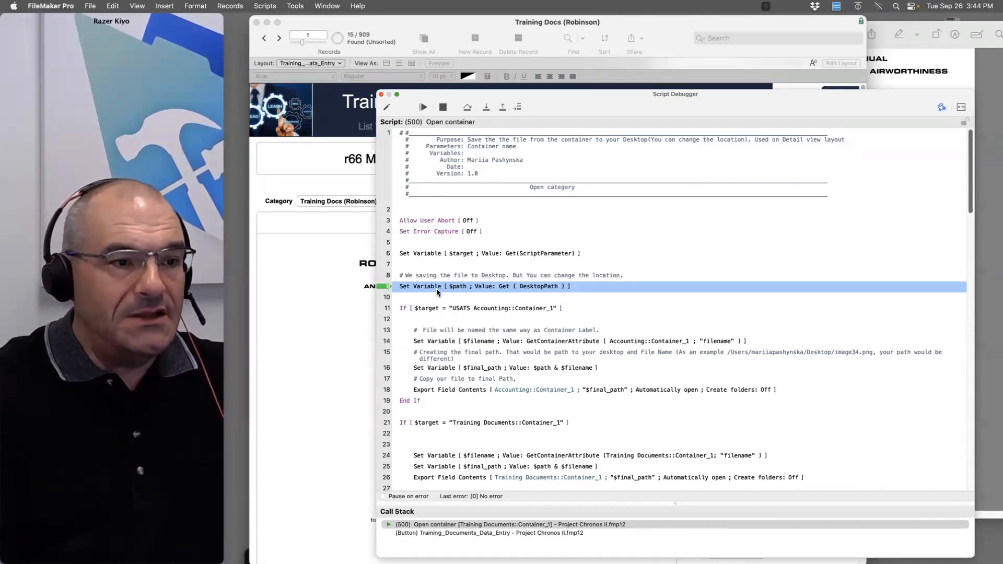
click(486, 107)
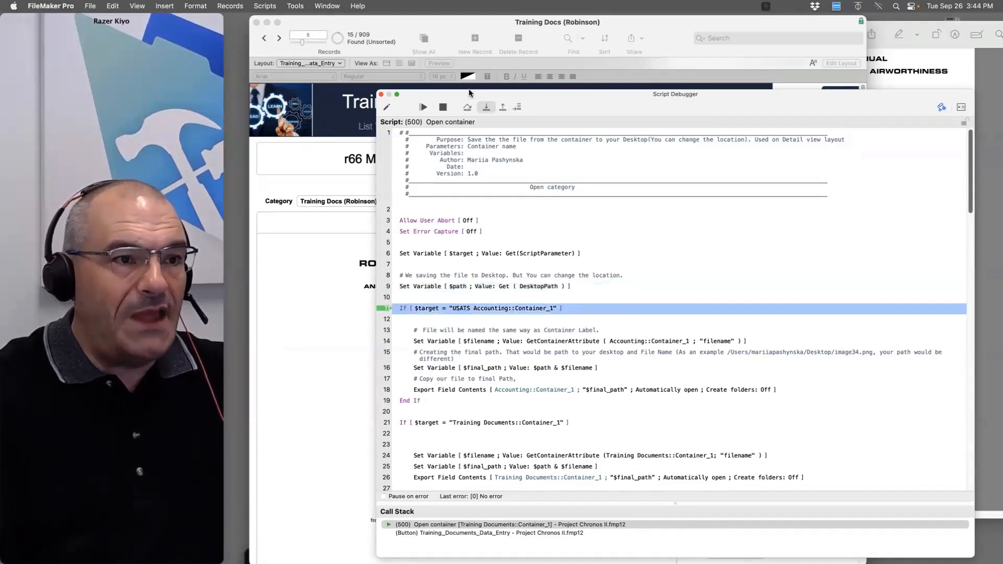
click(296, 6)
Open the Data Viewer beside the script and bring the Script Debugger back in front
click(305, 44)
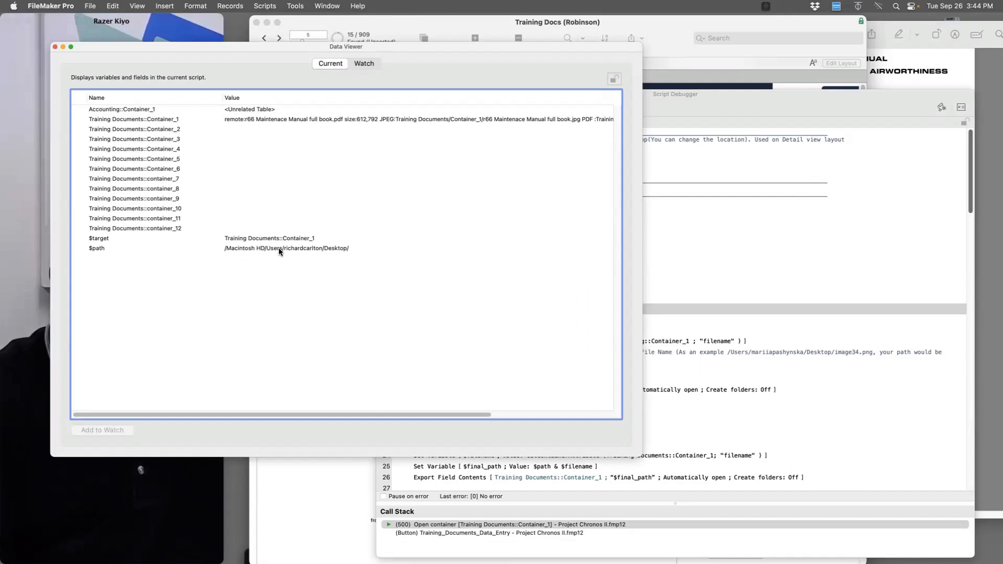
drag(417, 47, 372, 158)
click(601, 202)
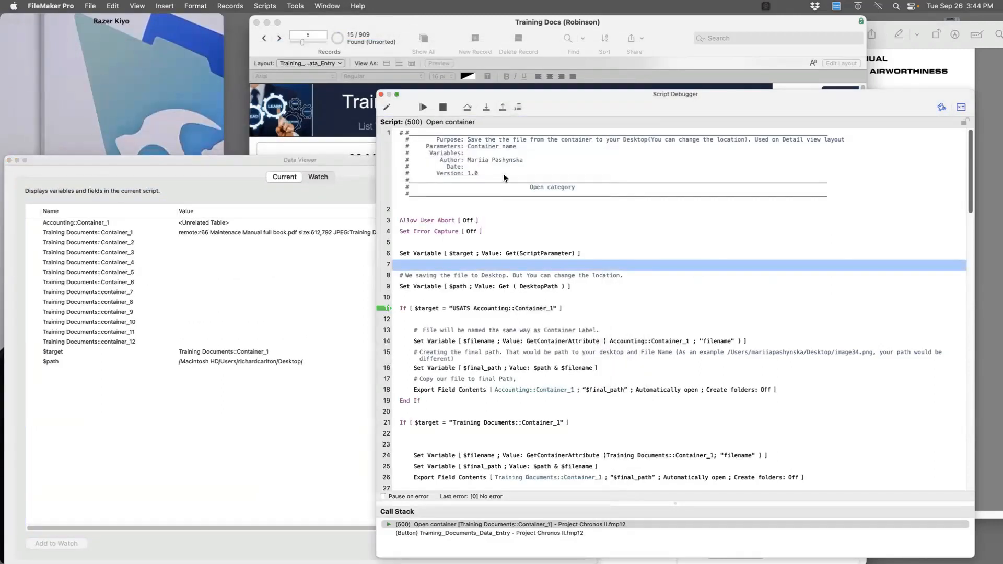
Step through the Container_1 branch to line 26, filling $filename and $final_path
click(484, 108)
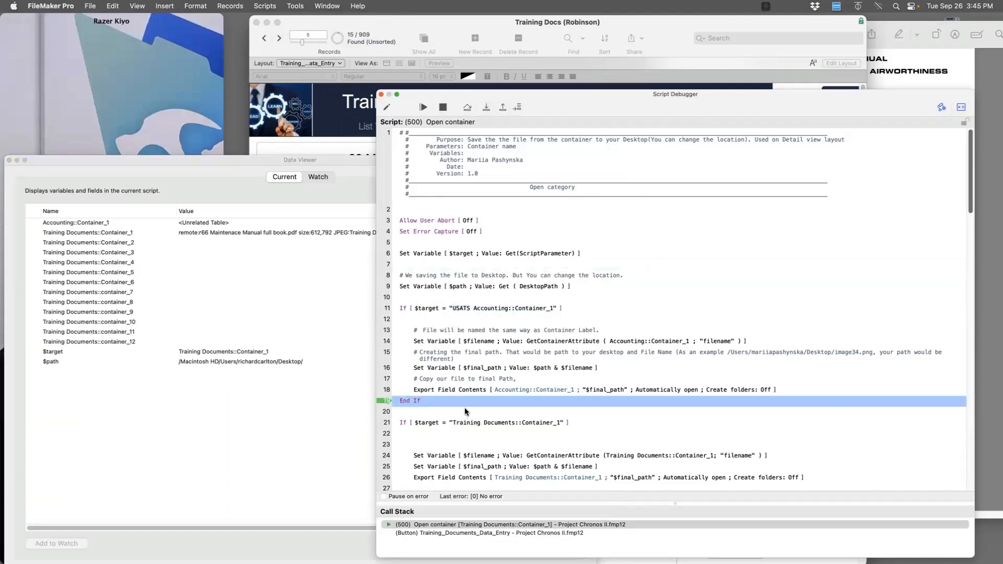
click(486, 108)
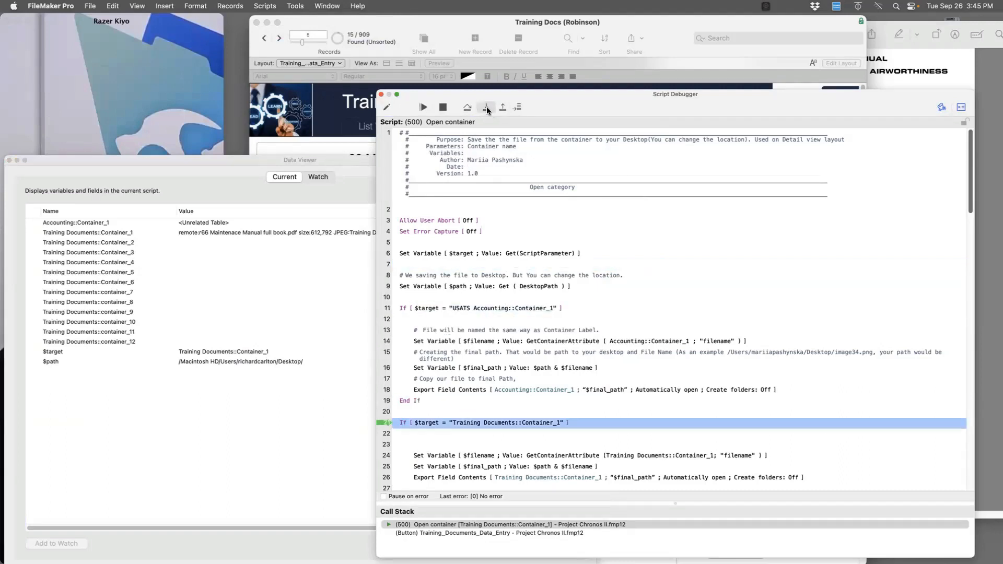
click(486, 107)
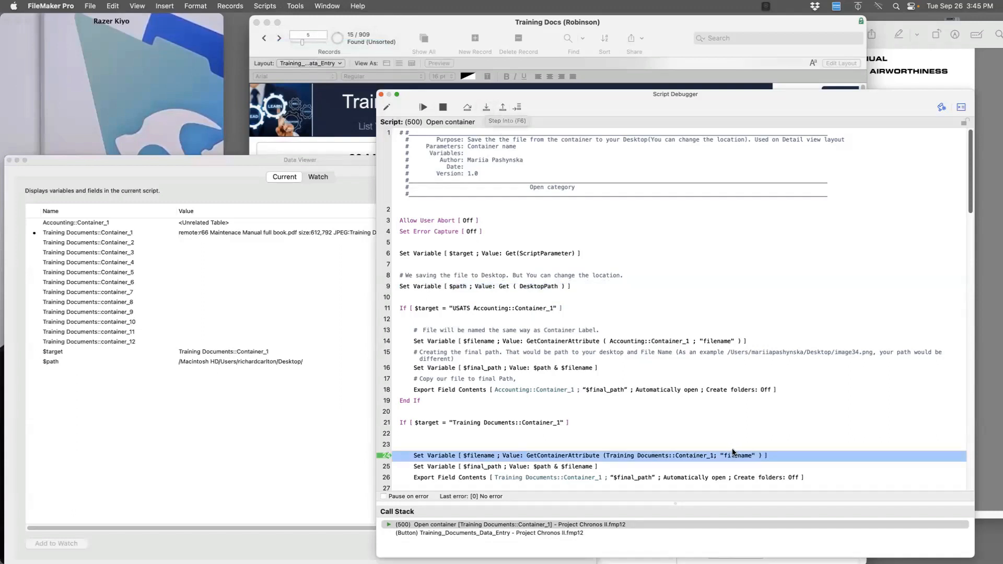
click(488, 108)
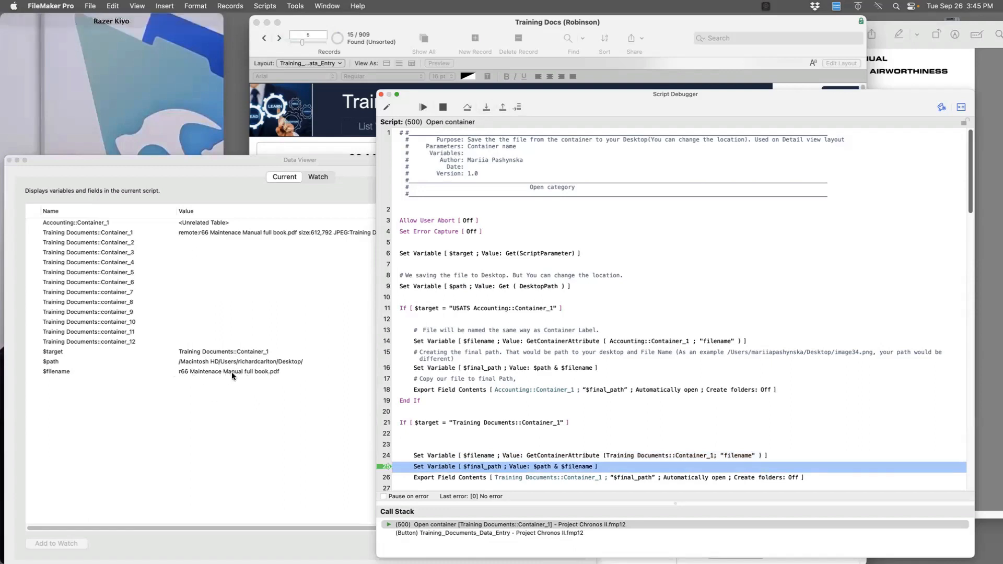
click(486, 107)
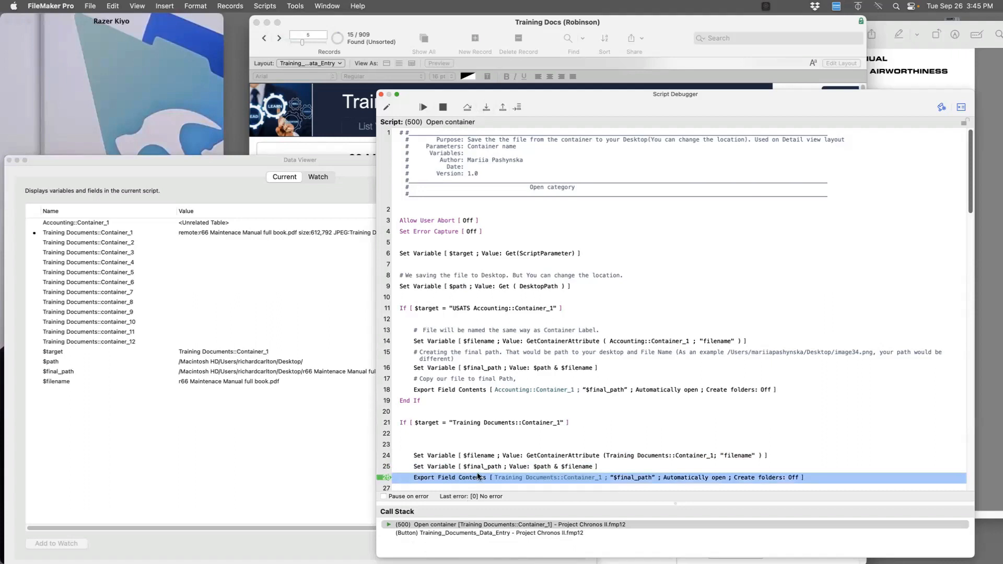
click(154, 388)
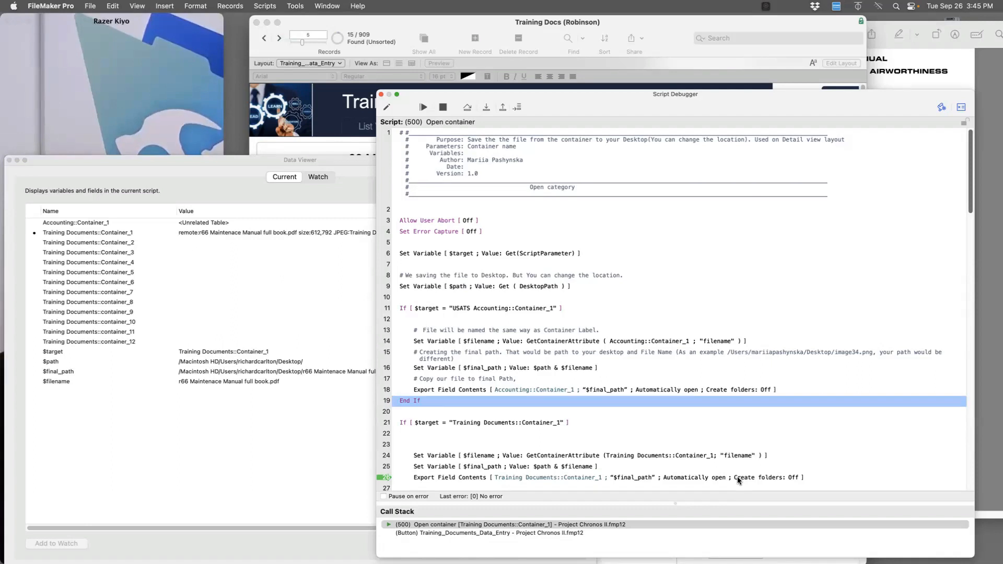
Run the export, close the exported PDF in Preview, halt the script, and close the Script Debugger and Data Viewer
click(486, 107)
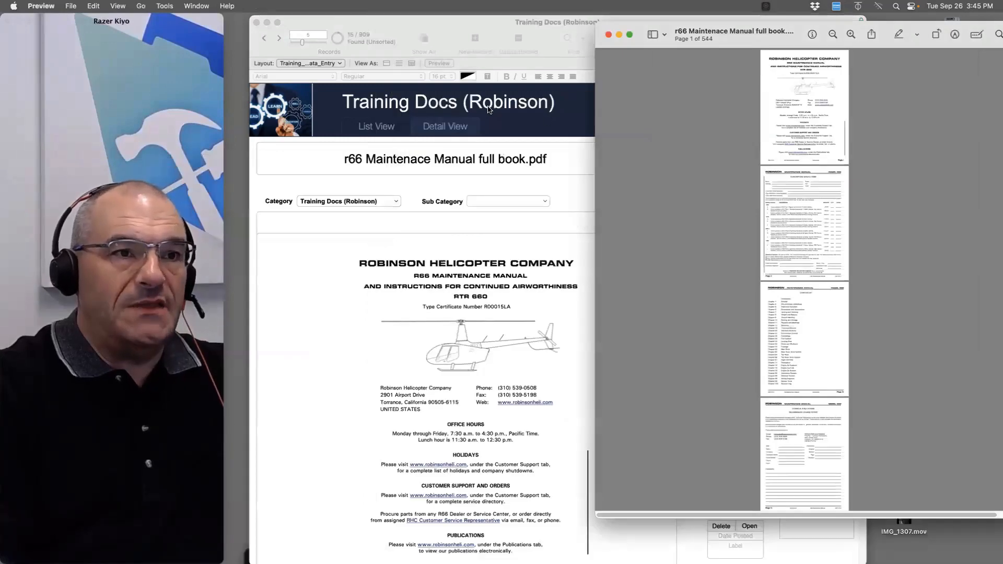
click(609, 34)
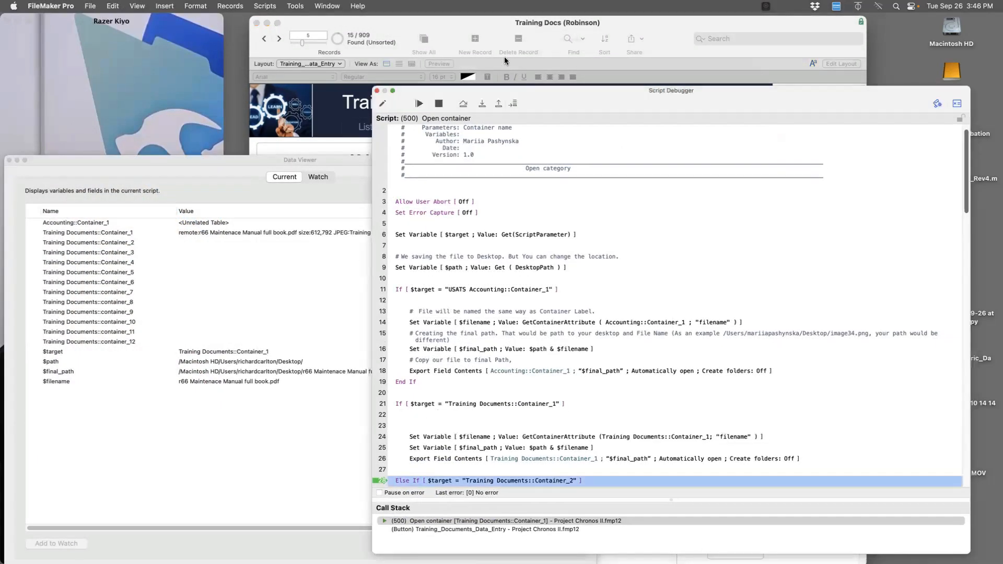
drag(514, 102, 478, 60)
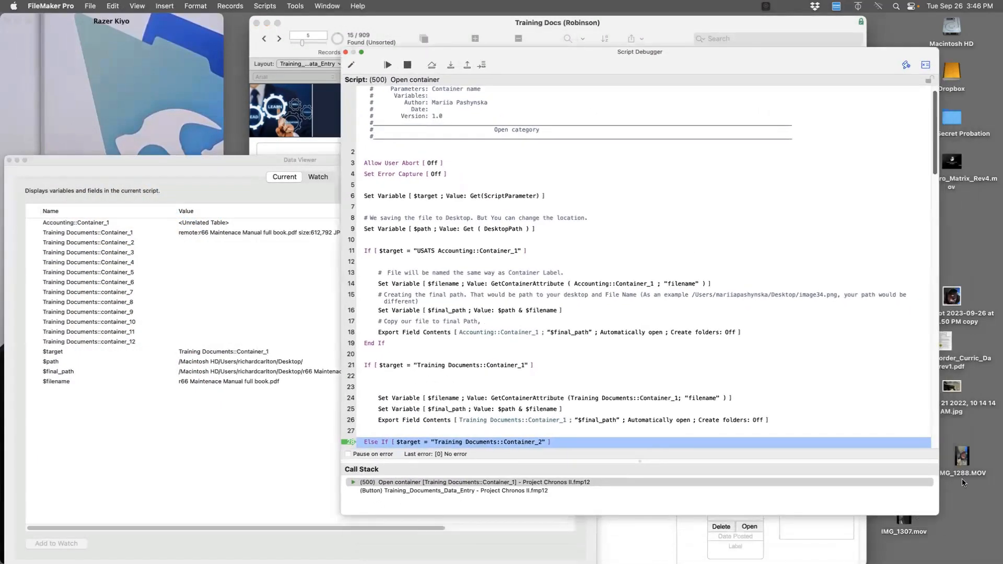
click(410, 65)
click(345, 53)
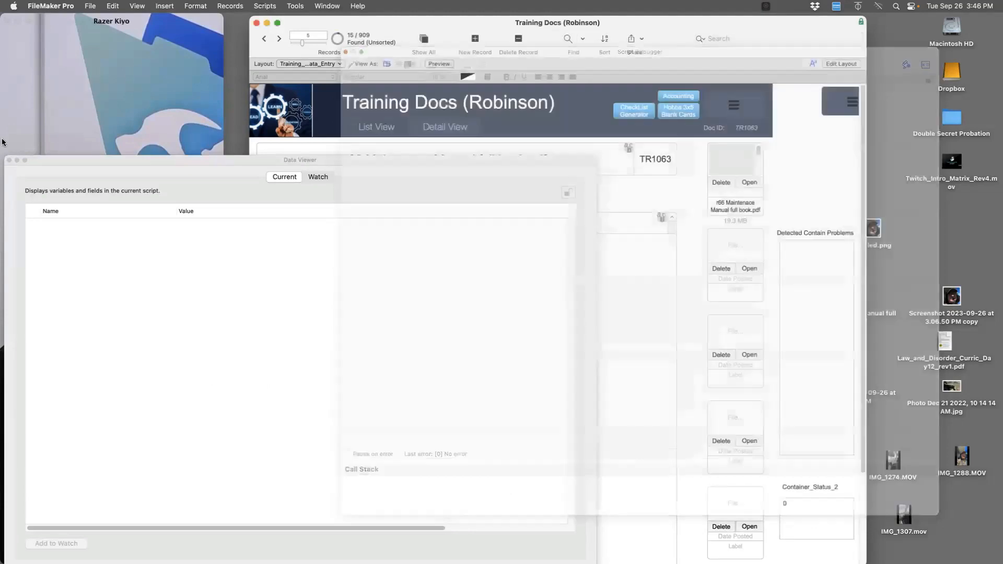
drag(119, 164, 125, 169)
click(131, 165)
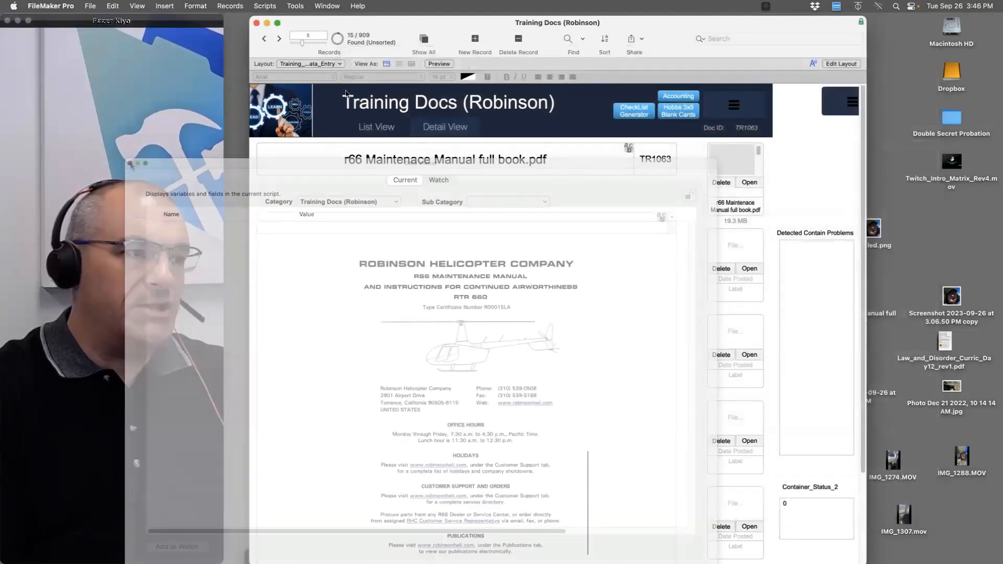
drag(401, 40, 403, 40)
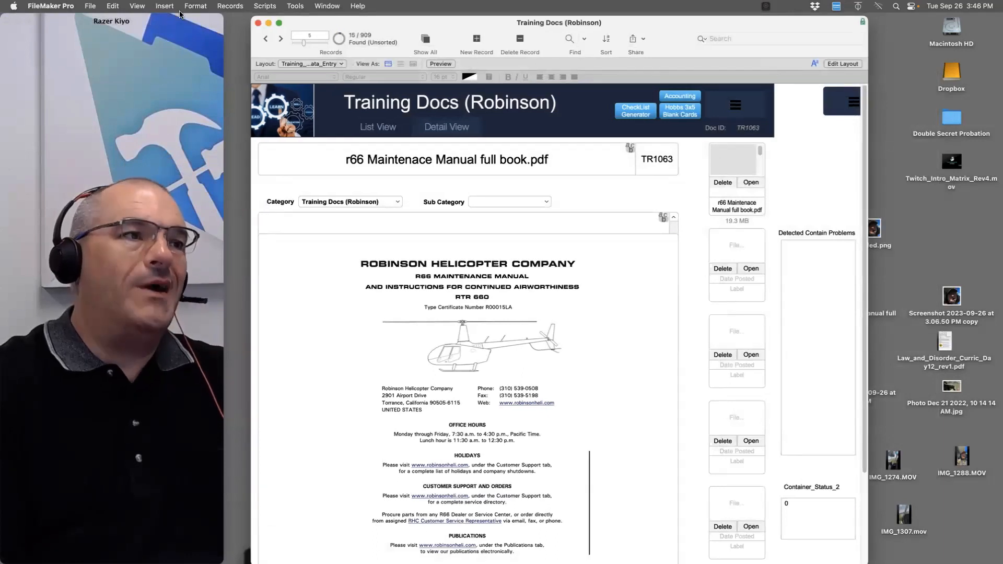
Inspect the Document_storage base directory in Manage Containers, cancel unchanged, and close the Training Docs window
click(89, 7)
mouse_move(130, 102)
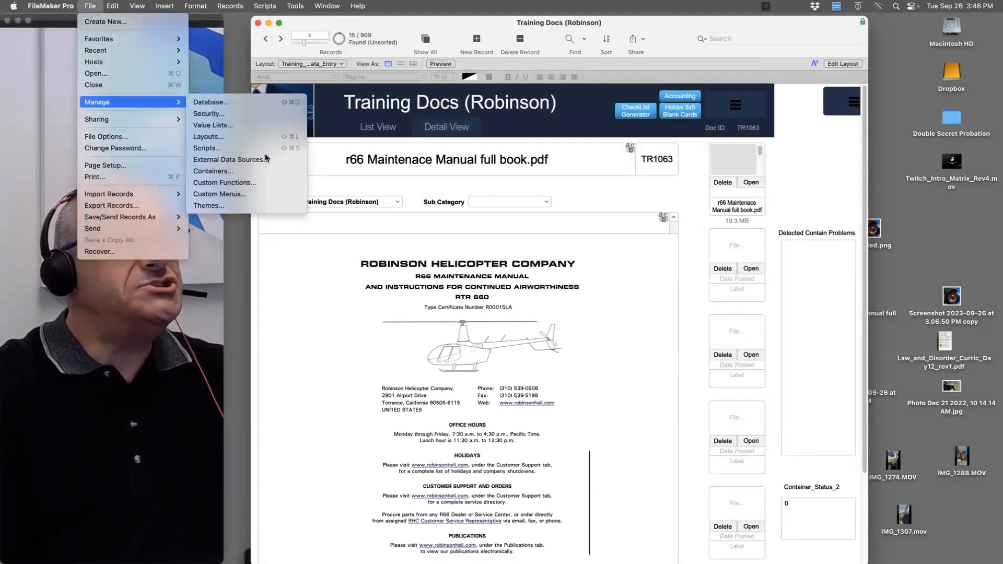
click(268, 258)
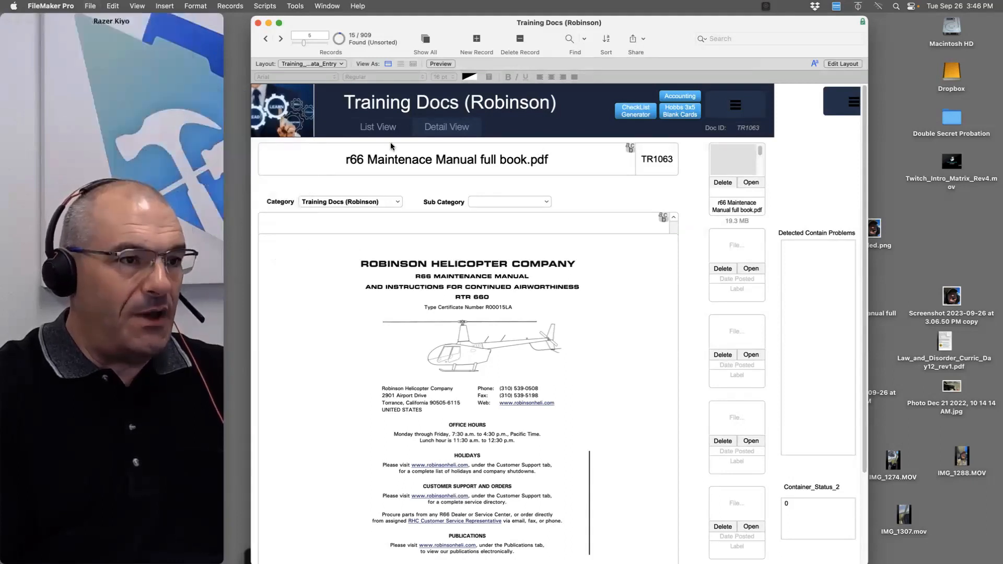
click(88, 7)
mouse_move(118, 103)
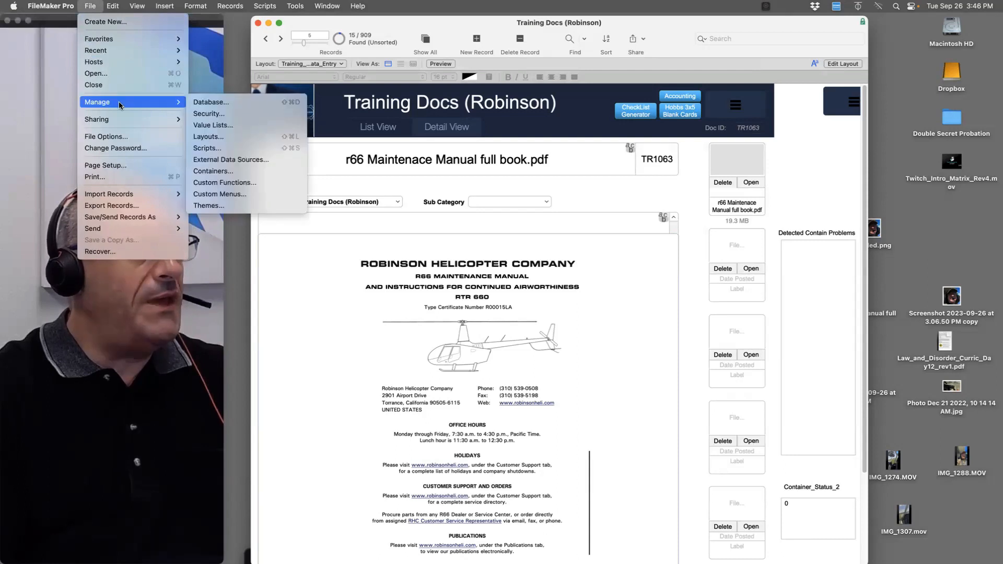
click(233, 173)
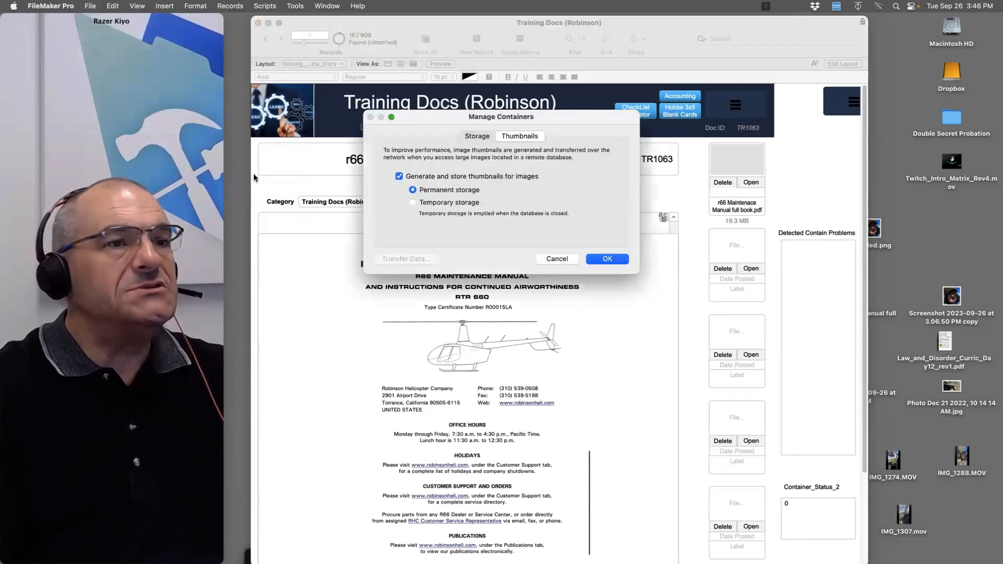
click(477, 137)
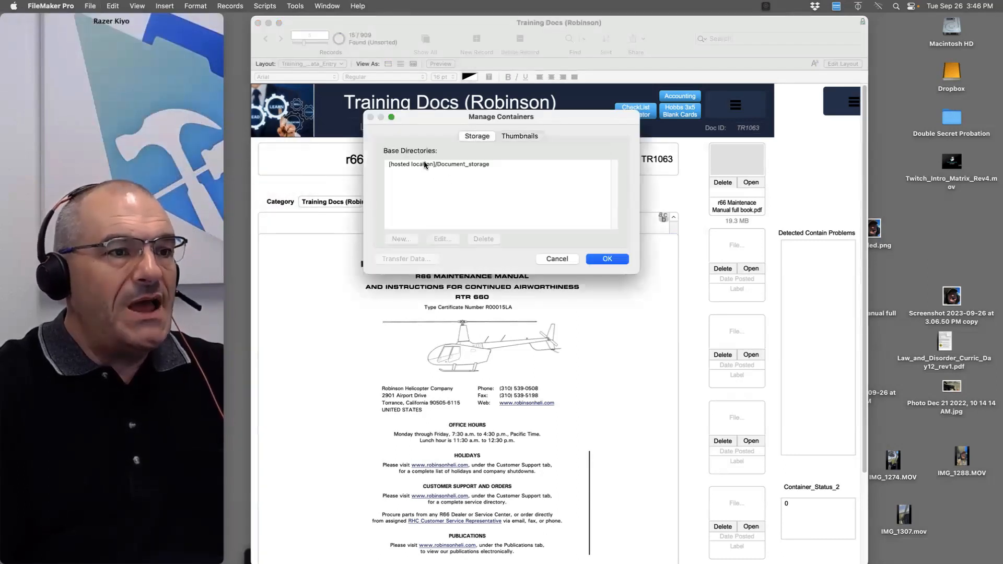
click(426, 164)
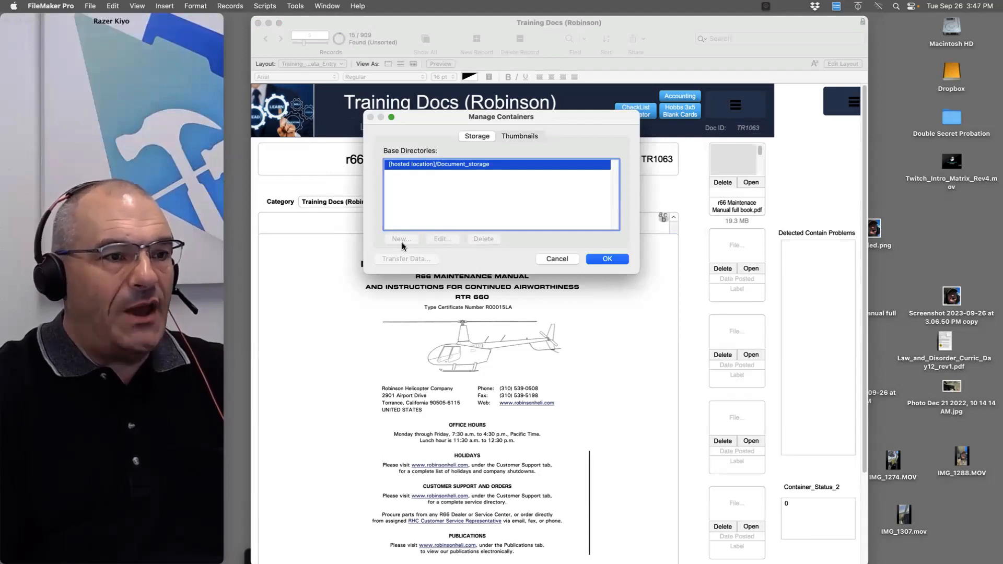
click(556, 259)
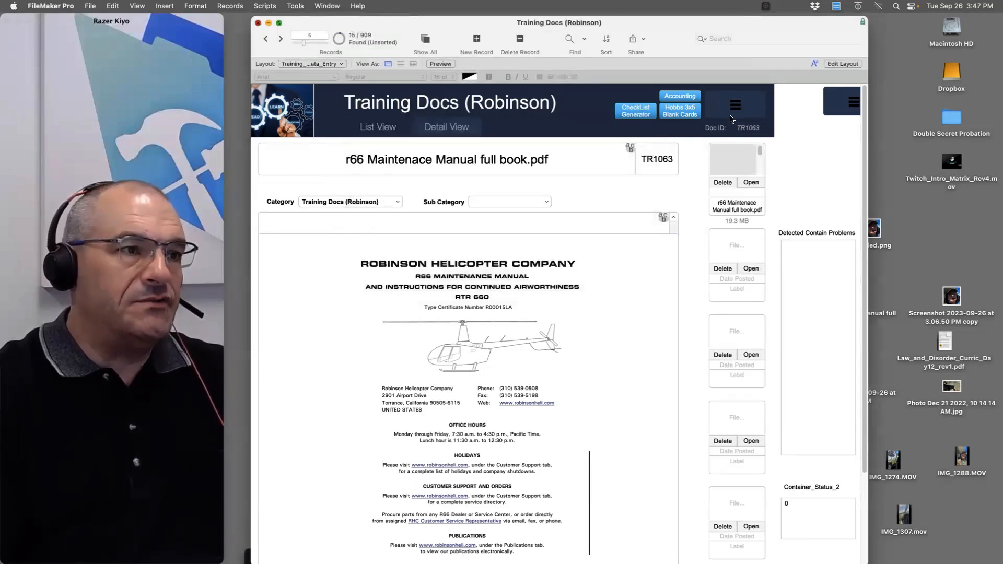
click(259, 24)
Start adding a new base directory in Manage Containers, then cancel everything unchanged
drag(633, 148, 634, 132)
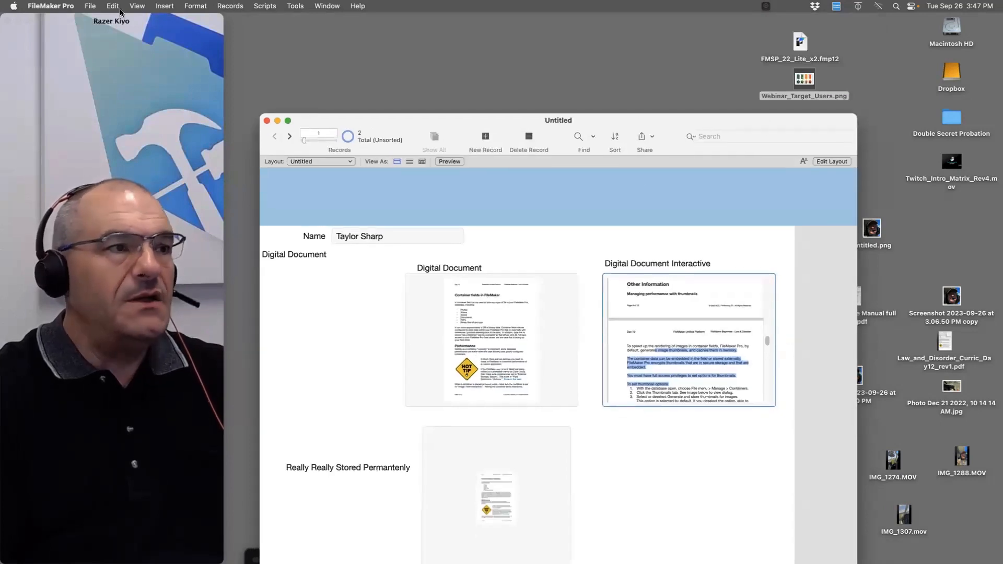
click(89, 5)
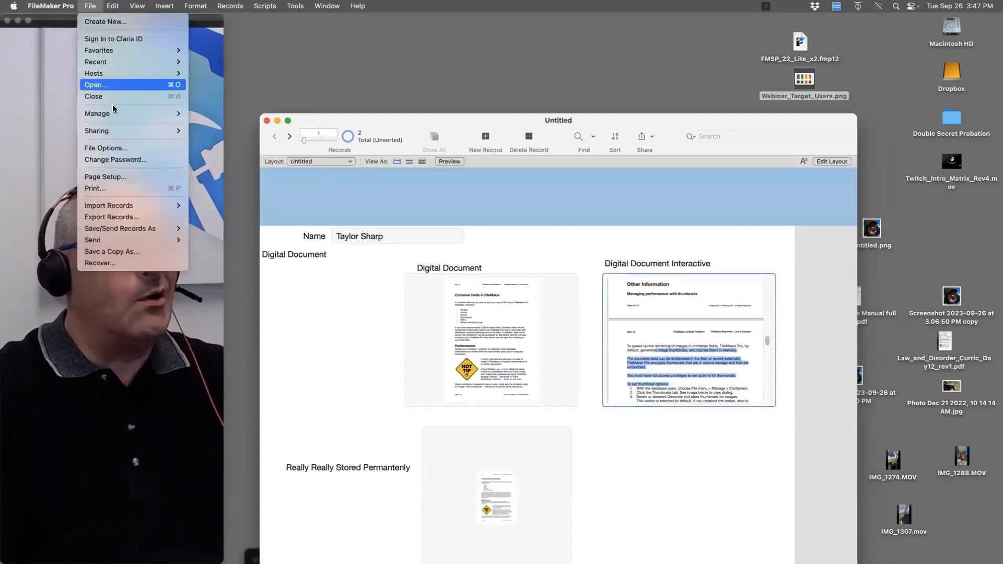
mouse_move(117, 113)
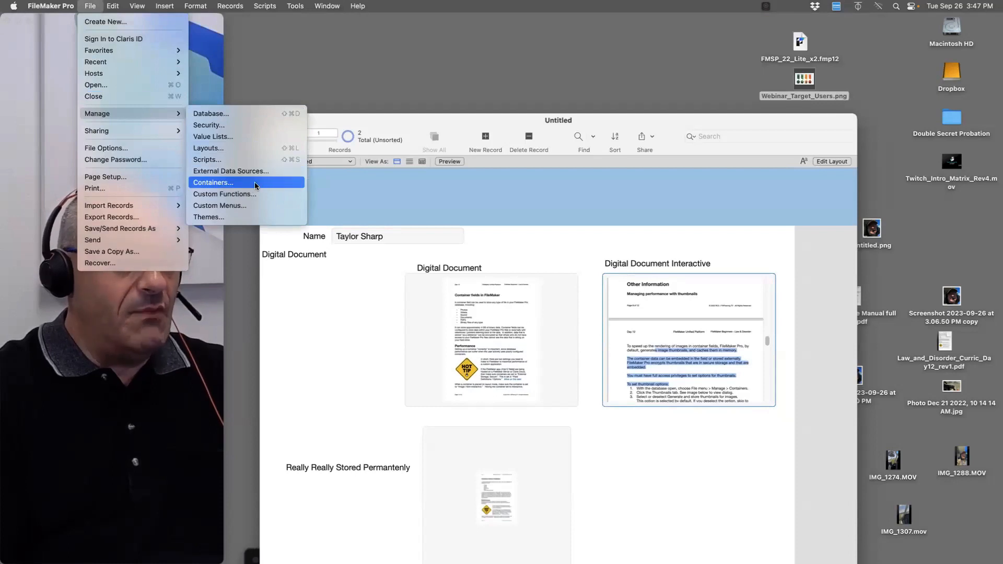
click(249, 183)
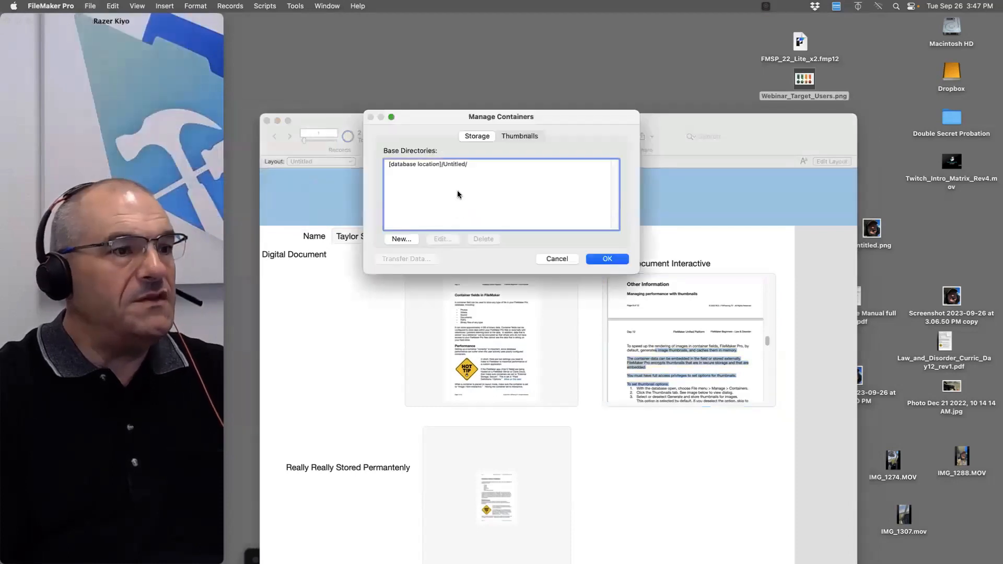
click(438, 165)
click(399, 240)
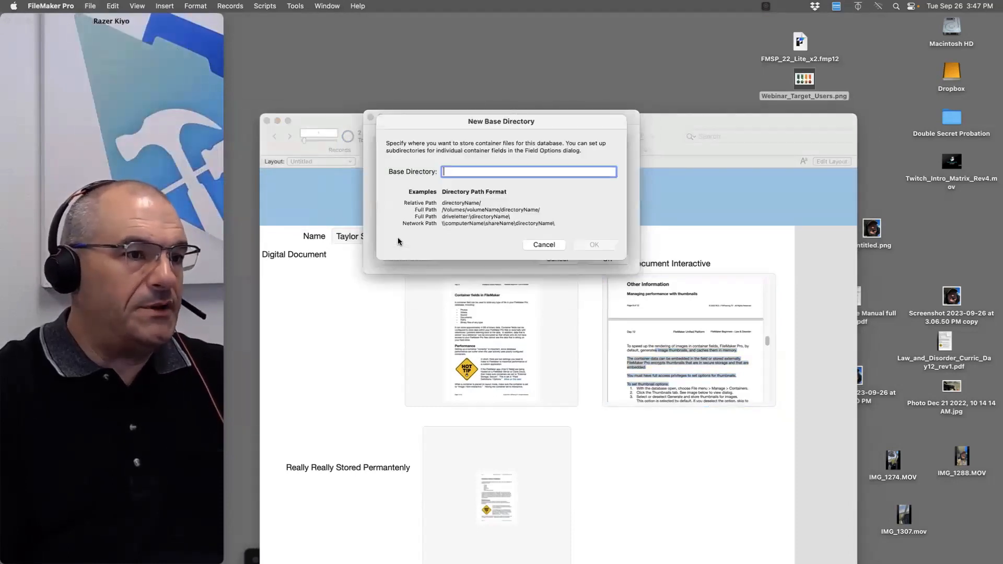
click(556, 247)
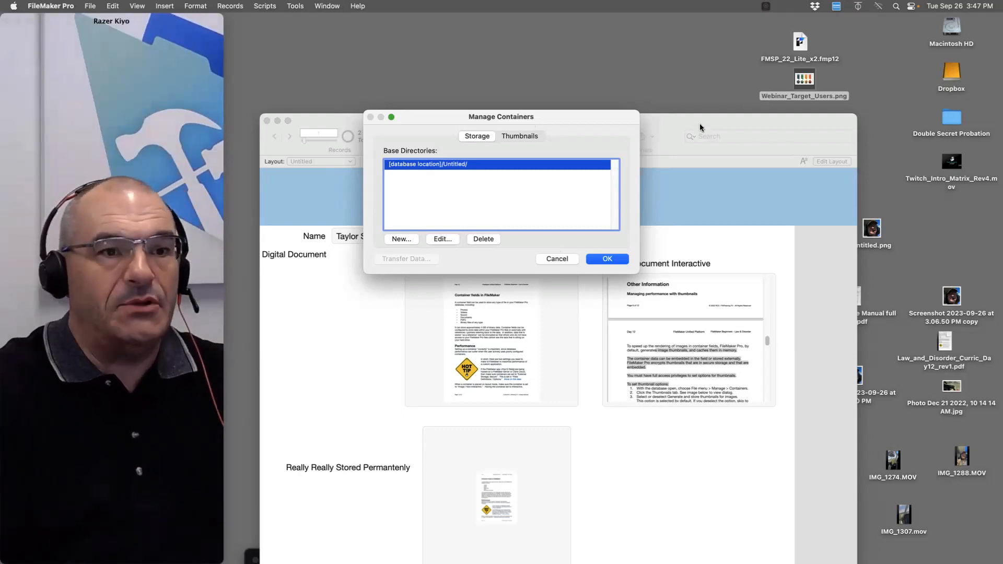
click(557, 258)
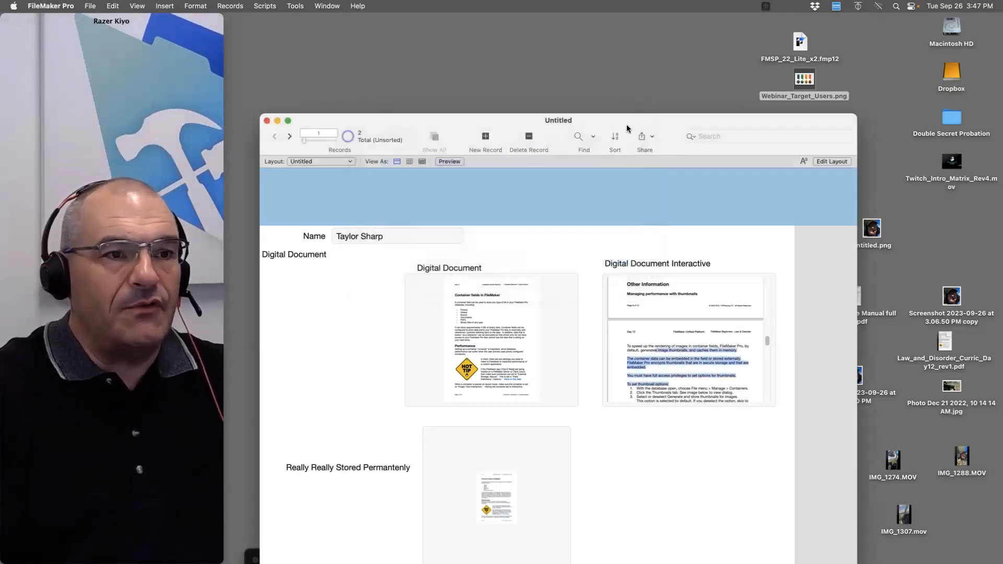
Move the database window aside and open the desktop Untitled storage folder in Finder
drag(627, 125, 616, 421)
drag(713, 453, 531, 125)
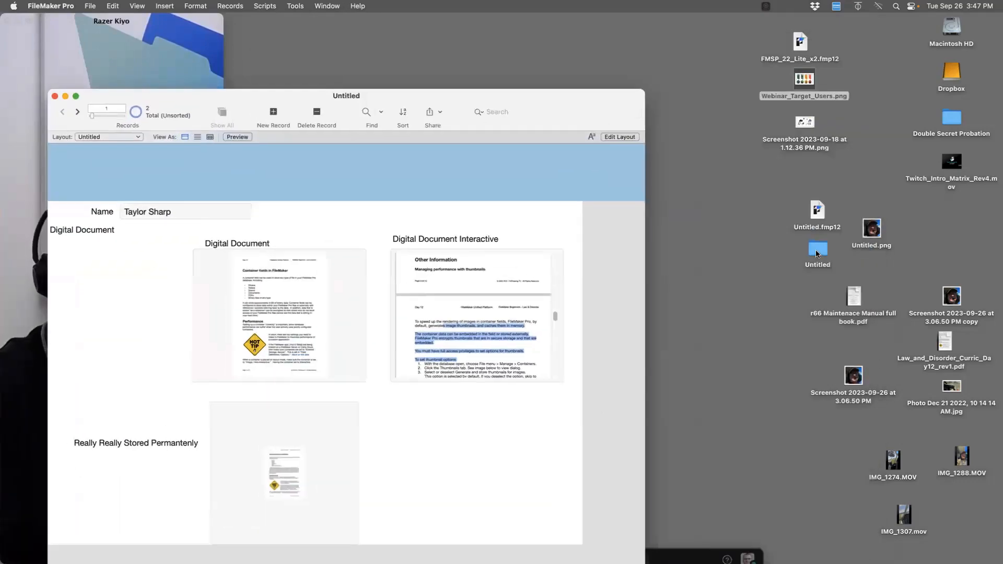
double_click(818, 251)
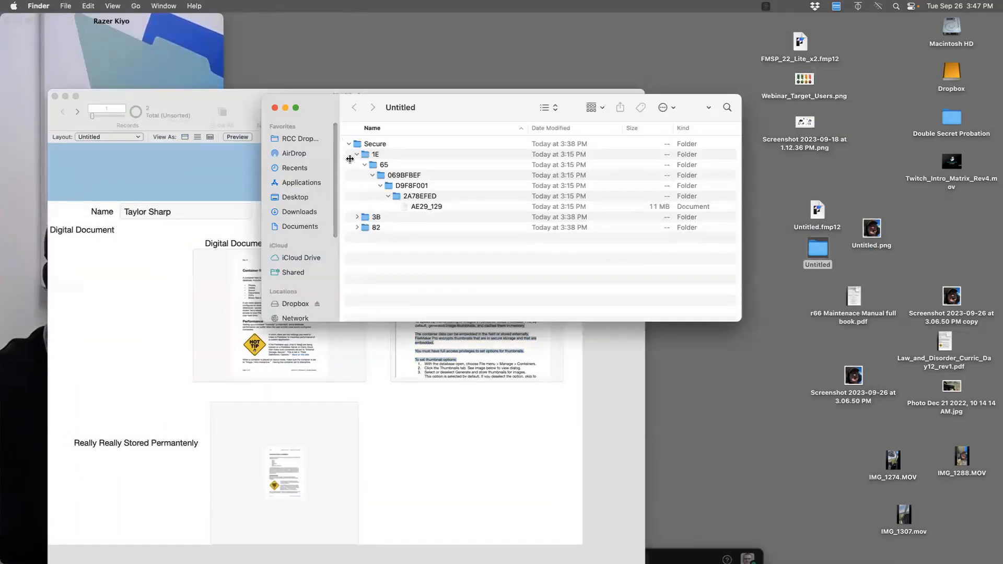
Review the Manage Containers thumbnail settings and base directory tabs in the Untitled database
drag(414, 229, 356, 151)
click(136, 153)
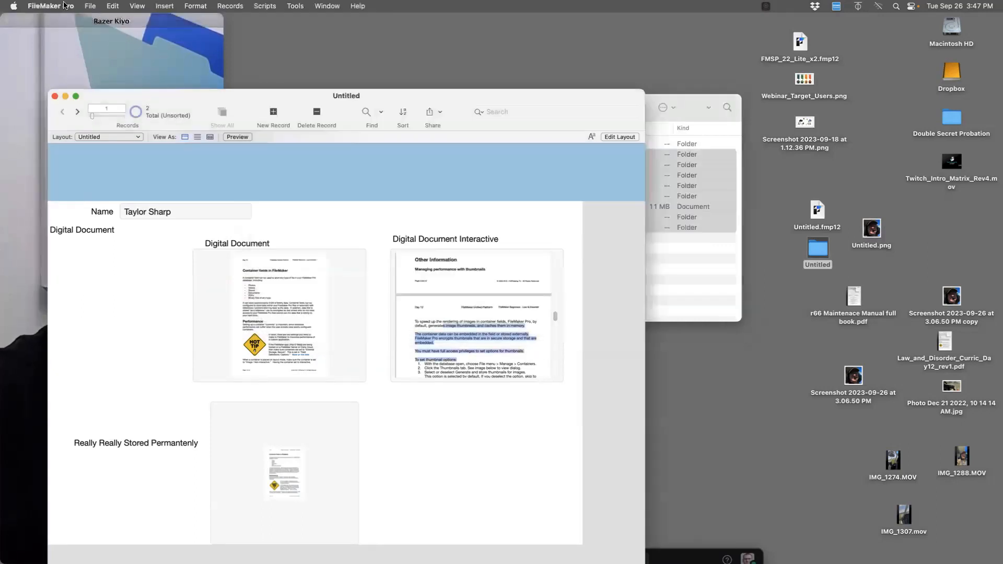
click(89, 6)
mouse_move(114, 117)
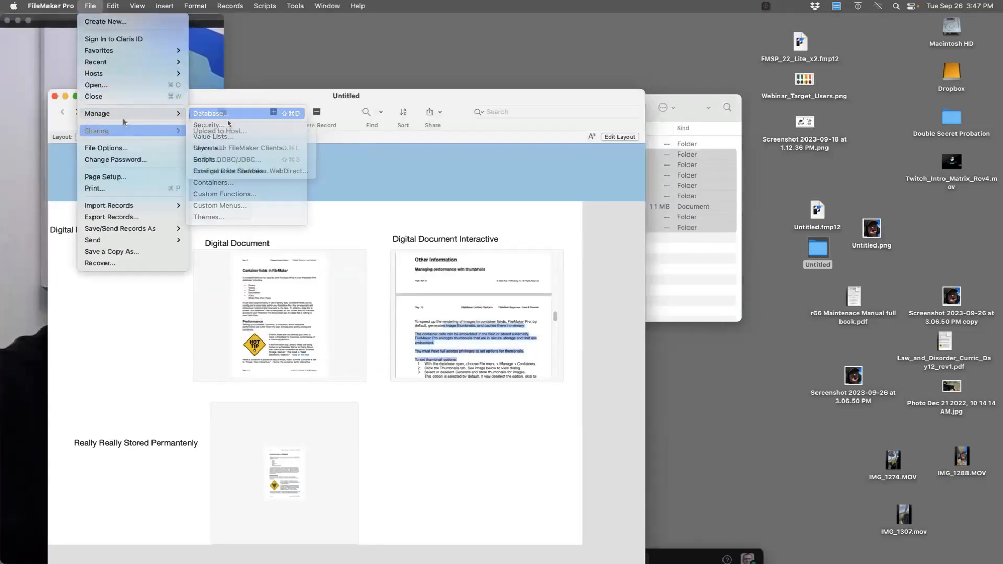
click(261, 185)
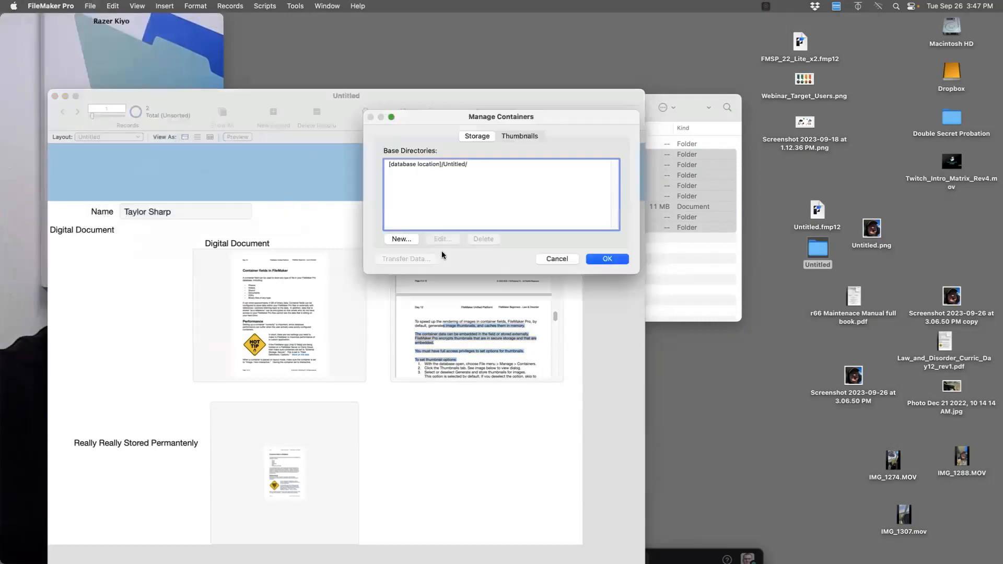
click(518, 137)
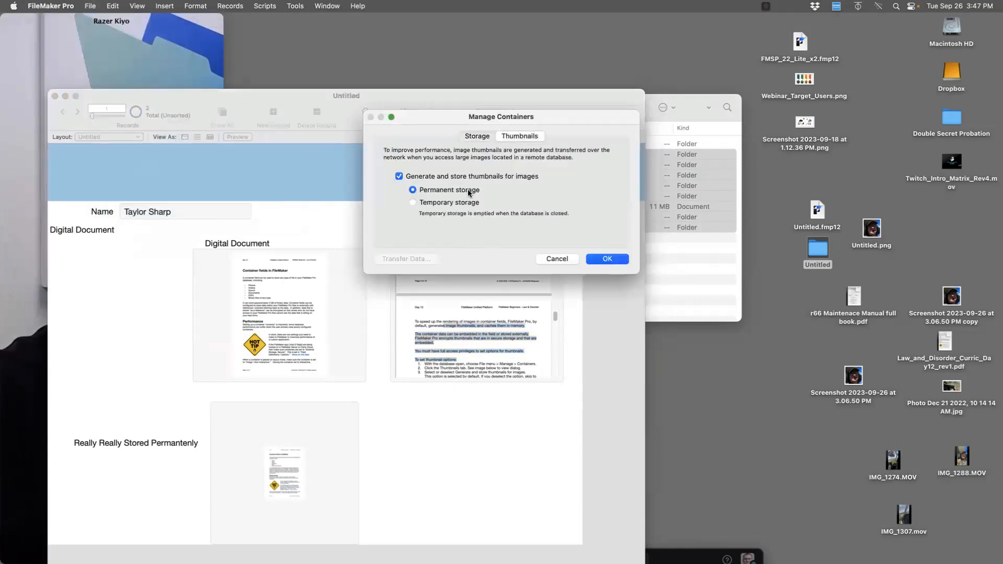
click(476, 137)
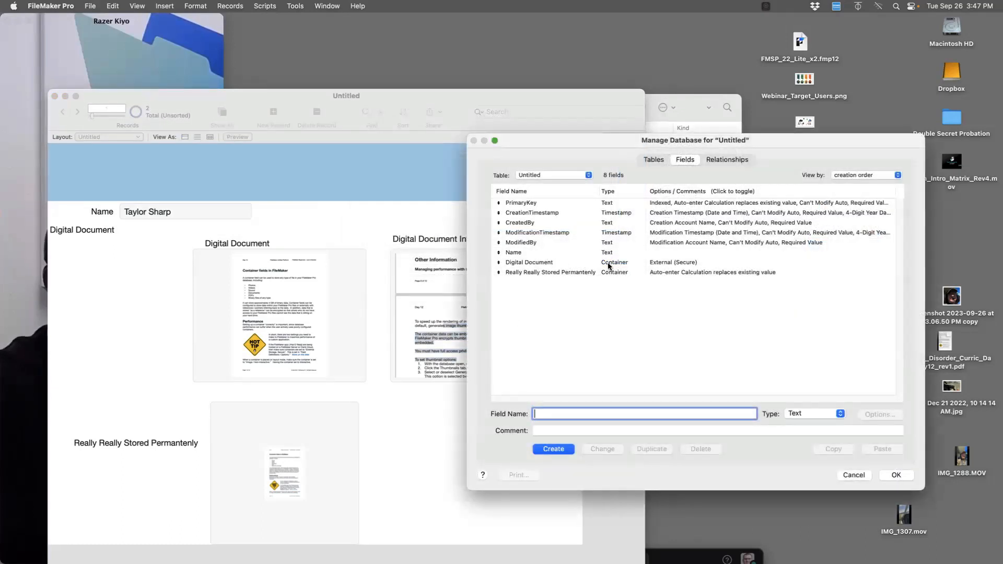
Switch the Digital Document field to Open storage and append contacts/ to its storage path
click(628, 263)
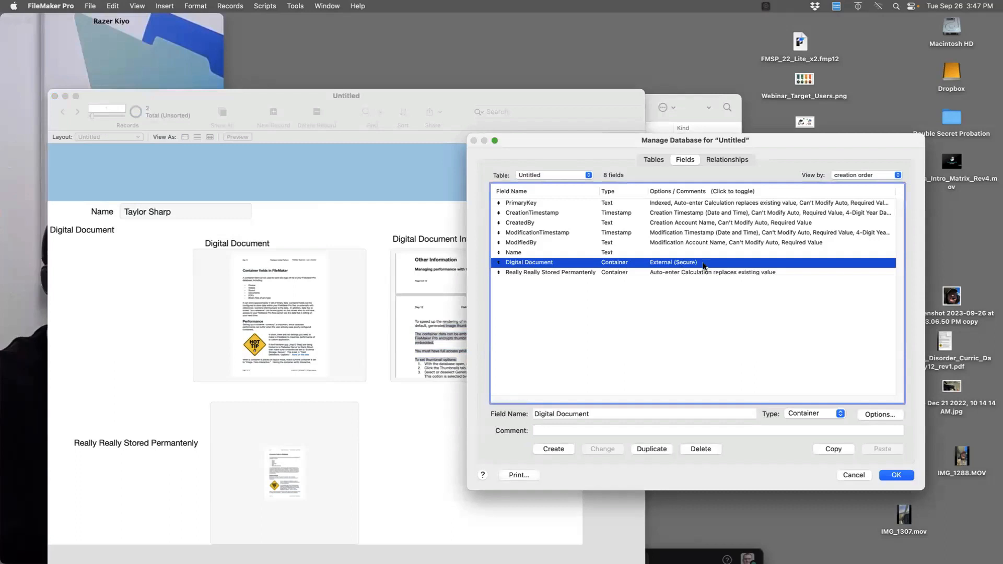
click(878, 415)
click(520, 107)
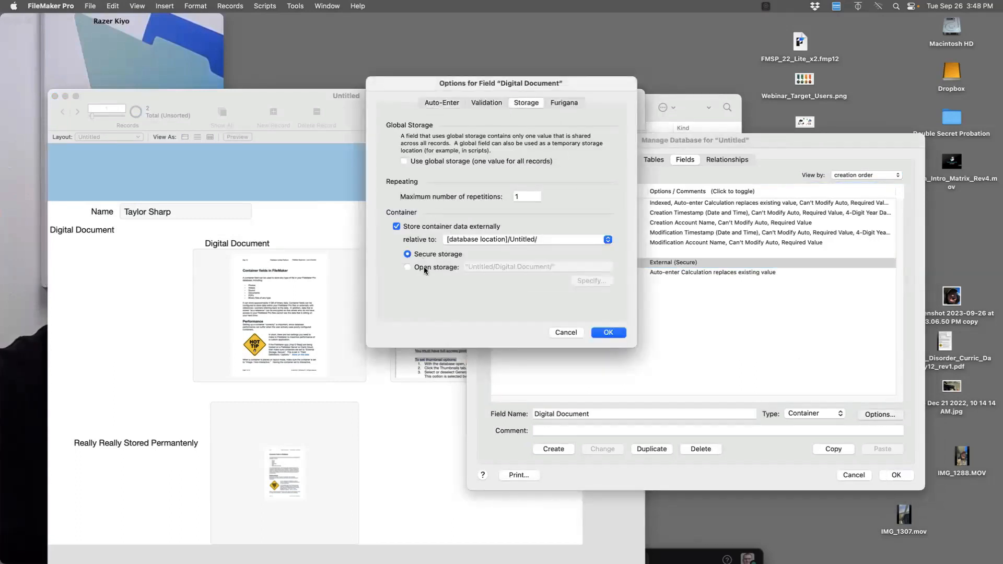
click(426, 268)
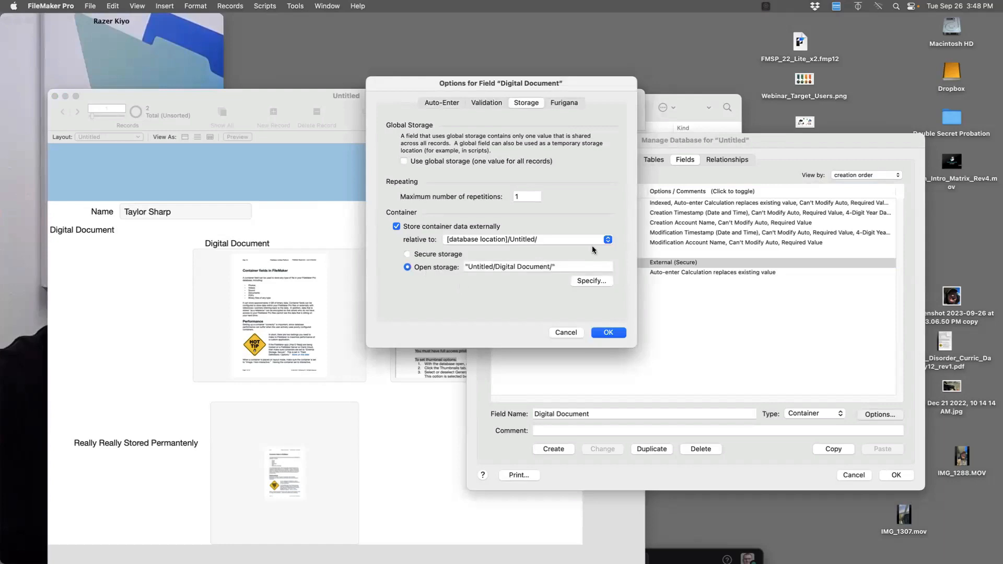
click(585, 281)
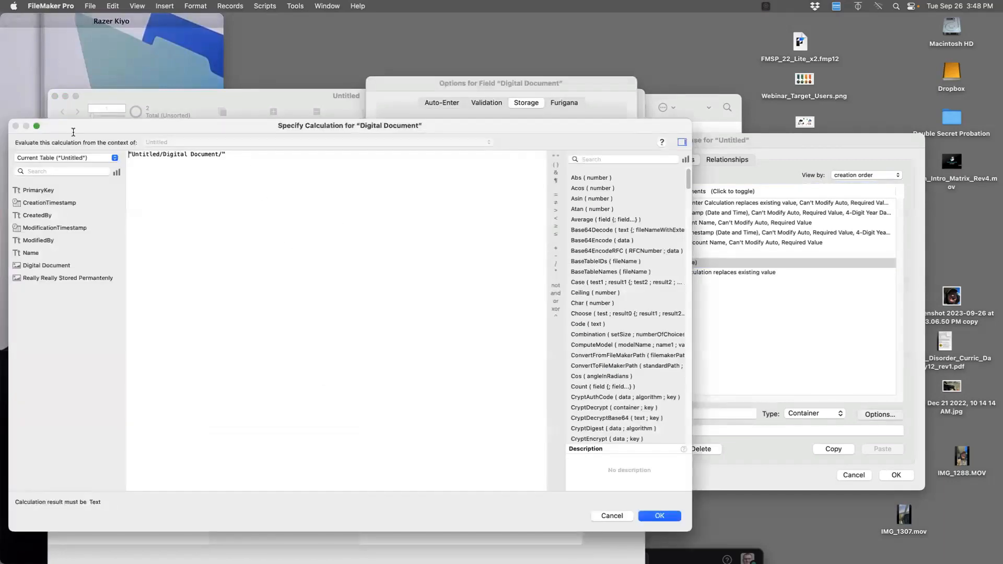
drag(228, 155, 129, 155)
click(661, 517)
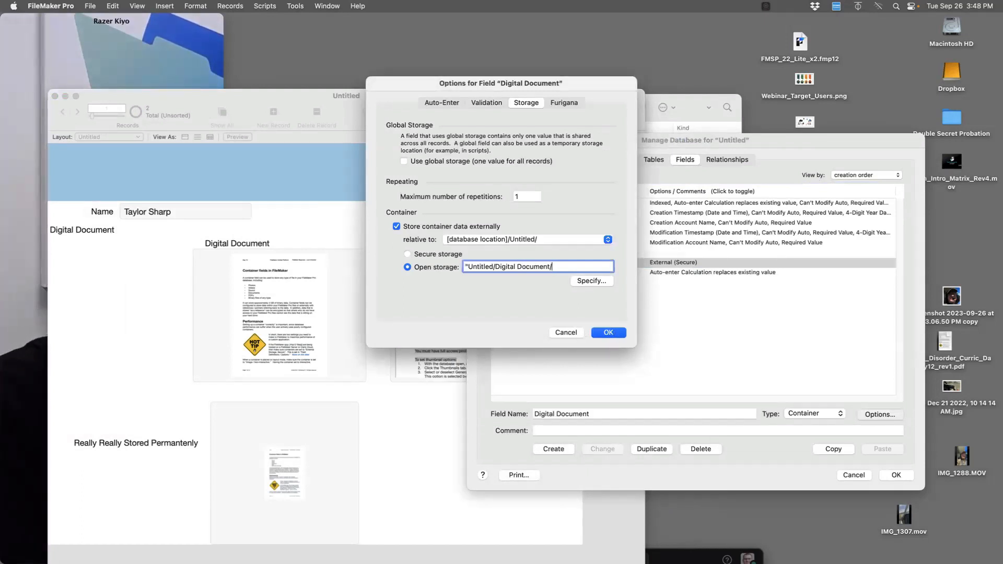
text(contacts/")
Save the new storage options and transfer the existing container data to the new location
click(611, 336)
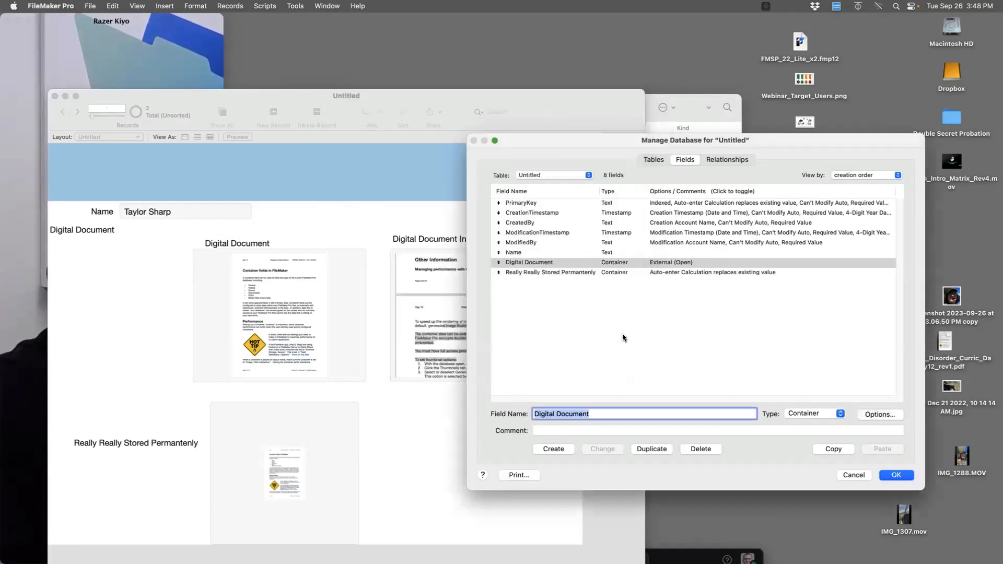
click(897, 475)
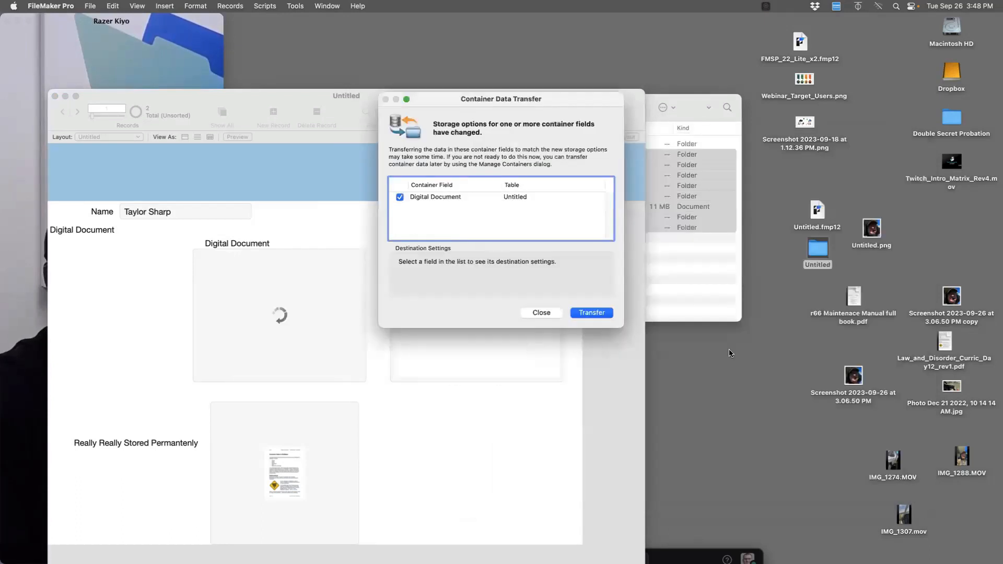
click(599, 313)
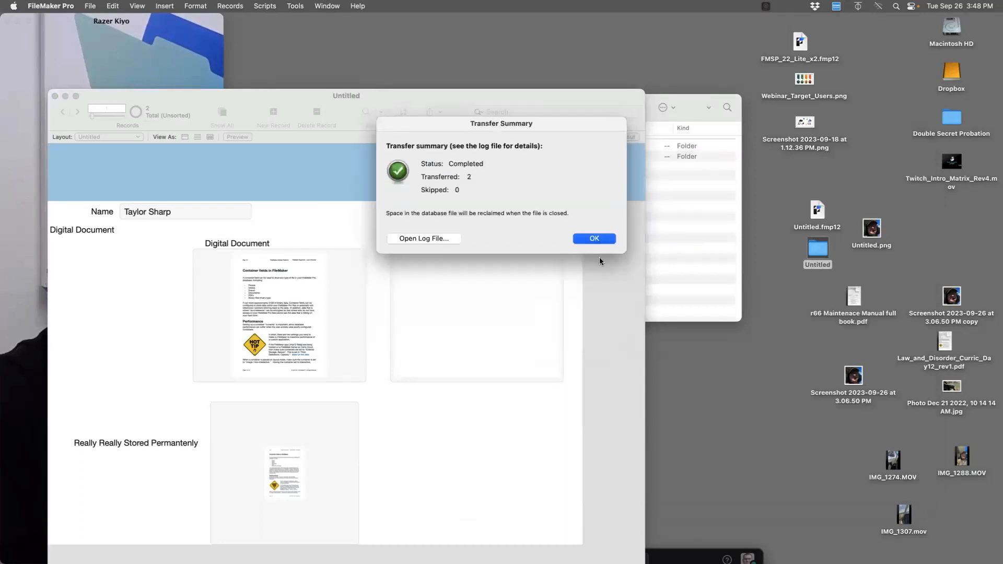
click(594, 238)
In Finder, expand the Digital Document and contacts folders to see the transferred files
click(792, 259)
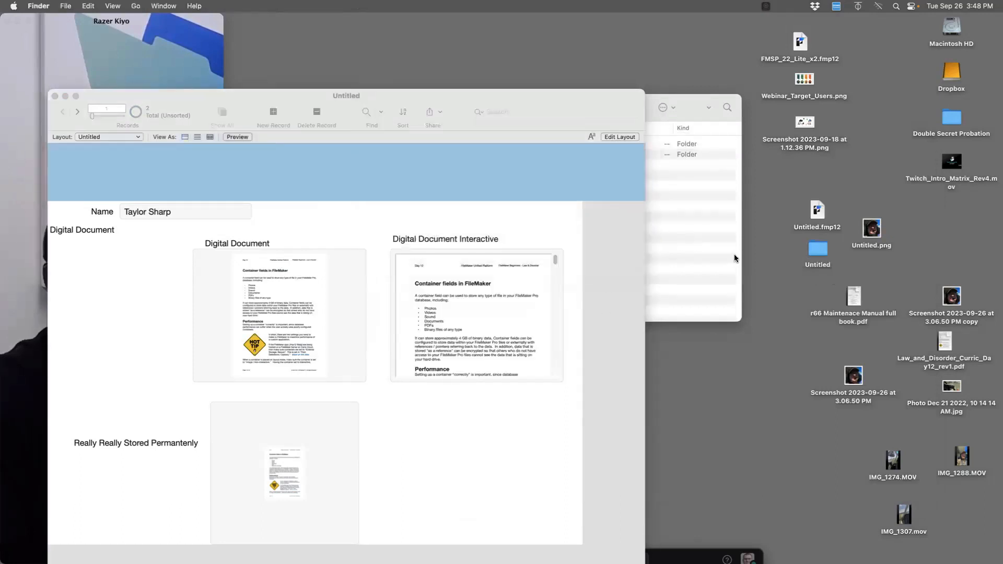
click(700, 248)
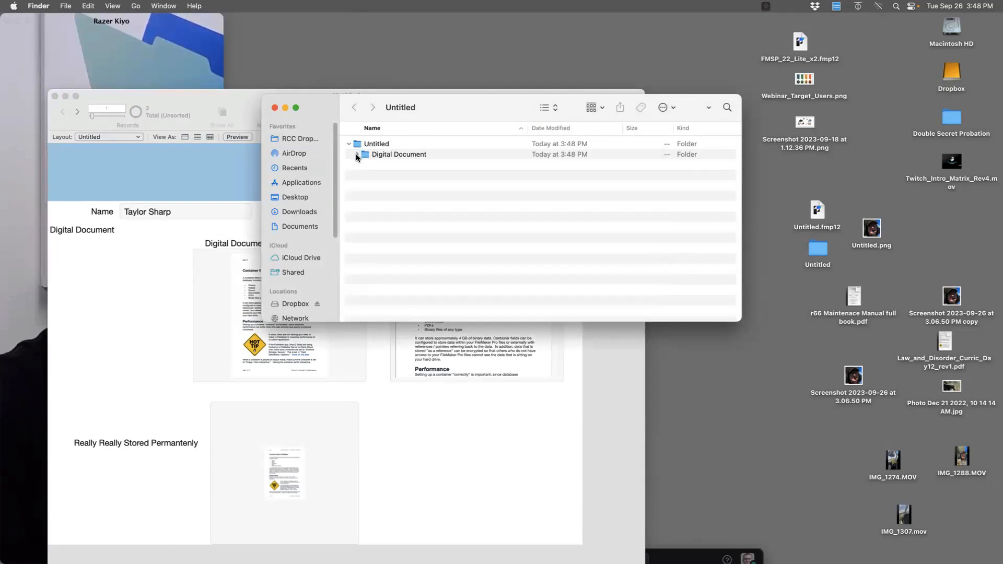
click(358, 155)
click(365, 165)
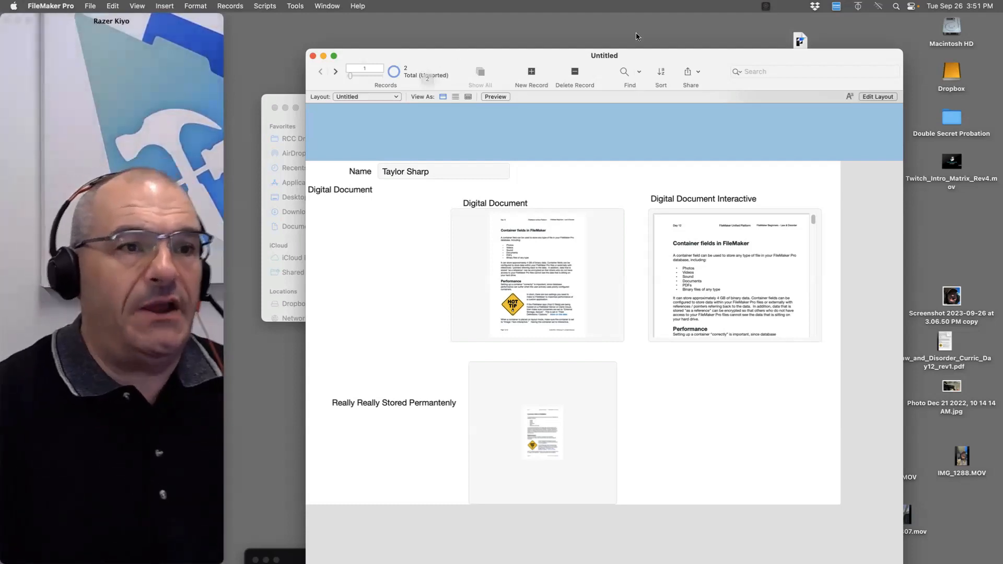
Open the FileMaker ecosystem diagram screenshot in Preview and enlarge its window on the right
drag(644, 52, 597, 371)
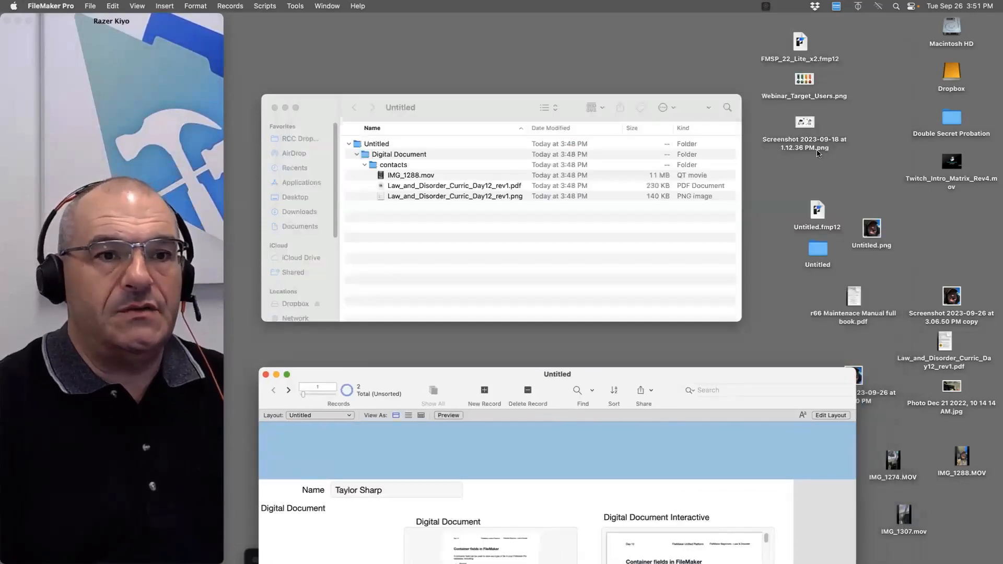
double_click(809, 124)
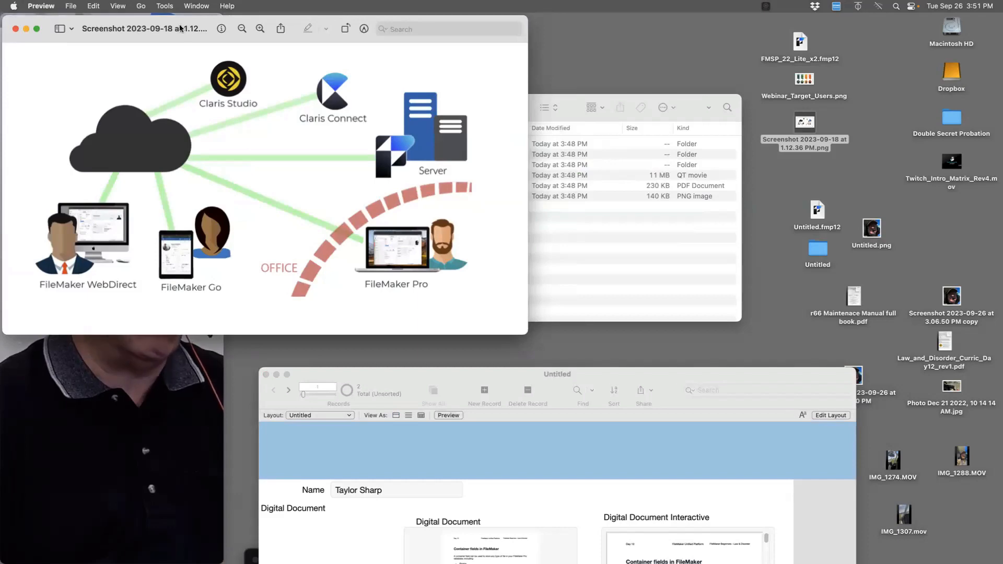
drag(330, 20, 543, 18)
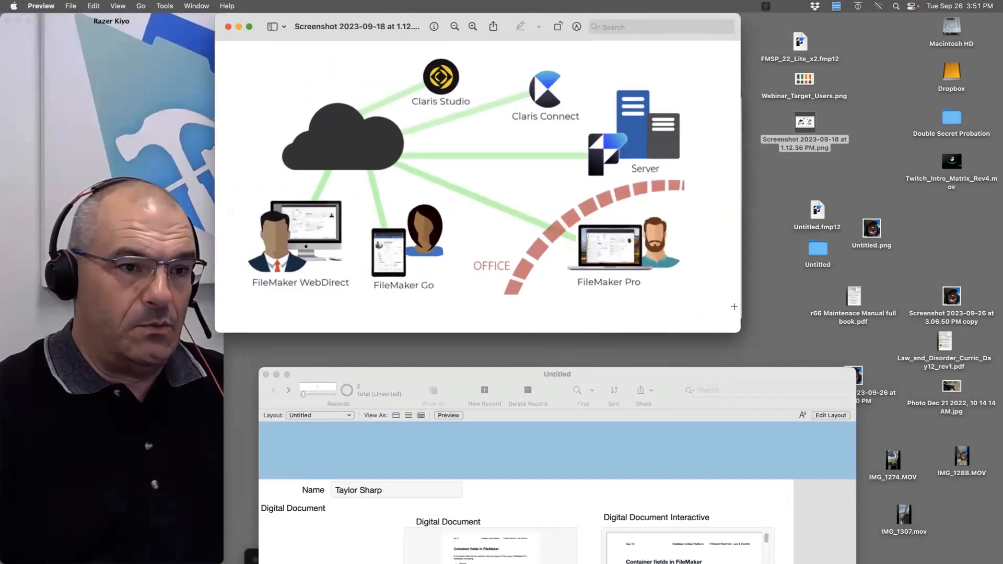
drag(740, 332, 997, 461)
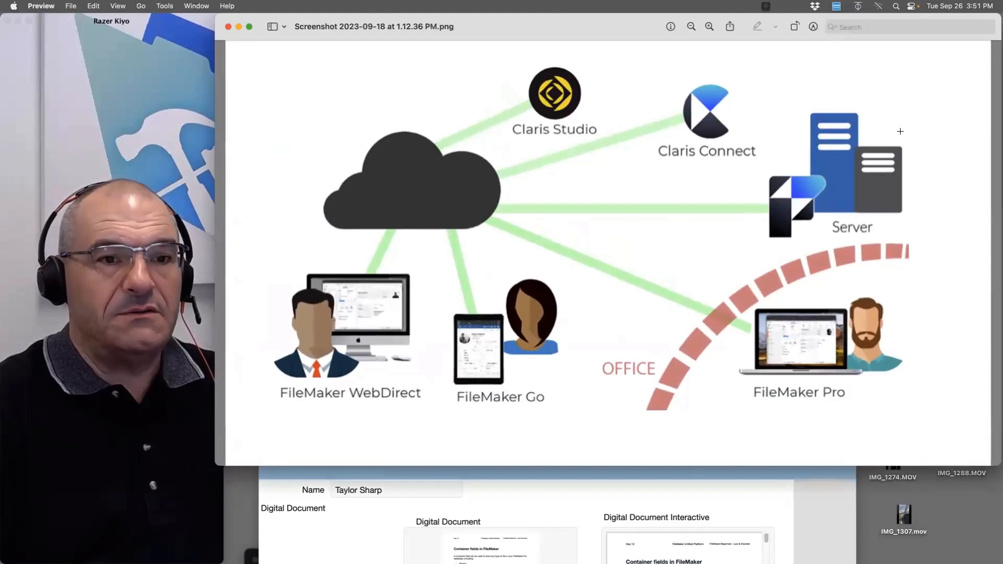
Outline the Server graphic and the Claris Studio and Claris Connect logos, then clear the selection
drag(902, 101, 920, 117)
drag(785, 215, 761, 249)
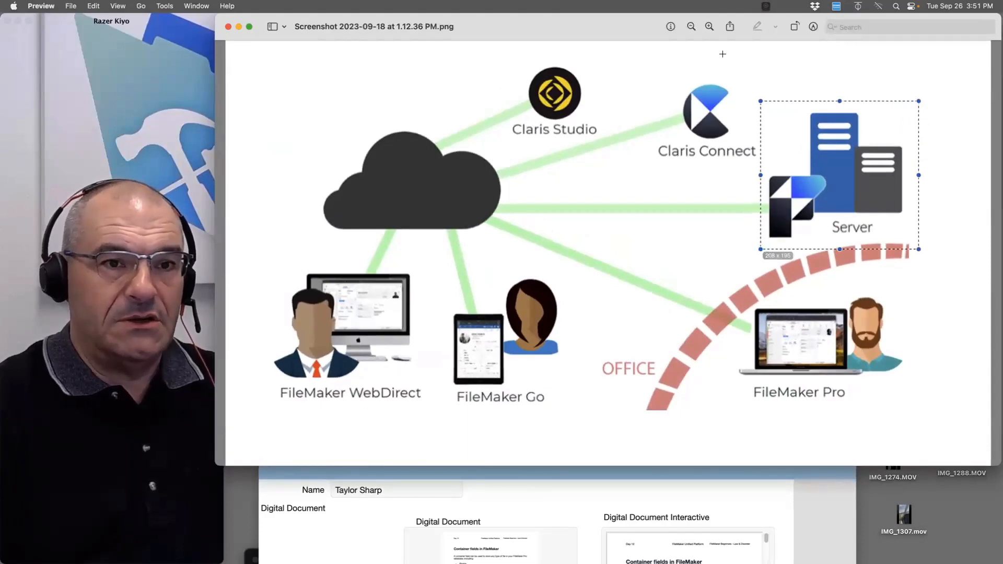
drag(766, 49, 502, 163)
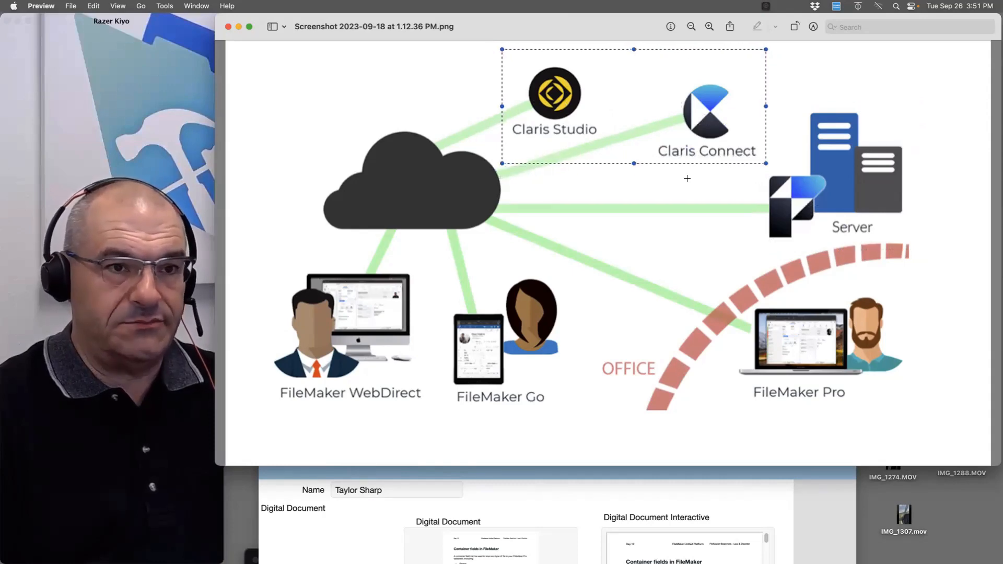
drag(921, 96, 753, 242)
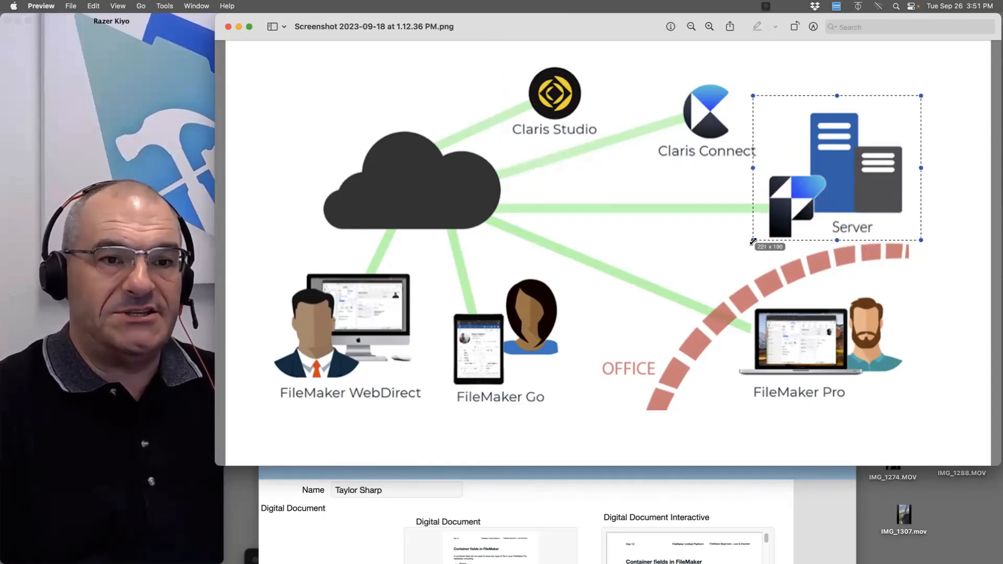
drag(960, 238, 232, 430)
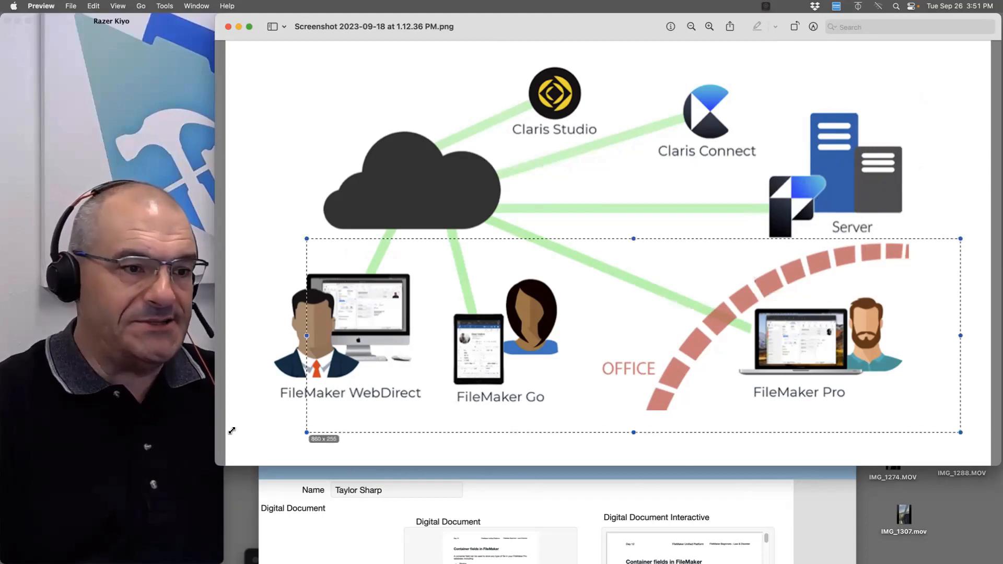
click(530, 400)
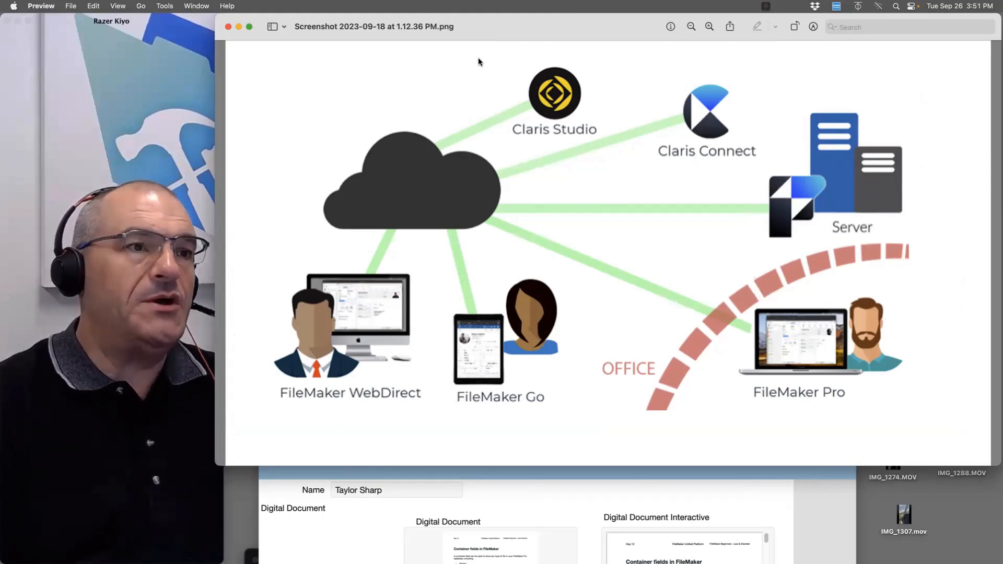
Move the diagram window up and right, bringing the Finder listing of stored files forward
drag(493, 26, 634, 340)
drag(633, 239, 737, 81)
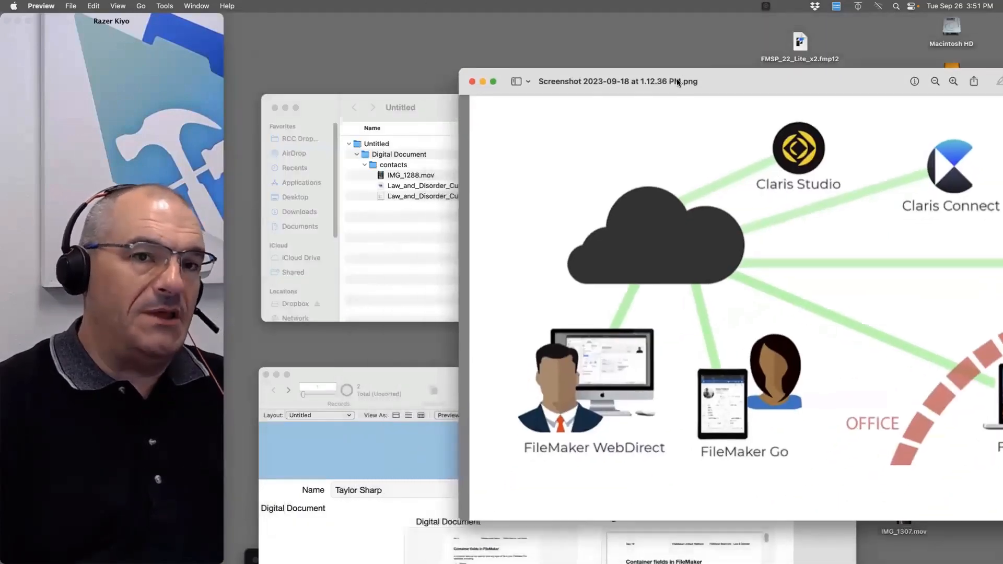
click(416, 256)
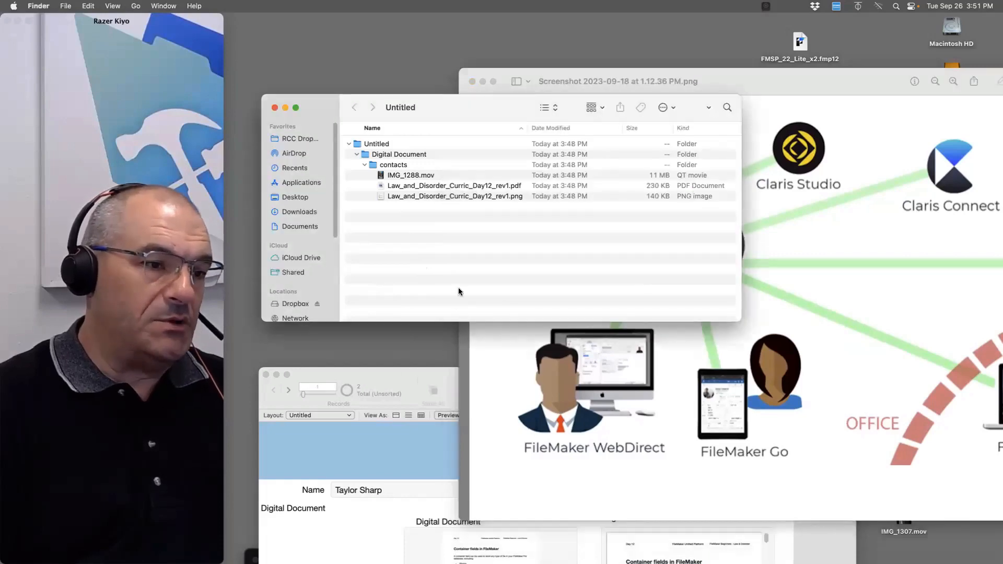
Bring the Untitled FileMaker Pro database window in front of the Finder window
drag(417, 377, 458, 123)
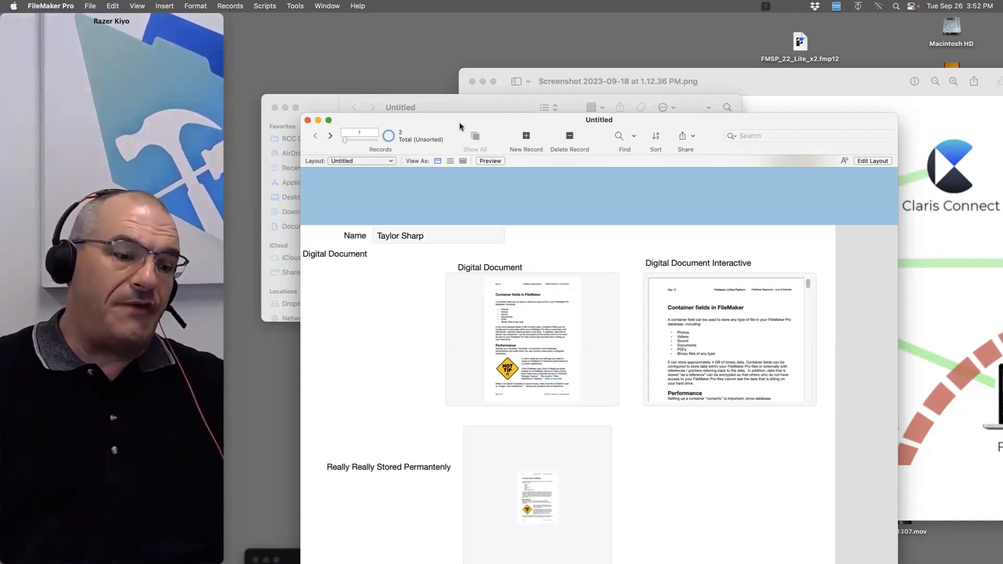
Load fmtraining.tv in a new Safari window and move the window up and right
mouse_move(22, 182)
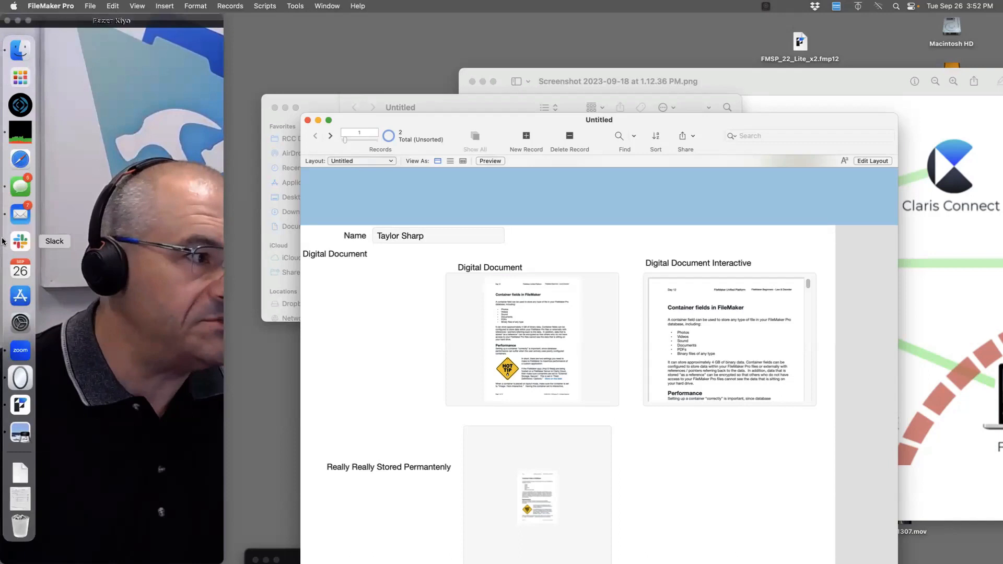
click(22, 162)
text(fmtraining.tv)
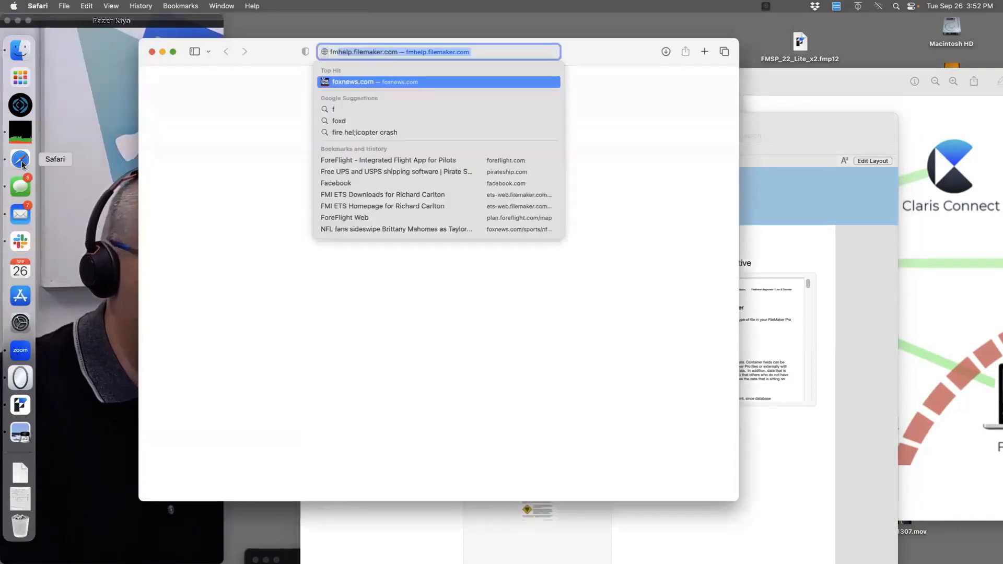
key(Return)
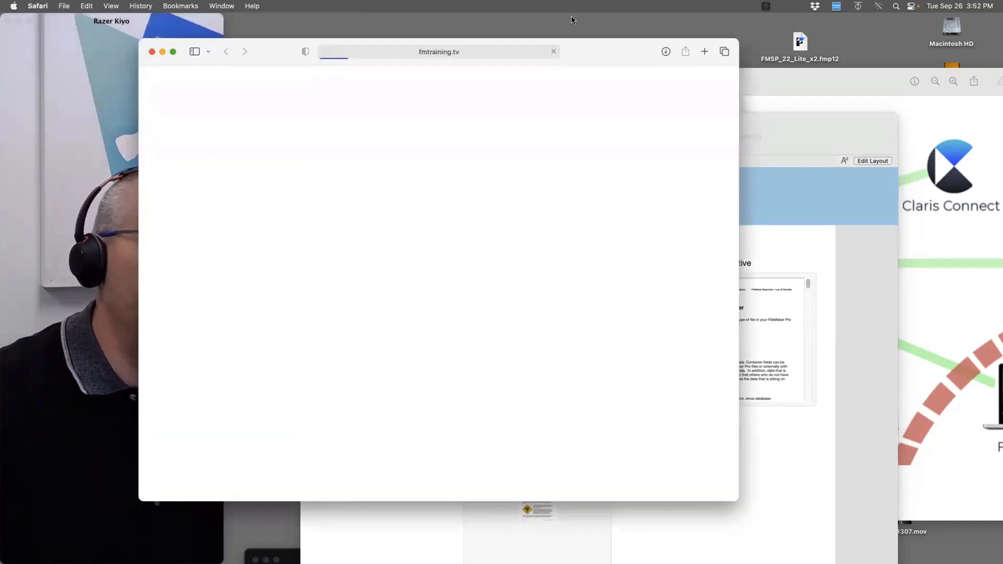
drag(575, 51, 712, 26)
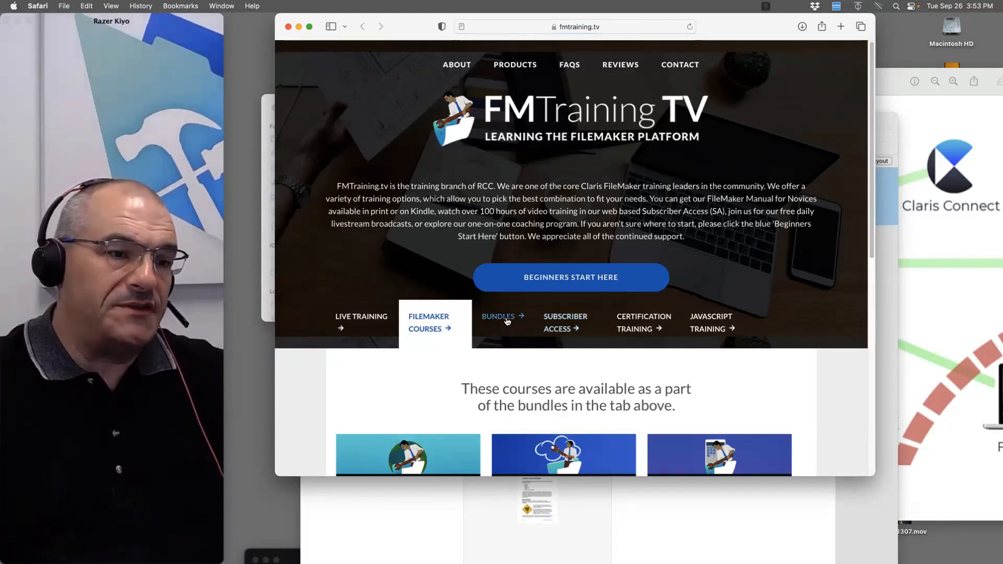
Show the site's Bundles section with three annual subscriptions, then bring the diagram forward
click(507, 320)
scroll(585, 366, down, 5)
scroll(585, 365, up, 1)
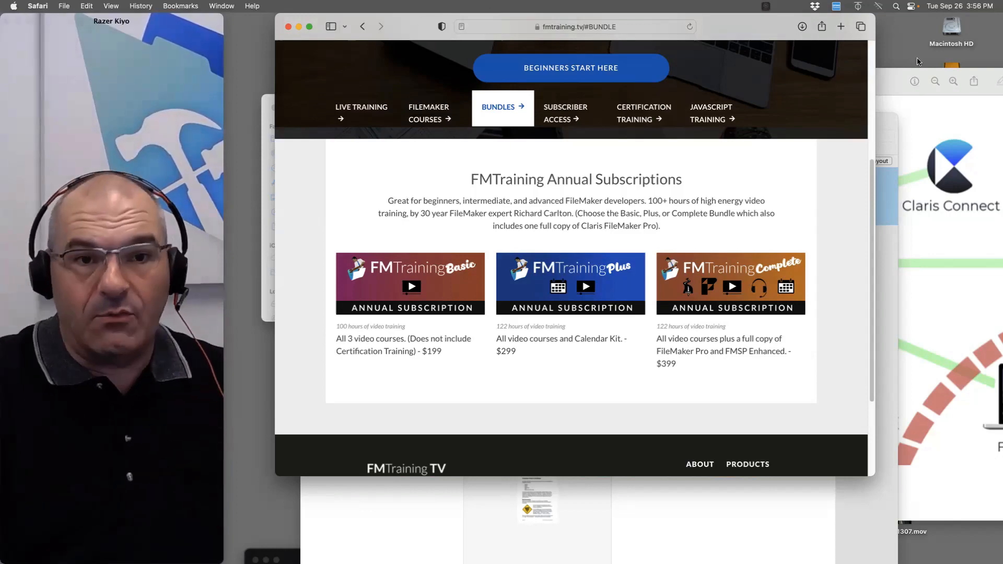
drag(997, 70, 559, 192)
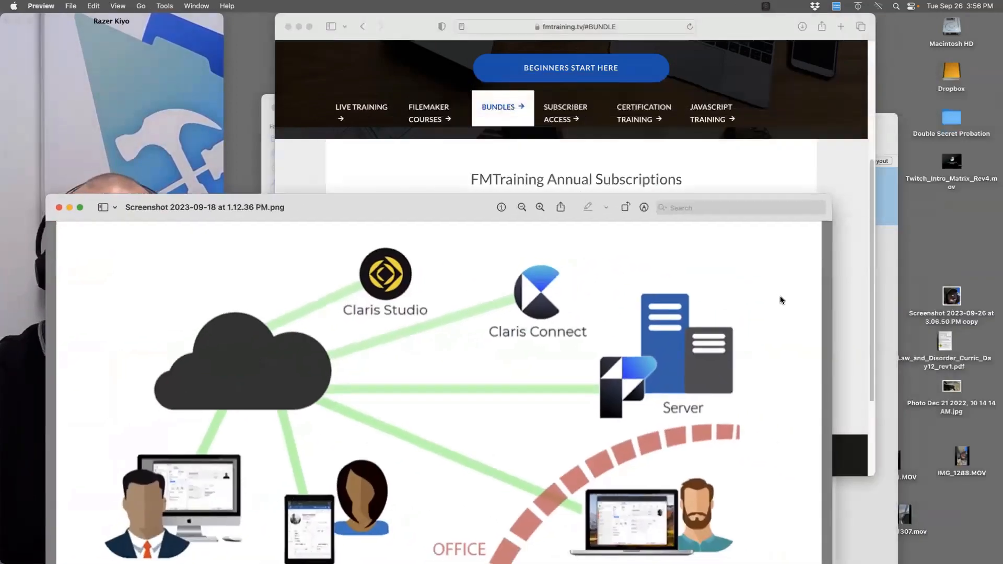
Open the desktop file Screenshot 2023-09-26 at 3.06.50 PM copy in Preview
double_click(953, 304)
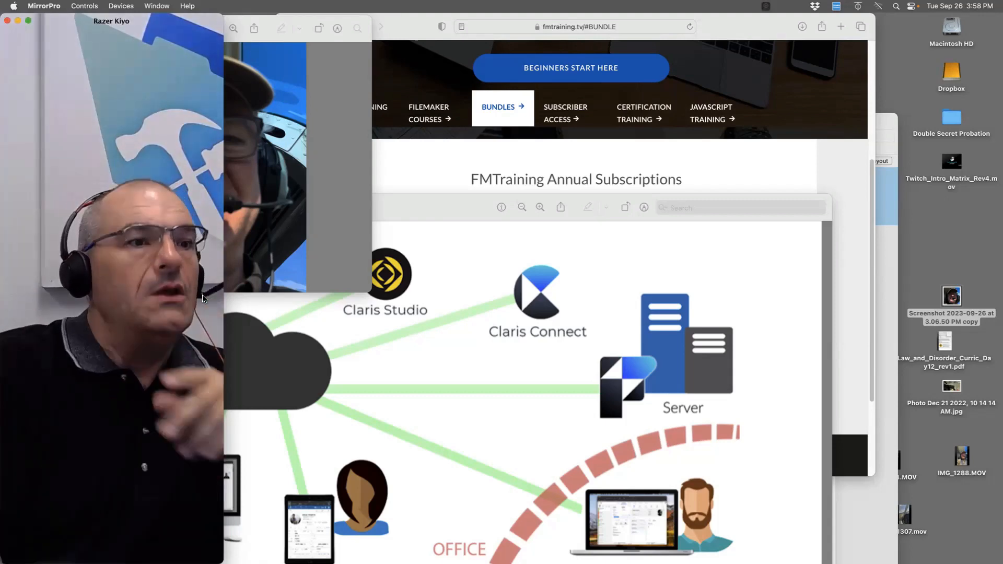
Bring Safari's fmtraining.tv annual subscriptions page back to the front
click(733, 182)
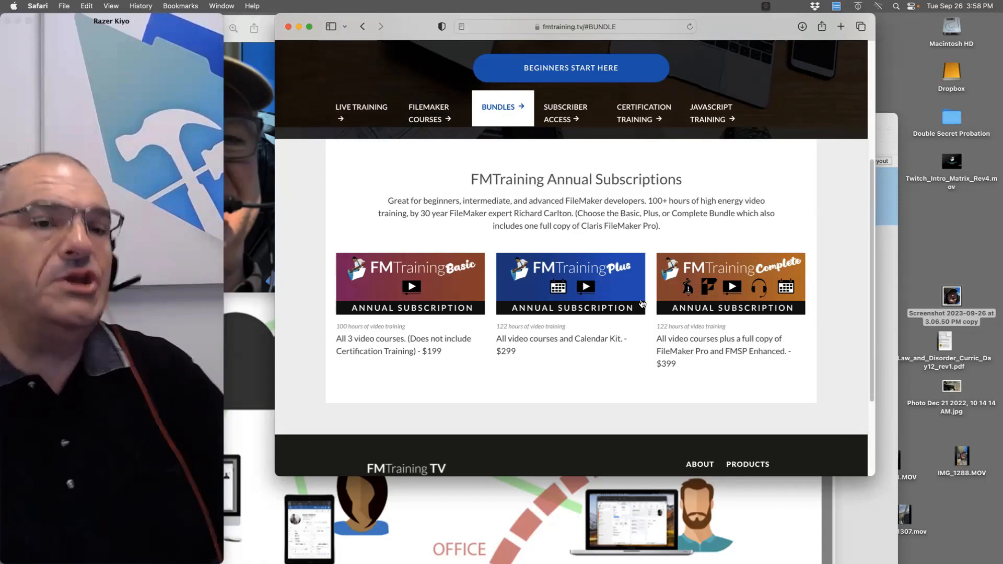
Rename the desktop screenshot copy to Taylor.png
drag(779, 31, 782, 449)
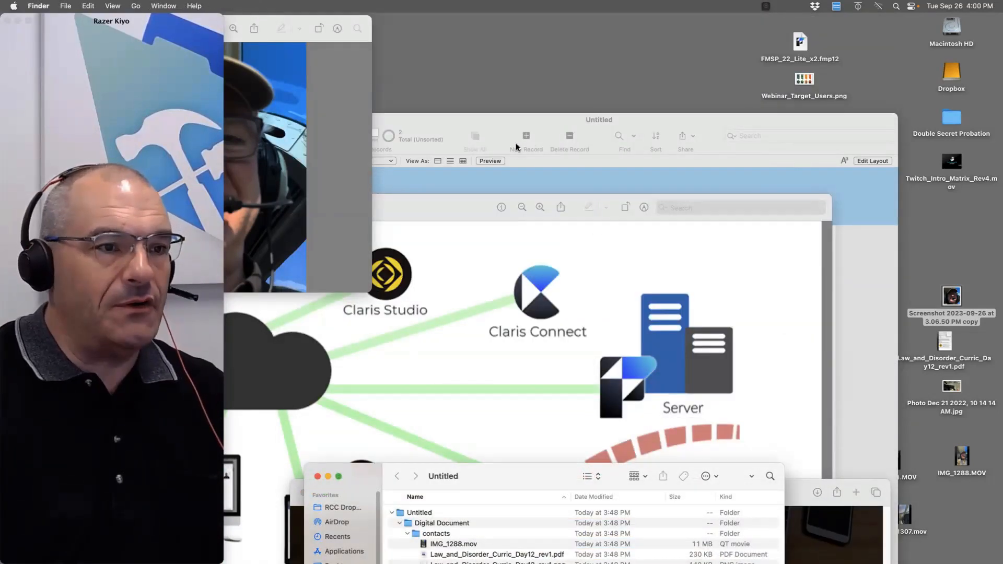
click(539, 176)
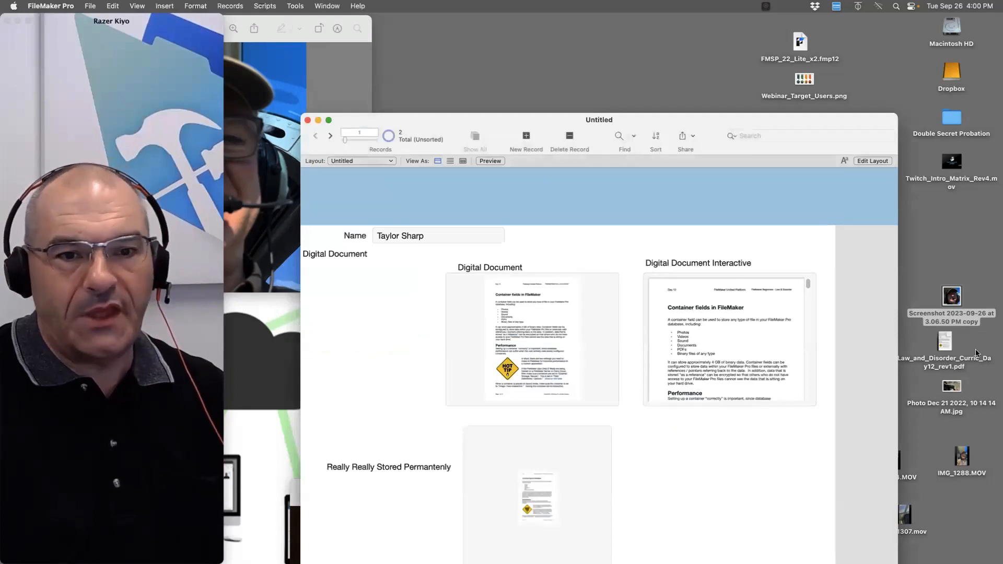
click(968, 323)
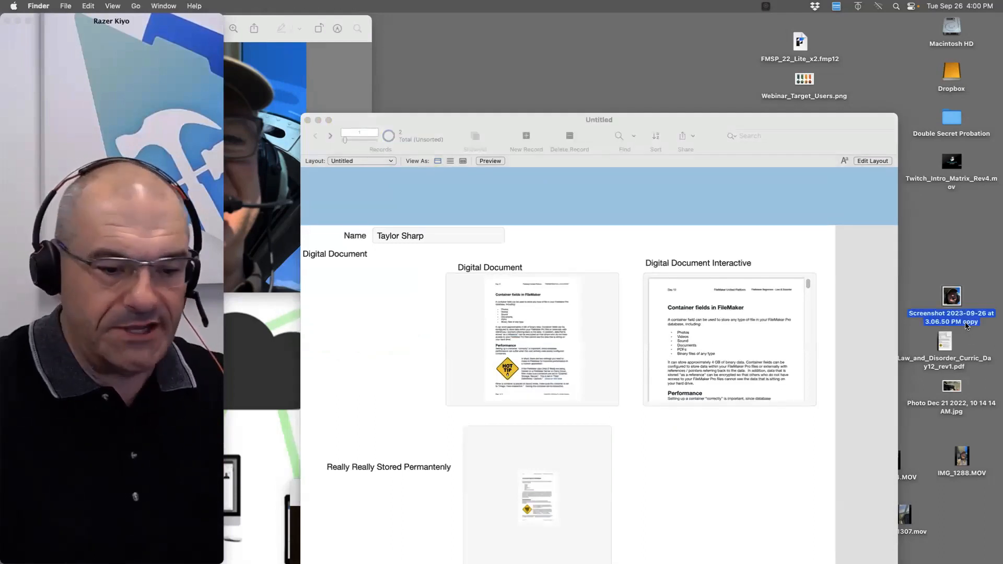
key(Return)
text(Tayl)
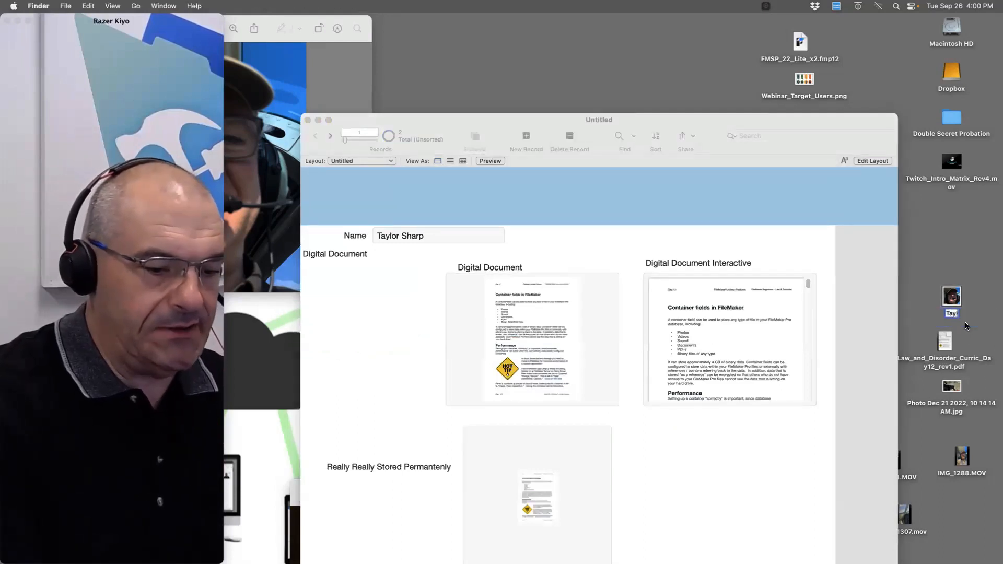
text(or.pn)
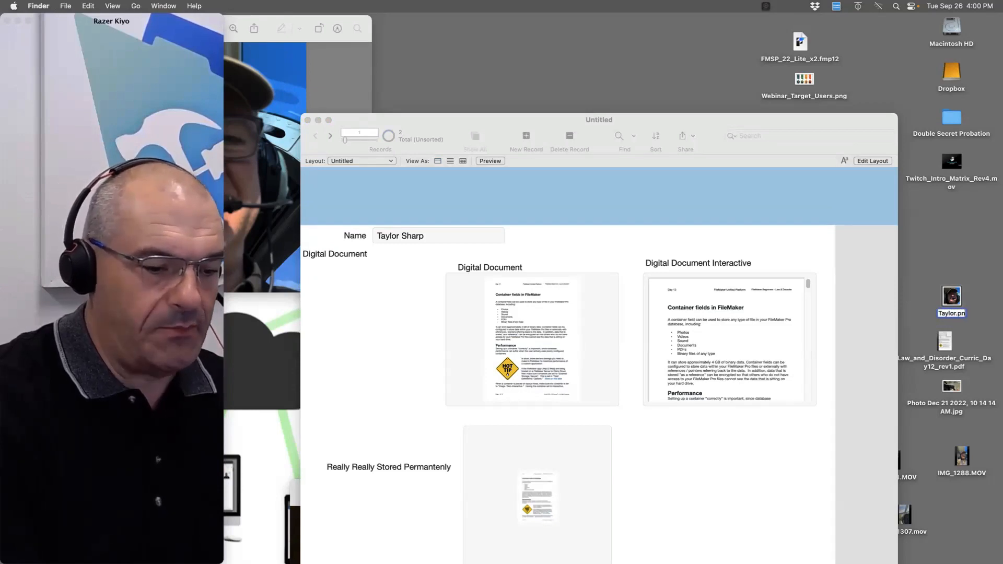
text(g)
key(Return)
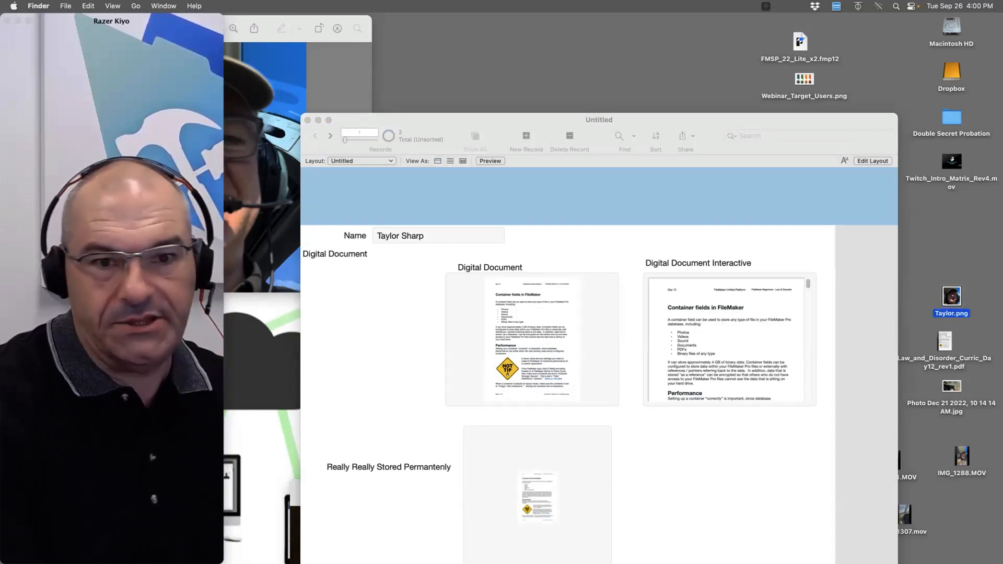
Create a new FileMaker record and drop Taylor.png into its Digital Document container
click(602, 278)
key(super+n)
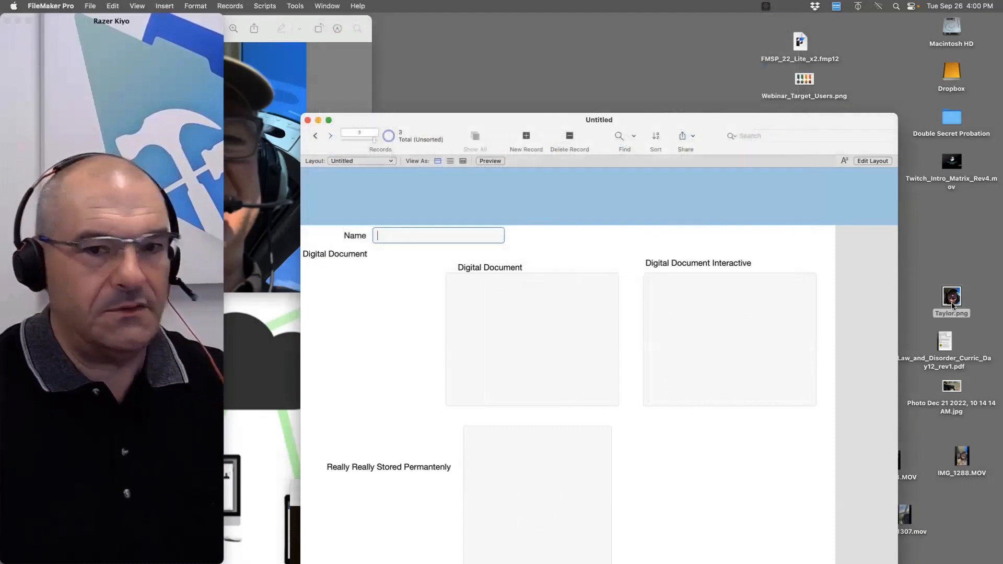
drag(953, 306, 515, 335)
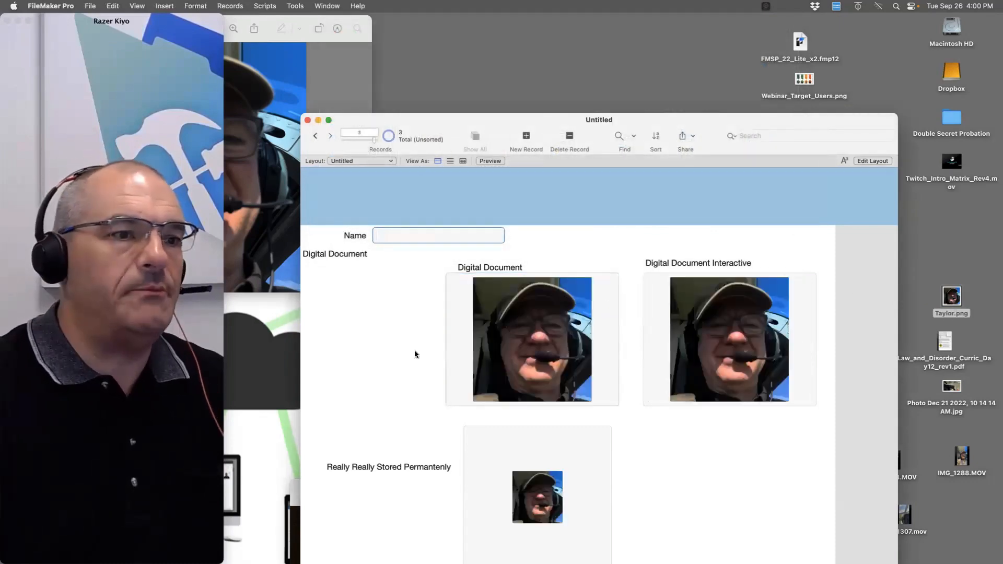
click(369, 331)
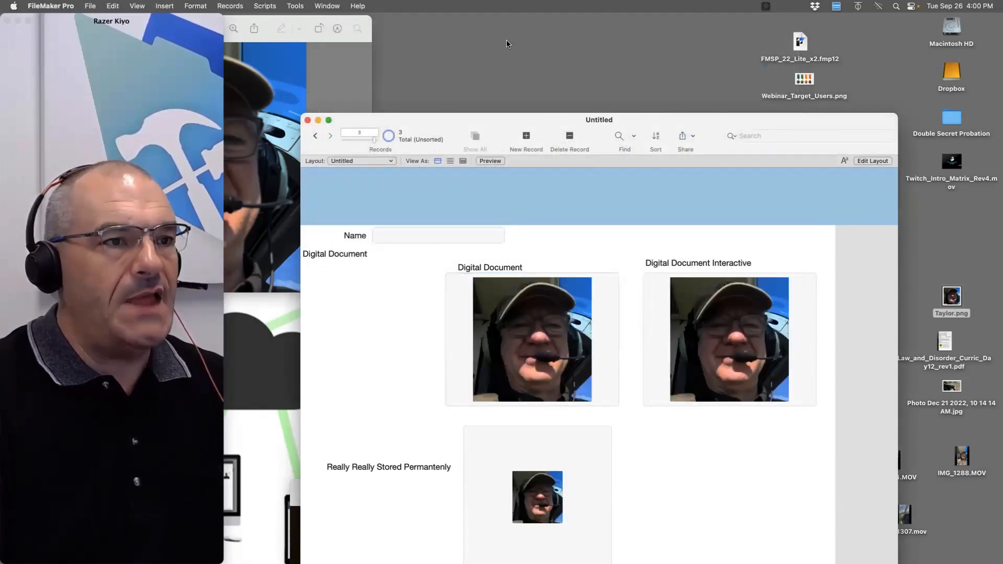
drag(428, 128, 507, 43)
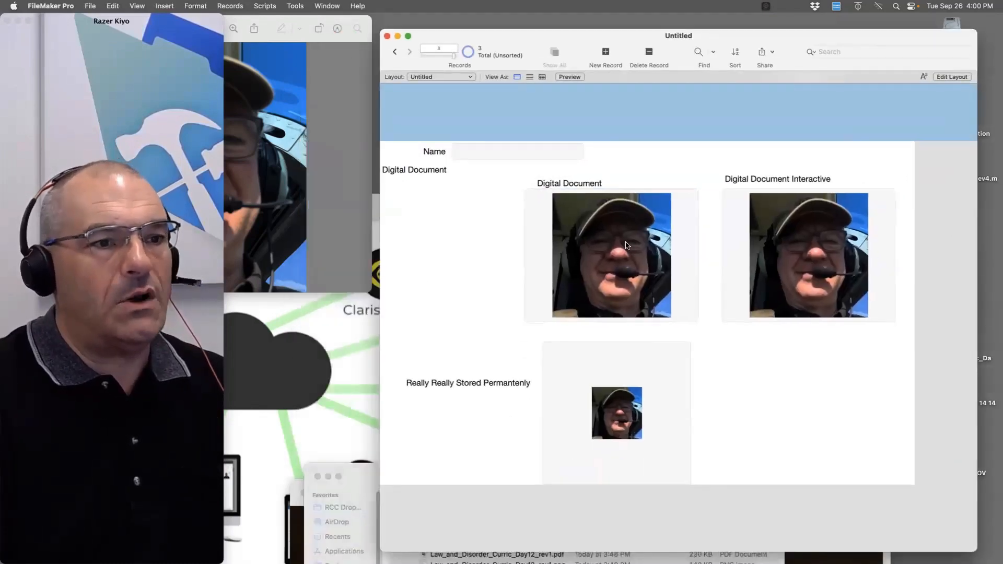
Open the Data Viewer, check its Watch and Current tabs, and open the Script Workspace
click(296, 6)
click(319, 44)
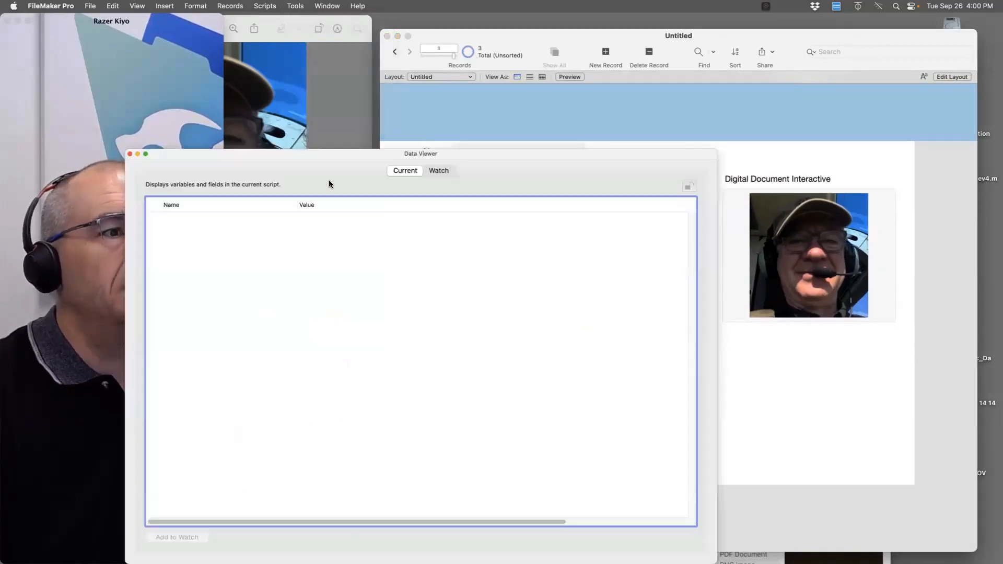
drag(450, 153, 400, 125)
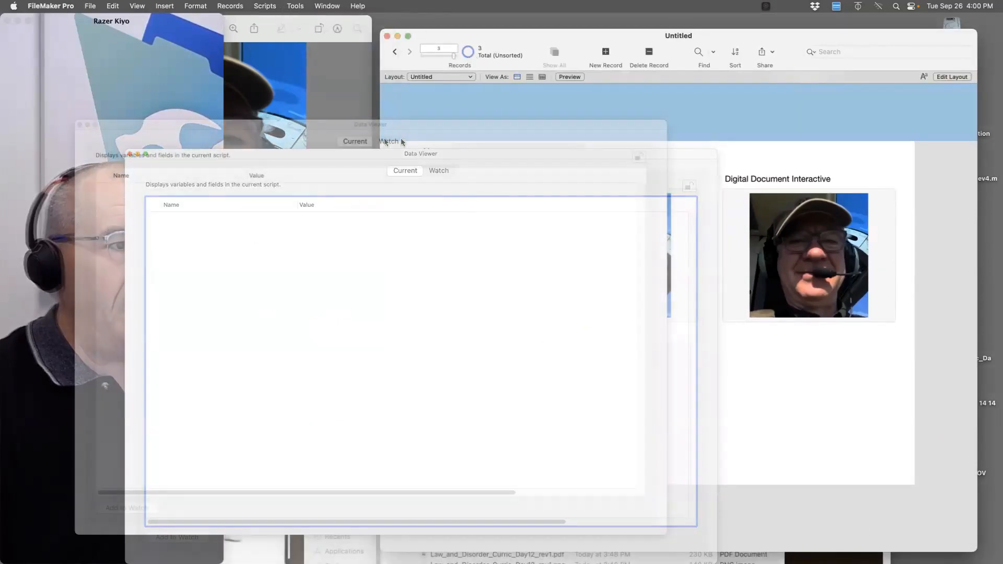
click(400, 140)
click(356, 140)
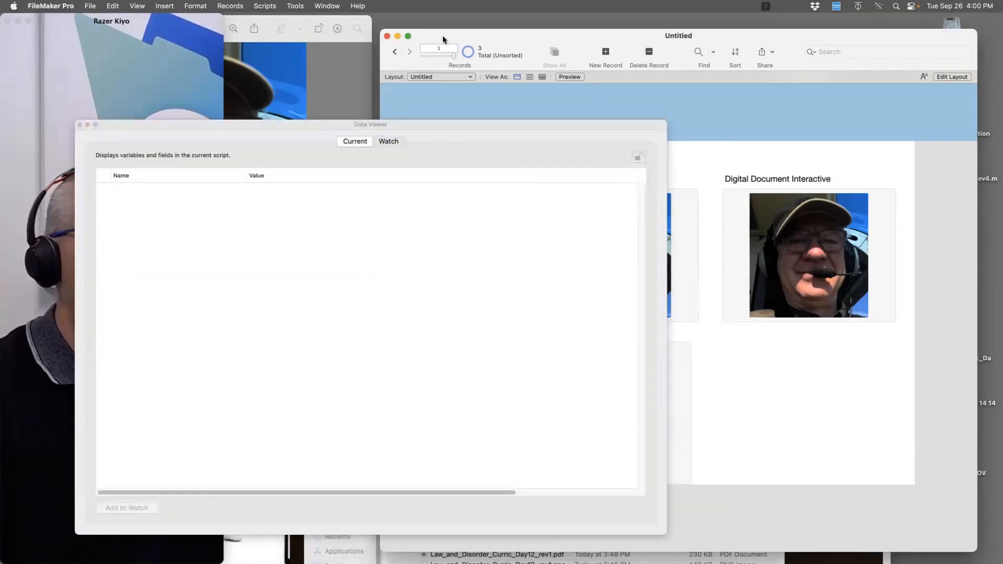
click(262, 7)
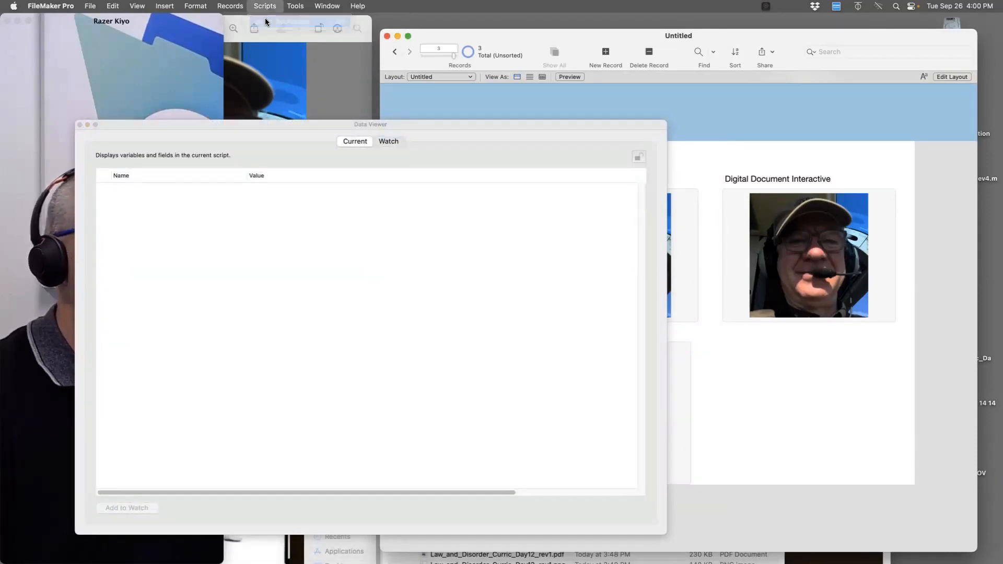
click(265, 18)
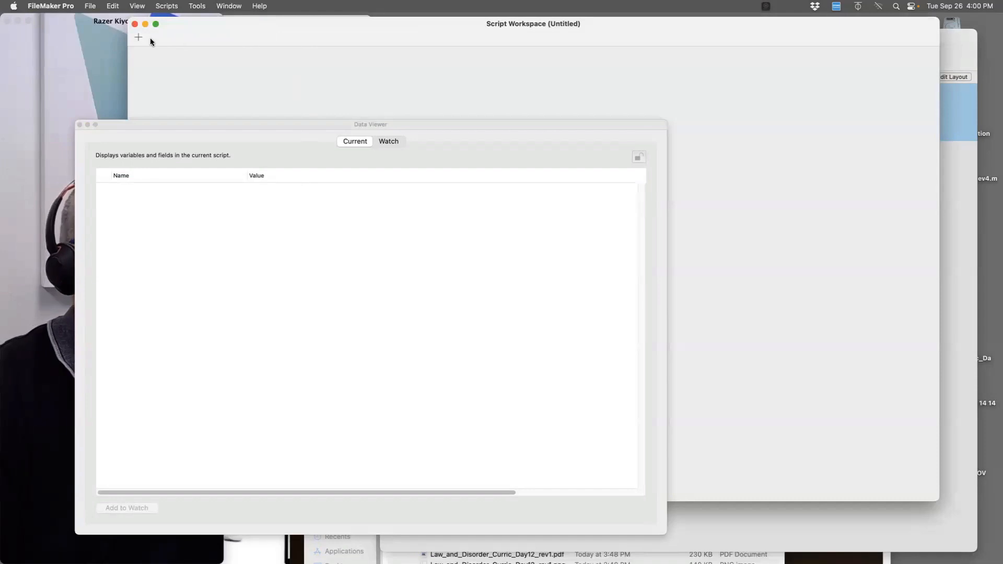
Build New Script with Show Custom Dialog and Pause/Resume Script [Indefinitely], then run it
click(137, 37)
key(Return)
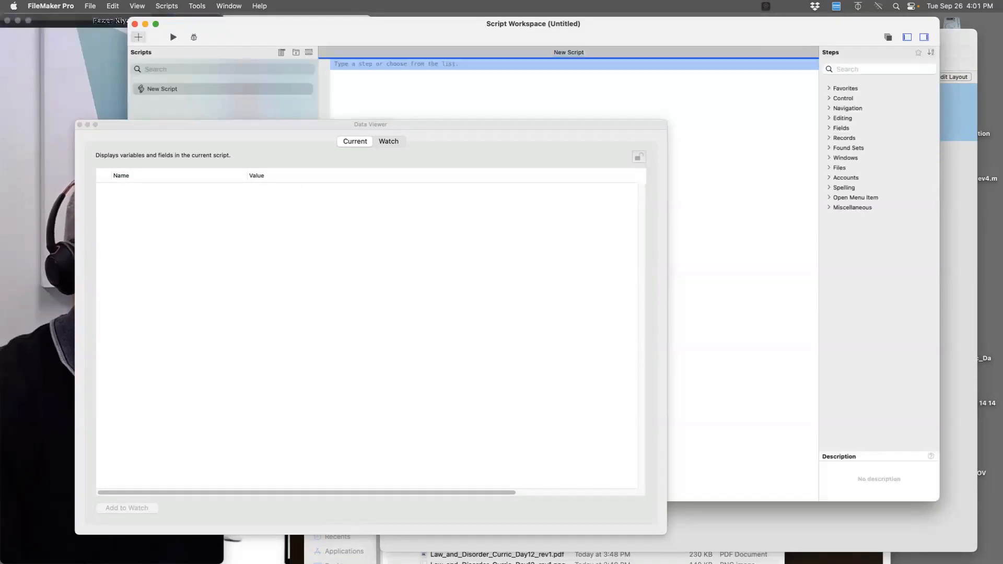
key(Return)
text(show)
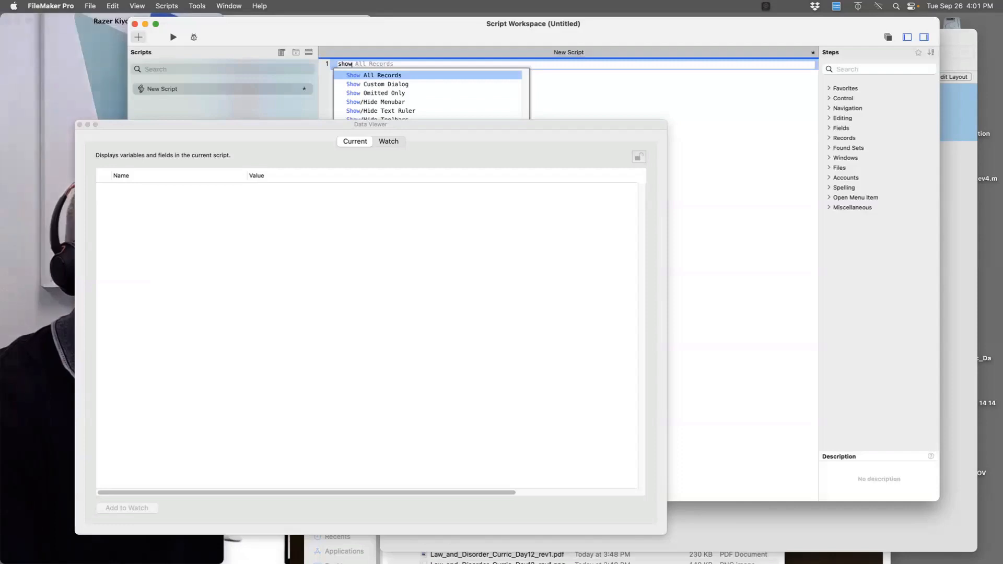
key(Down)
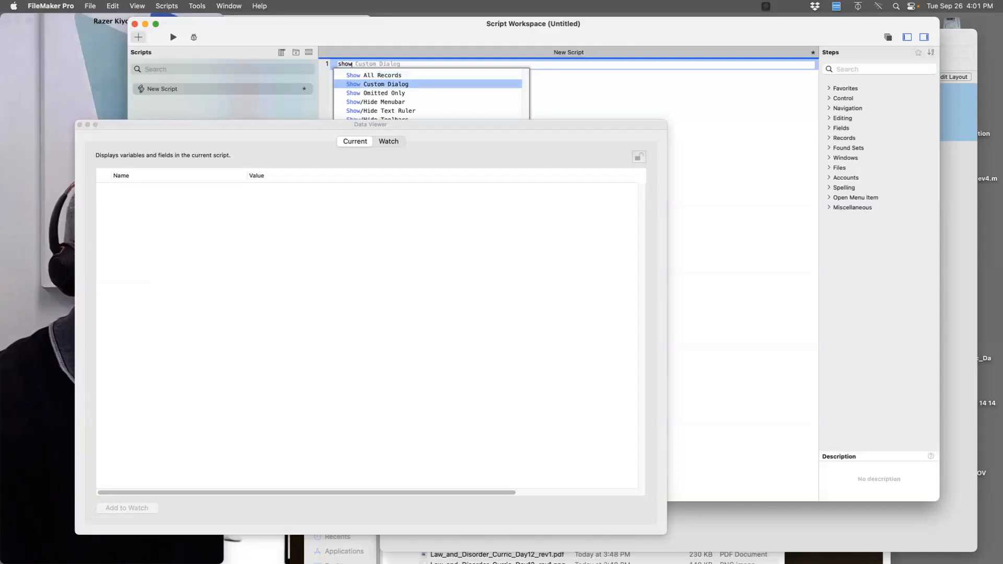
key(Return)
text(pau)
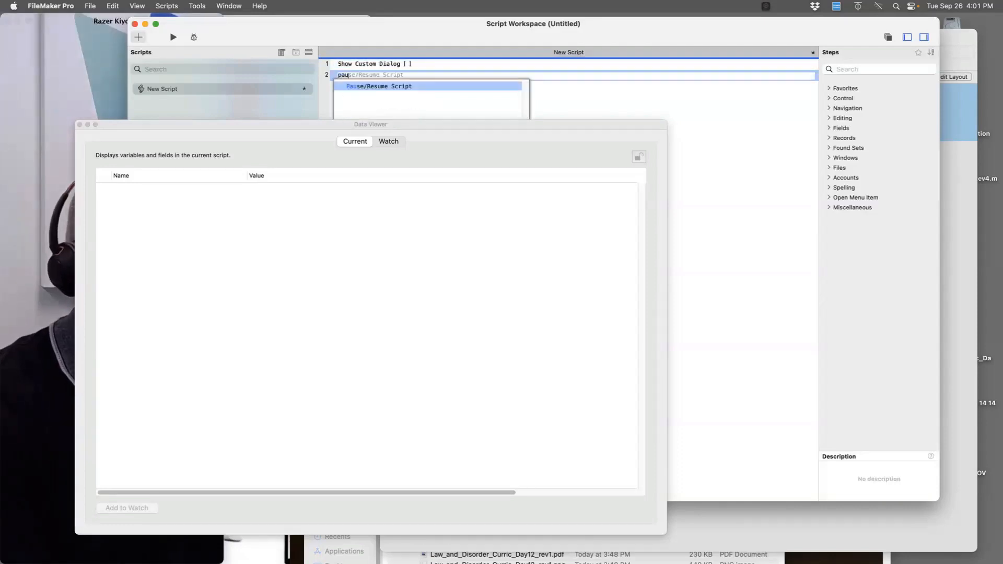
text(se)
key(Return)
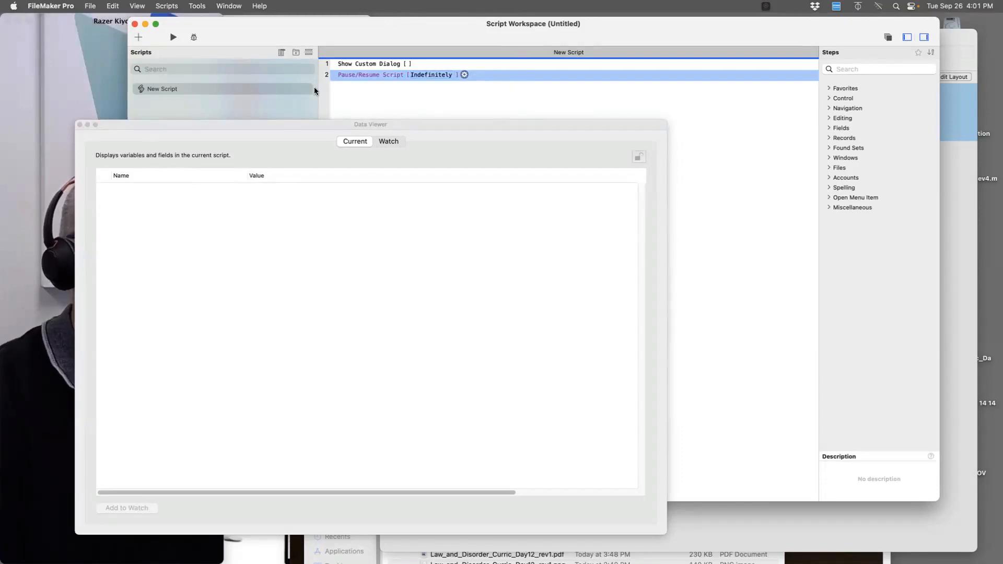
click(173, 37)
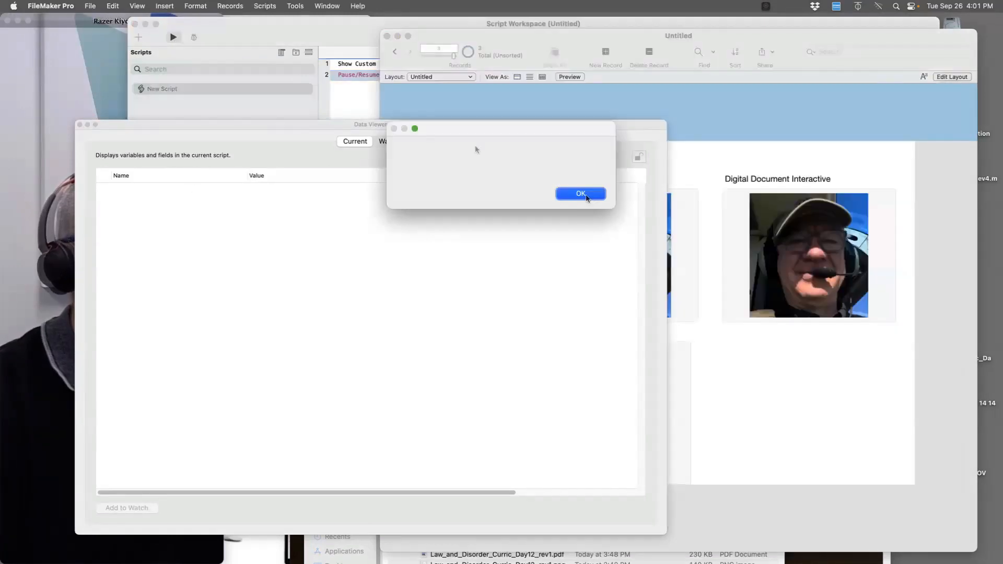
click(581, 194)
click(379, 141)
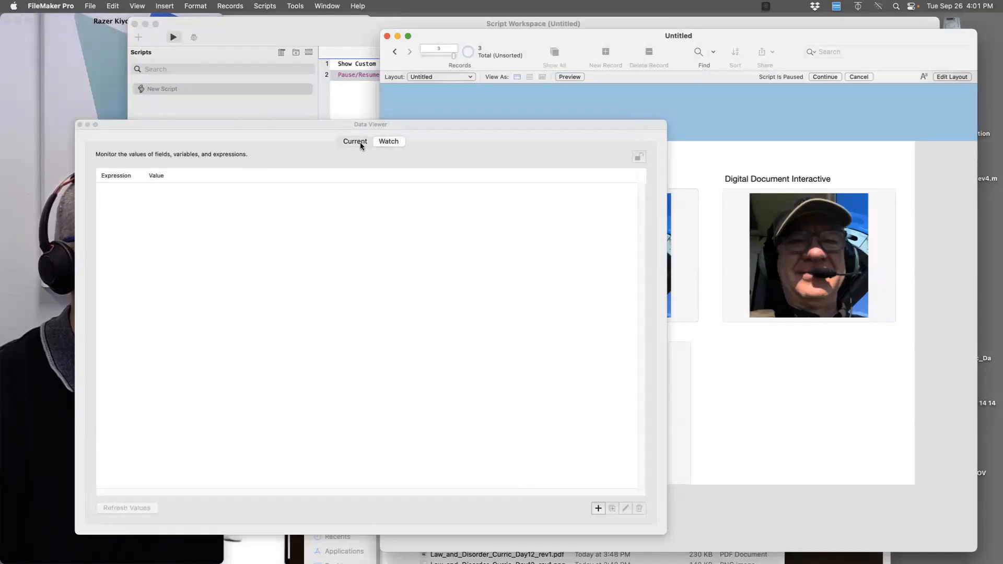
click(360, 142)
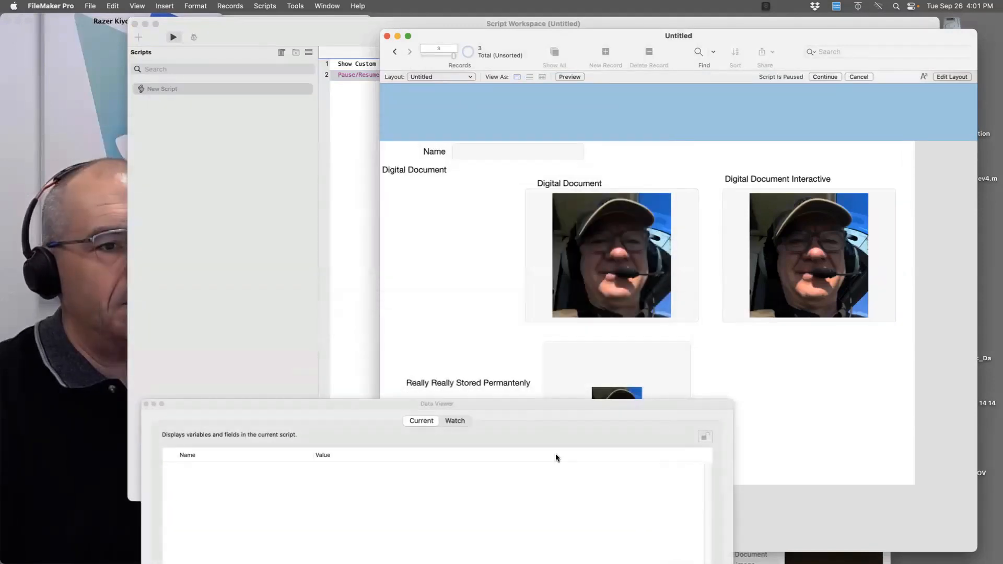
drag(556, 407, 644, 300)
click(567, 312)
drag(491, 298, 425, 68)
click(711, 446)
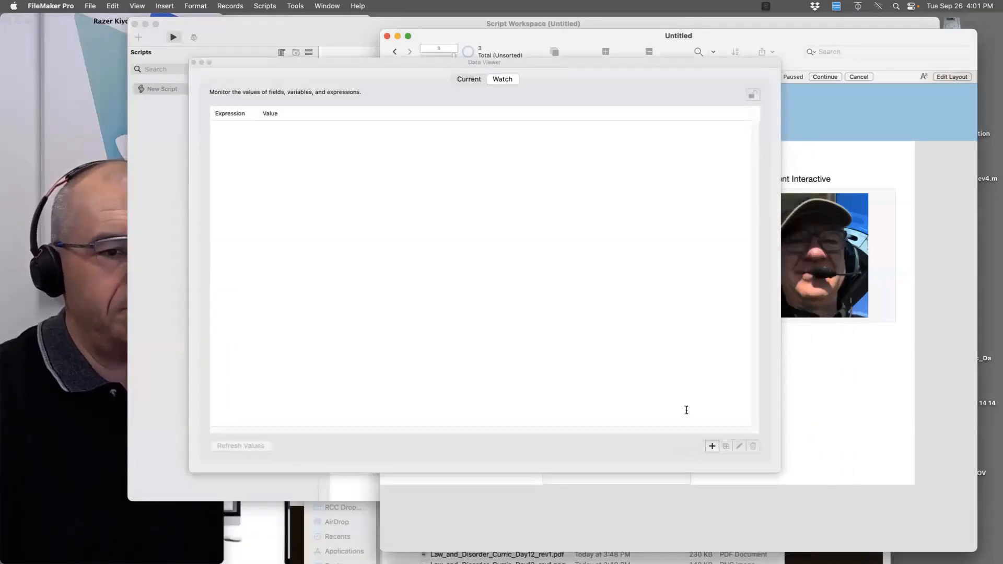
Watch Untitled::Digital Document and review its result: Taylor.png, size 914,958, DPI 144, and stored path
double_click(46, 266)
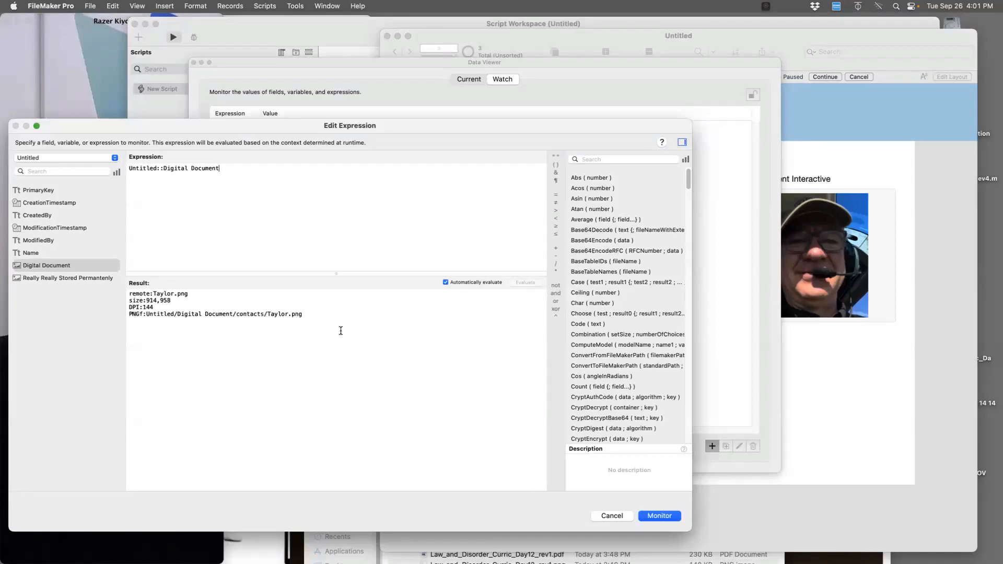
drag(129, 276, 115, 270)
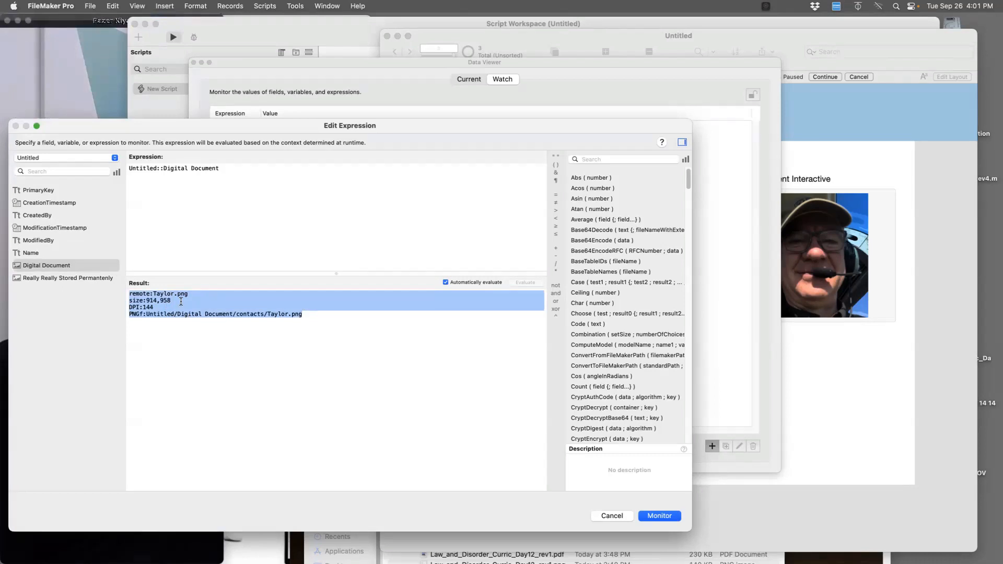
drag(189, 293, 147, 301)
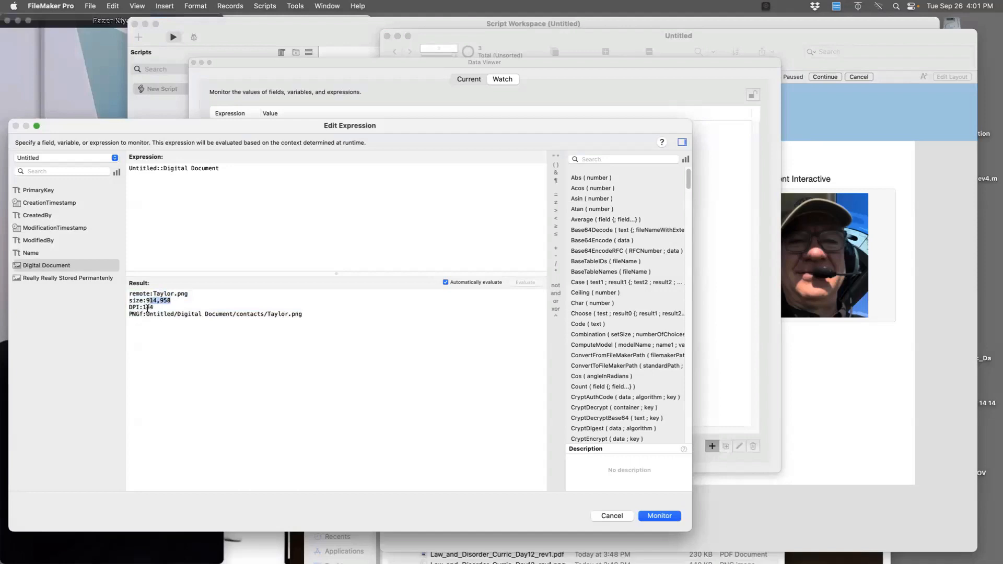
click(147, 308)
drag(328, 316, 128, 274)
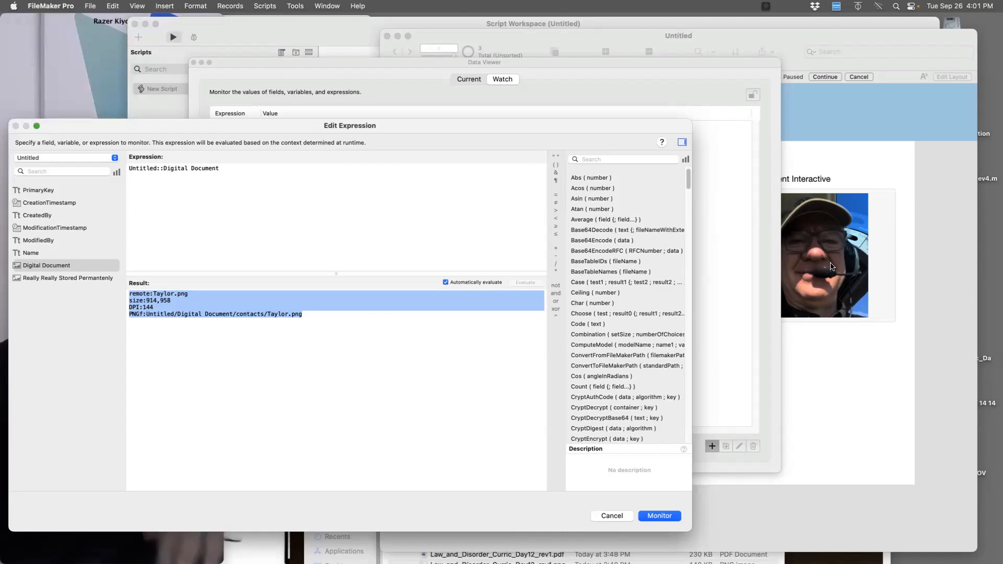
drag(456, 123, 751, 149)
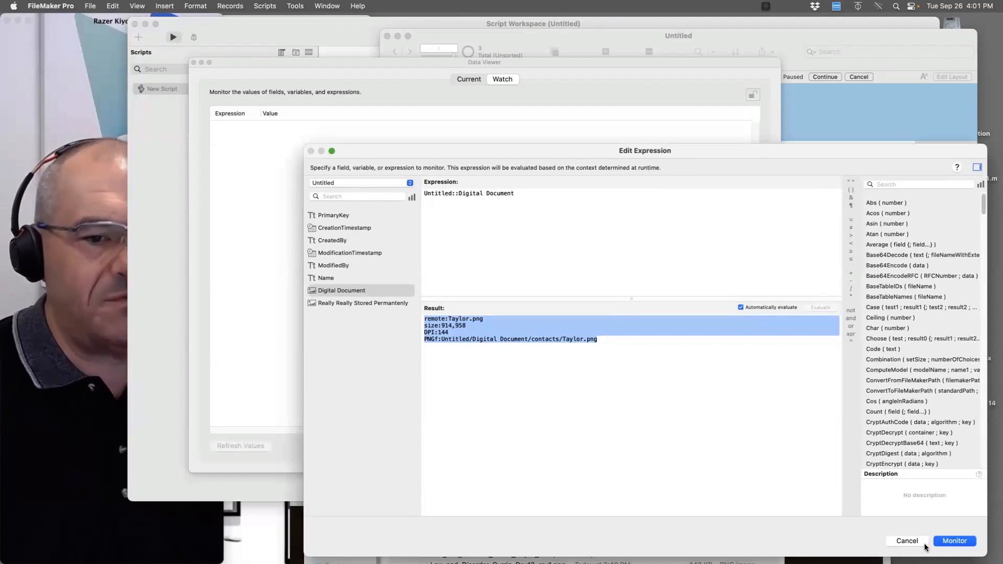
Replace the watched expression with GetContainerAttribute, taking Untitled::Digital Document as its field
key(super+a)
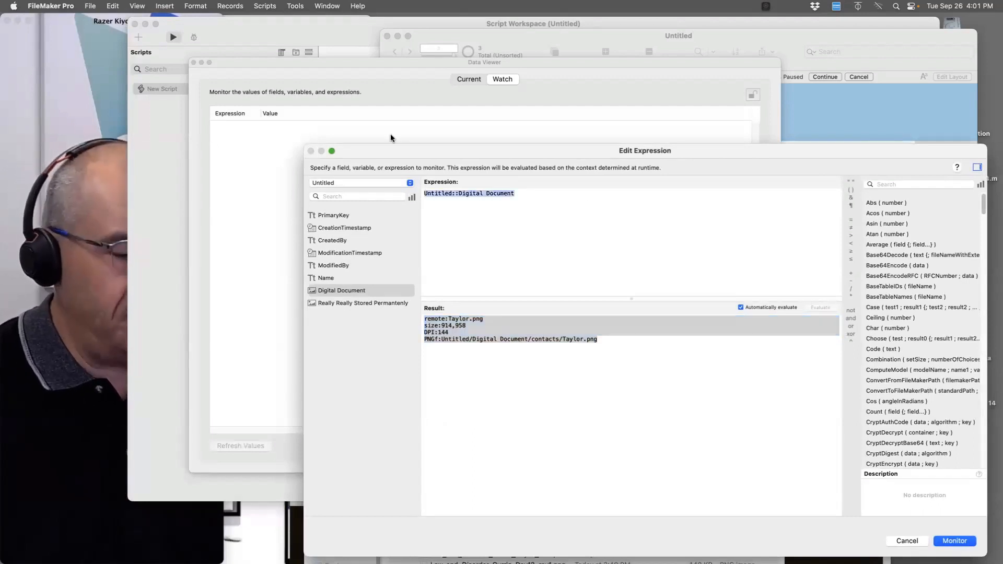
text(getco)
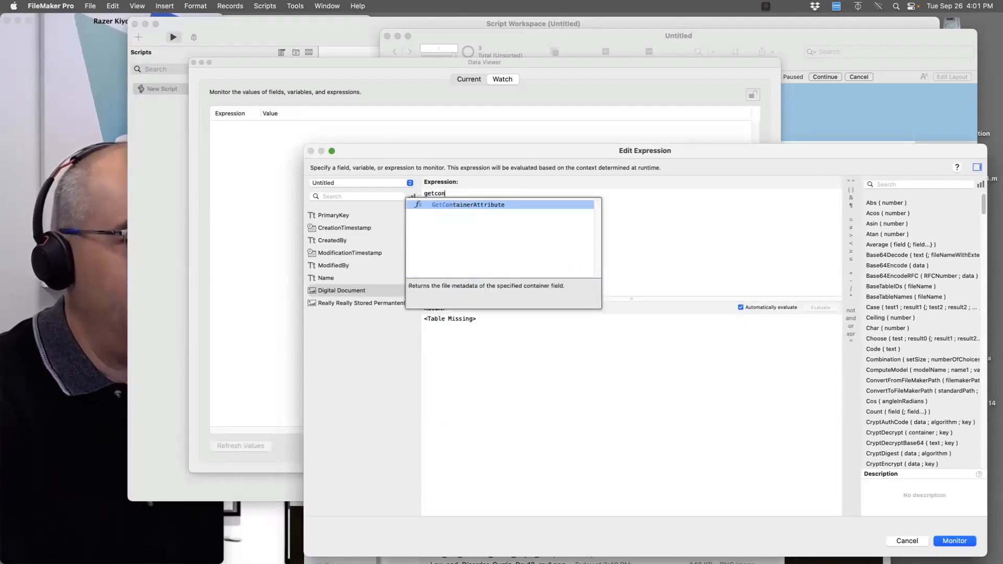
text(n)
key(Return)
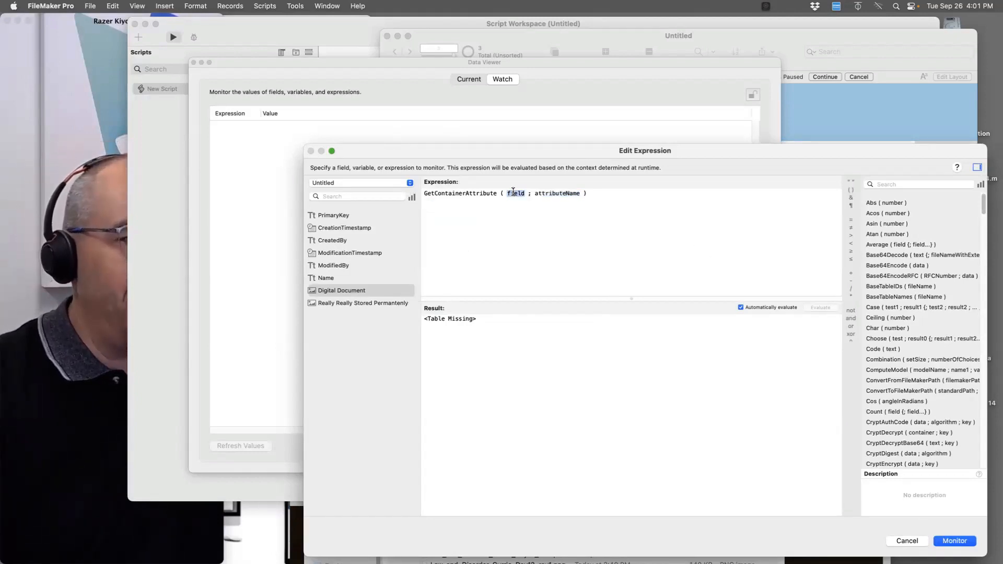
double_click(353, 291)
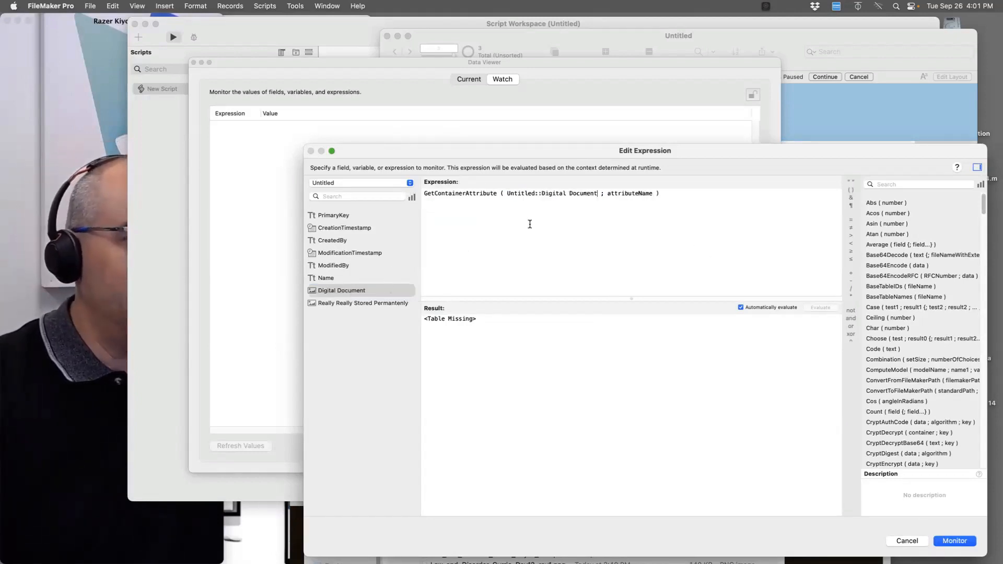
Set the attributeName parameter to "all", replacing a mistakenly autocompleted field reference
double_click(634, 195)
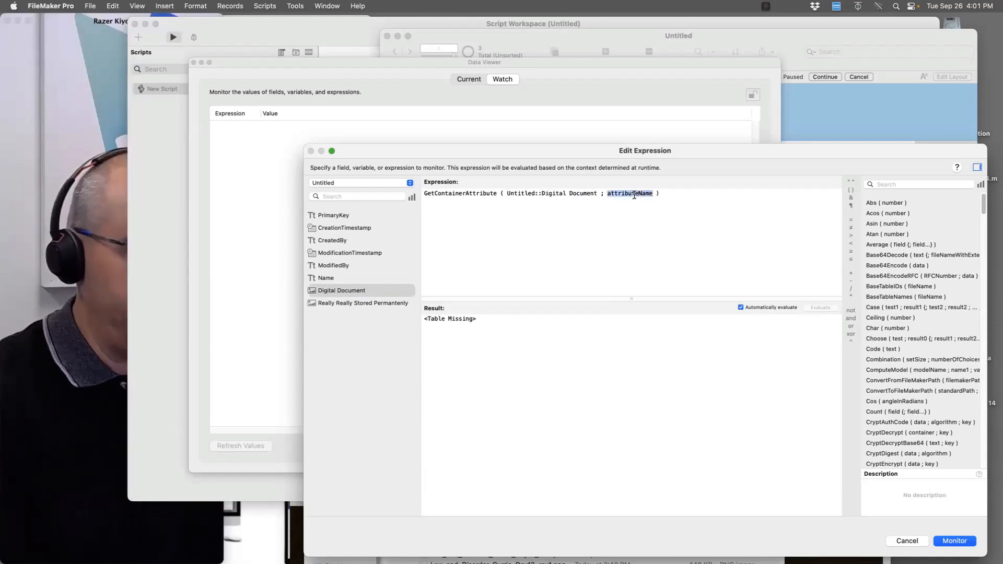
text(re)
key(Return)
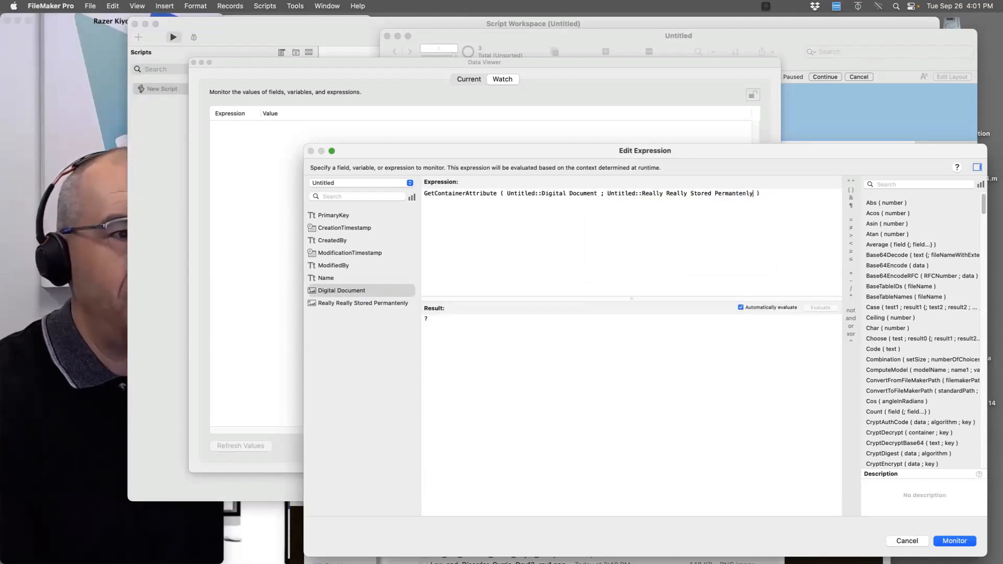
double_click(661, 196)
text(all)
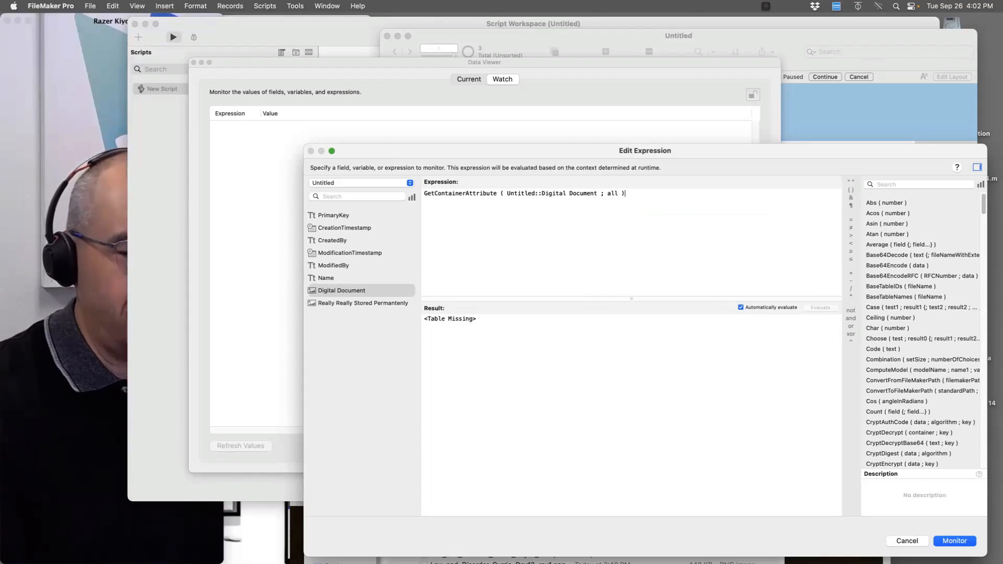
double_click(611, 193)
text("all")
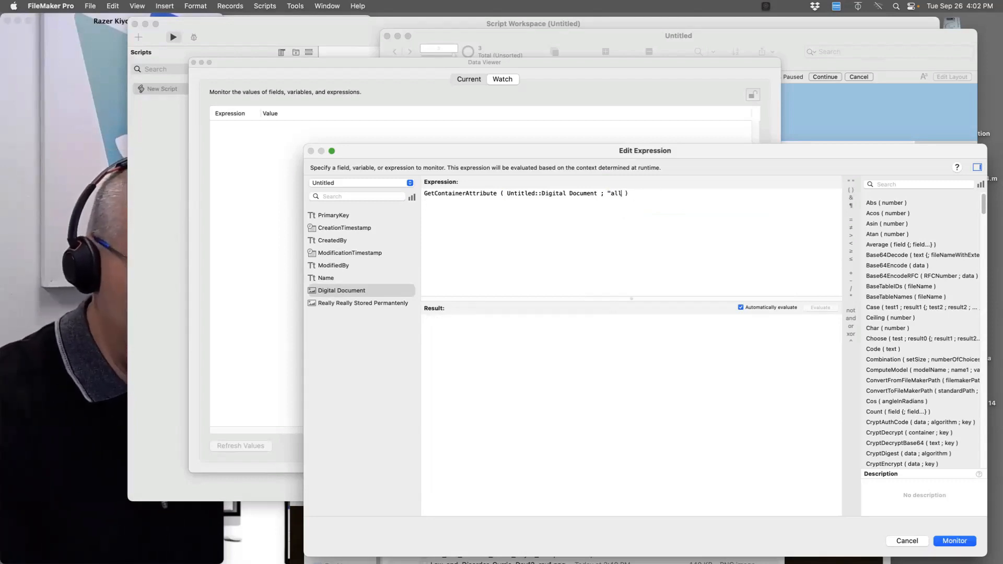
key(Return)
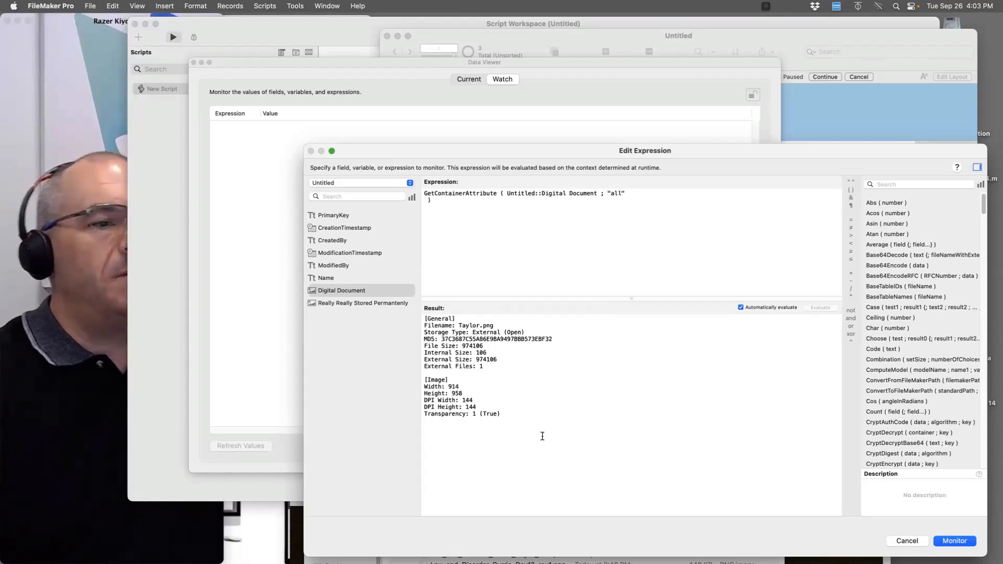
drag(542, 437, 386, 278)
click(77, 400)
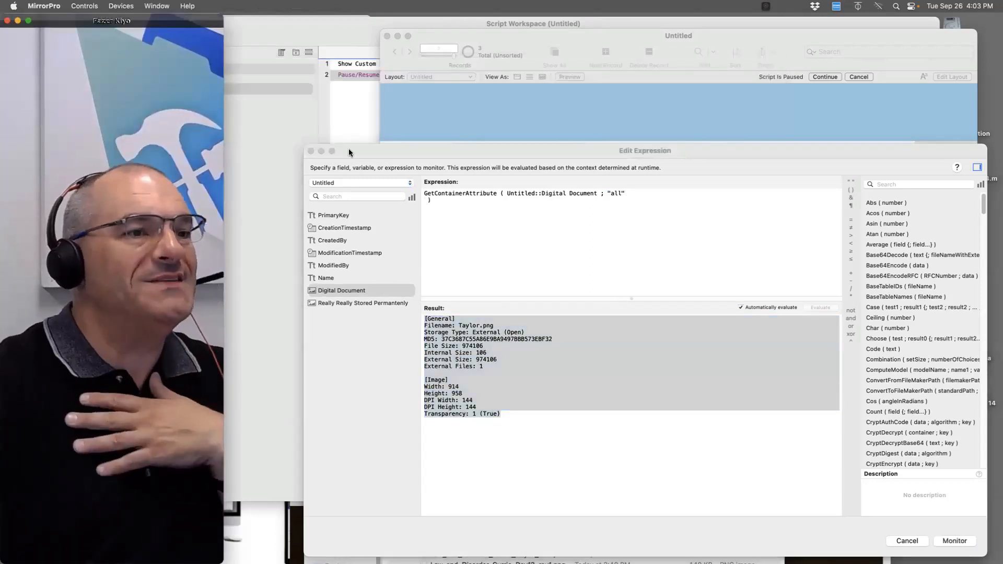
click(435, 193)
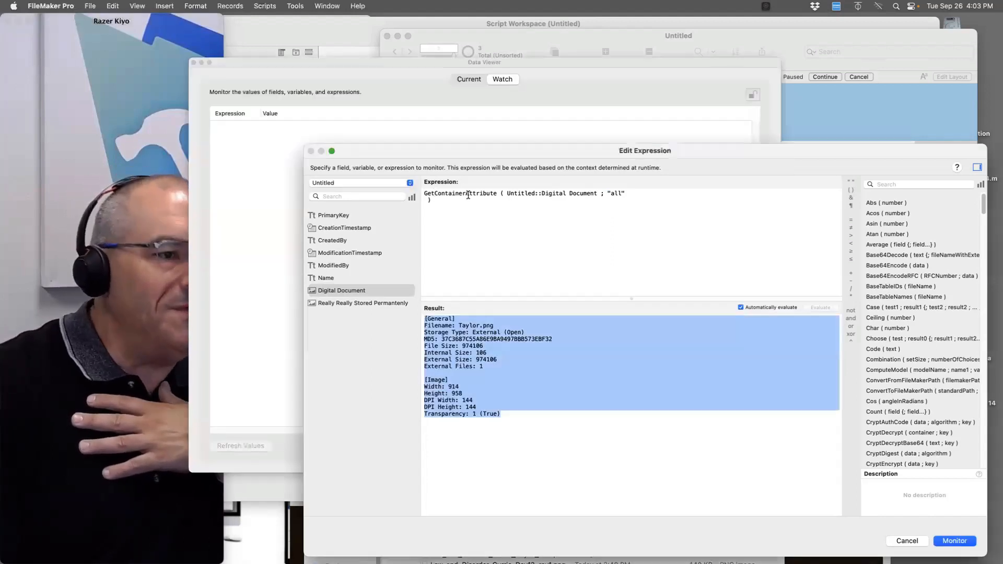
click(165, 197)
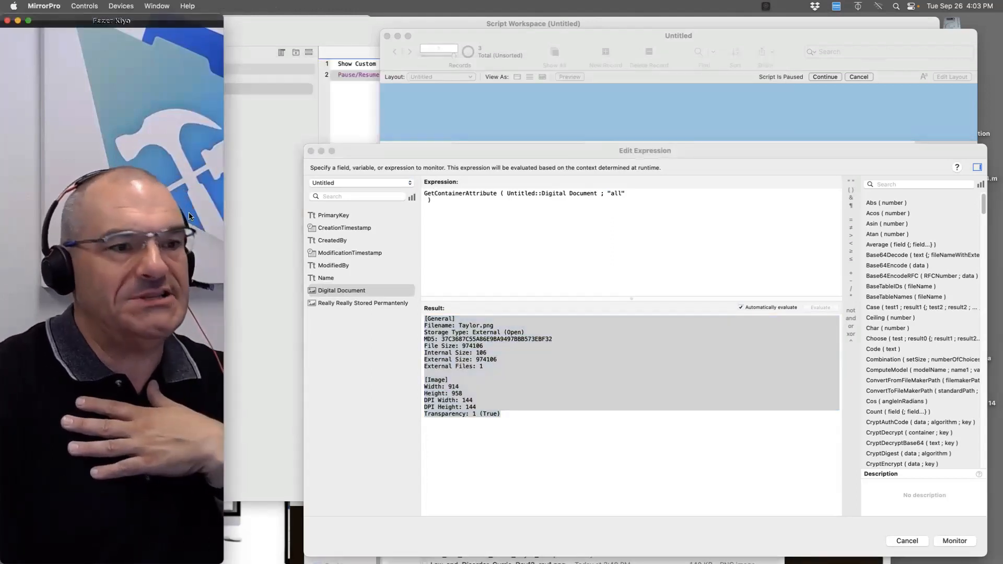
click(530, 426)
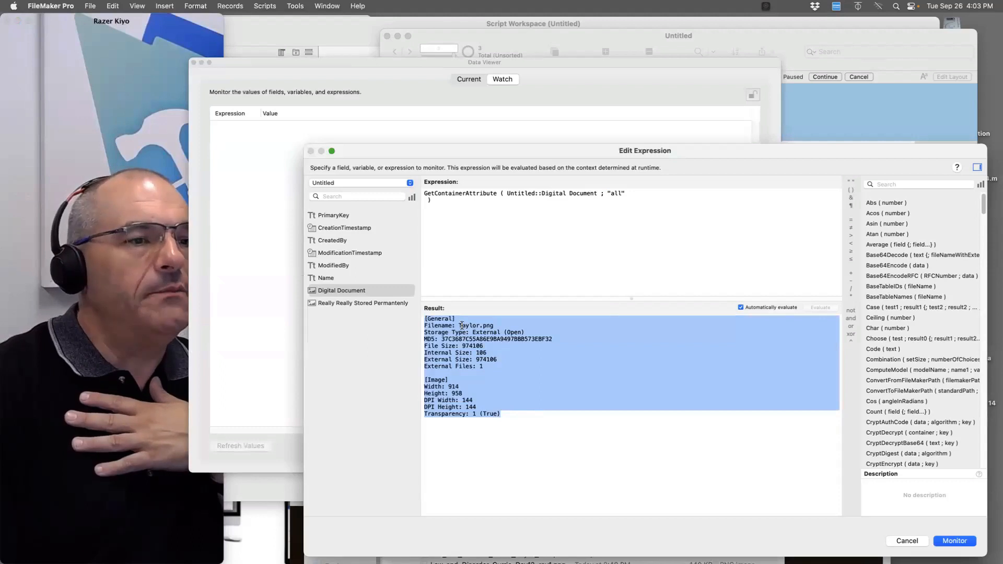
double_click(518, 339)
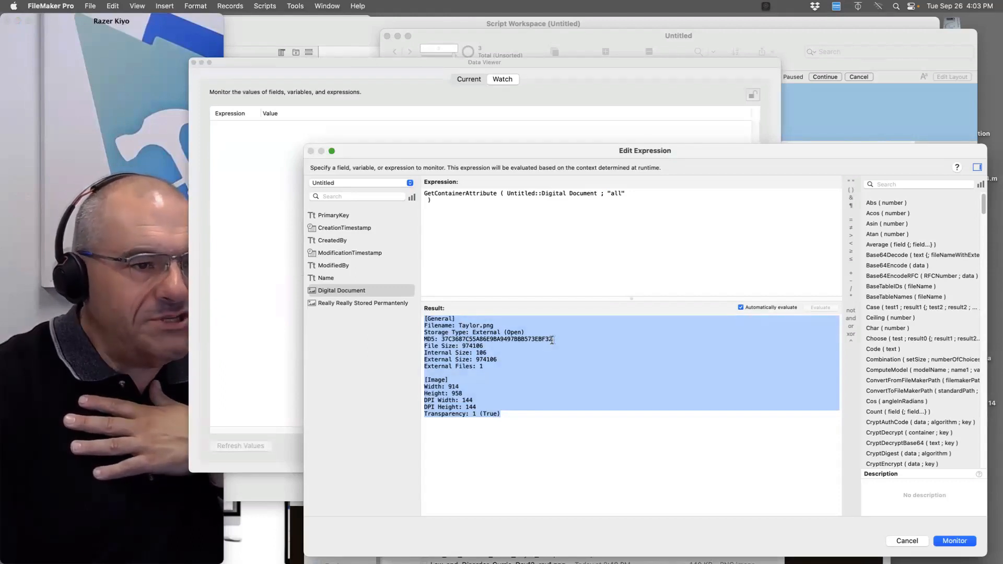
drag(422, 325, 485, 484)
click(418, 313)
click(483, 483)
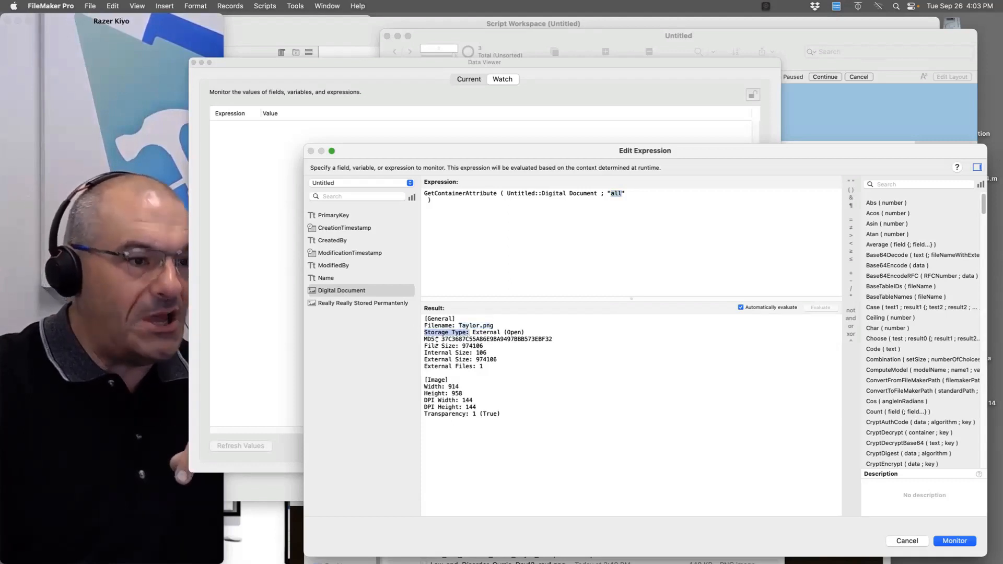
double_click(435, 341)
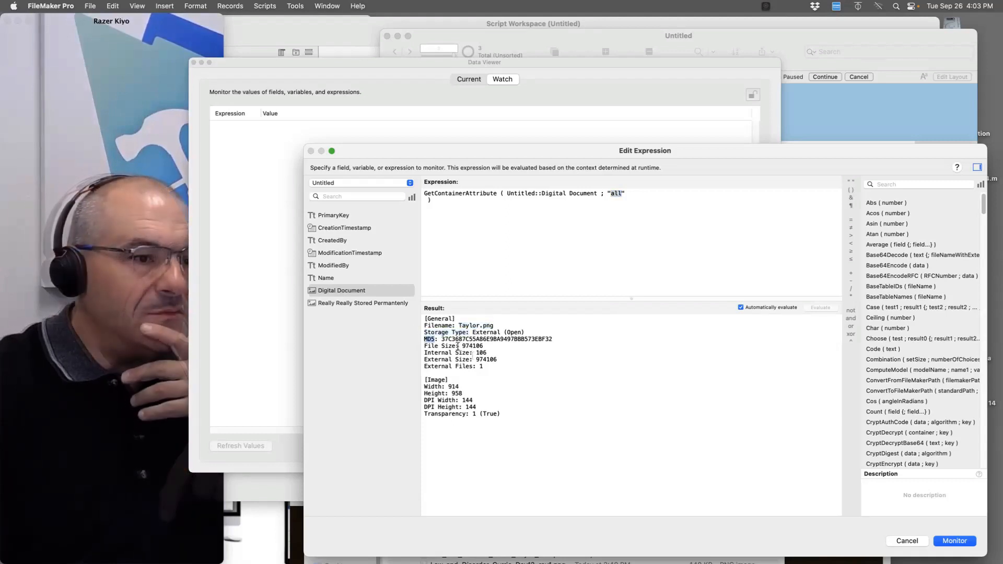